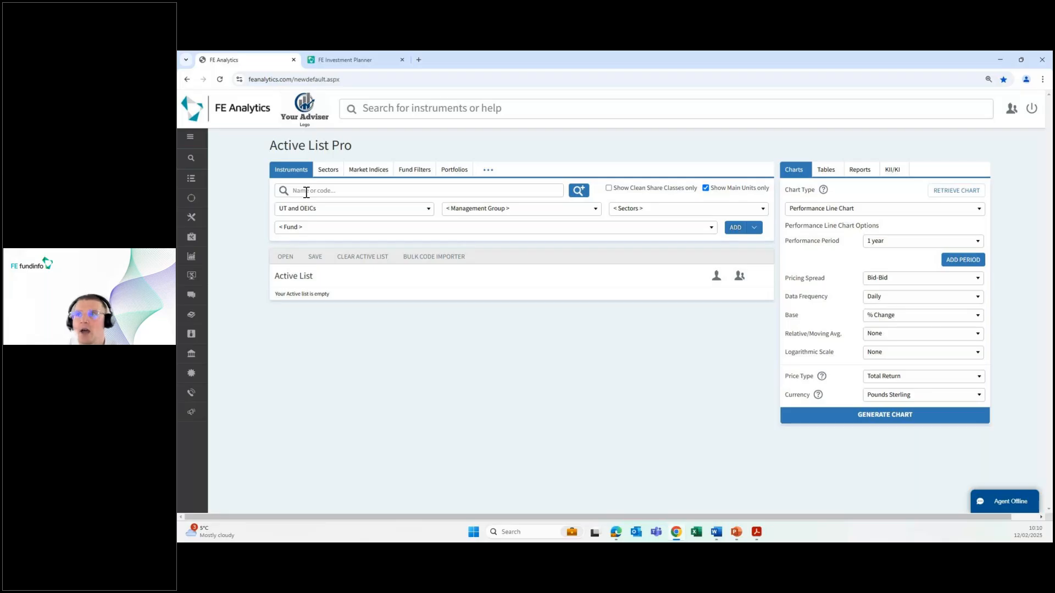
click(532, 214)
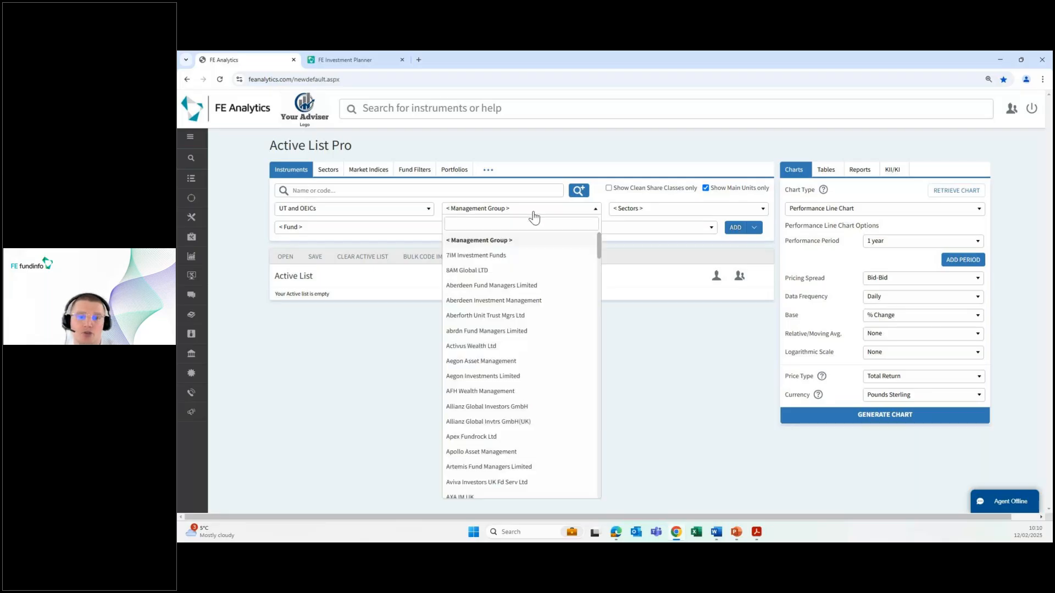
scroll(527, 400, down, 15)
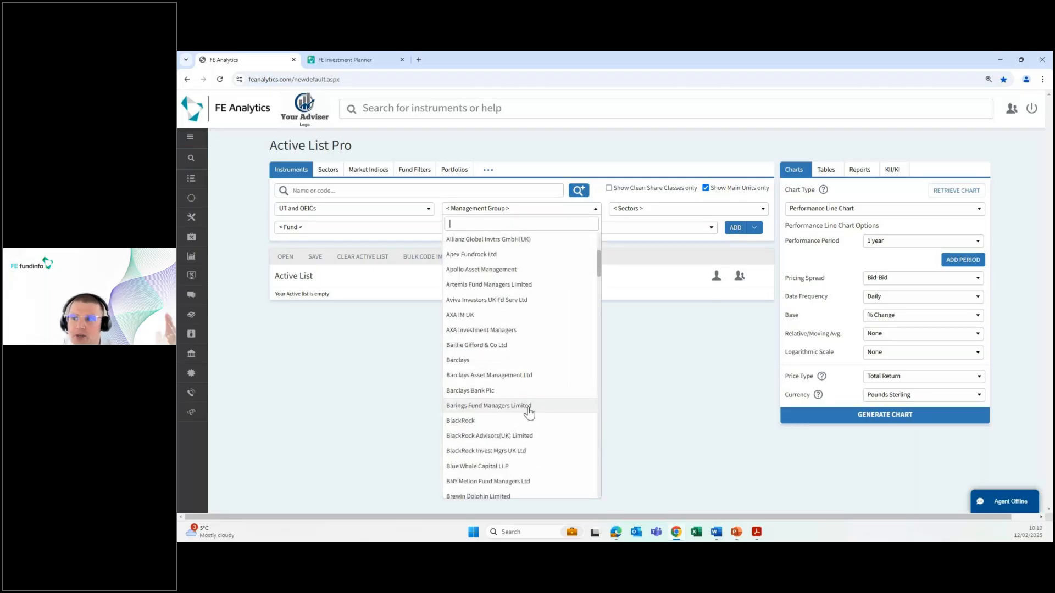
scroll(529, 414, down, 3)
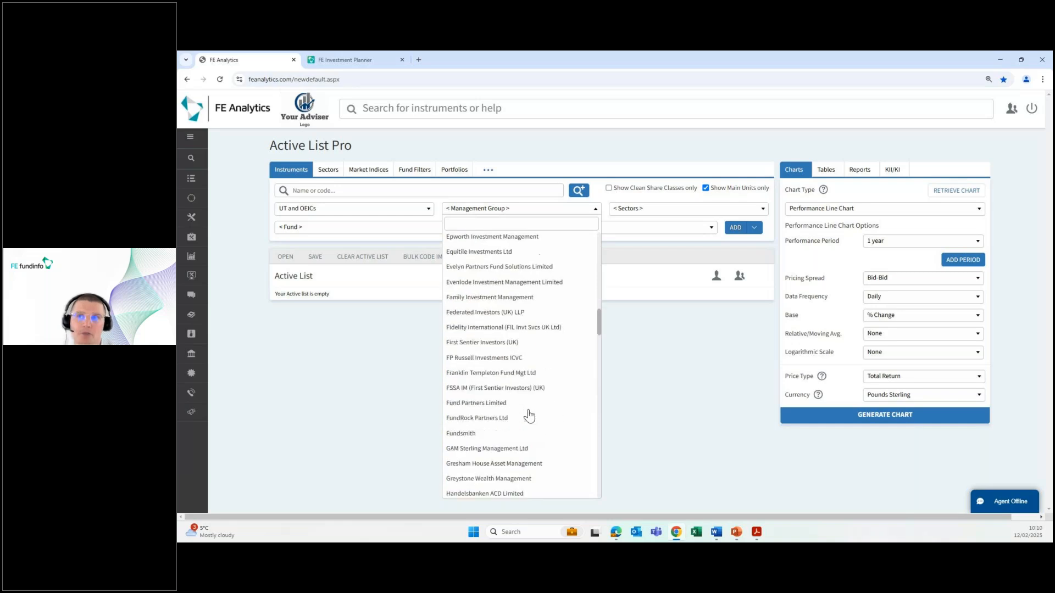
Search the UT and OEIC instruments for "lifestrategy" and add Vanguard - LifeStrategy 60% Equity to the active list
click(349, 195)
text(lifestrategy)
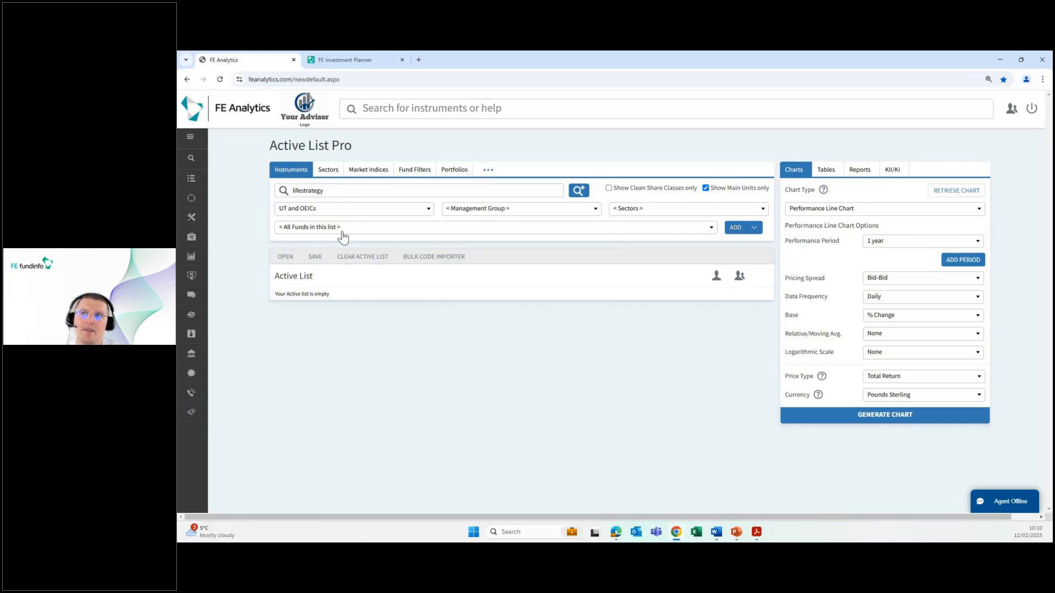
click(343, 235)
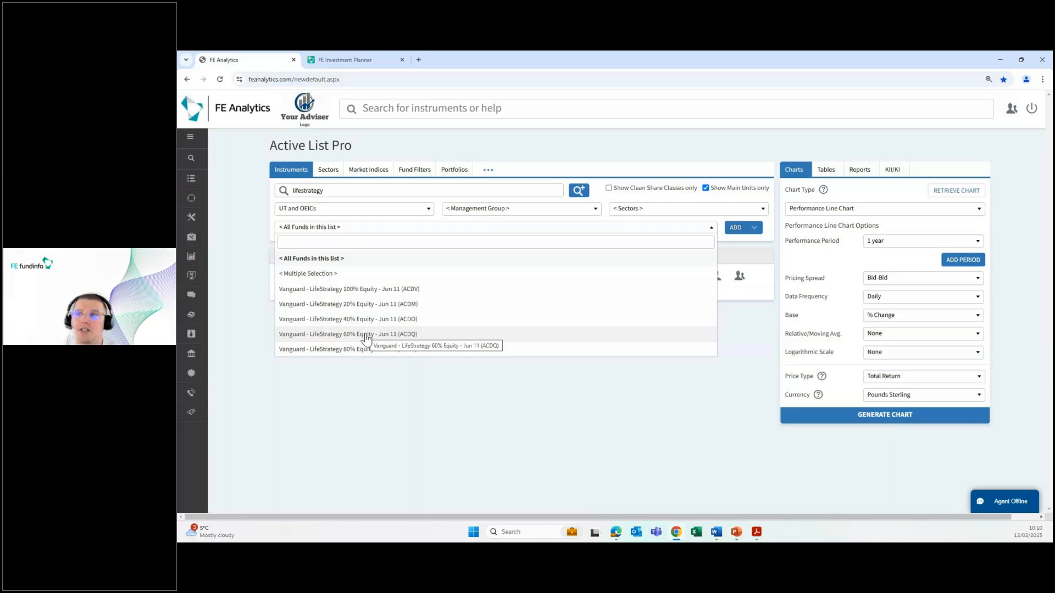
click(364, 334)
click(730, 229)
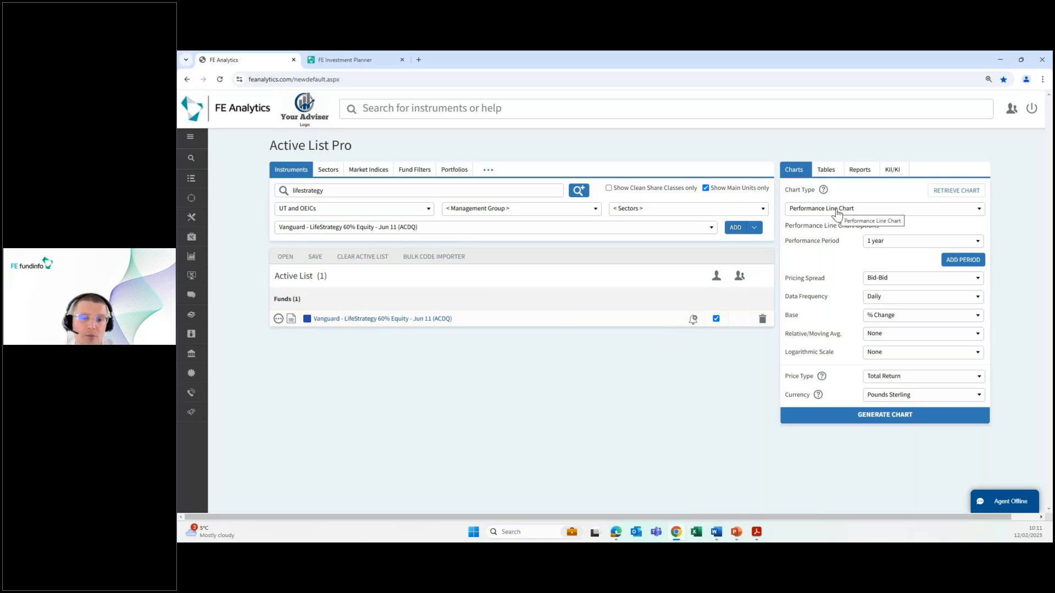
Generate a performance line chart for the fund over 5 years and enlarge its window to full screen
click(871, 246)
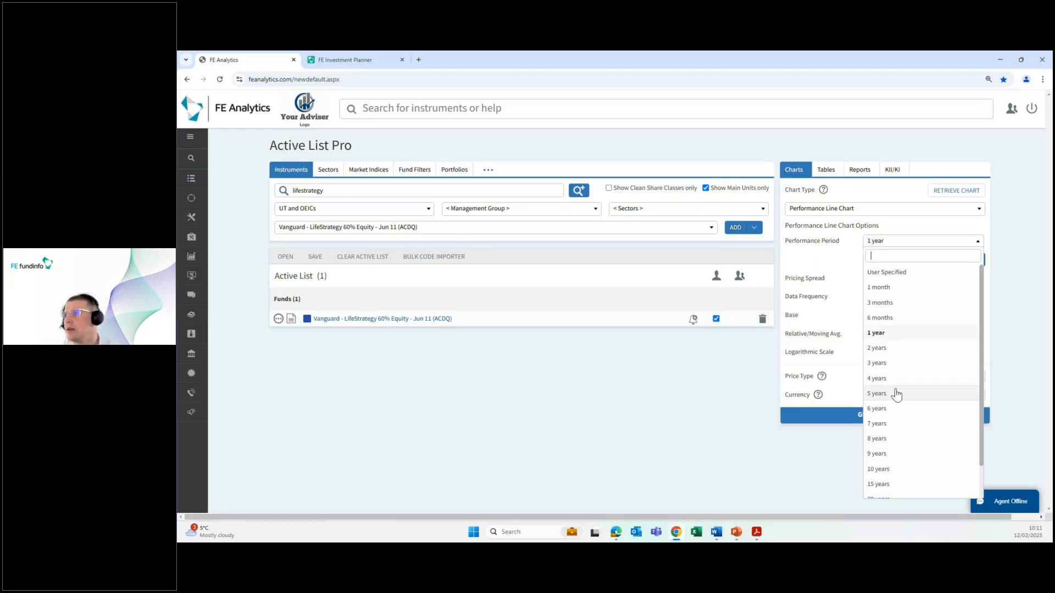
scroll(901, 360, up, 1)
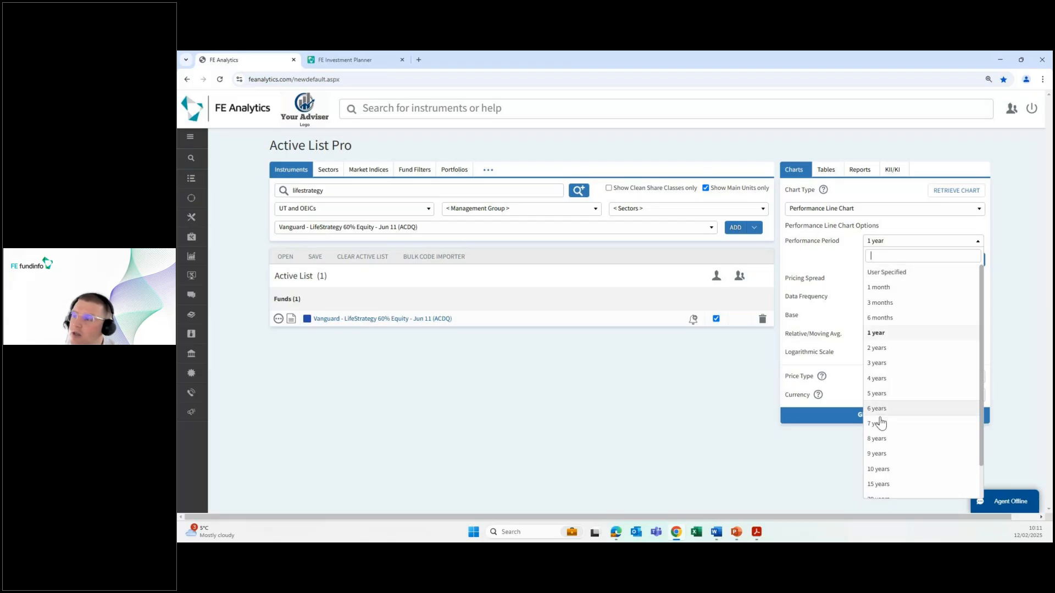
click(878, 394)
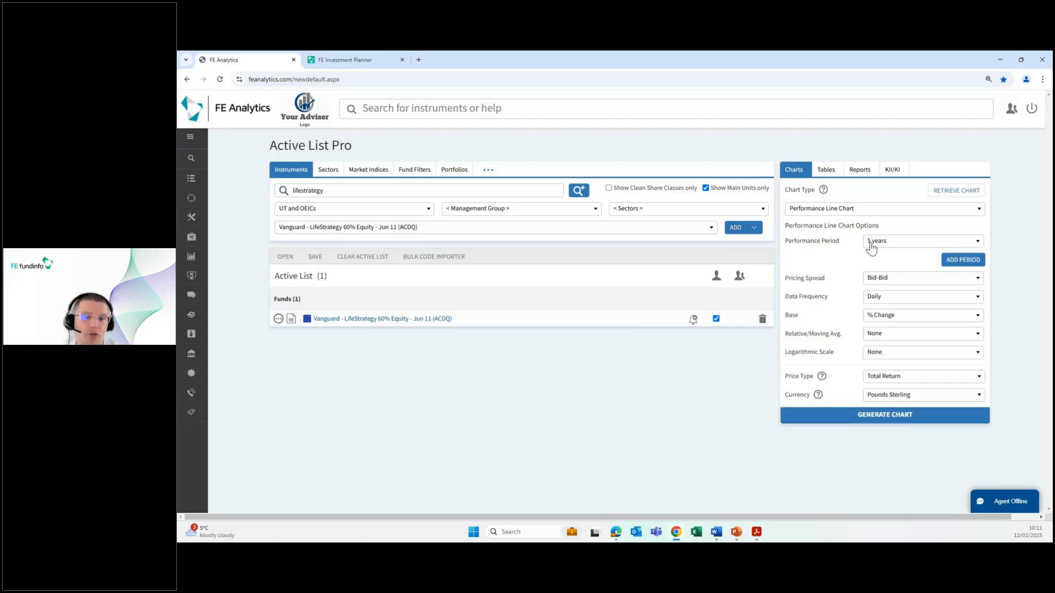
click(875, 416)
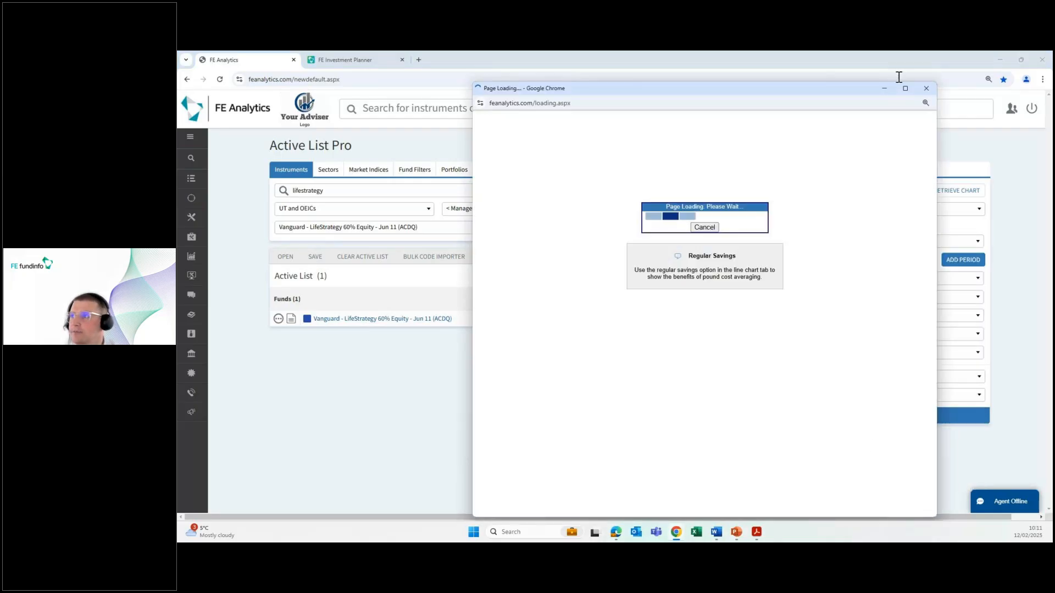
click(905, 88)
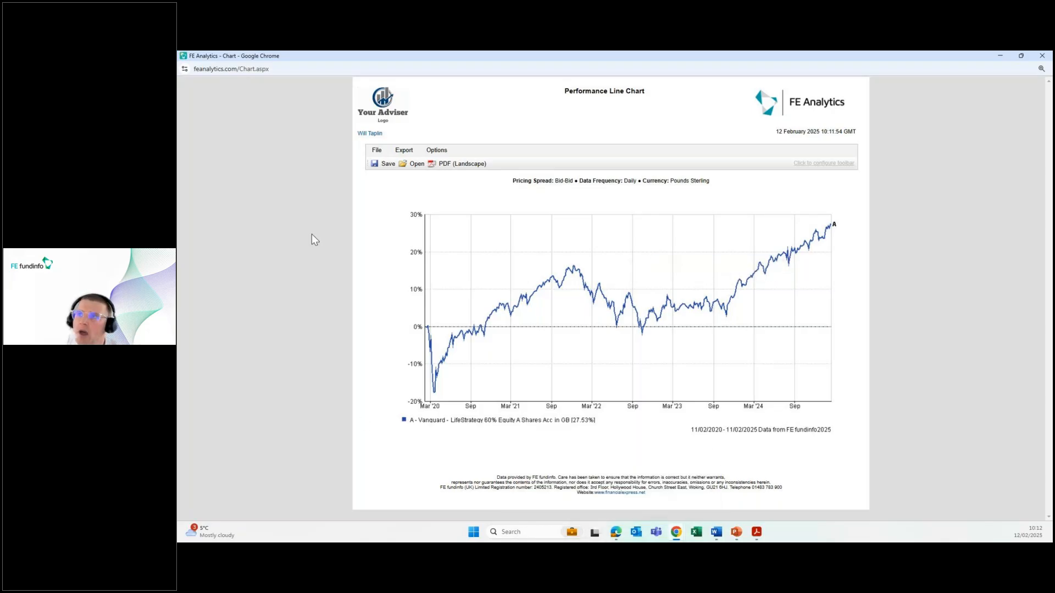
Export the performance line chart as a landscape PDF, inspect it enlarged, and close the PDF and chart windows
click(453, 164)
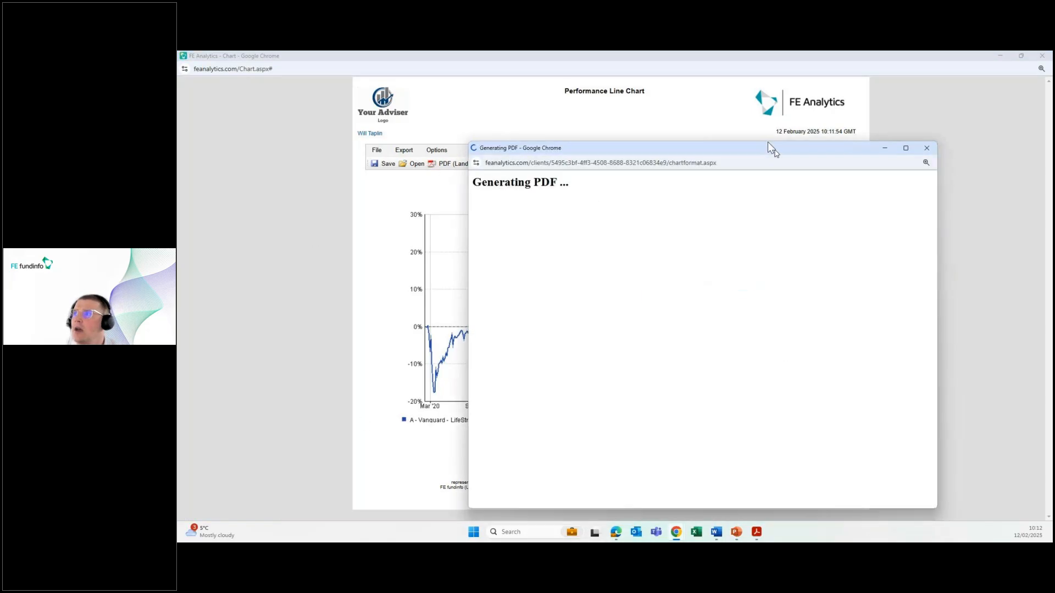
click(891, 131)
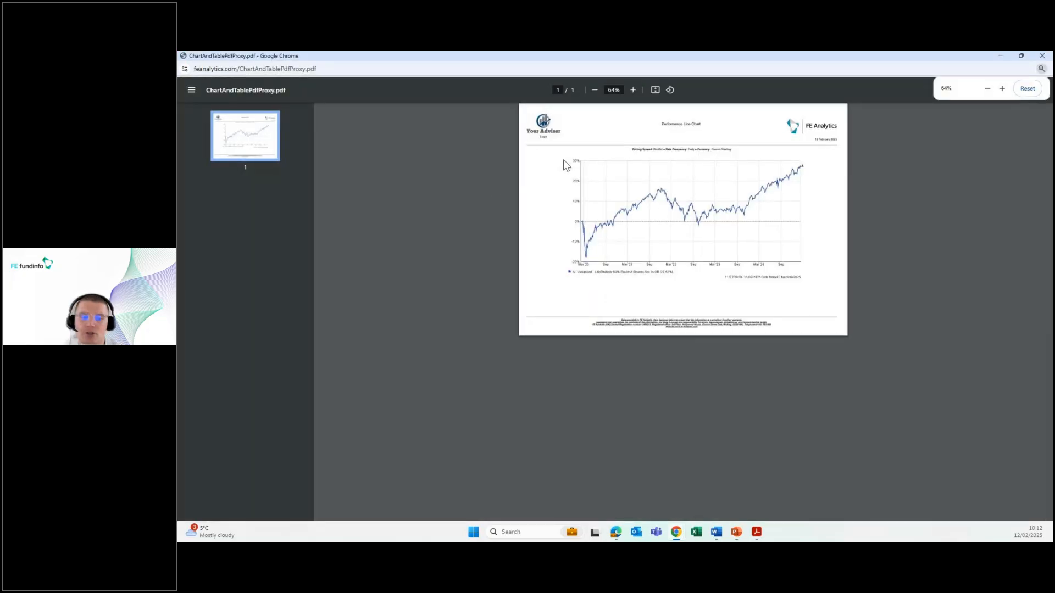
ctrl+scroll(578, 242, up, 3)
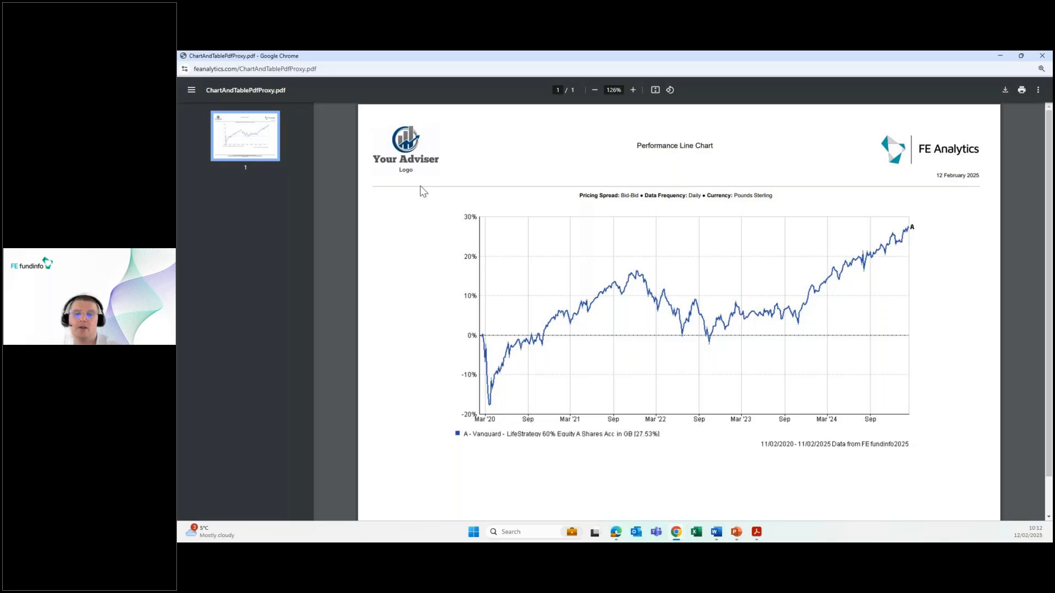
click(1042, 56)
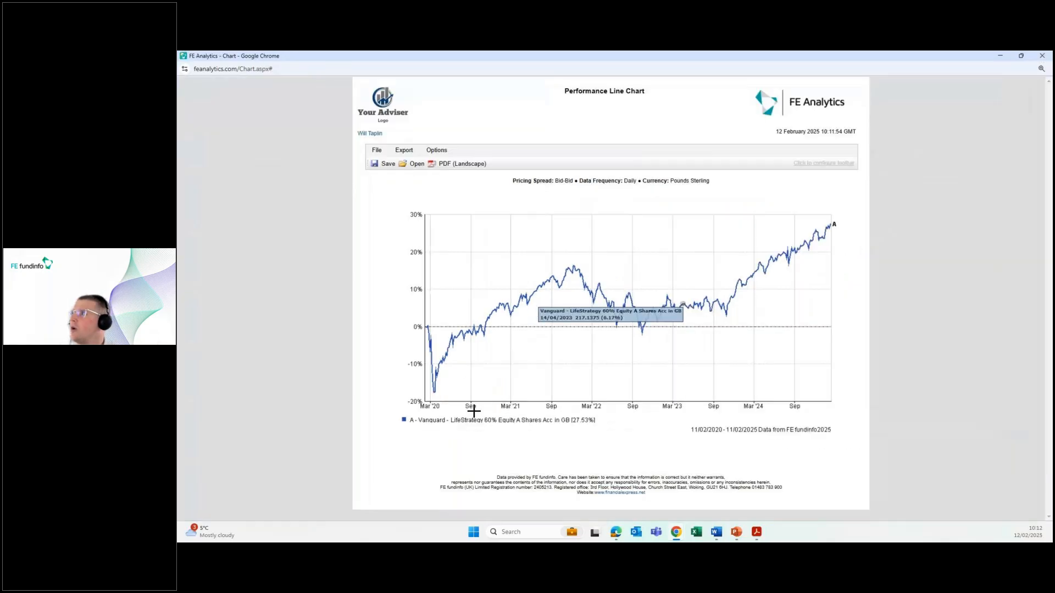
click(1042, 55)
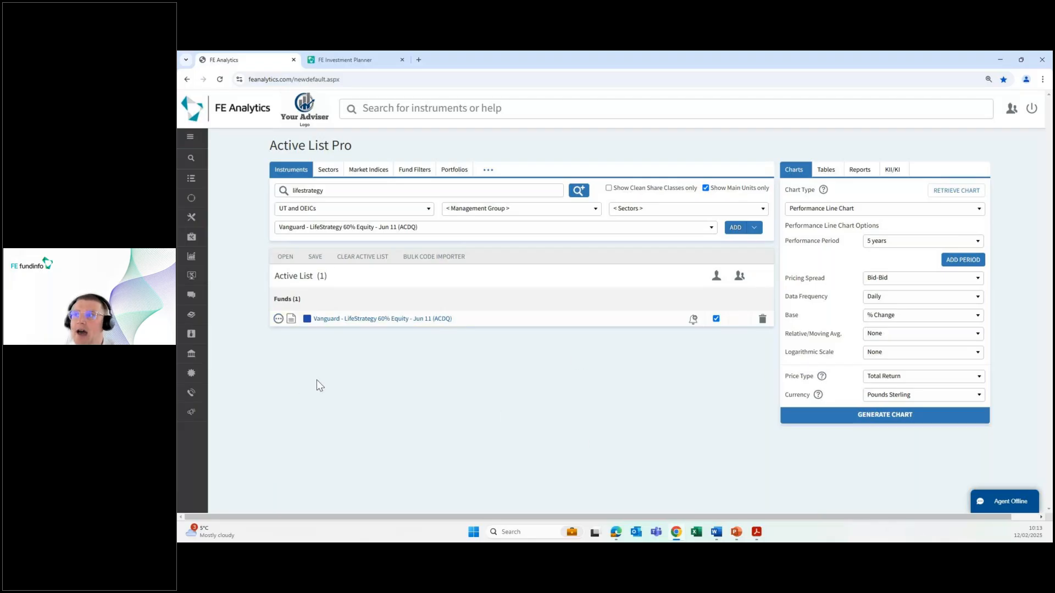
Draft a Mid performance alert for a 10% fall in the Vanguard LifeStrategy fund, and cancel it without saving
click(693, 320)
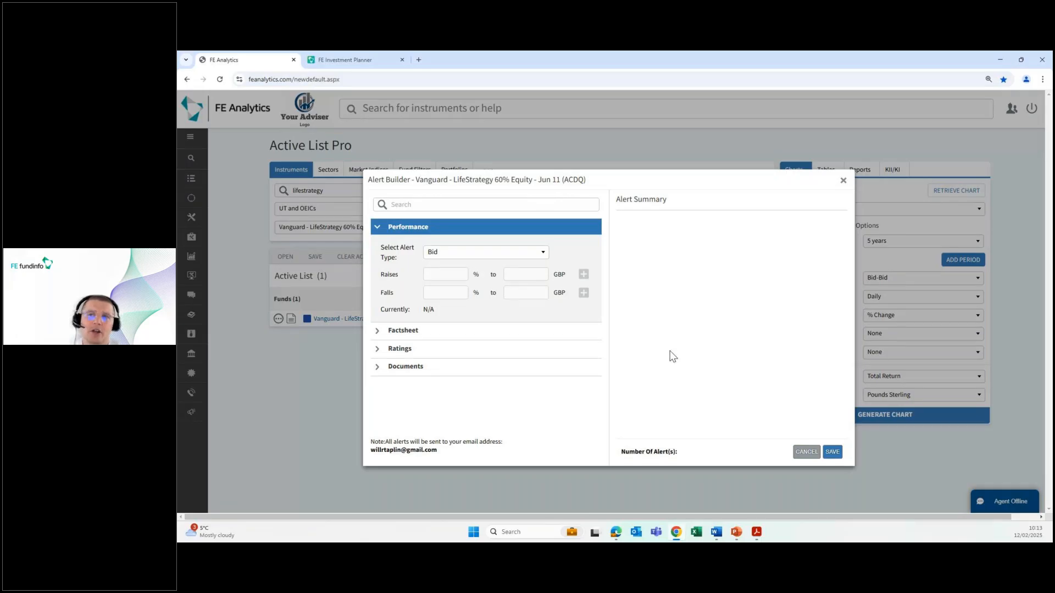
click(483, 252)
click(462, 292)
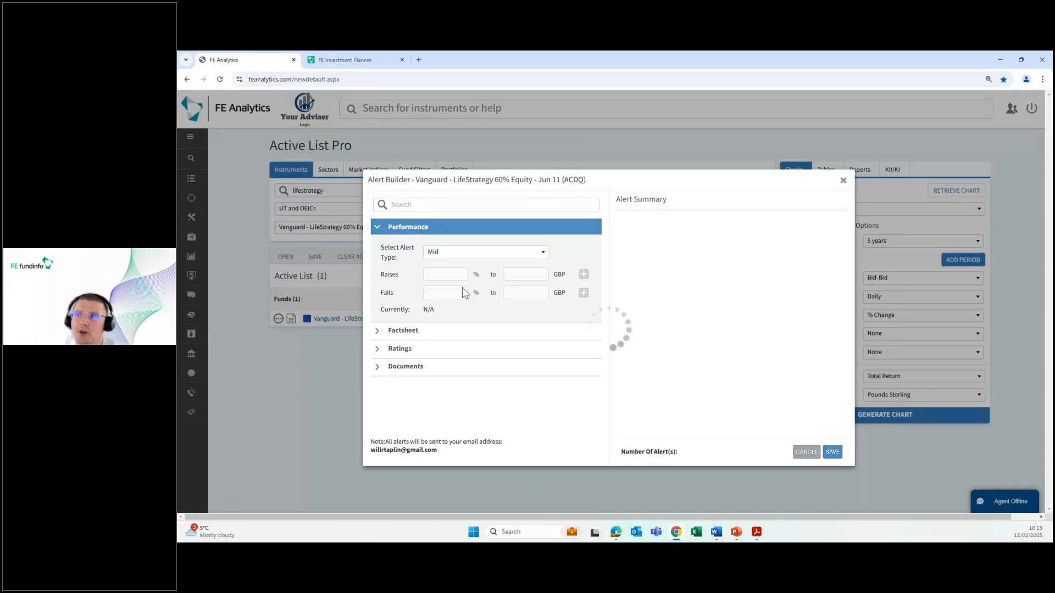
text(10)
click(584, 293)
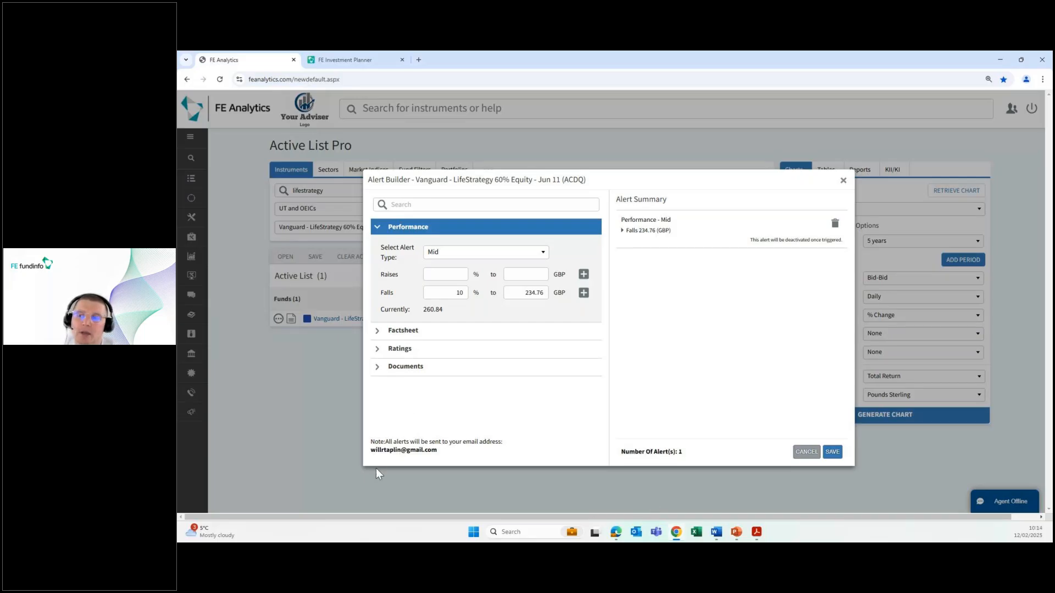
click(805, 453)
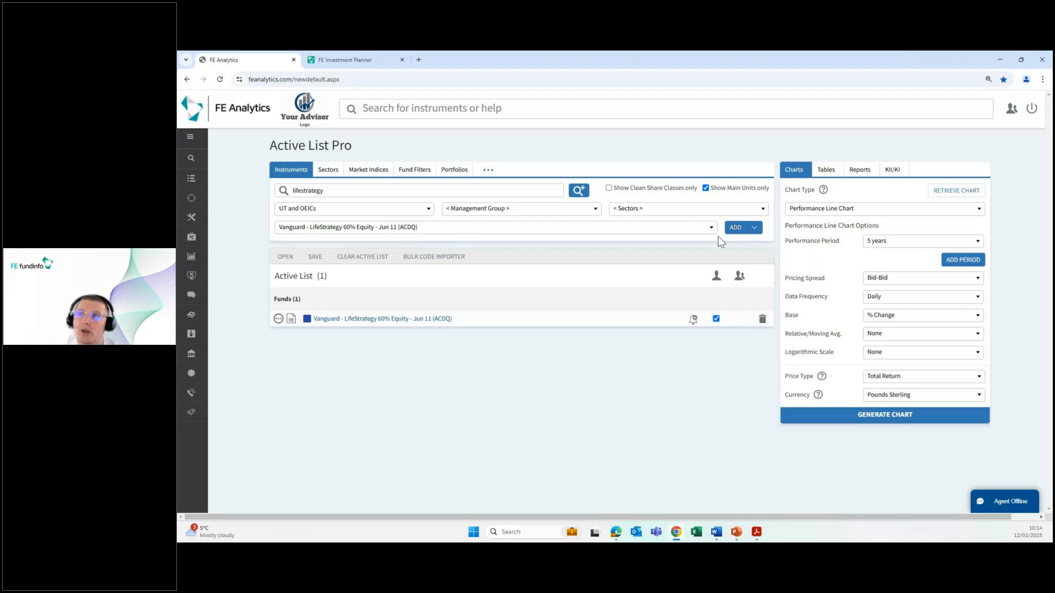
Add the client's saved pension portfolio to the active list alongside the Vanguard fund
click(455, 170)
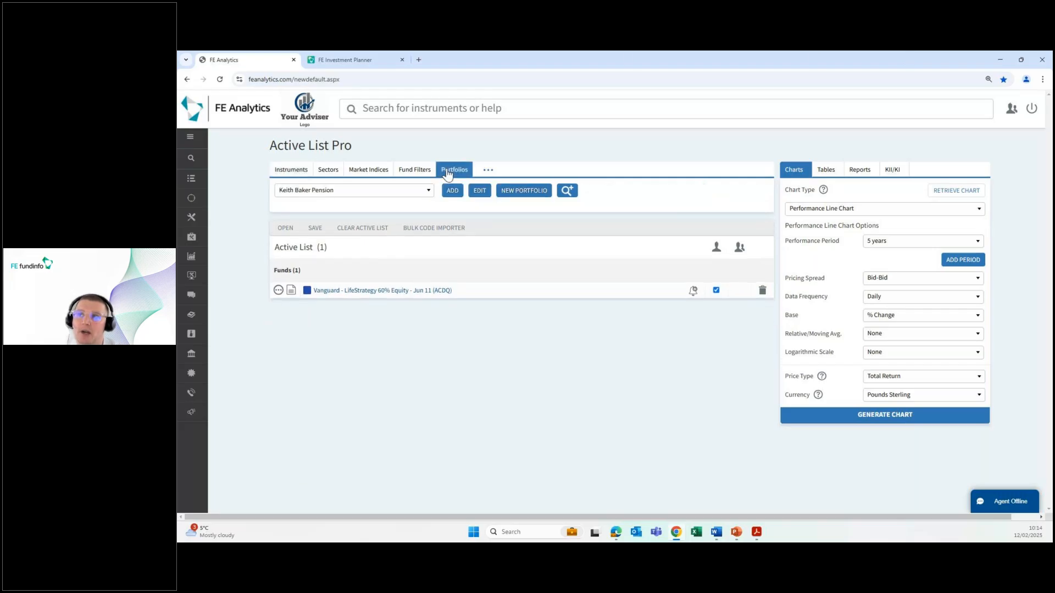
click(424, 192)
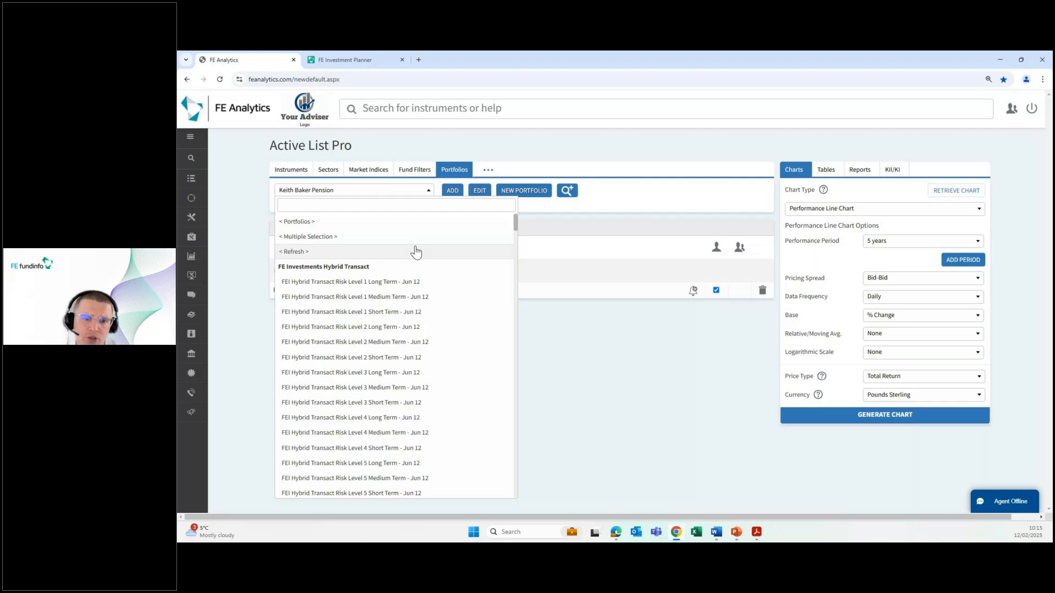
click(519, 144)
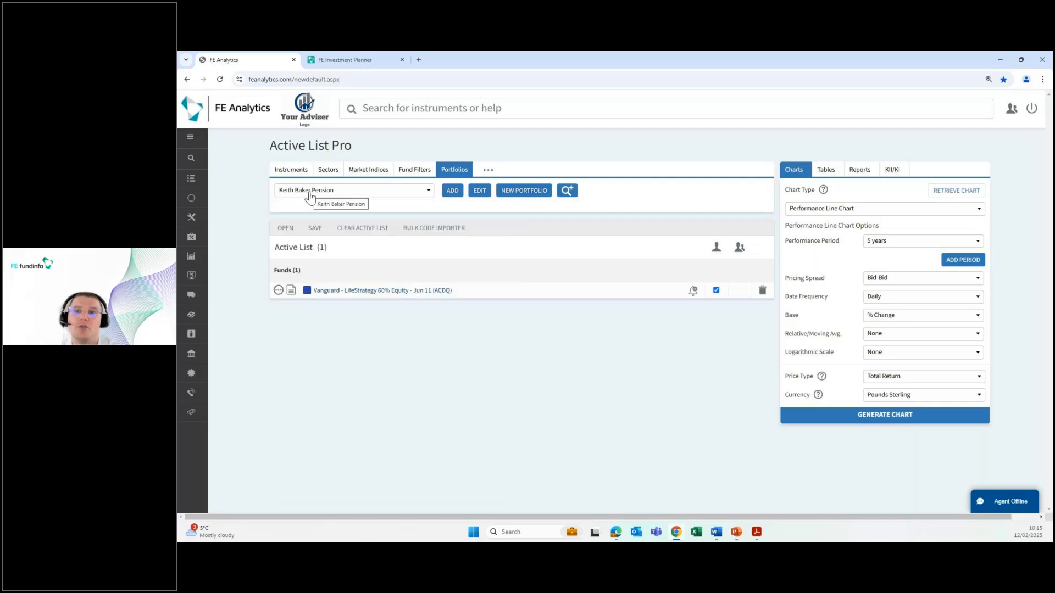
click(451, 192)
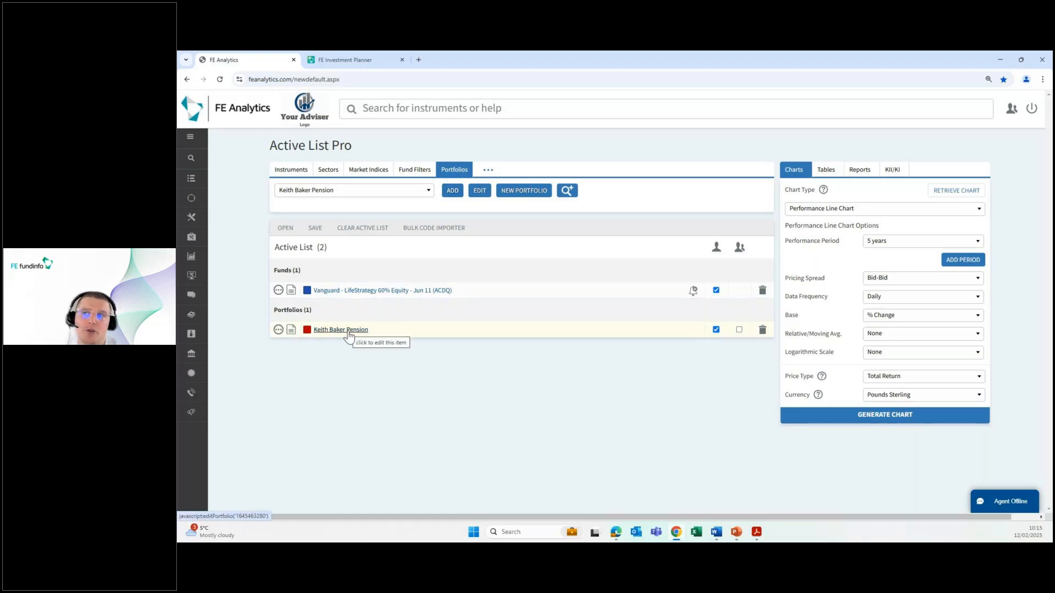
Open the client pension portfolio's scan report full screen and review its summary, composition and ESG analysis
click(290, 335)
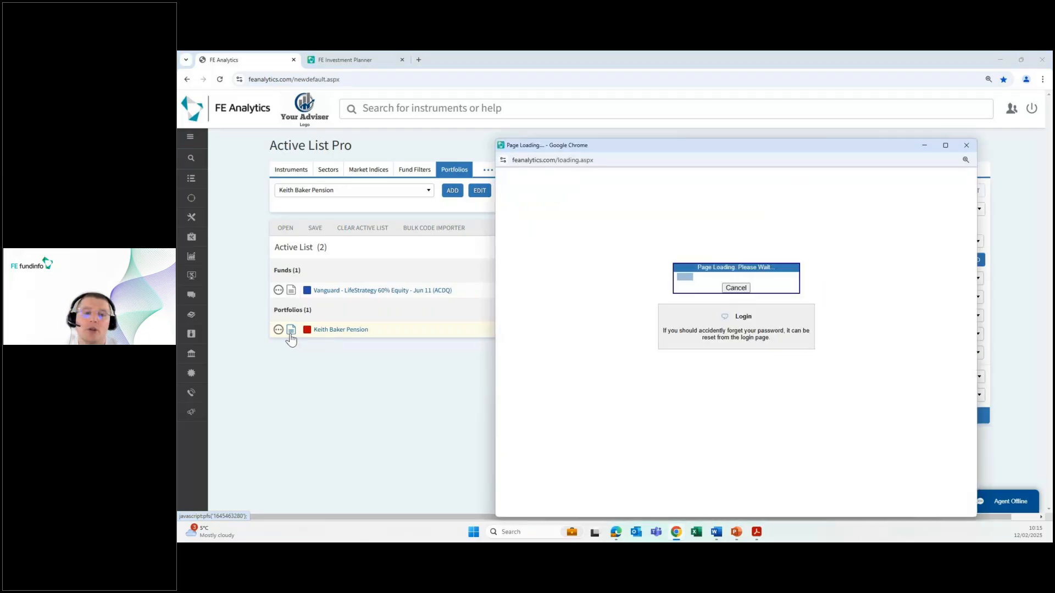
click(942, 145)
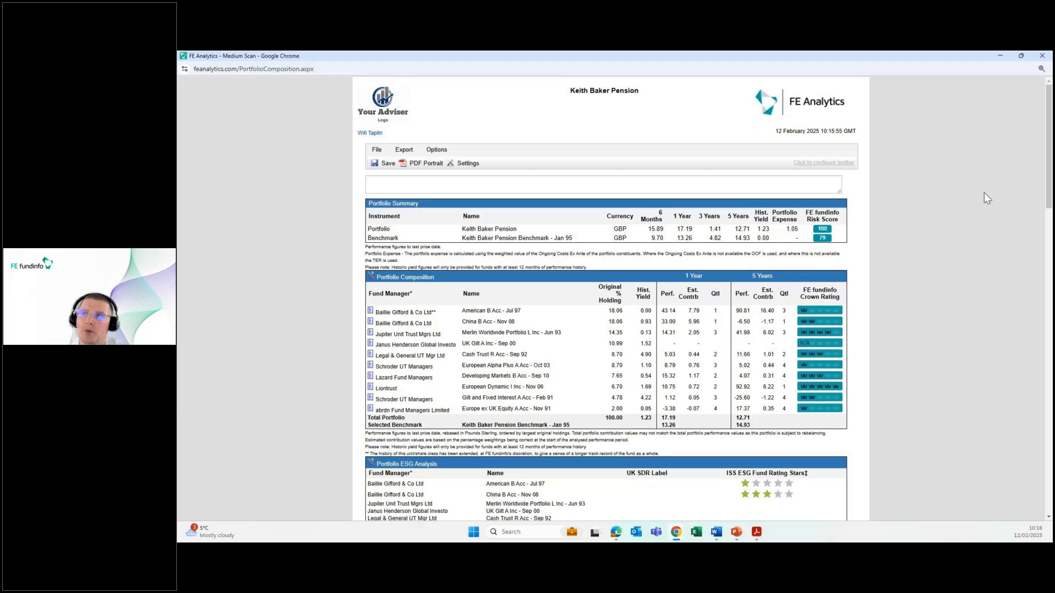
scroll(985, 211, down, 1)
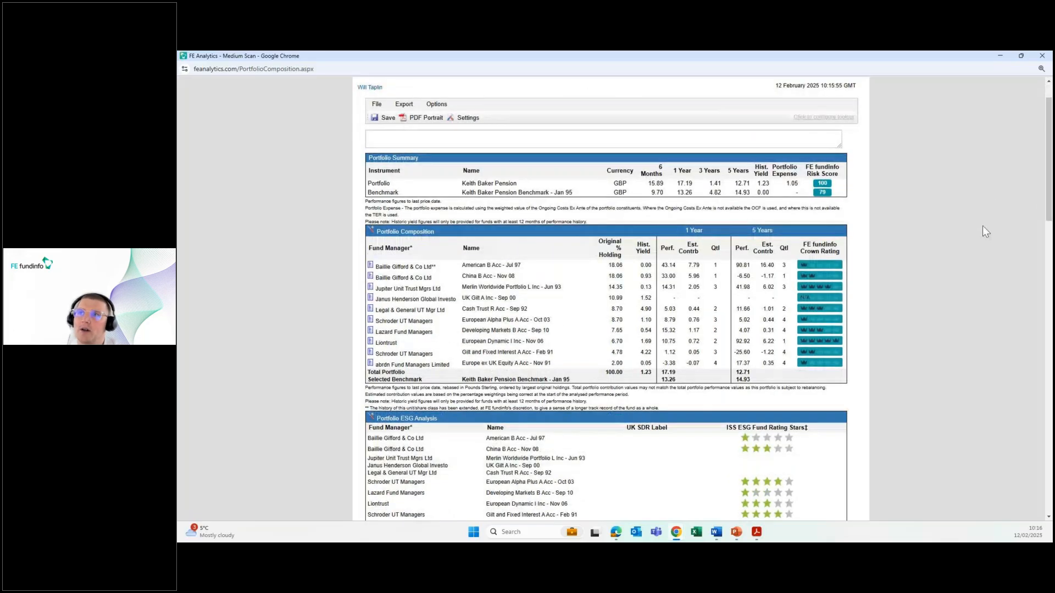
scroll(985, 230, down, 1)
scroll(983, 232, down, 1)
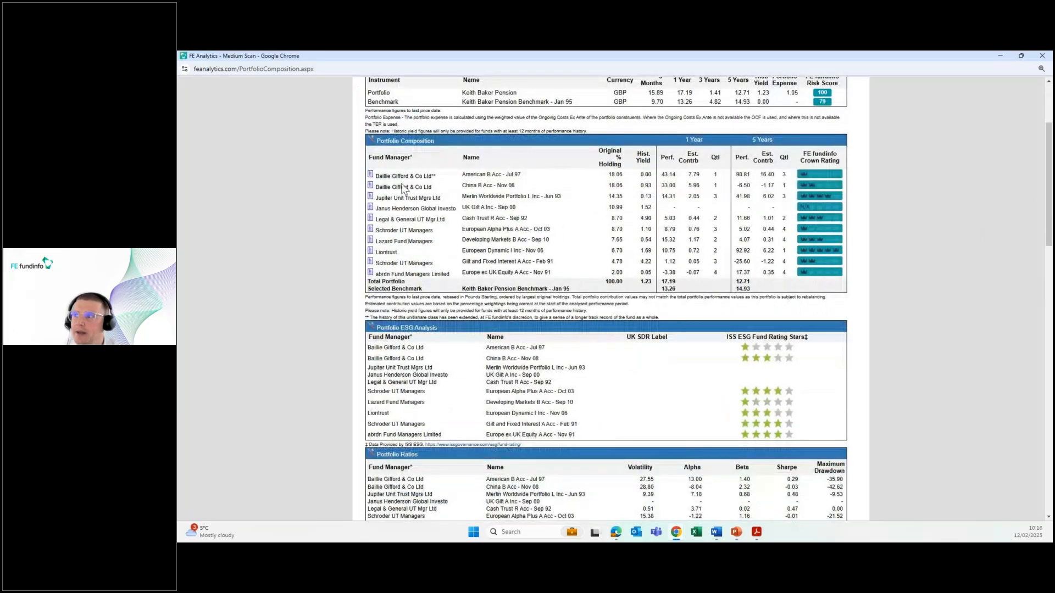
scroll(831, 220, down, 1)
scroll(831, 220, down, 1)
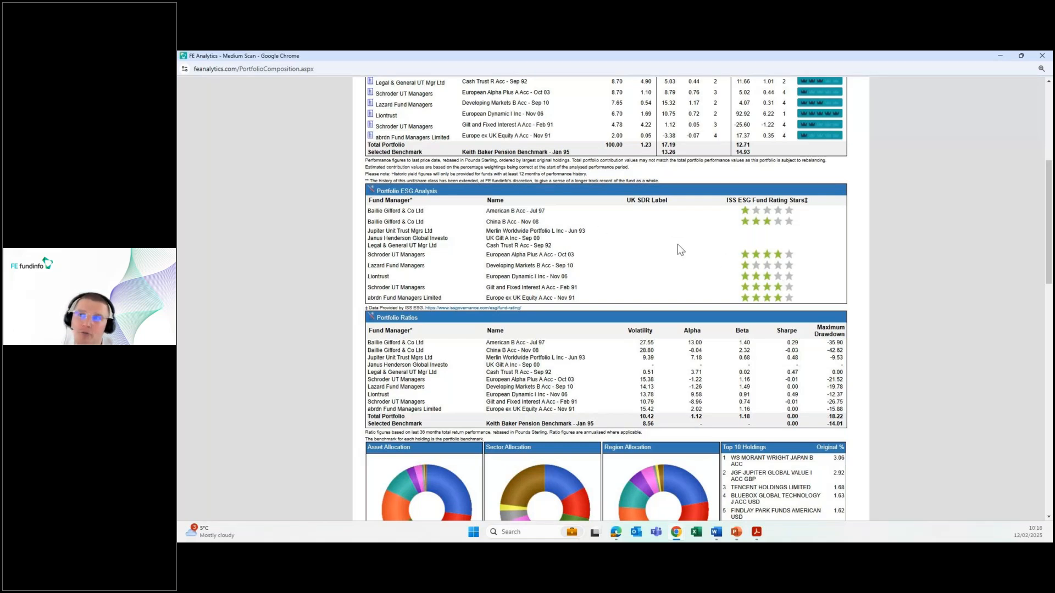
Examine the report's portfolio ratios, asset, sector and region allocations, top 10 holdings and backtested benchmark charts
scroll(680, 250, down, 3)
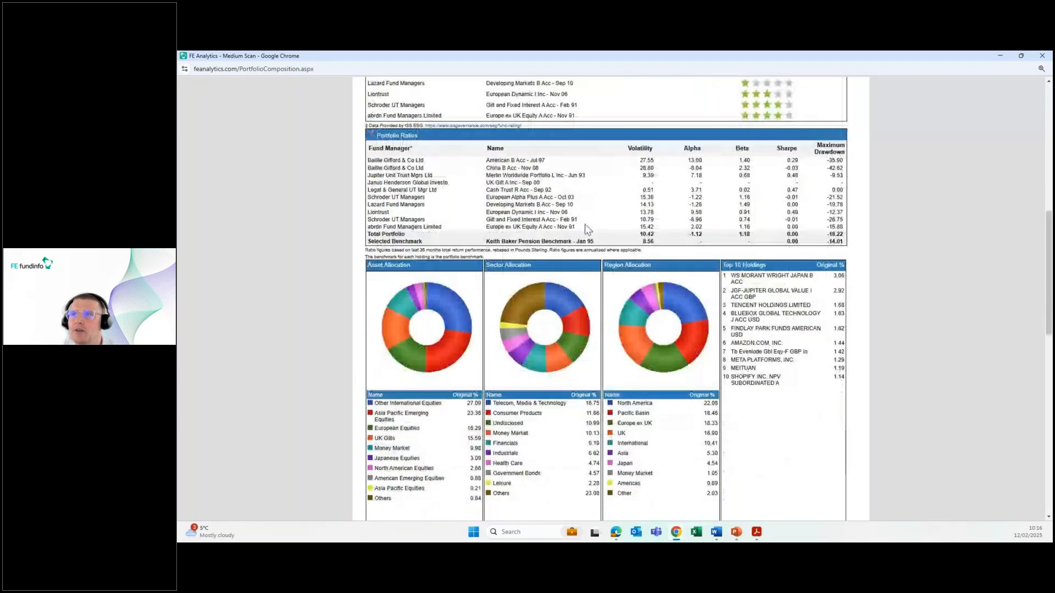
scroll(445, 130, down, 1)
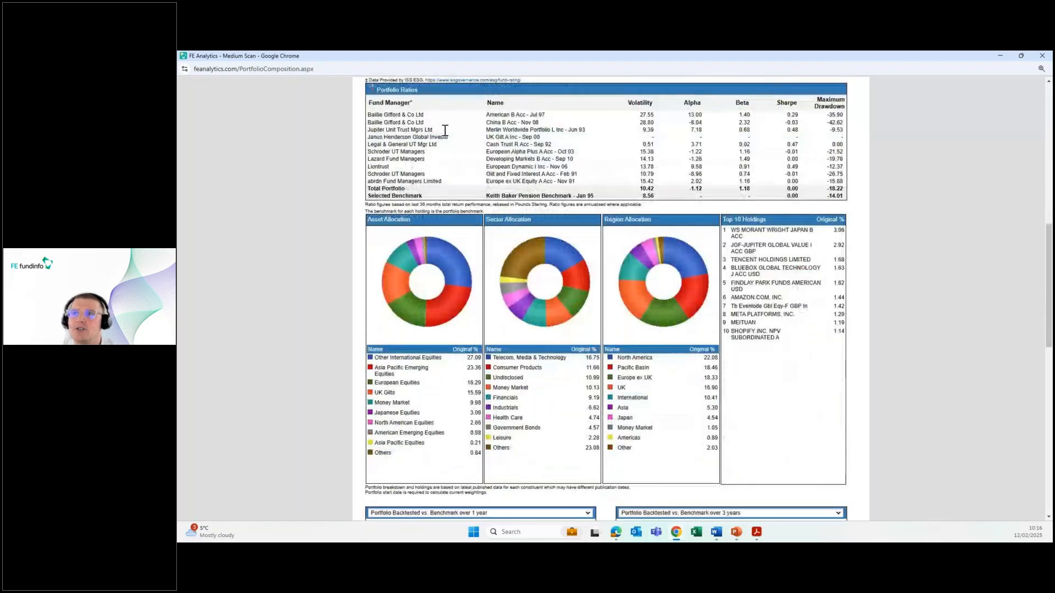
scroll(445, 129, down, 2)
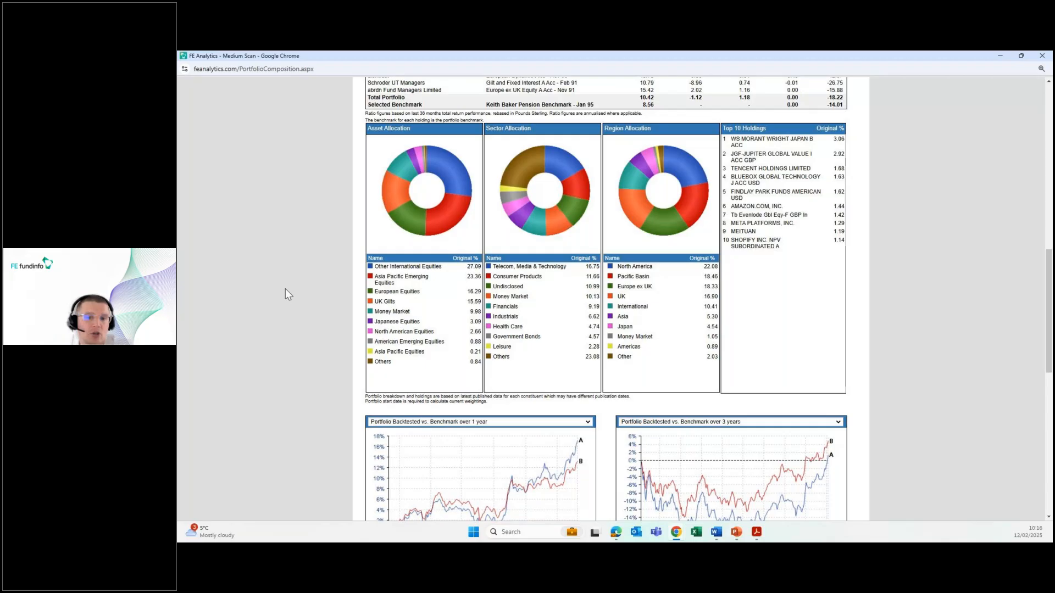
scroll(286, 288, down, 1)
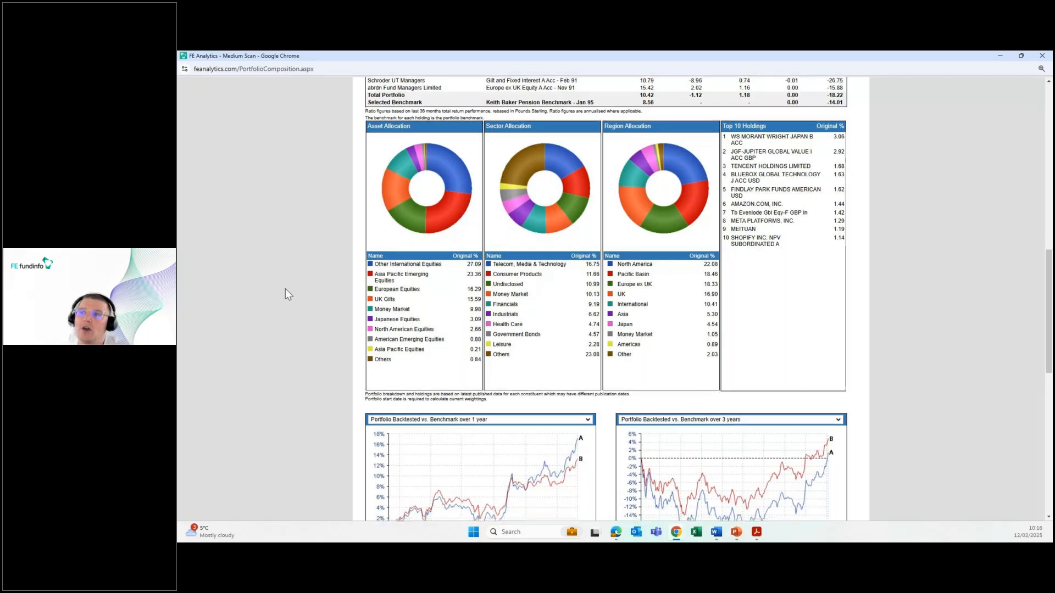
scroll(285, 288, down, 3)
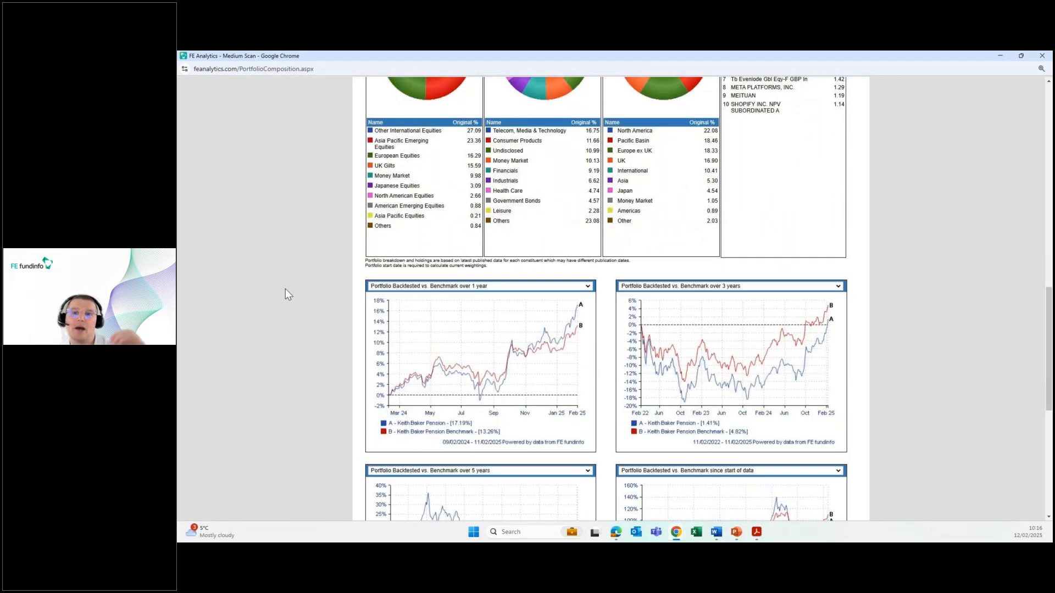
scroll(285, 294, down, 2)
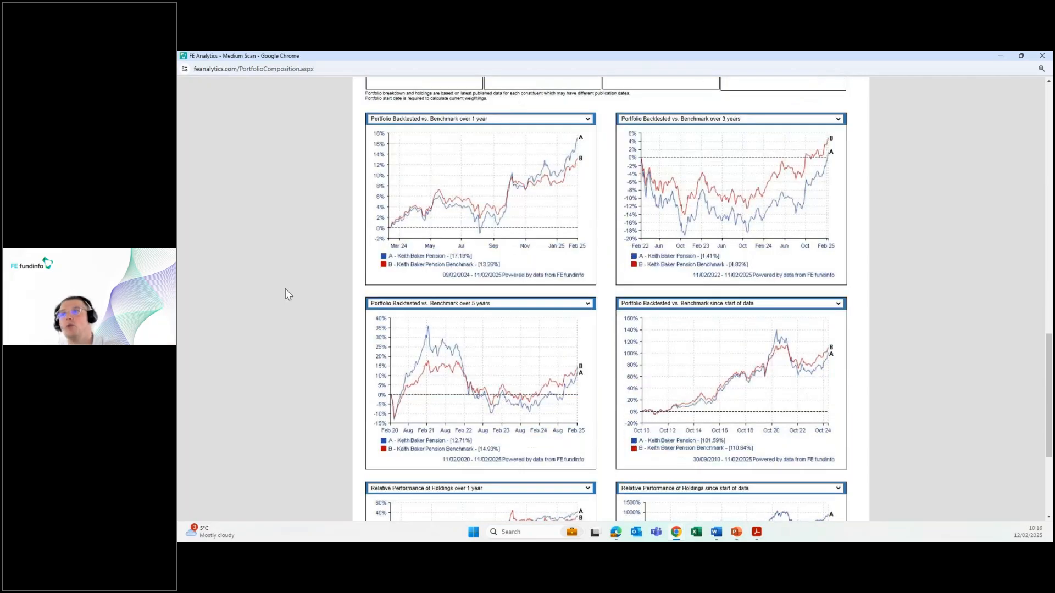
Examine the scan report's backtested benchmark charts and relative performance of holdings charts, and close the report
scroll(285, 290, down, 1)
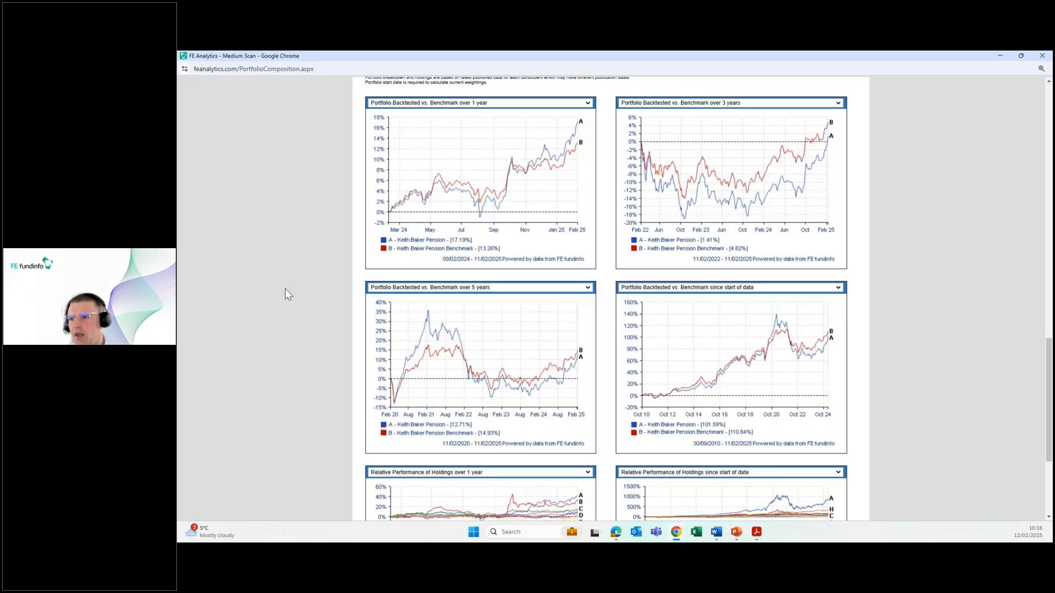
scroll(328, 269, down, 2)
scroll(329, 269, down, 1)
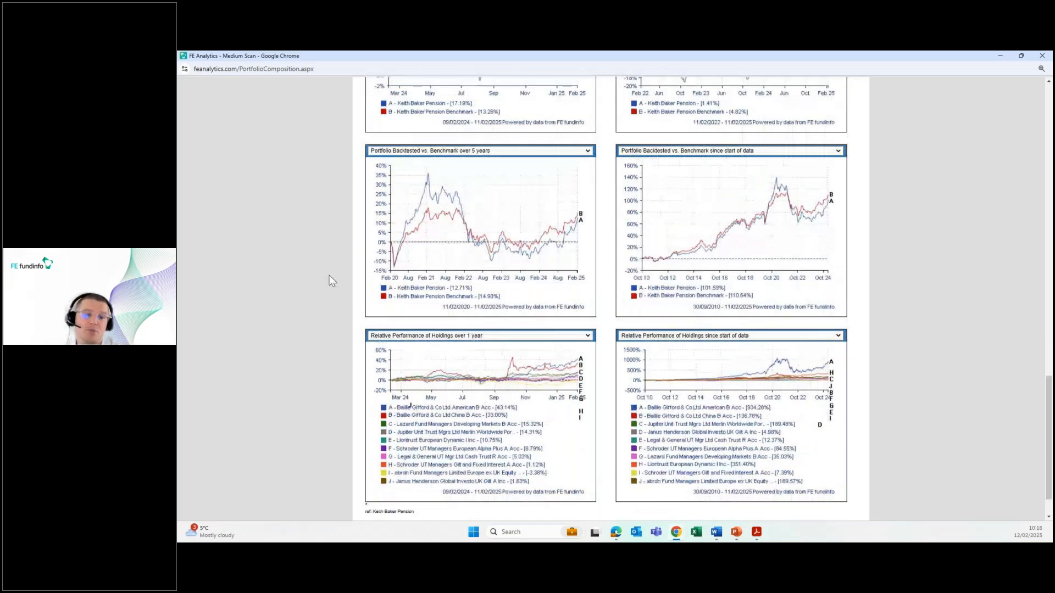
scroll(332, 281, down, 1)
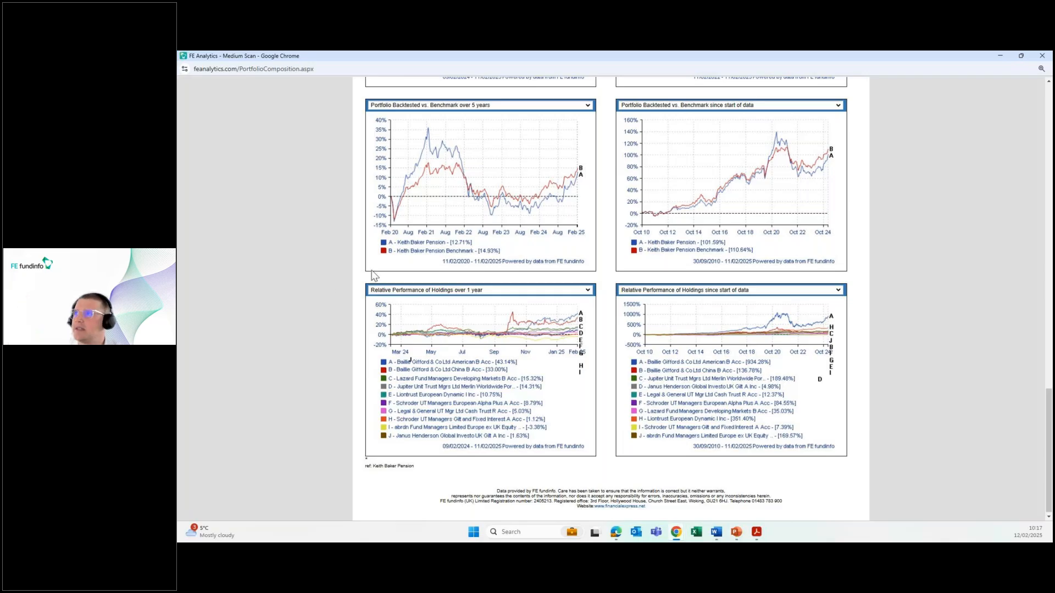
scroll(891, 186, up, 5)
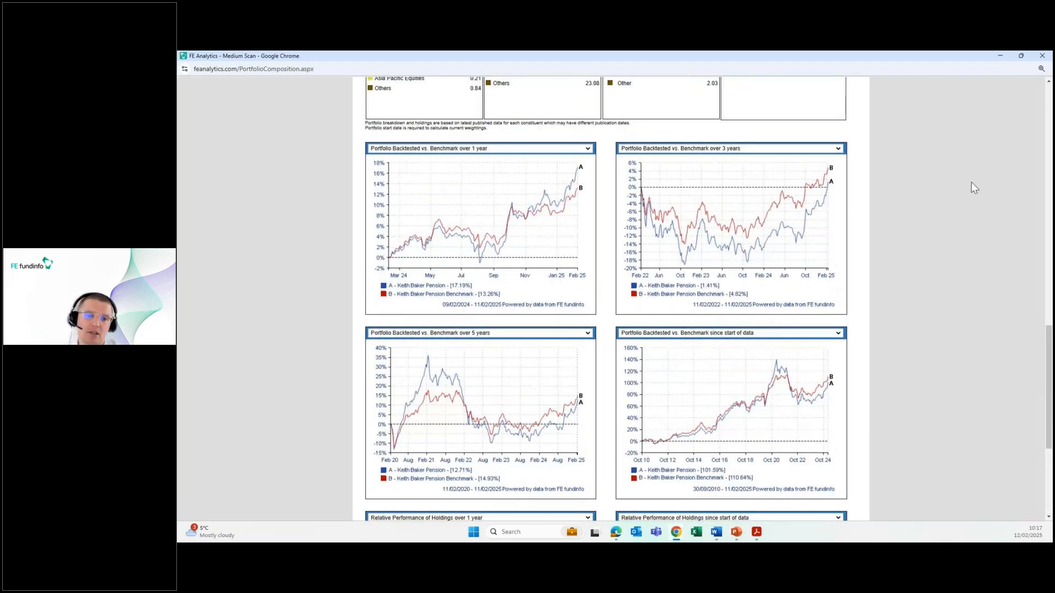
scroll(971, 183, up, 4)
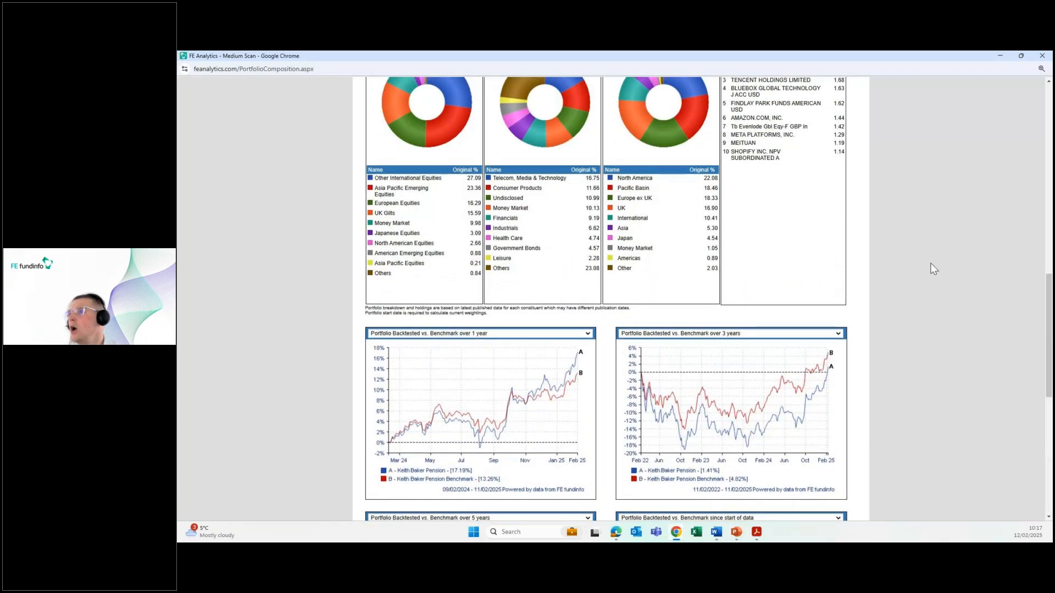
scroll(1003, 300, up, 10)
click(1042, 56)
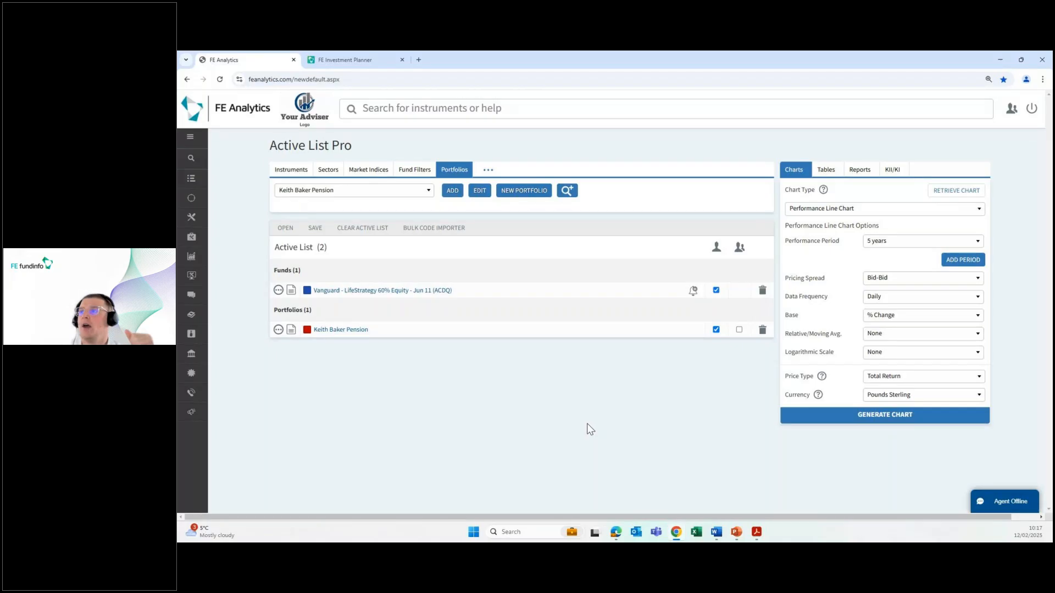
Open the MPS Directory from the portfolio tools in a full-screen window
mouse_move(199, 246)
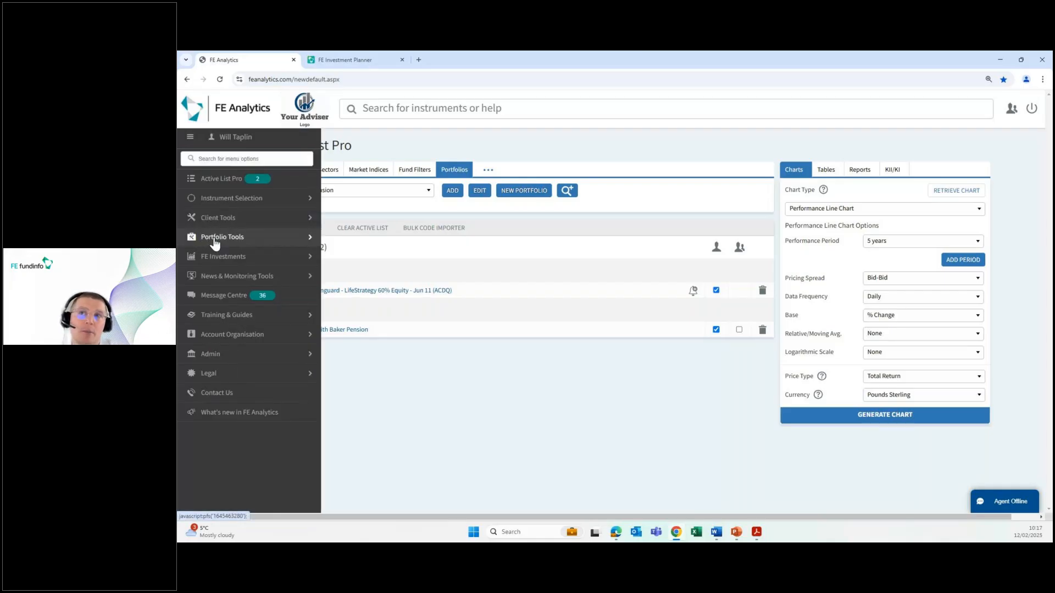
click(214, 242)
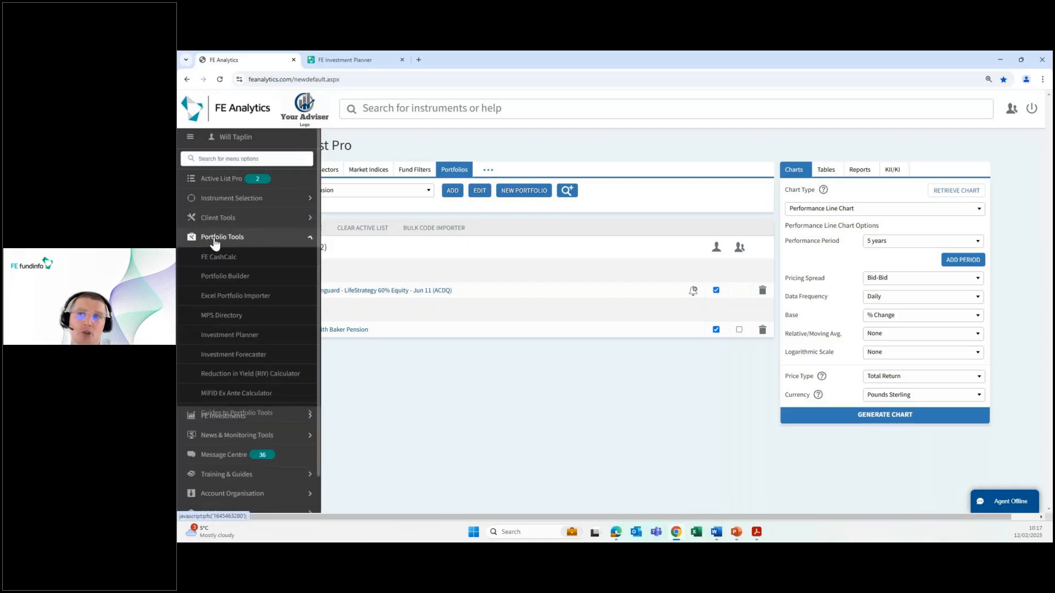
click(221, 317)
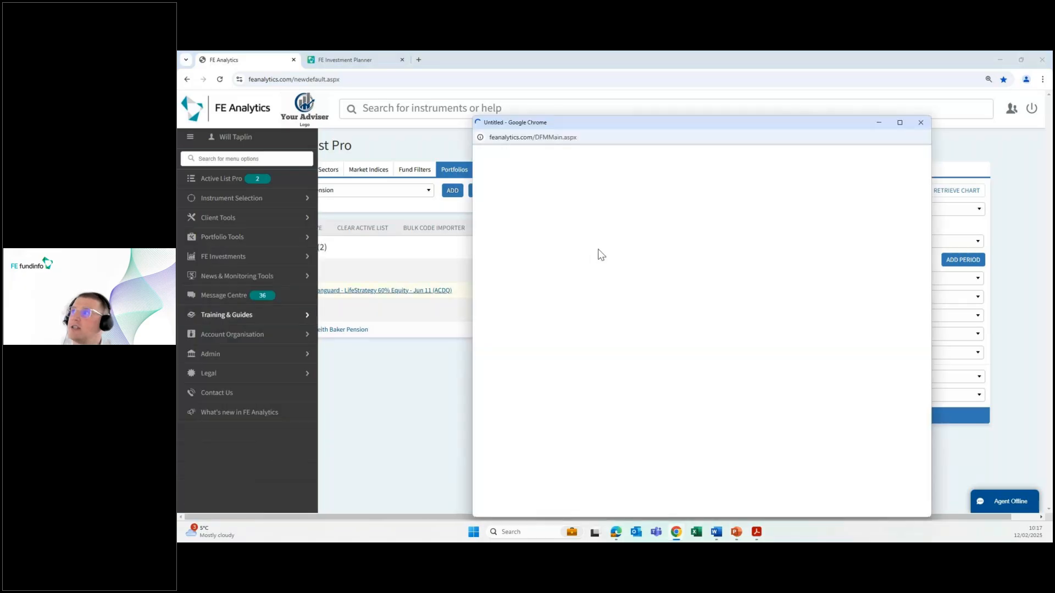
click(900, 123)
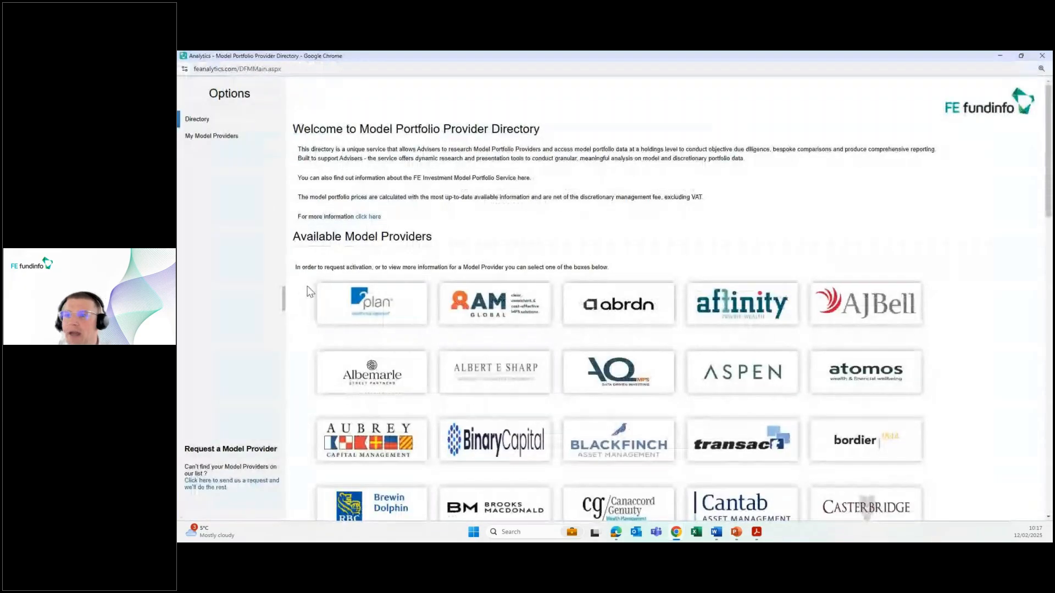
Look through the model providers available in the Model Portfolio Provider Directory
scroll(302, 274, down, 2)
scroll(301, 268, down, 2)
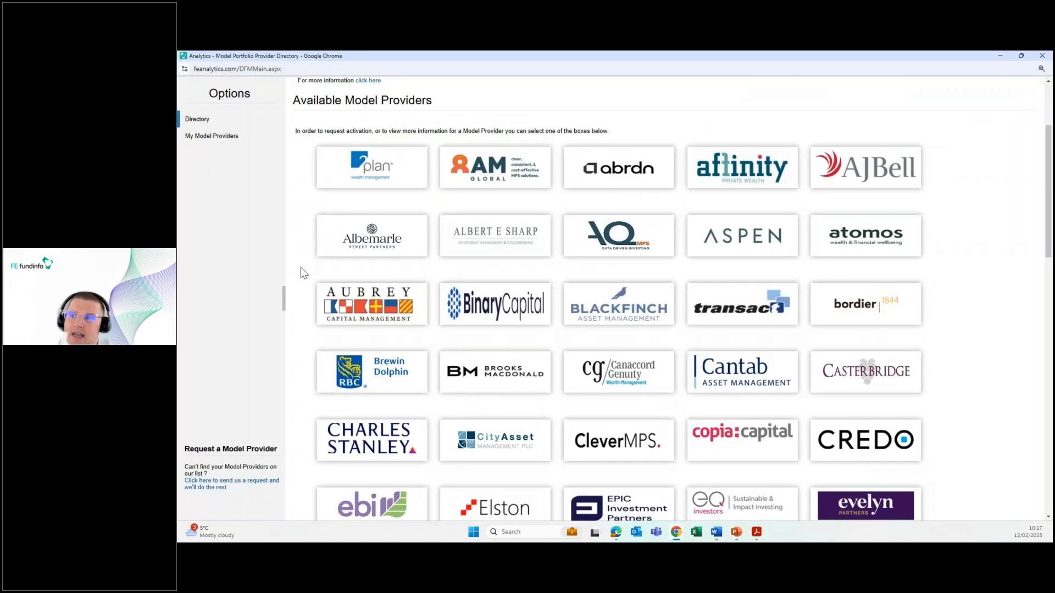
scroll(301, 268, down, 5)
scroll(301, 268, down, 3)
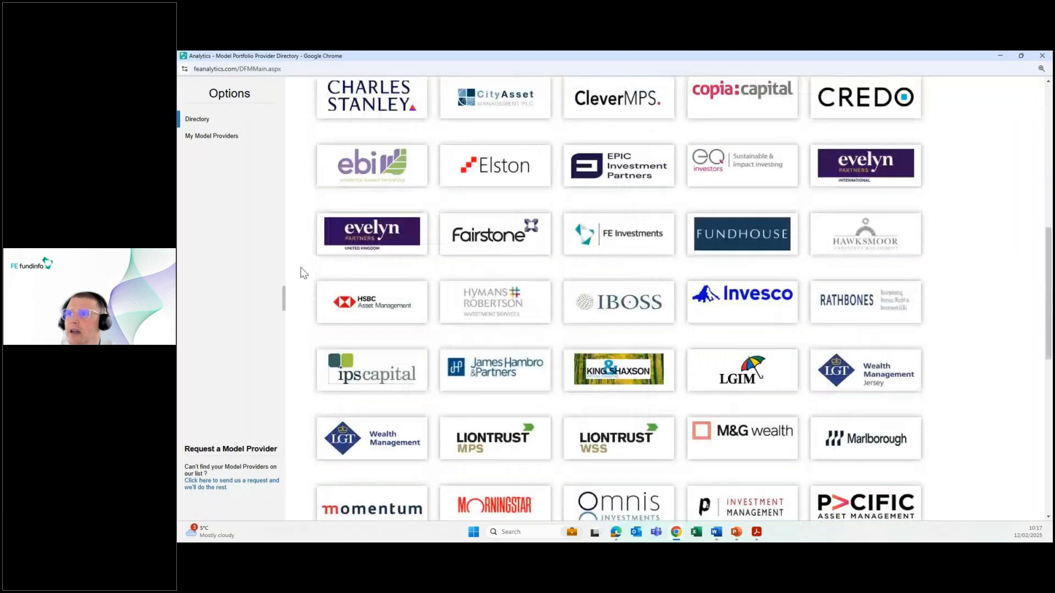
scroll(301, 268, down, 3)
scroll(302, 269, down, 10)
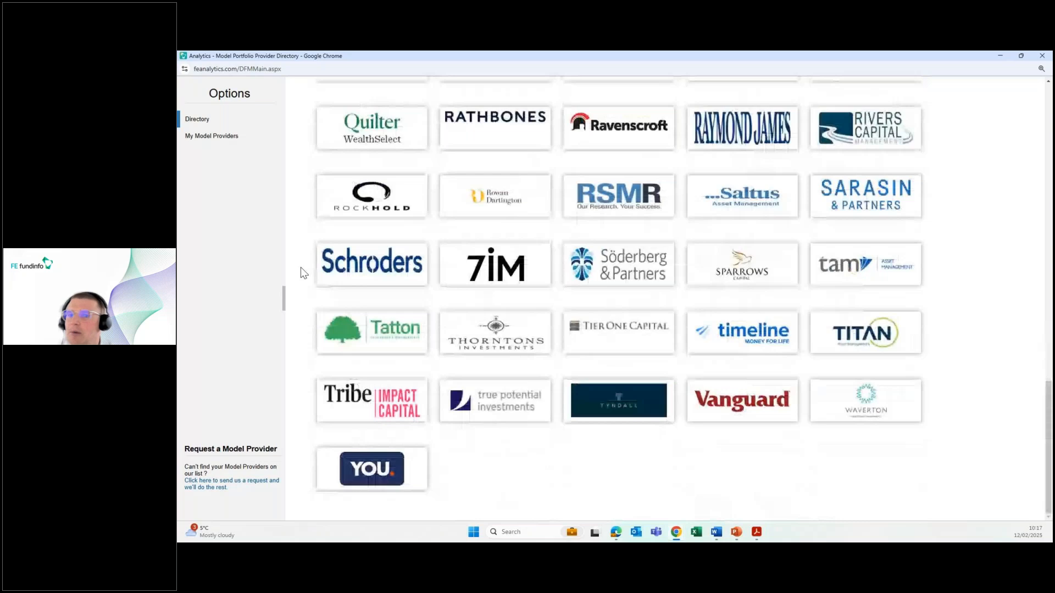
scroll(301, 267, up, 4)
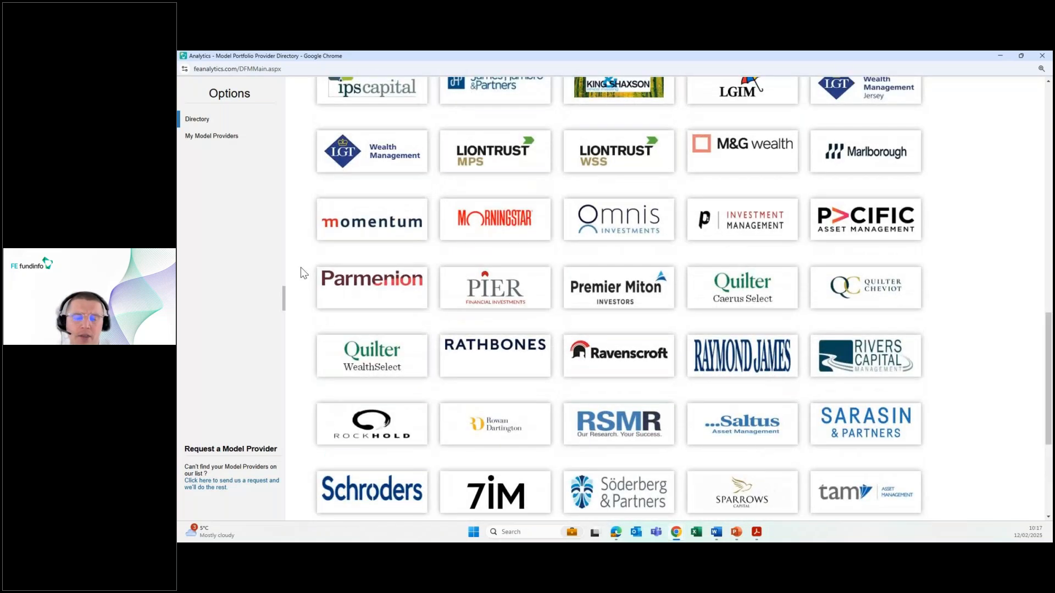
scroll(301, 267, down, 3)
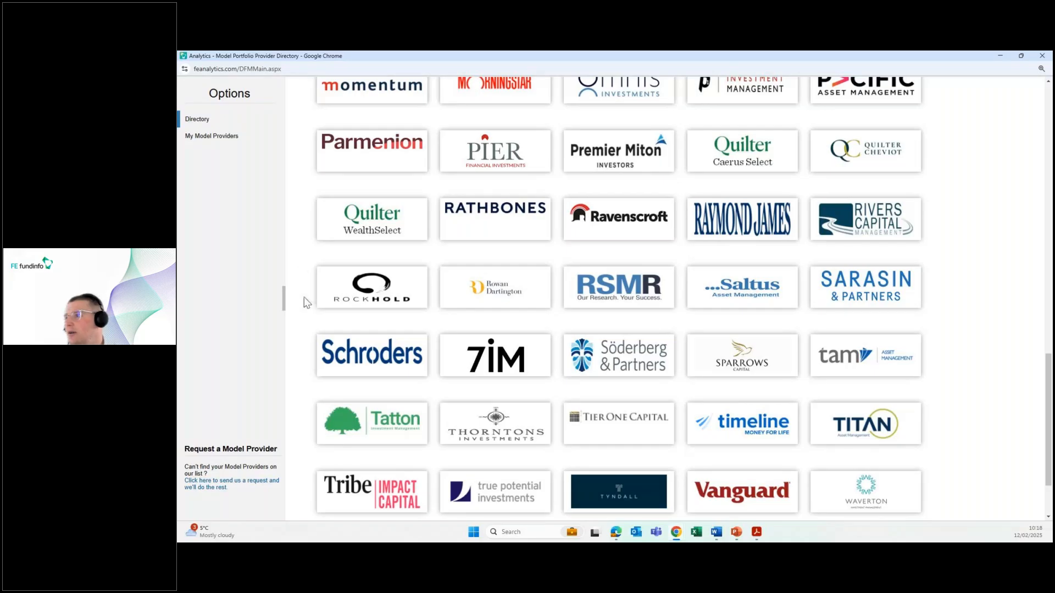
scroll(307, 305, down, 1)
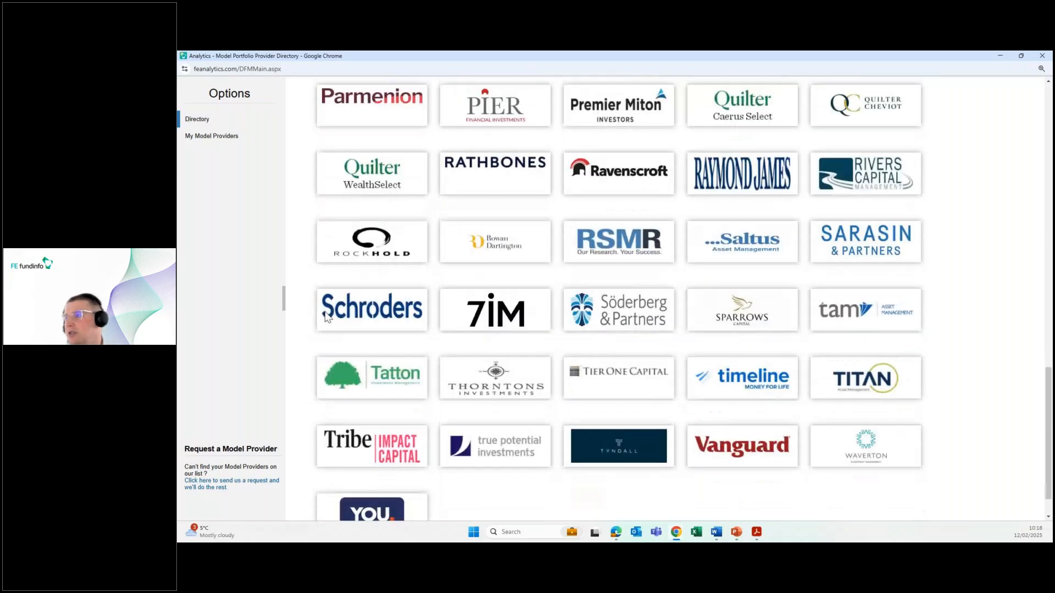
Review the Timeline provider's profile and its activation option, and return to Active List Pro
click(732, 387)
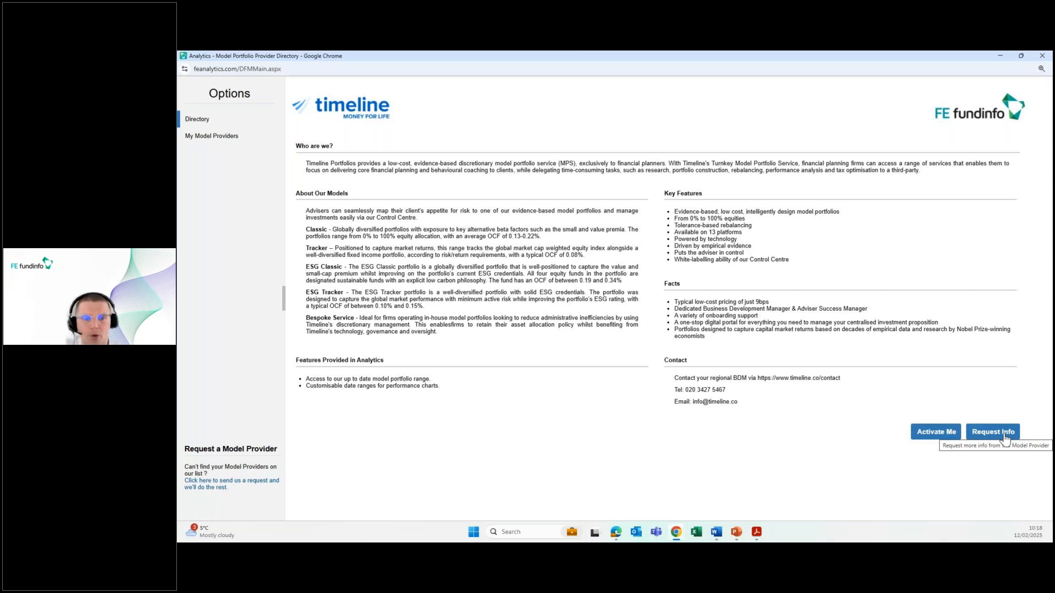
click(922, 438)
click(503, 345)
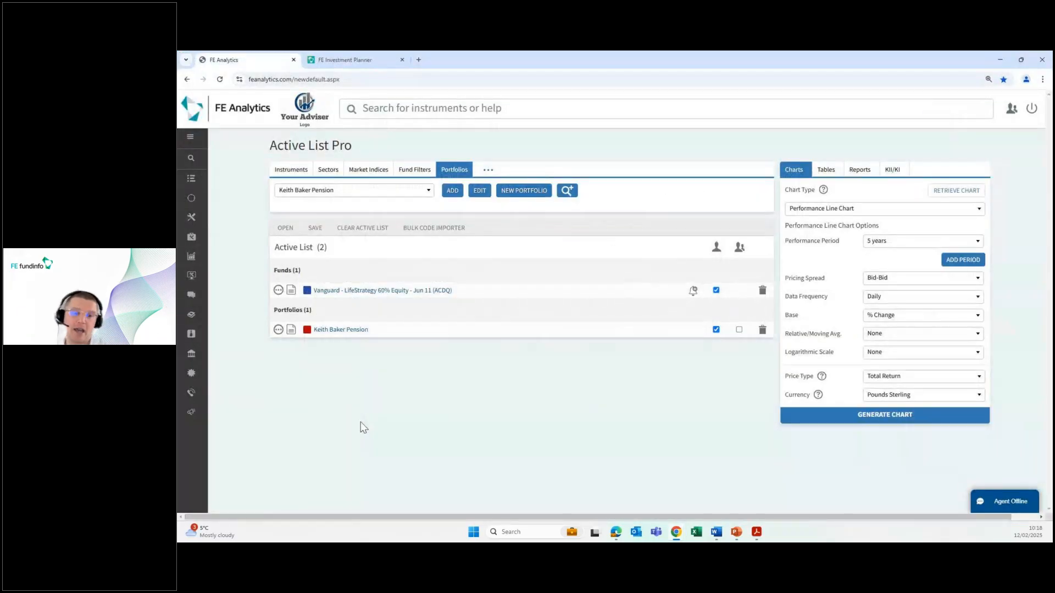
Add the FEI Hybrid Transact Risk Level 4 Medium Term portfolio to the active list and remove the Vanguard LifeStrategy 60% Equity fund
click(428, 190)
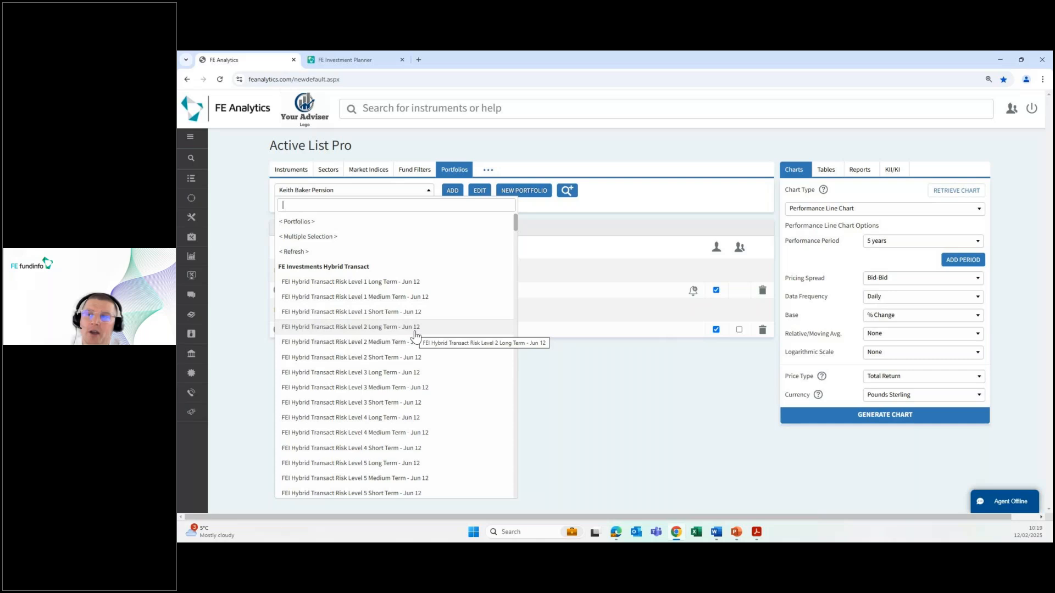
scroll(417, 330, down, 3)
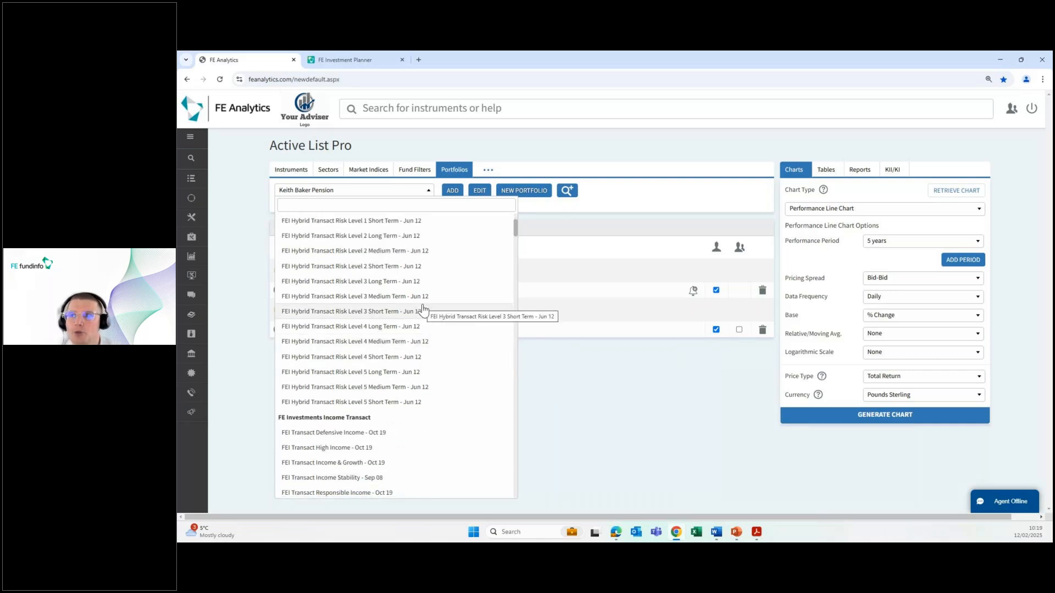
click(413, 342)
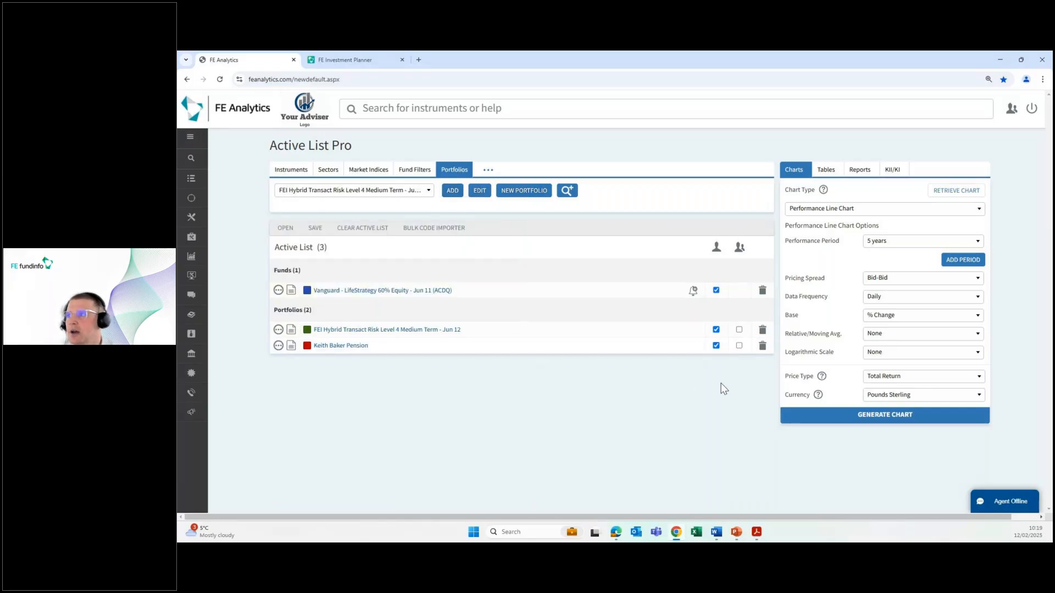
click(763, 291)
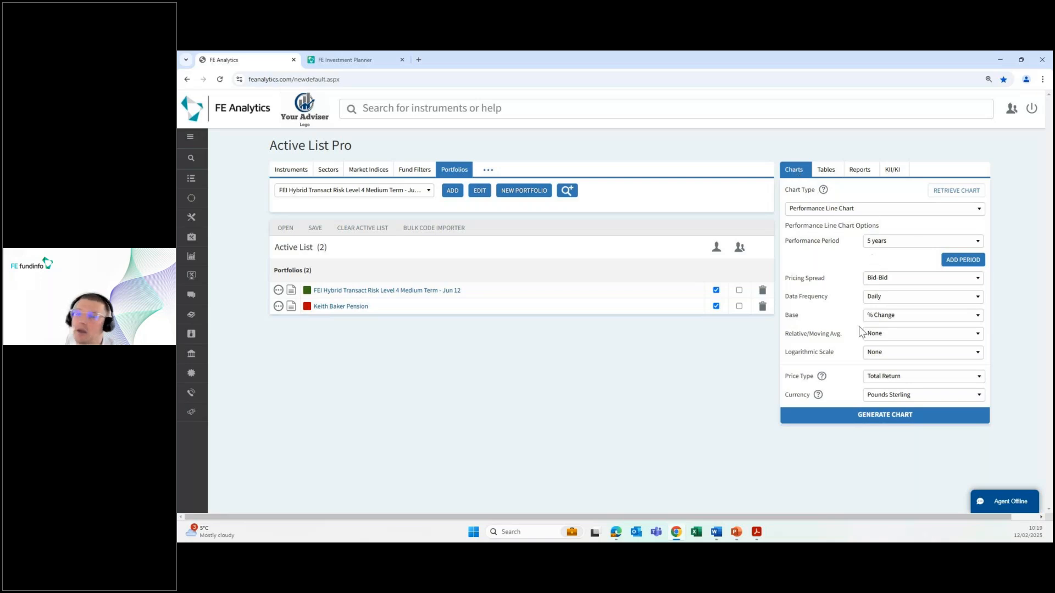
Generate a 5-year performance line chart comparing the FEI Hybrid and client pension portfolios, and enlarge it for review
click(885, 417)
click(905, 88)
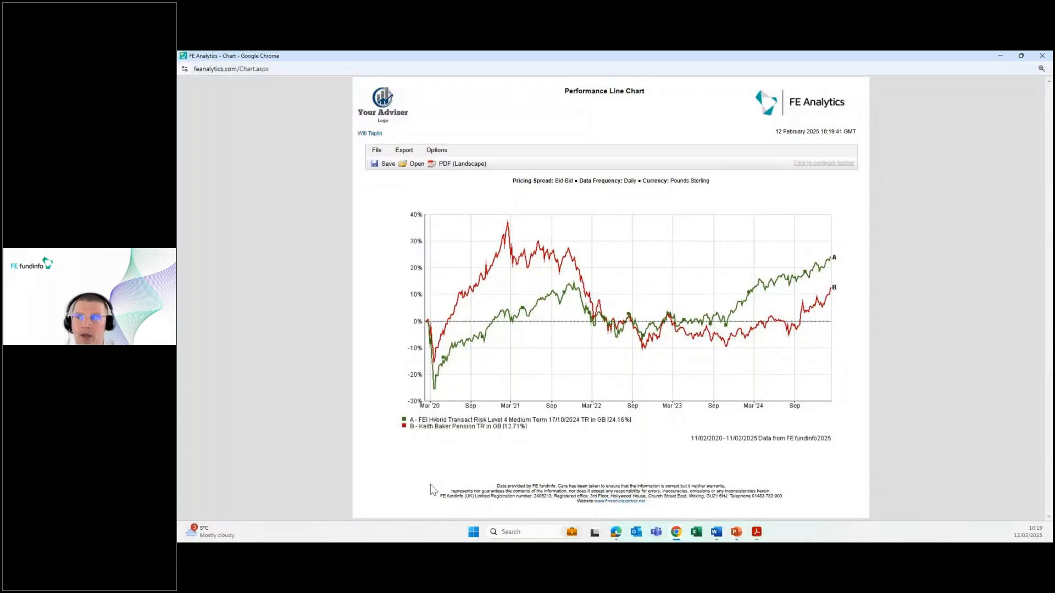
key(ctrl+plus)
scroll(987, 267, down, 1)
scroll(987, 267, up, 1)
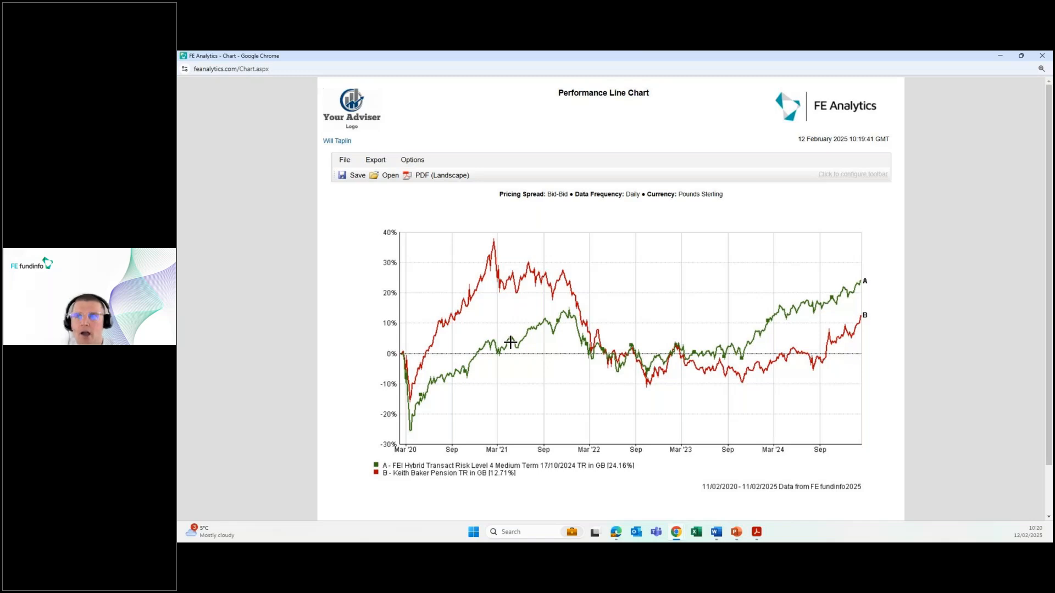
Review the comparison chart's options for portfolio transition dates and historic versions, and close the chart without changes
click(412, 161)
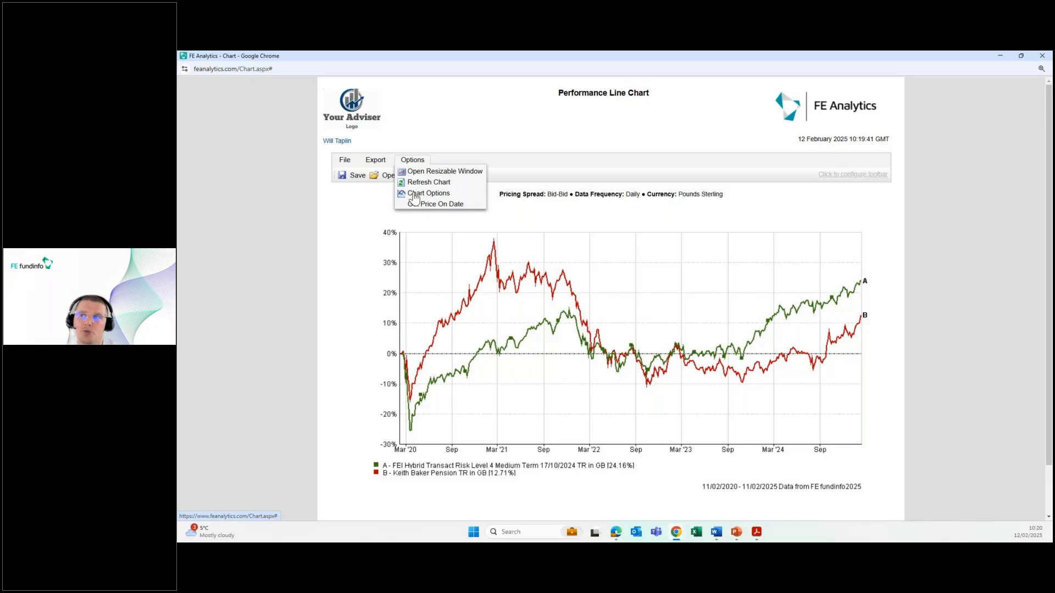
click(414, 196)
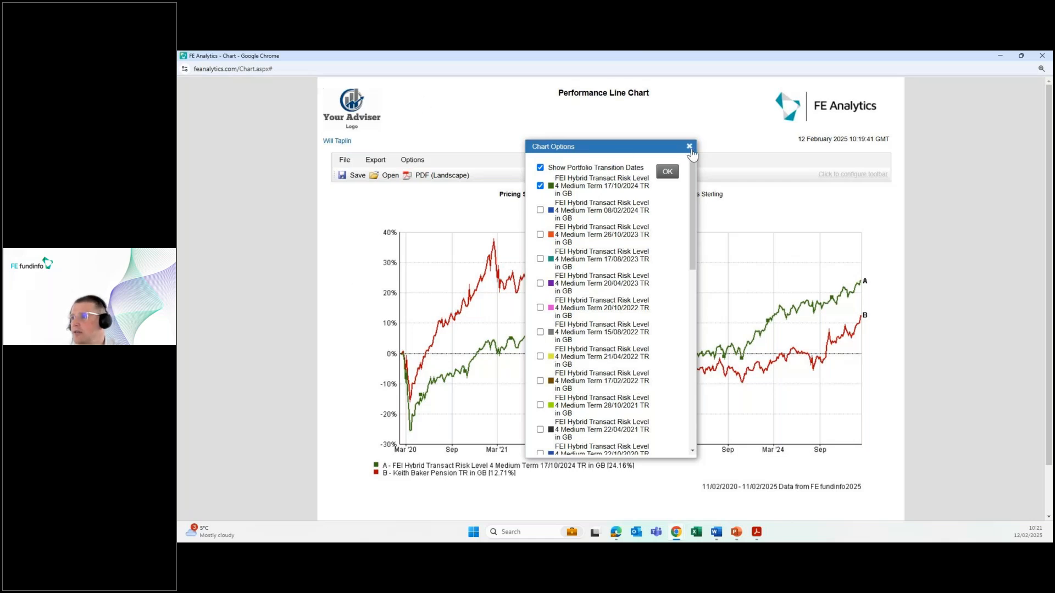
click(689, 147)
key(ctrl+w)
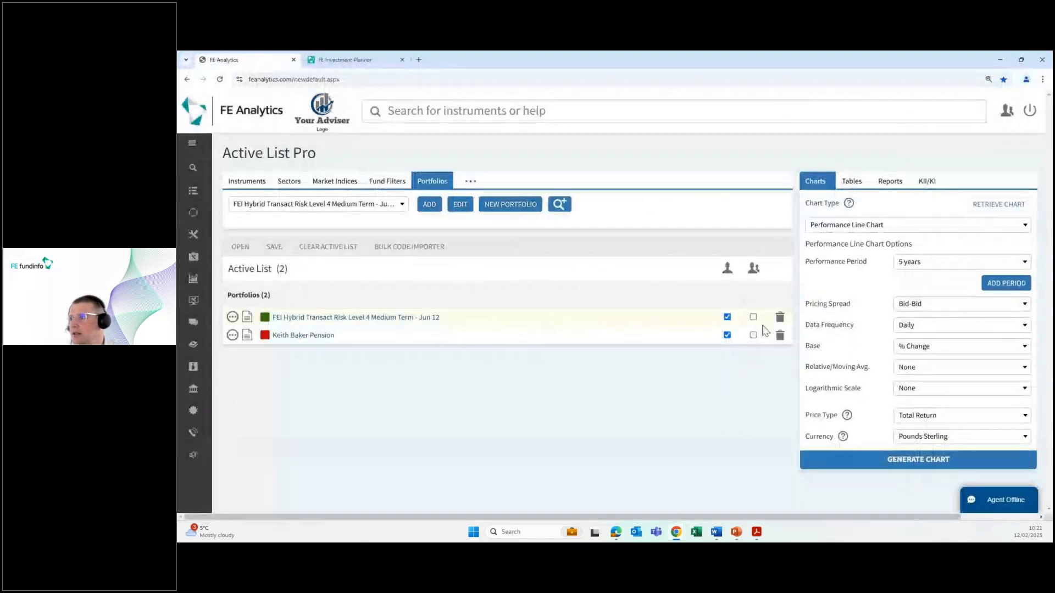
Remove the client pension portfolio from the active list and chart the FEI Hybrid portfolio alone over 5 years, full screen
click(779, 335)
click(857, 463)
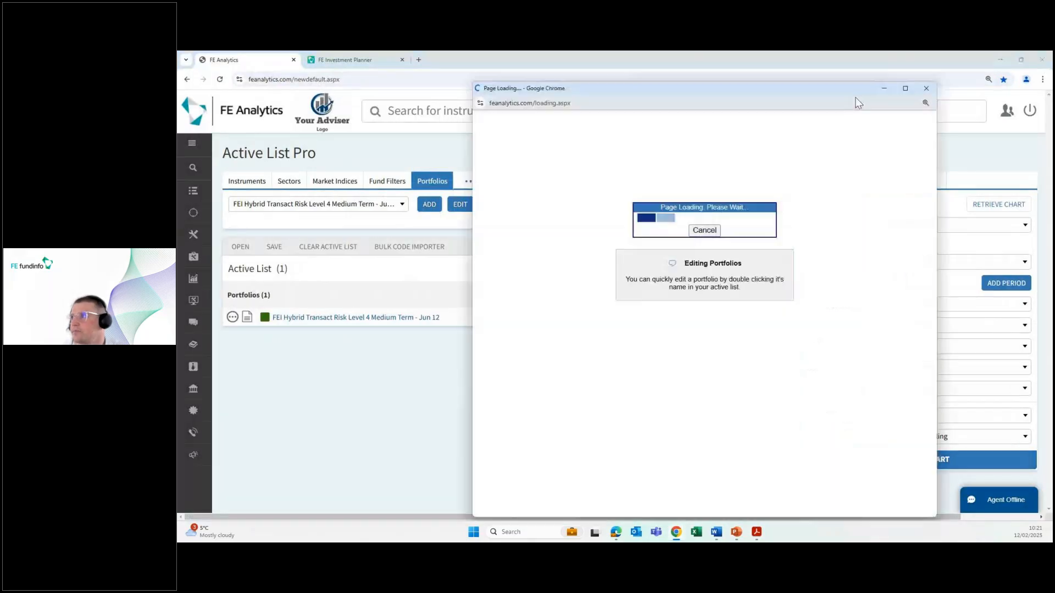
click(905, 89)
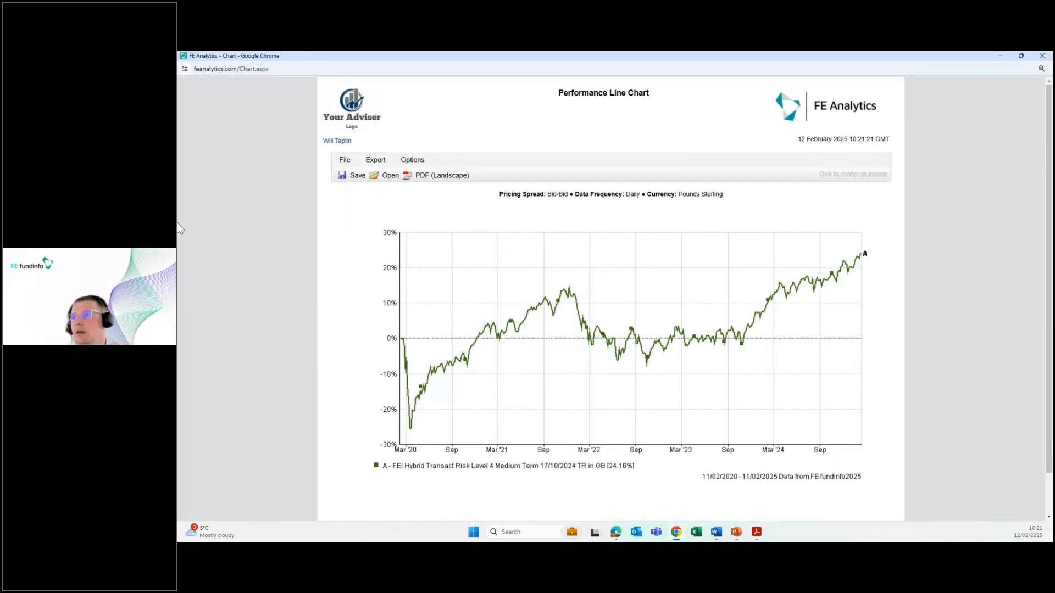
Add the portfolio's 01/06/2012 version to the chart in light green to compare with the 17/10/2024 version, and close the chart
click(413, 160)
click(427, 194)
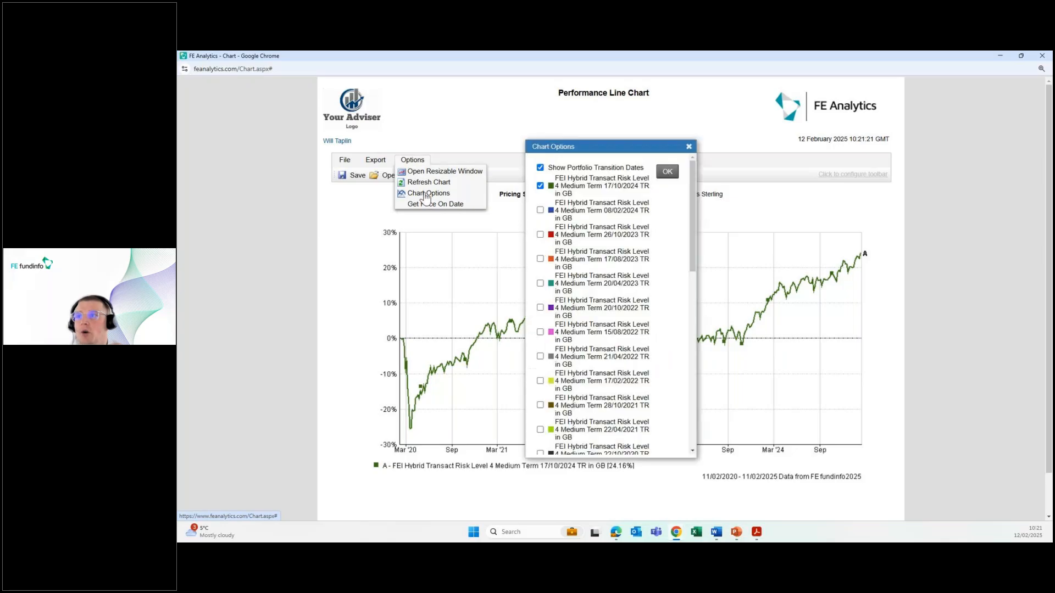
scroll(603, 272, down, 5)
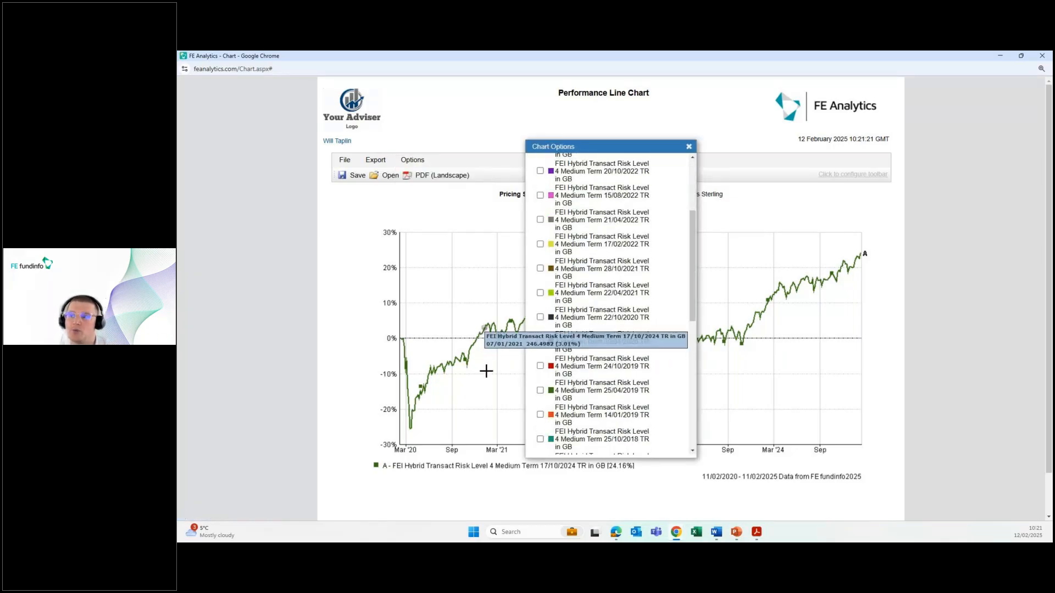
scroll(483, 366, down, 1)
scroll(562, 361, down, 5)
scroll(561, 361, down, 2)
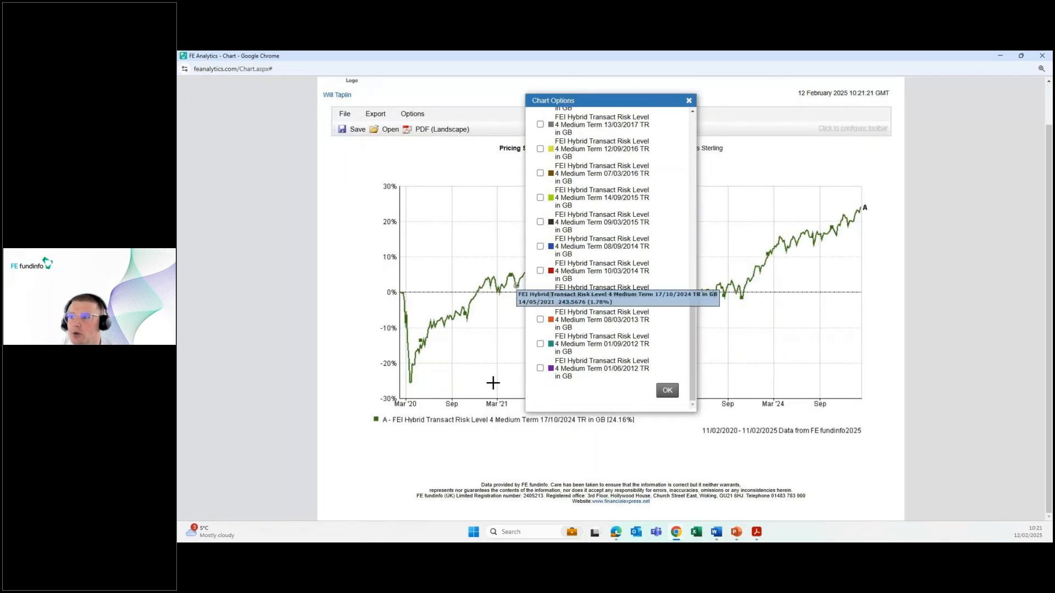
scroll(434, 355, up, 1)
click(540, 414)
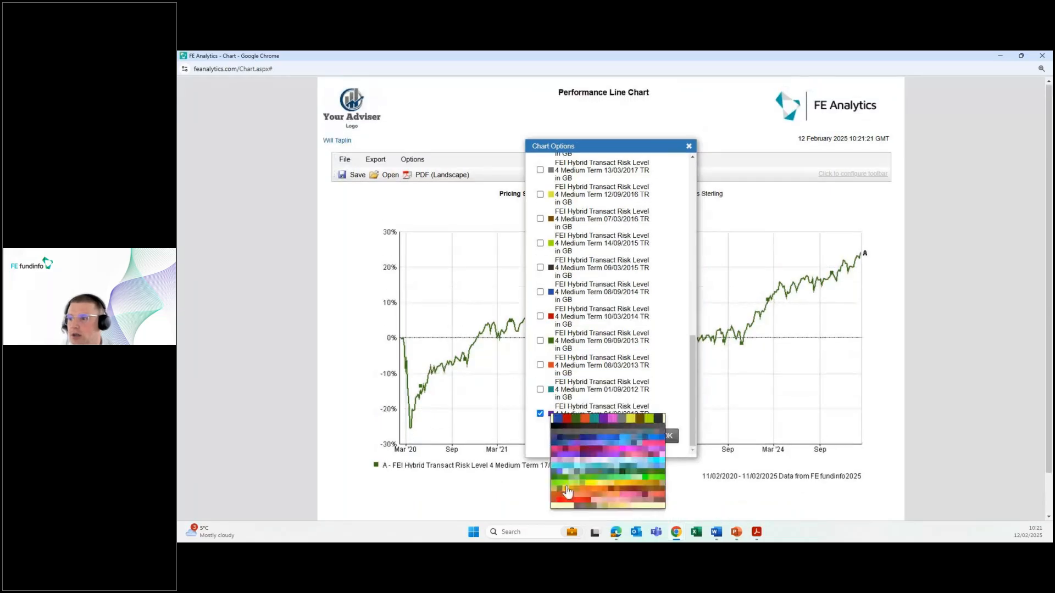
click(671, 435)
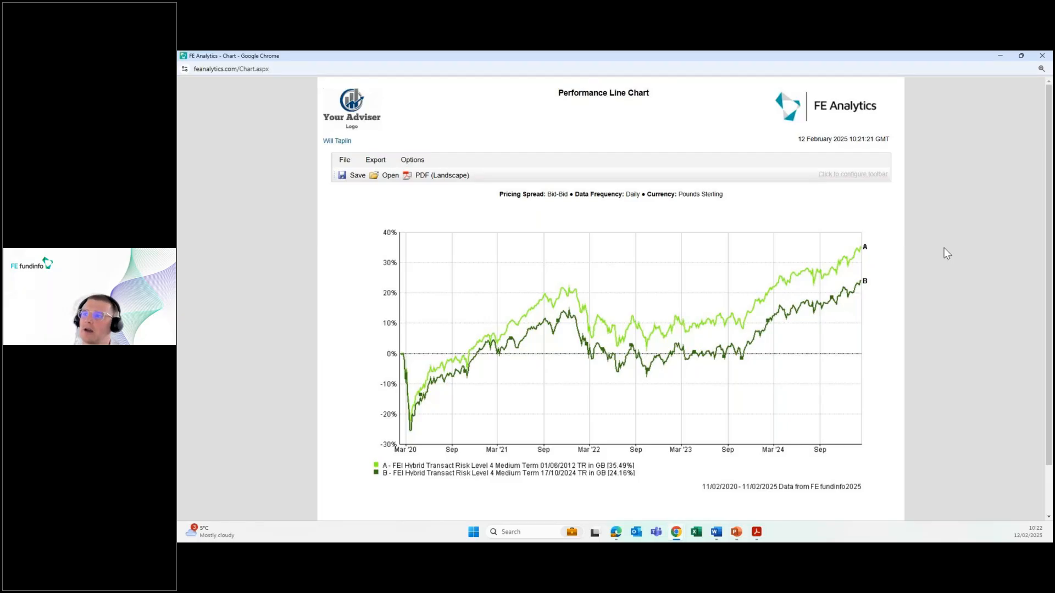
click(1042, 55)
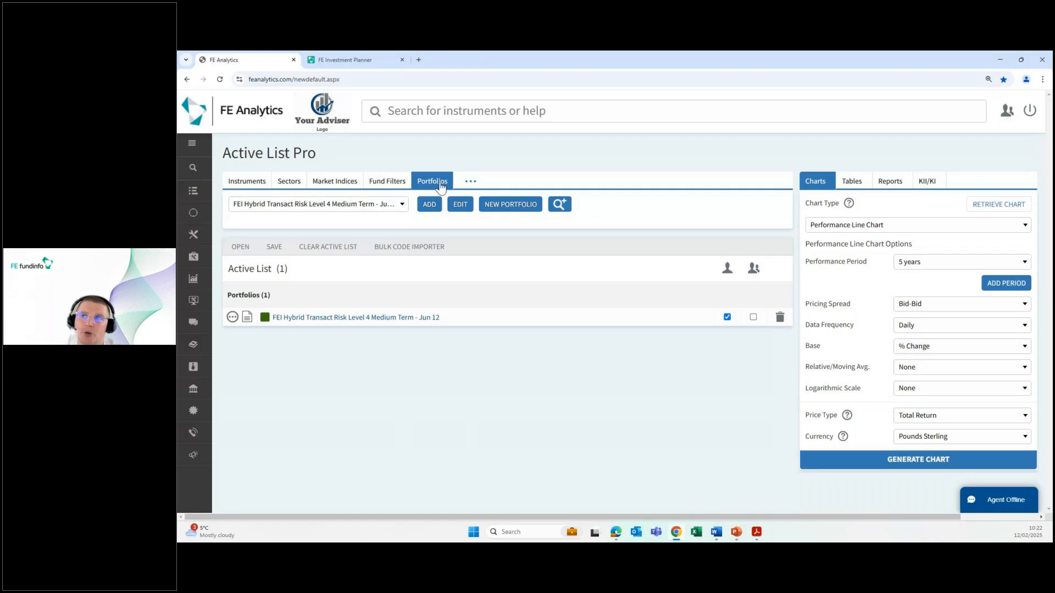
Start a new portfolio in a maximised Portfolio Builder window and set its fund universe to Pension
click(506, 211)
click(906, 156)
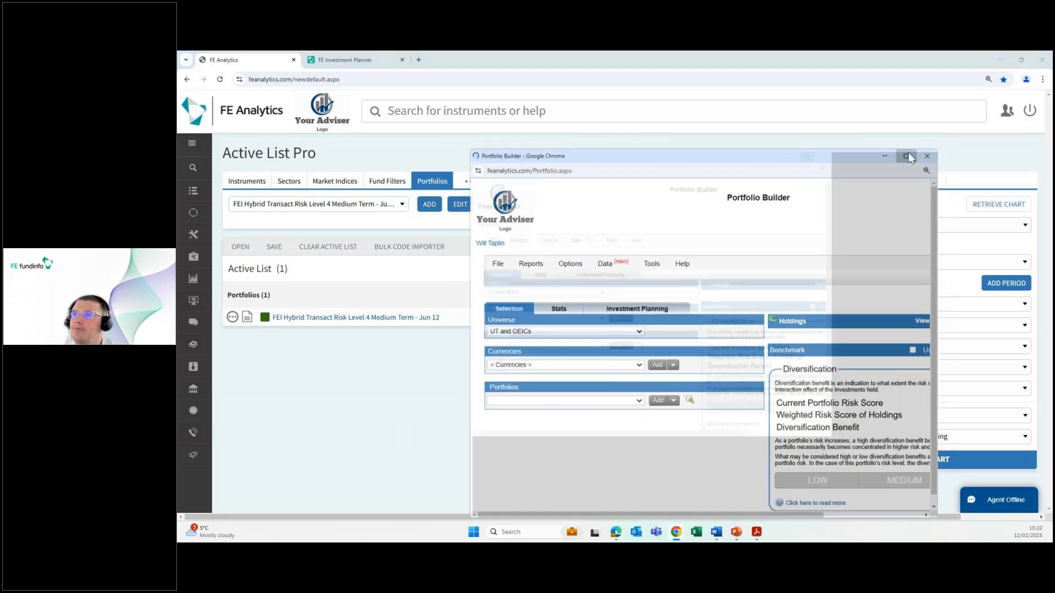
scroll(340, 215, down, 1)
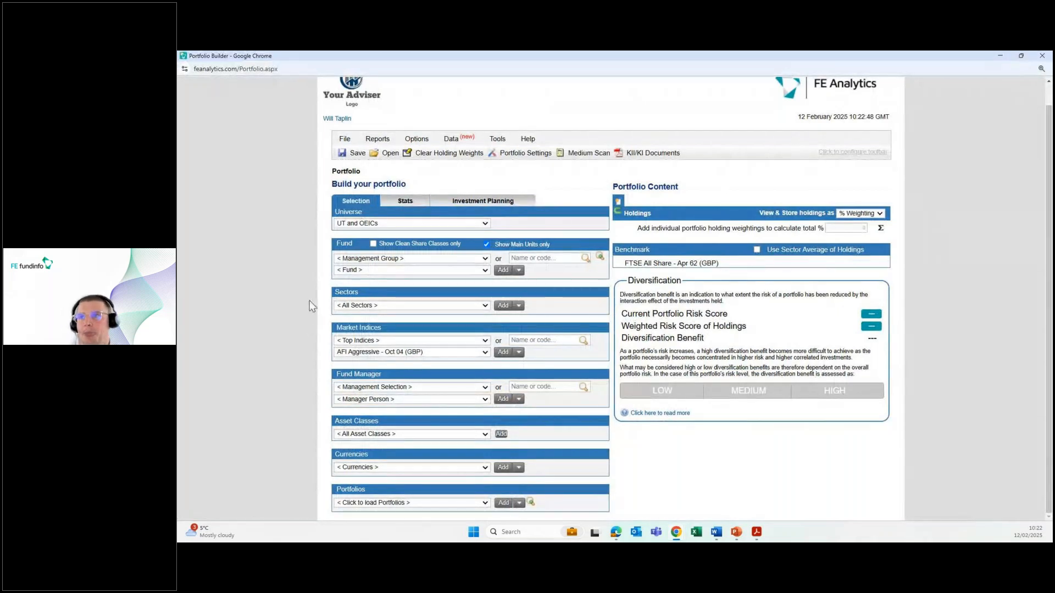
click(362, 225)
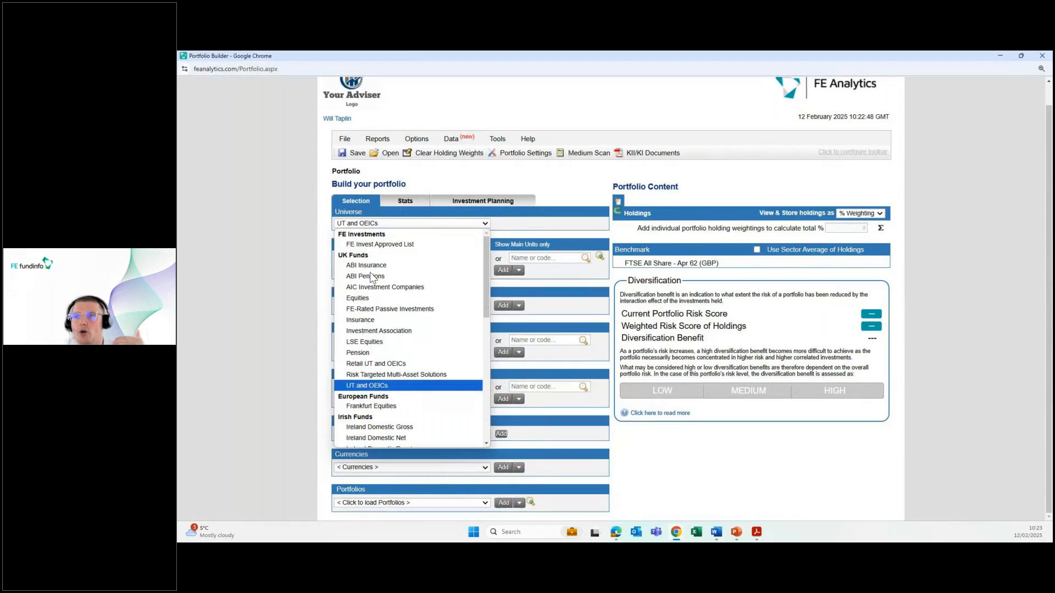
click(378, 356)
Set the fund management group to the Scottish Widows Limited entry that offers the full pension fund range
click(387, 281)
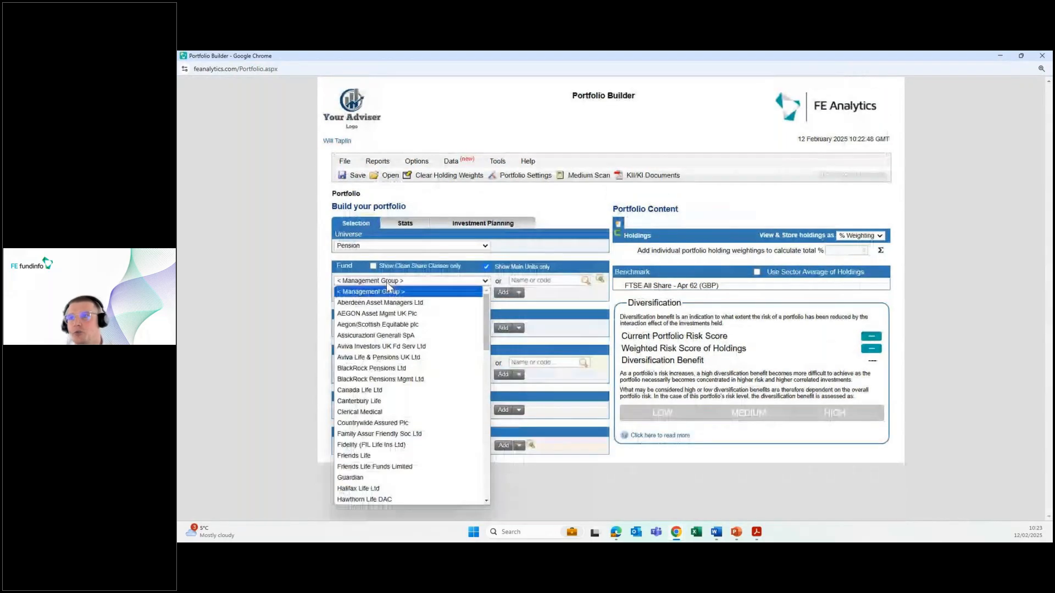
text(sc)
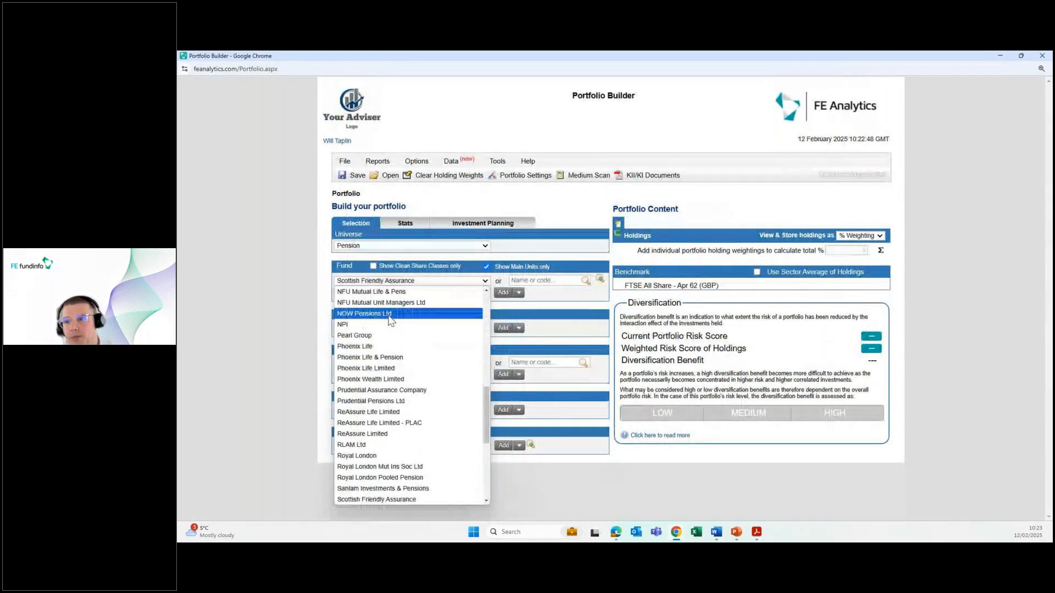
scroll(402, 449, down, 3)
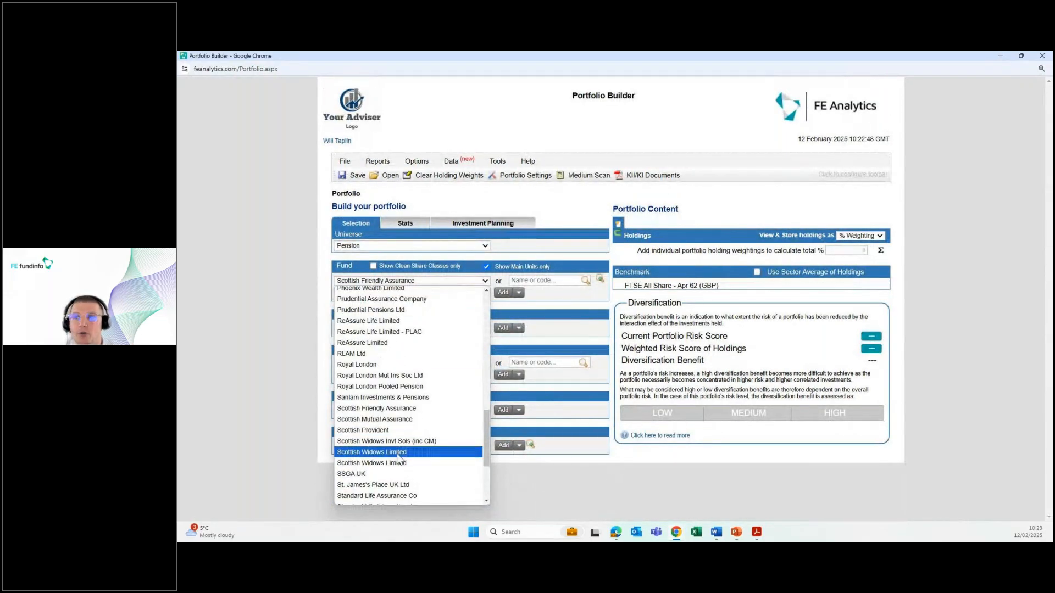
click(399, 463)
click(411, 281)
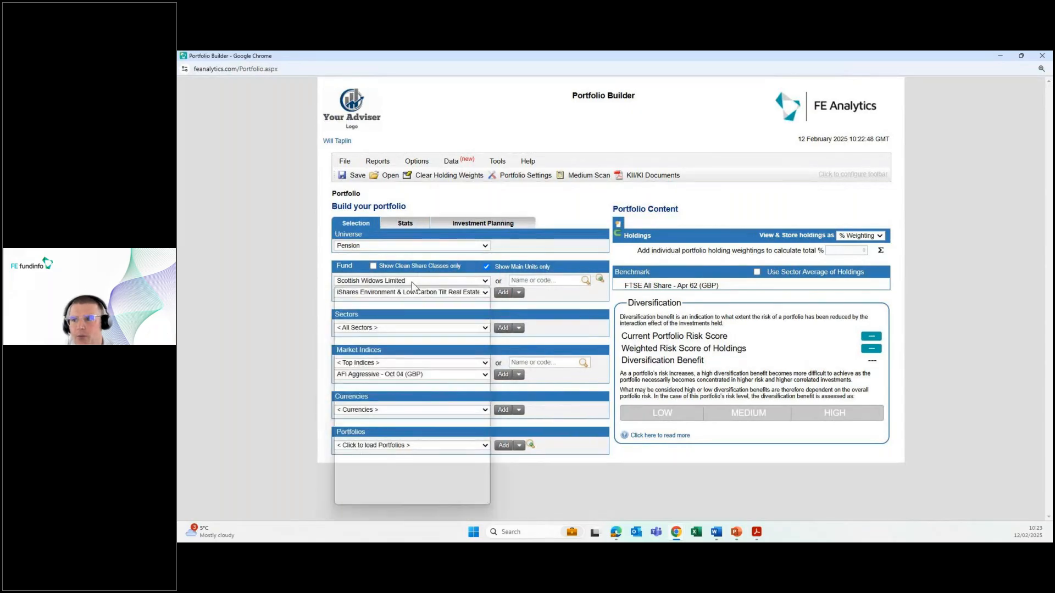
scroll(426, 482, down, 2)
click(413, 420)
Add the Scottish Widows funds All Share Tracker Pn CS8 (R6ZJ) and Baillie Gifford Managed Pension (TI50) to the holdings
click(407, 292)
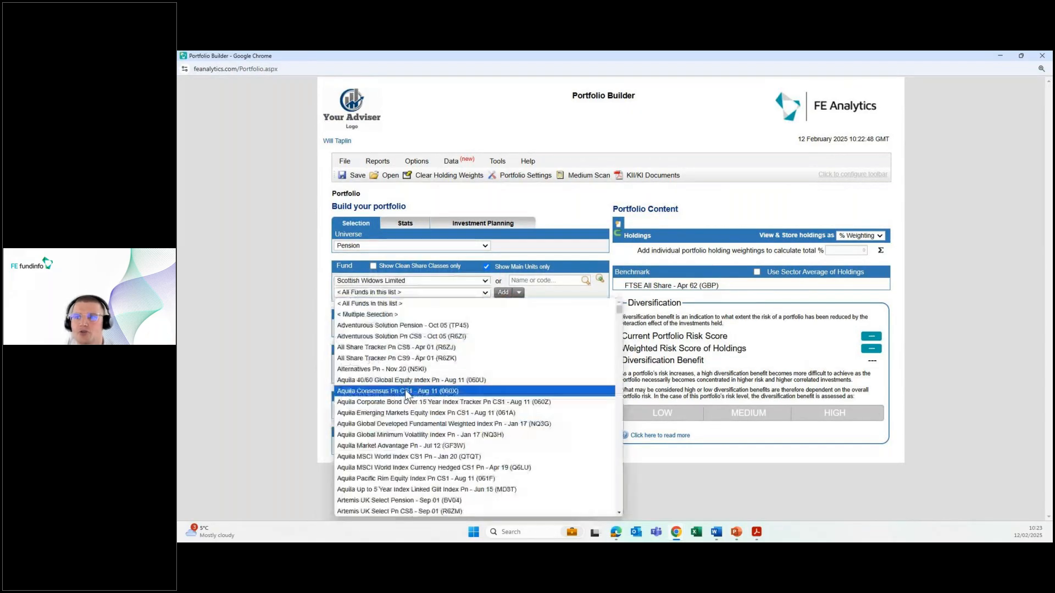
click(414, 348)
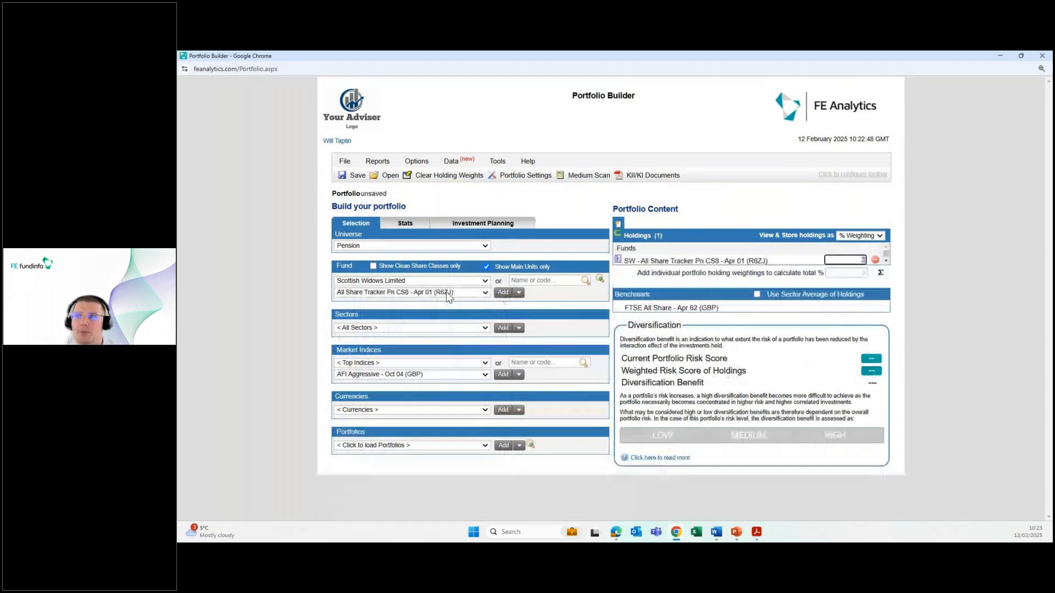
click(411, 292)
scroll(447, 434, down, 5)
click(448, 463)
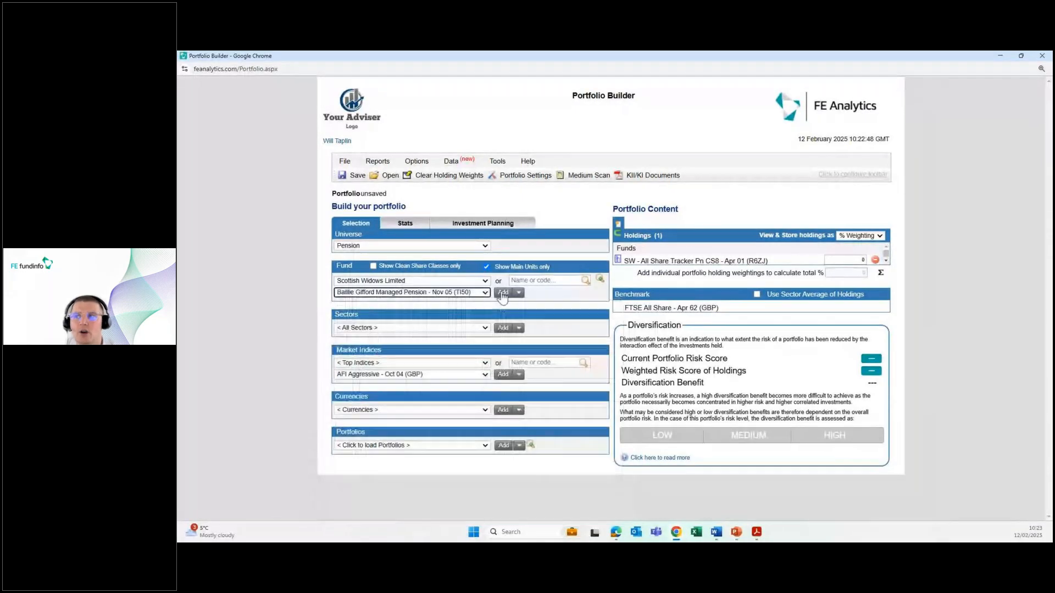
Add the Scottish Widows fund Jupiter Distribution Pension (ZU77) to the portfolio holdings
click(448, 292)
scroll(431, 478, down, 10)
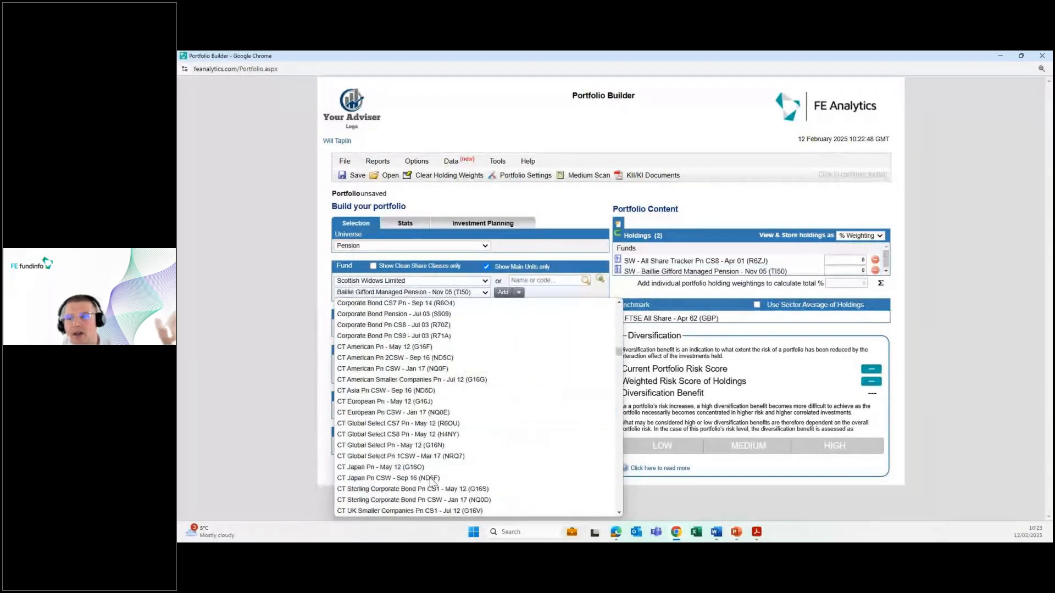
scroll(430, 480, down, 5)
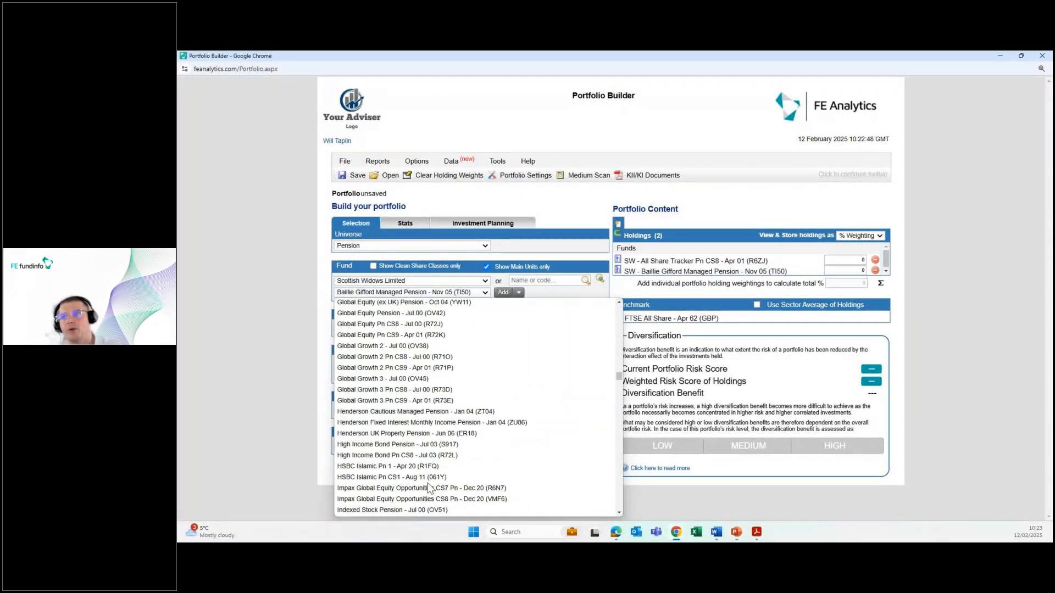
scroll(430, 488, down, 3)
click(430, 478)
click(503, 293)
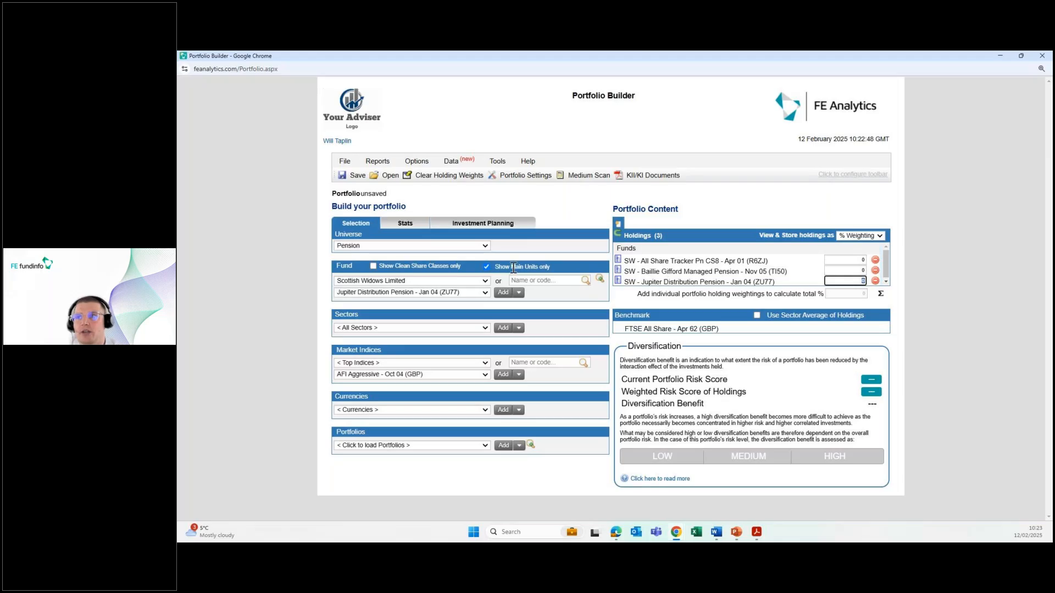
Switch the universe to UT and OEICs and add Vanguard LifeStrategy 60% Equity AShares Inc by its code acds
click(463, 246)
click(423, 407)
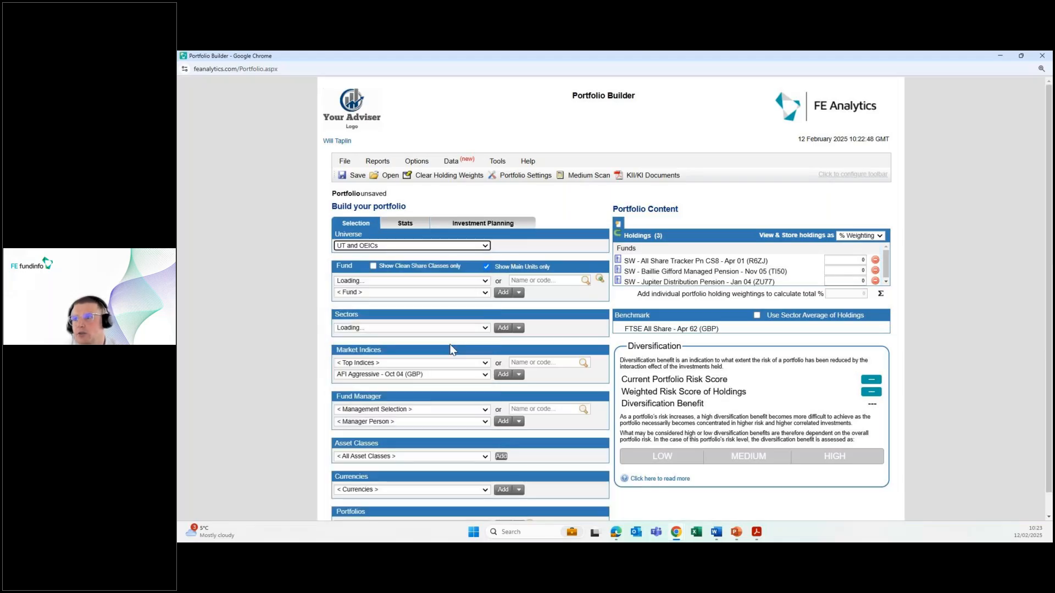
click(537, 281)
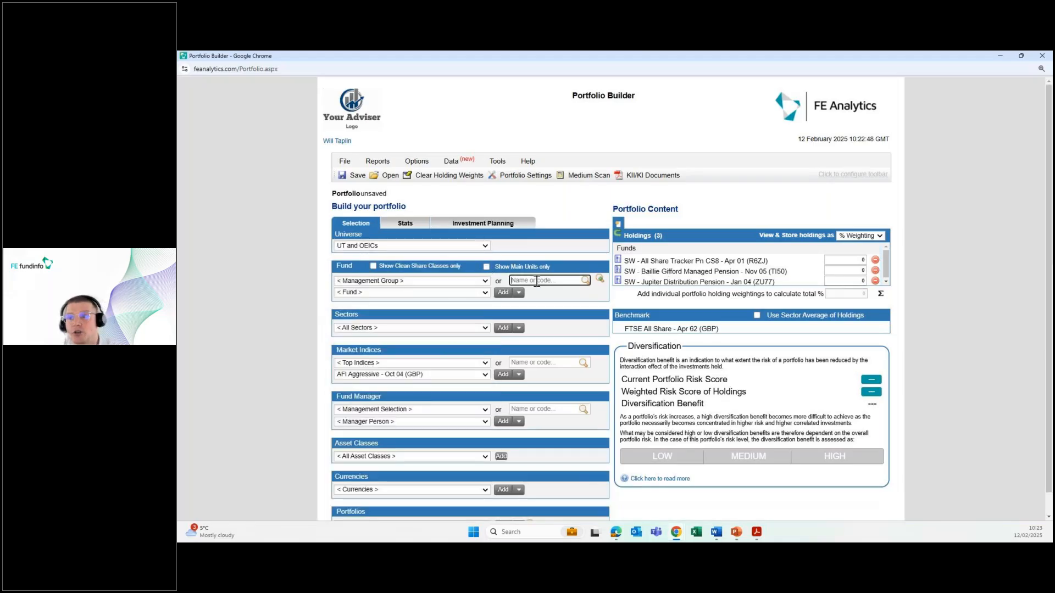
text(acds)
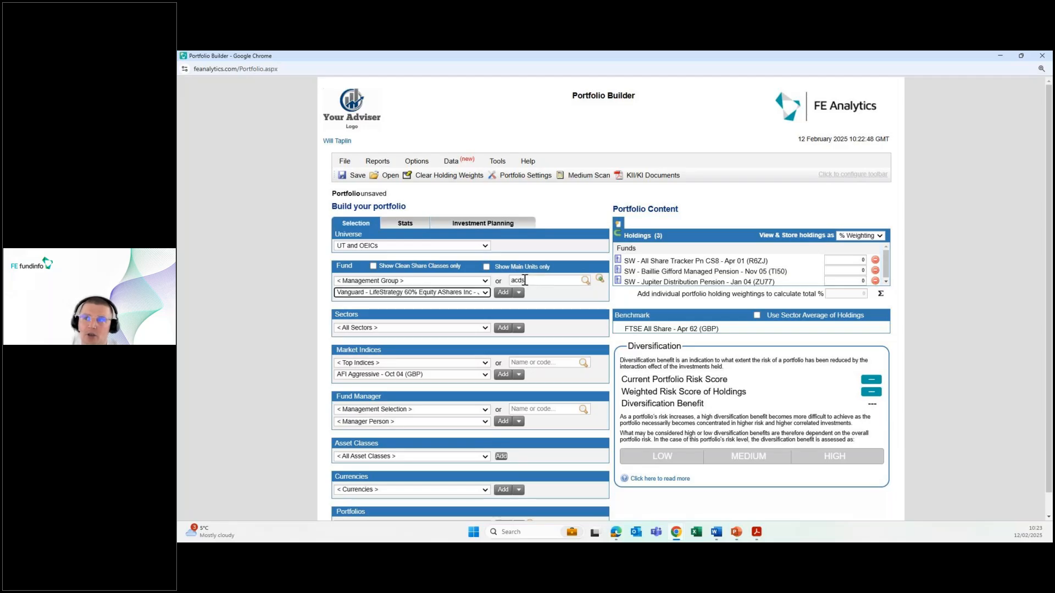
click(531, 281)
click(505, 295)
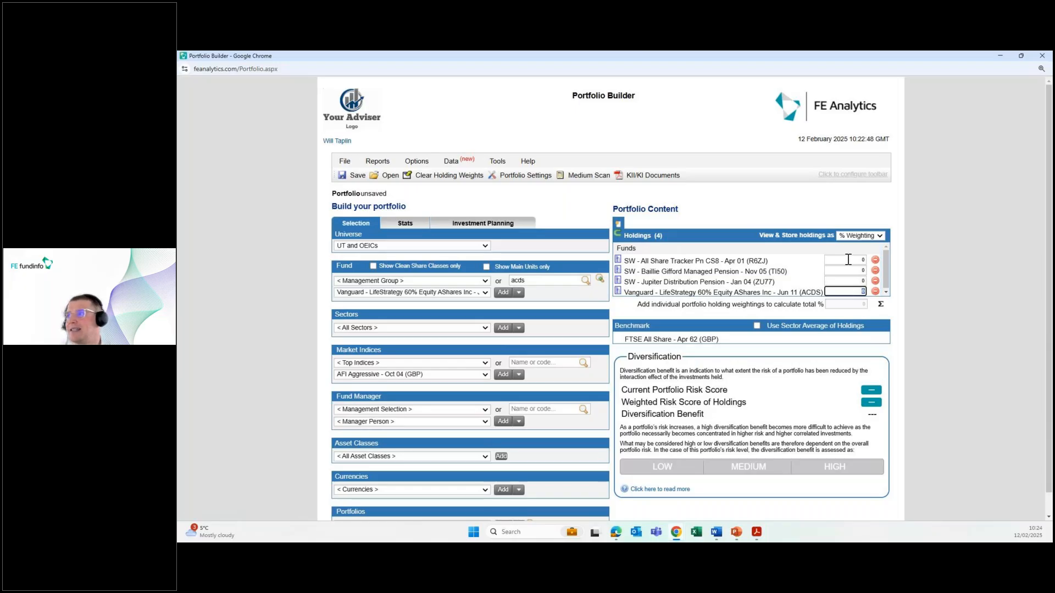
Store the holdings as GBP Value and enter 56243, 24322, 62453 and 34533 for the four funds in order
click(857, 236)
click(855, 246)
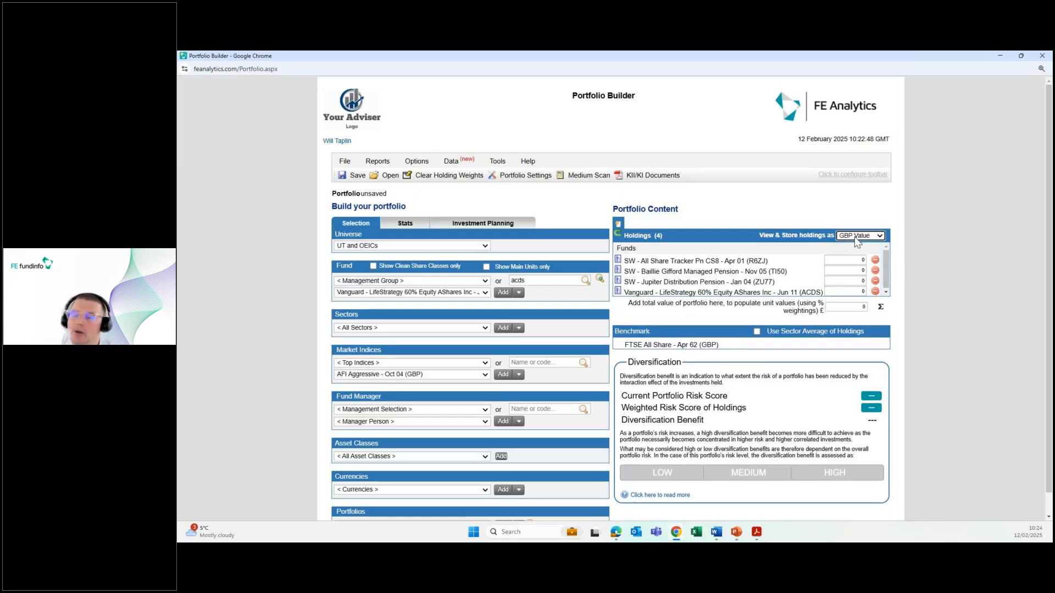
click(855, 236)
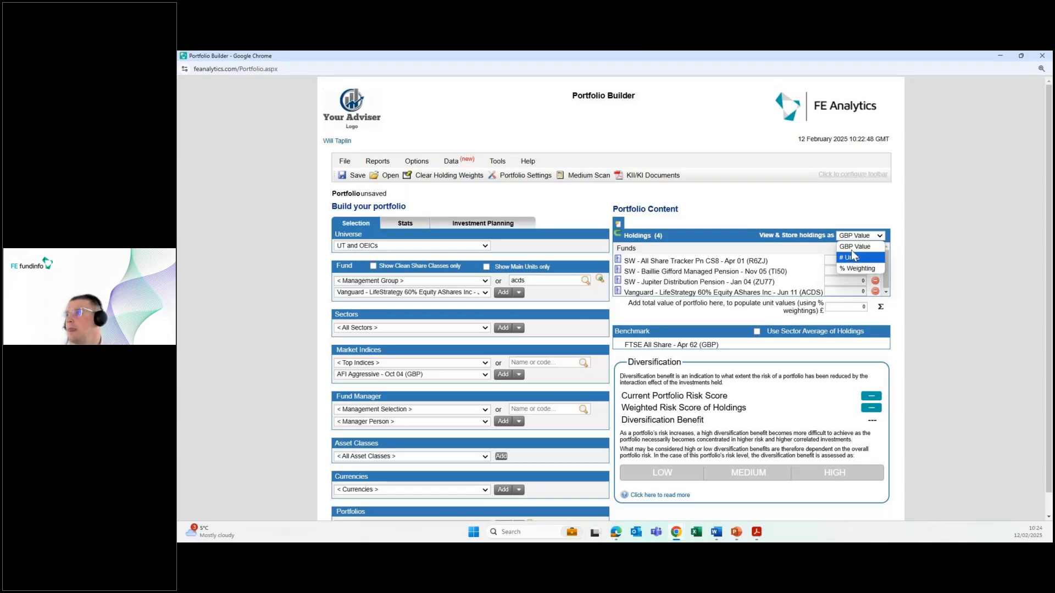
click(852, 262)
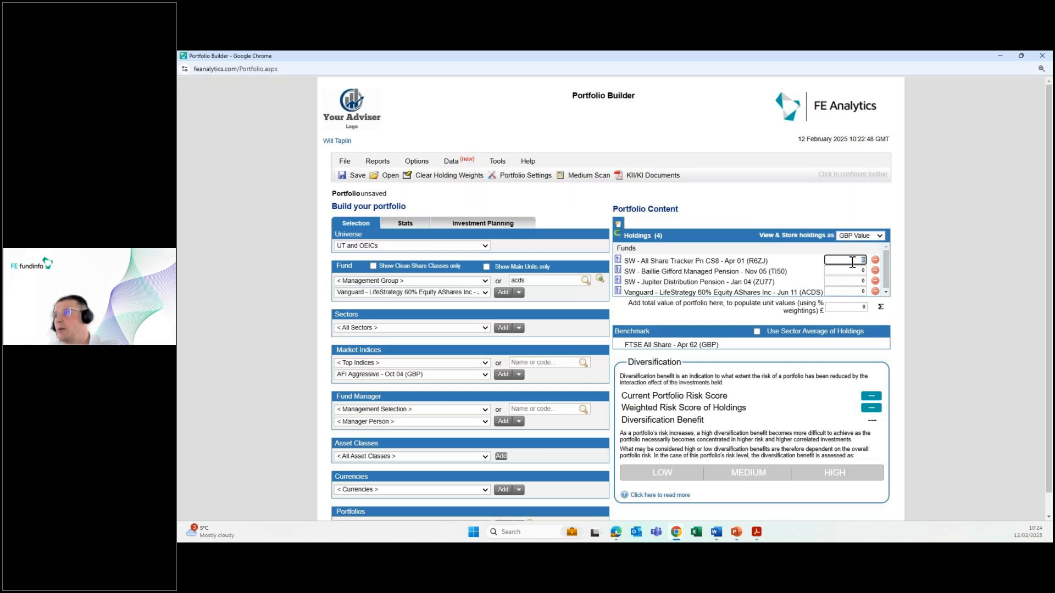
key(ctrl+v)
click(857, 289)
text(34533)
View the holdings as % Weighting to check the split, and switch back to GBP Value
click(866, 241)
click(861, 268)
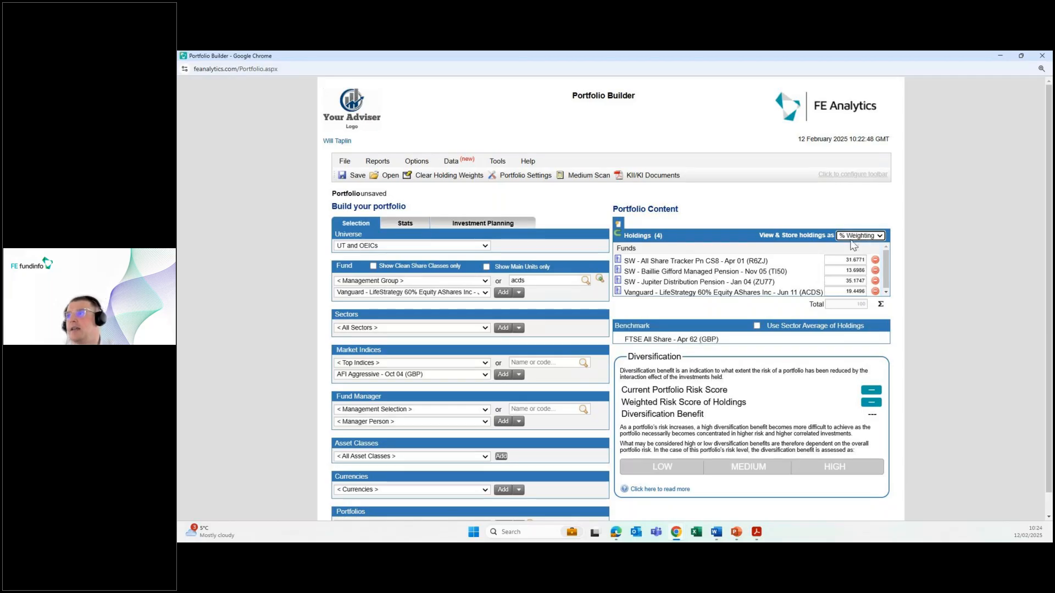
key(Up)
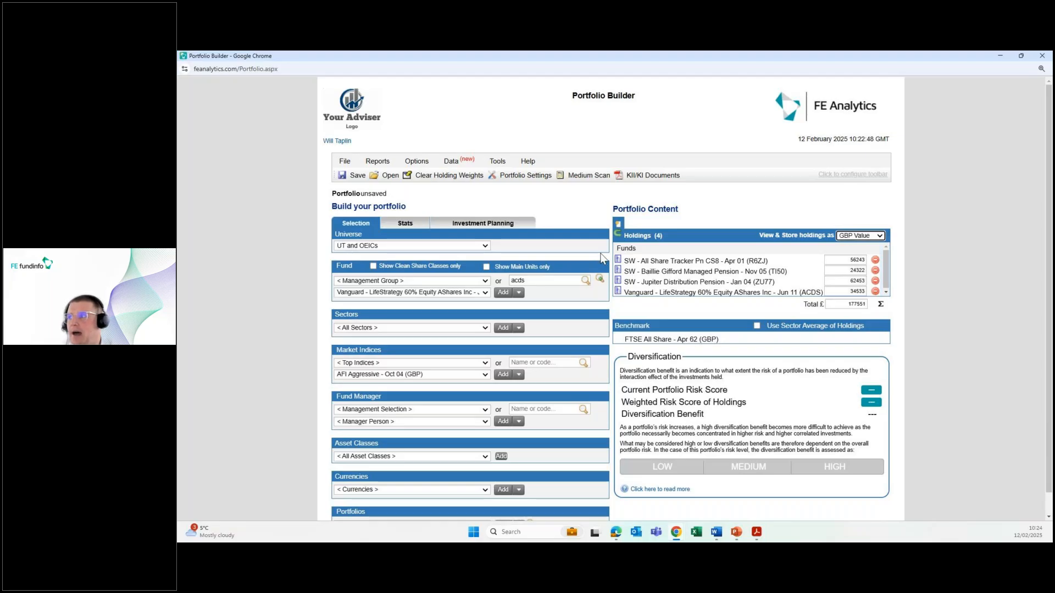
scroll(605, 259, down, 1)
scroll(607, 256, up, 1)
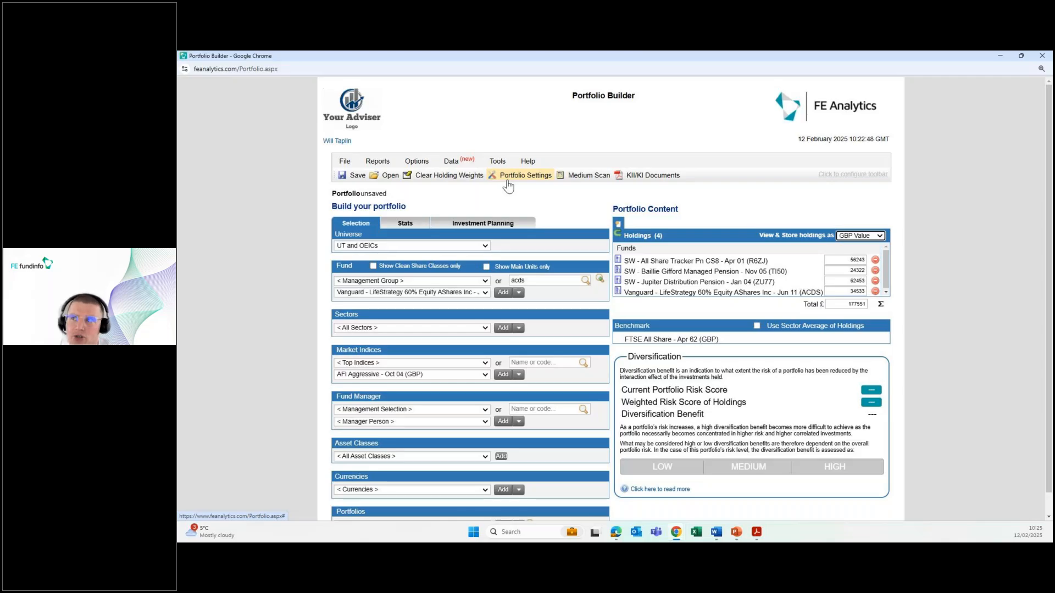
Set an additional charge of 0.75% in the portfolio settings
click(508, 185)
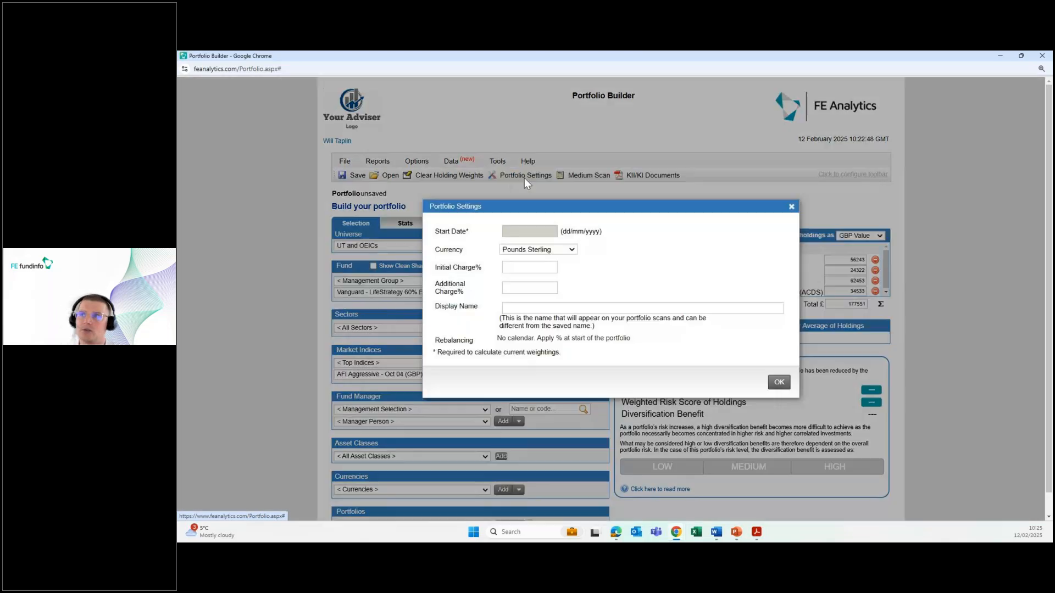
click(523, 285)
text(0.75)
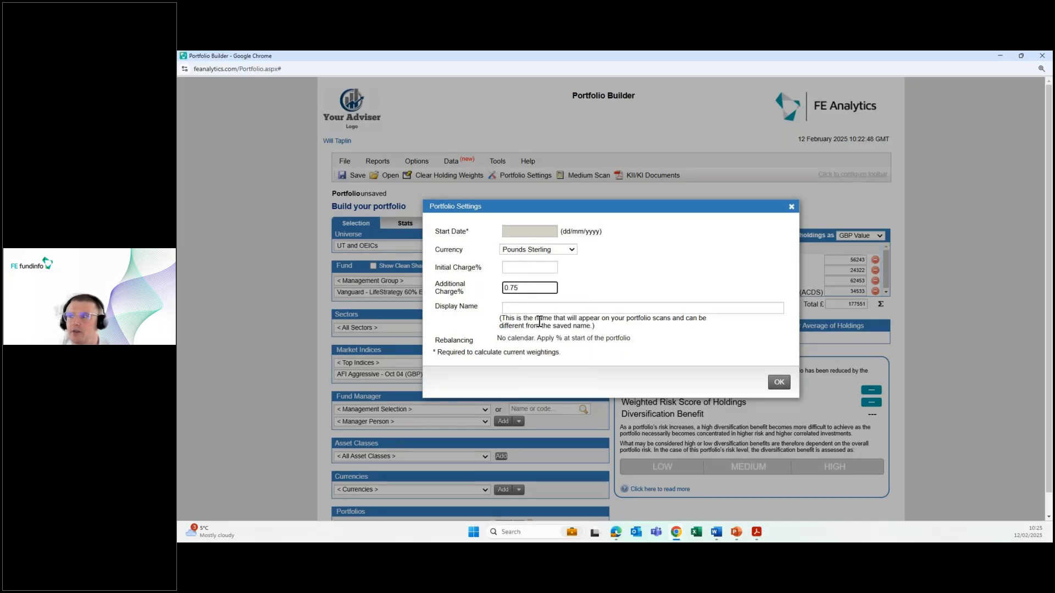
click(779, 383)
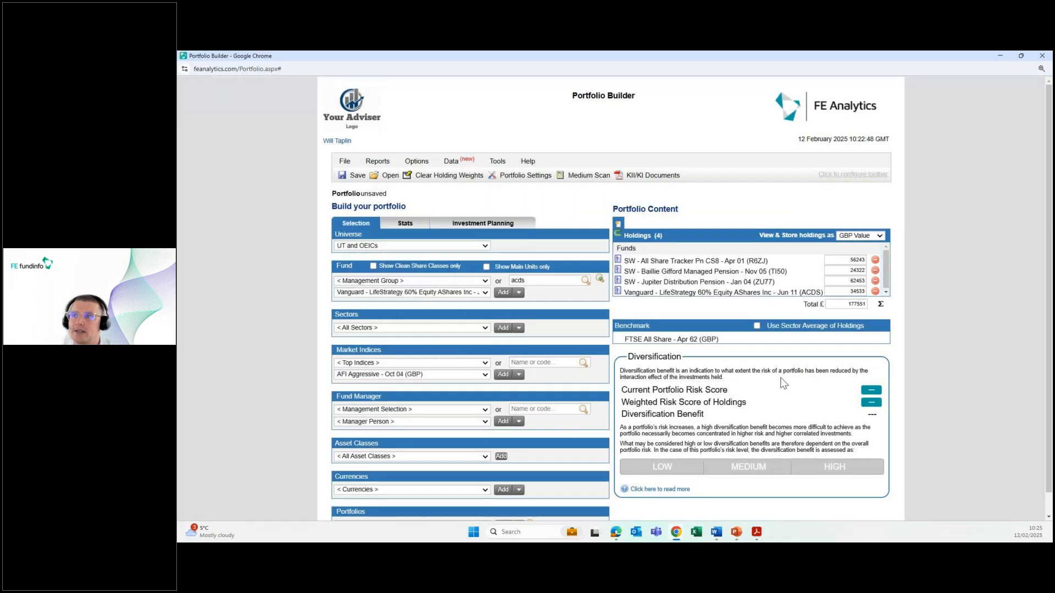
Review the folder, name, client and permission options for saving the portfolio, and cancel without saving
click(354, 175)
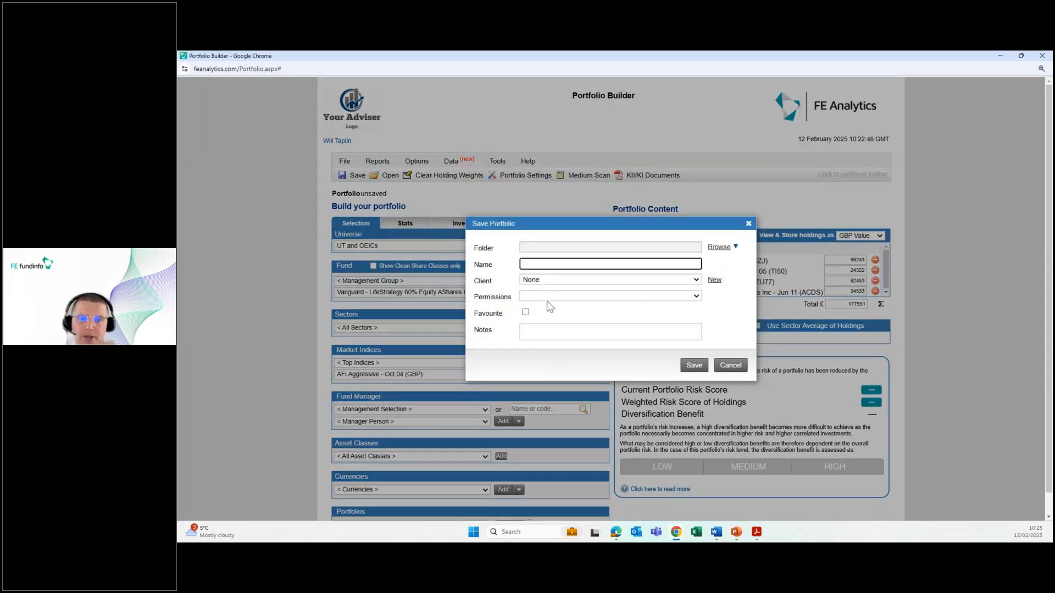
scroll(585, 347, down, 1)
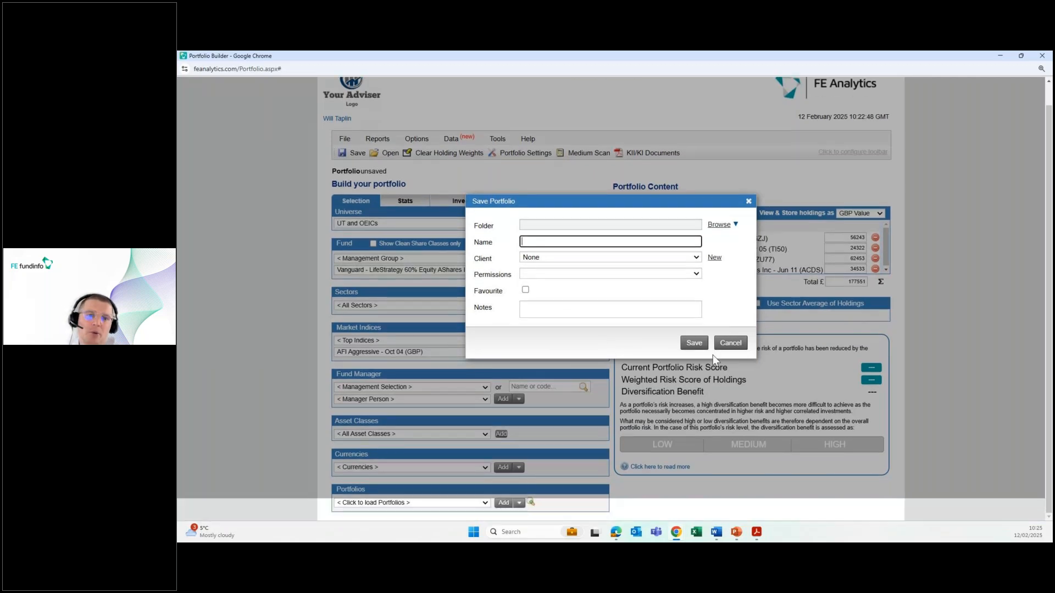
click(716, 344)
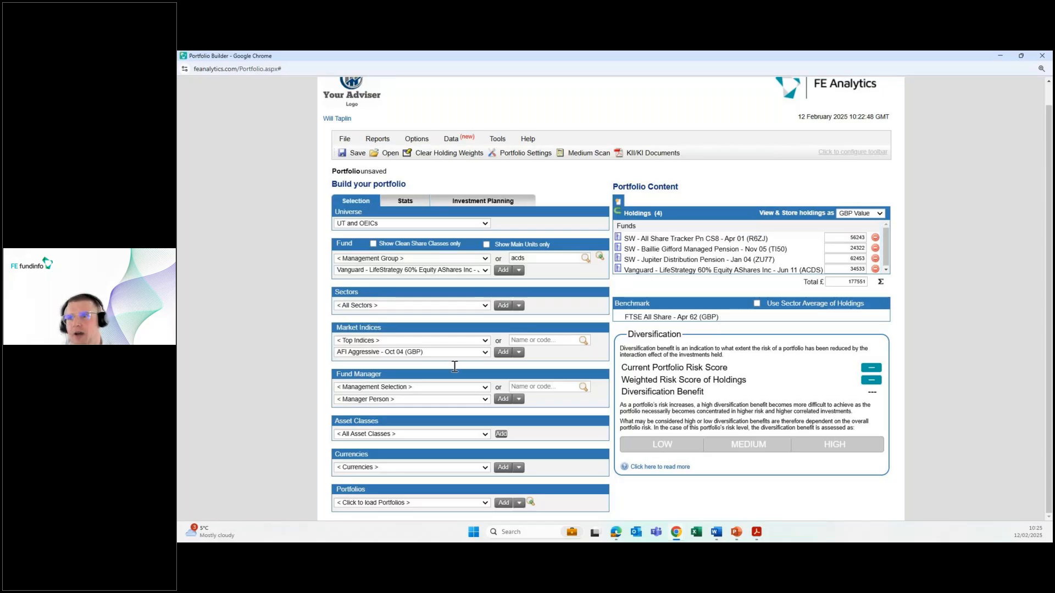
Set the portfolio's benchmark to the UT Mixed Investment 40-85% Shares sector
click(368, 305)
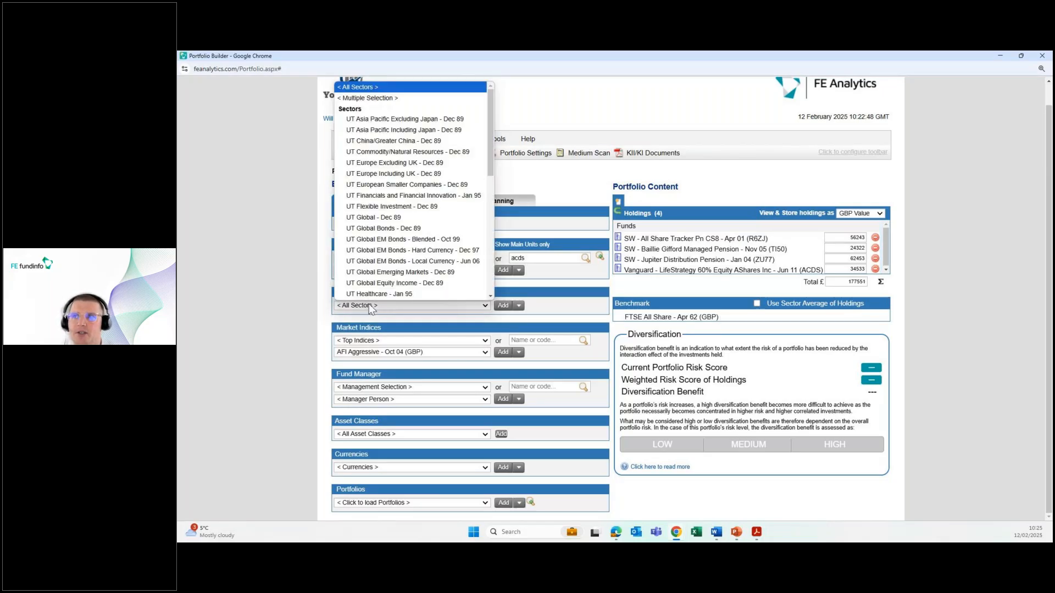
scroll(409, 263, down, 3)
scroll(410, 263, down, 2)
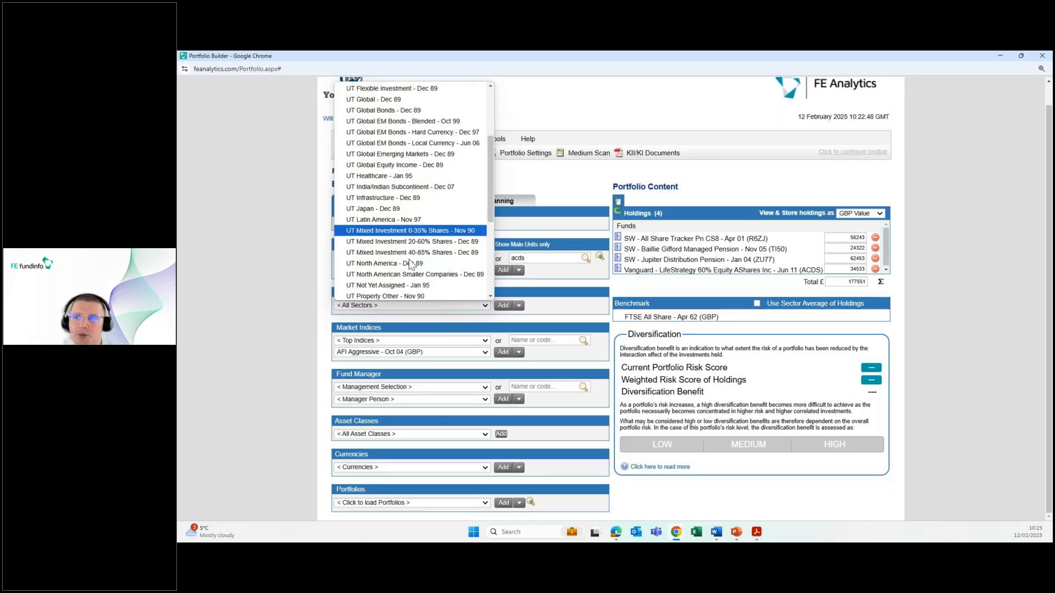
click(412, 190)
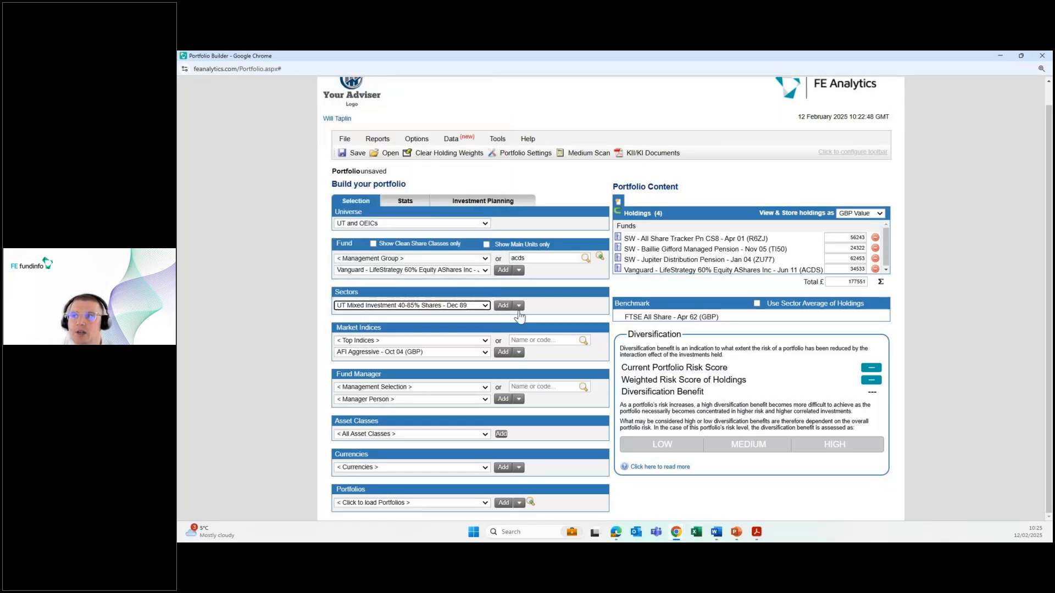
click(538, 319)
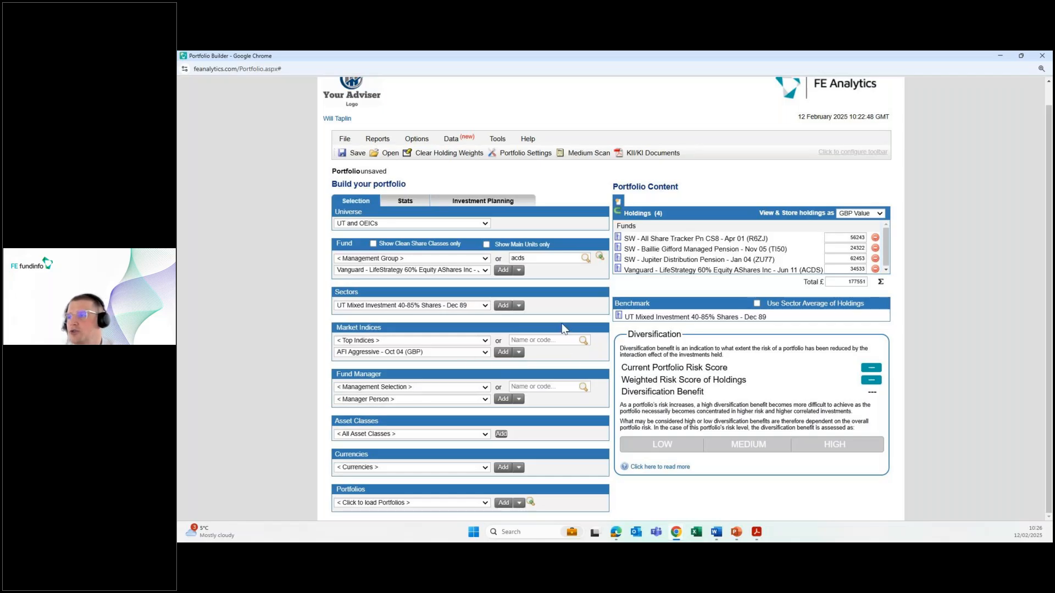
Replace the portfolio's benchmark with the MSCI World market index and close the portfolio builder
click(373, 354)
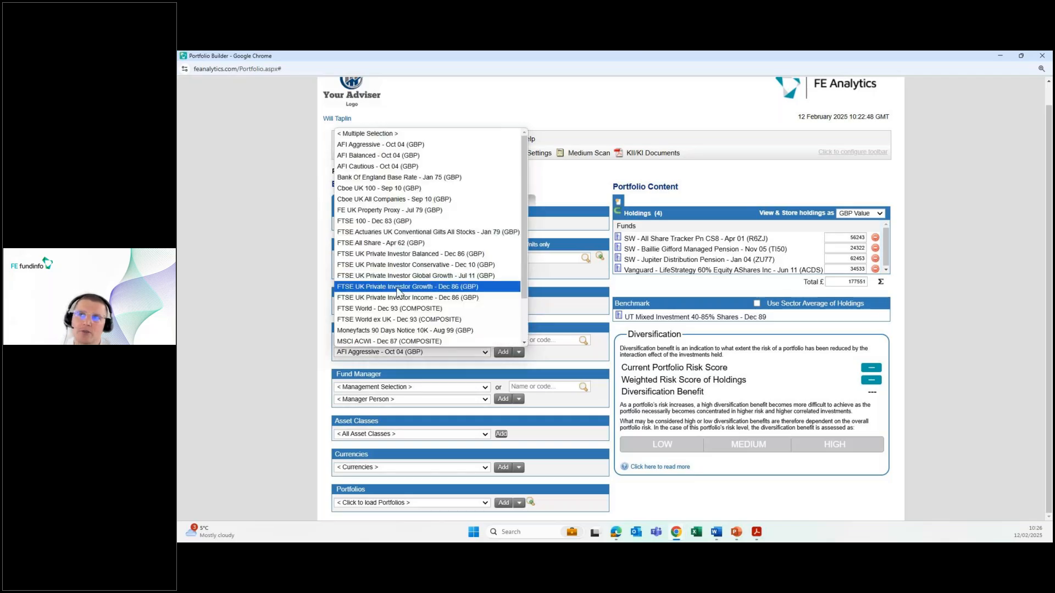
scroll(399, 279, down, 1)
scroll(443, 220, up, 1)
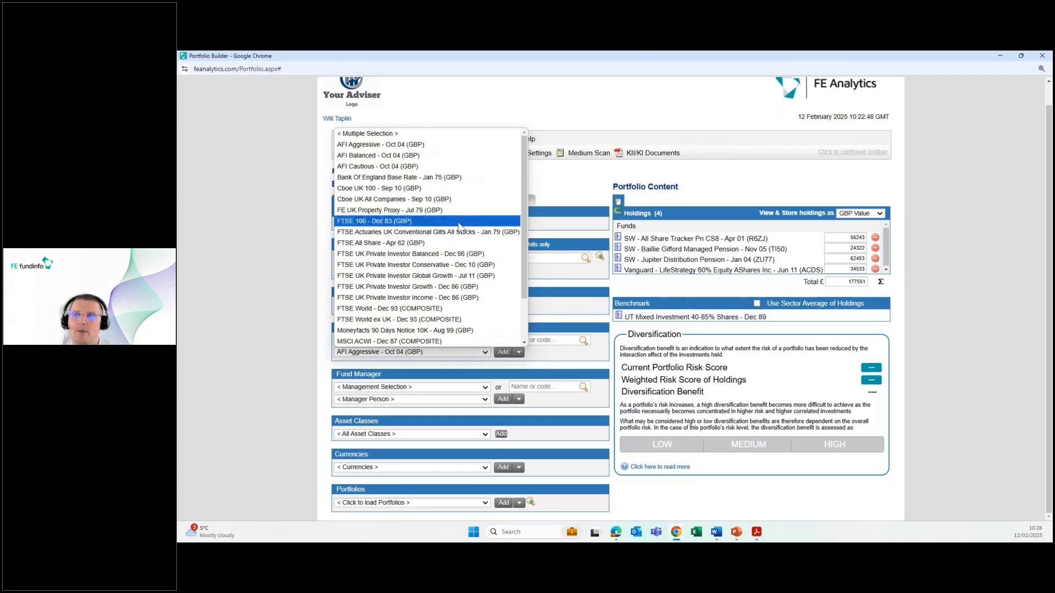
scroll(459, 226, down, 1)
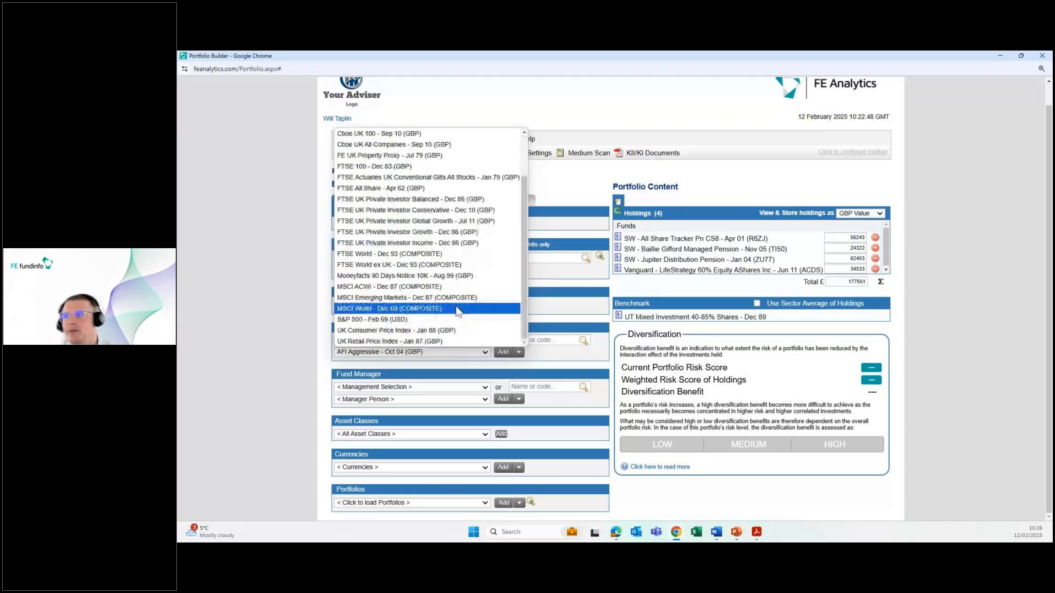
click(458, 310)
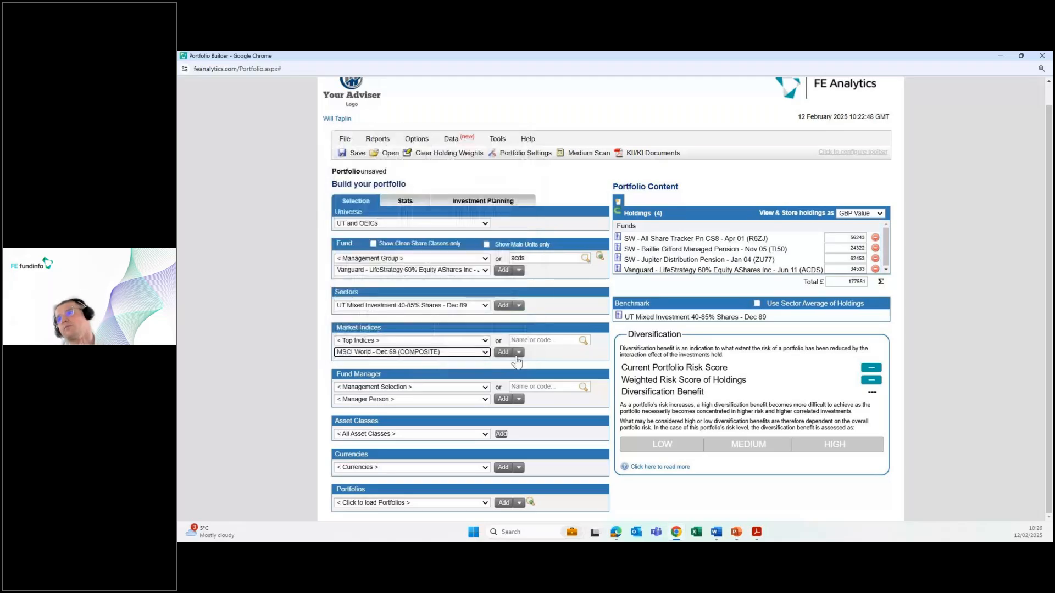
click(519, 353)
click(527, 364)
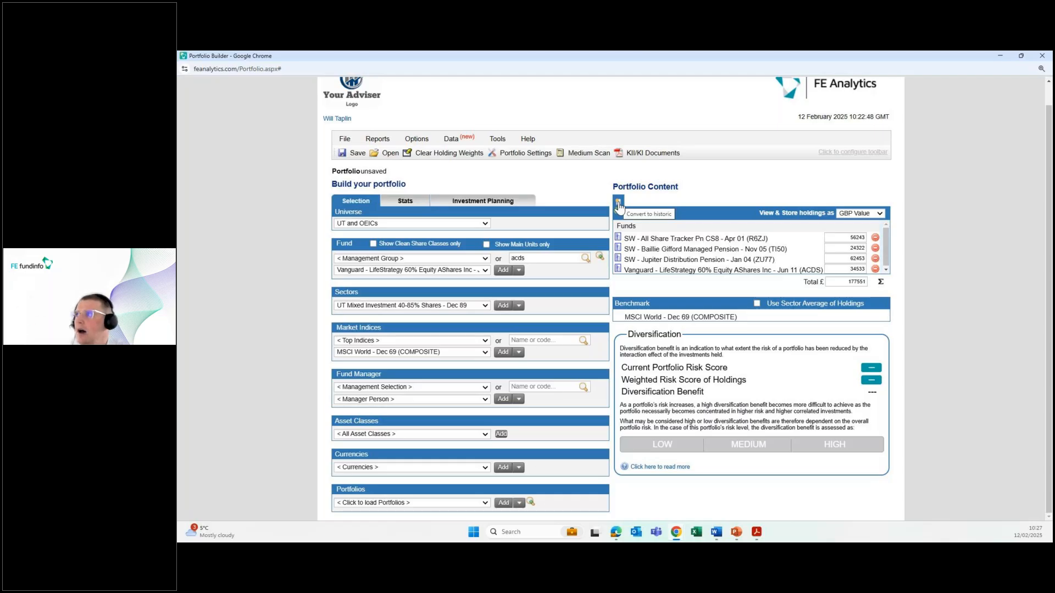
click(1040, 59)
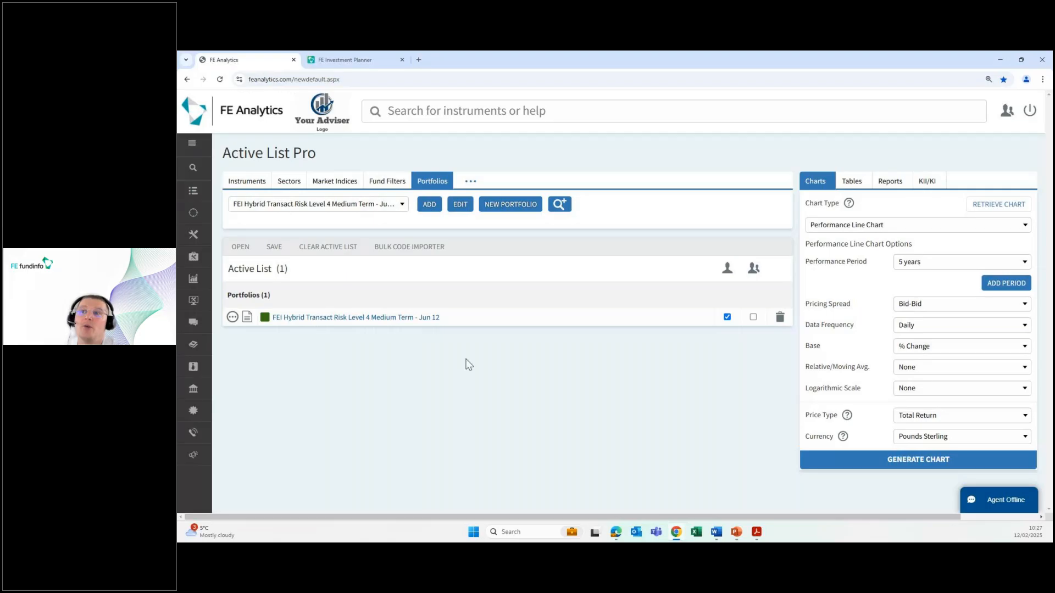
Open the FEI Hybrid Transact Risk Level 4 Medium Term portfolio, review its historical holdings dated 26/10/2023, and close it
click(364, 317)
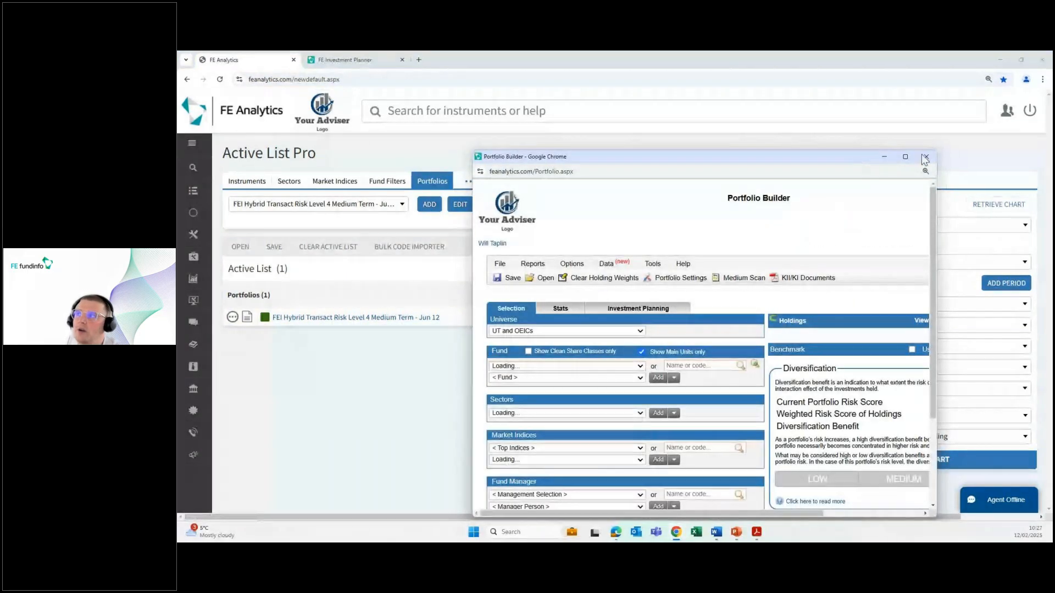
click(905, 157)
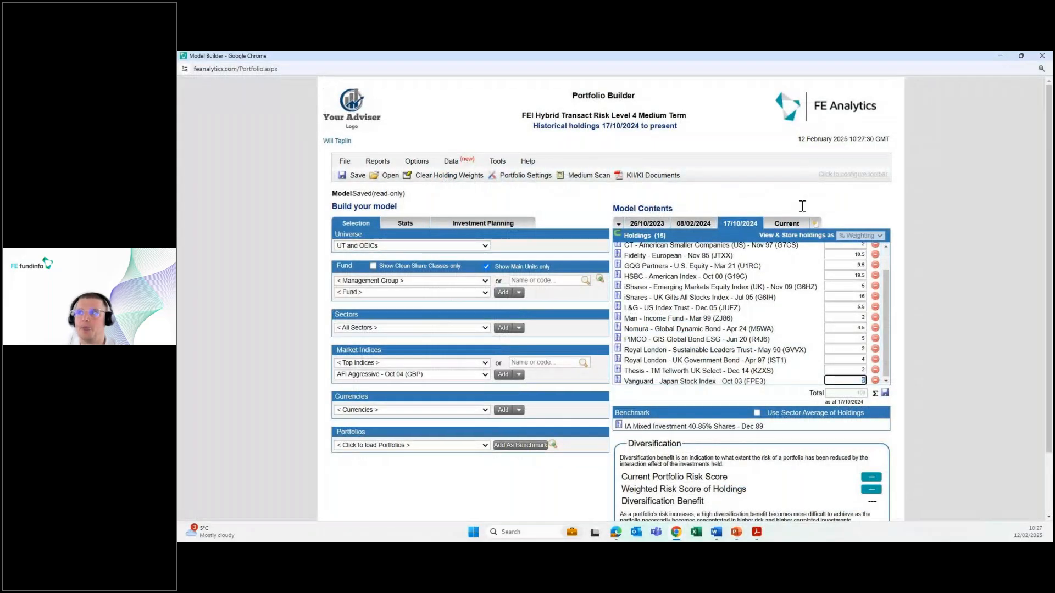
click(688, 226)
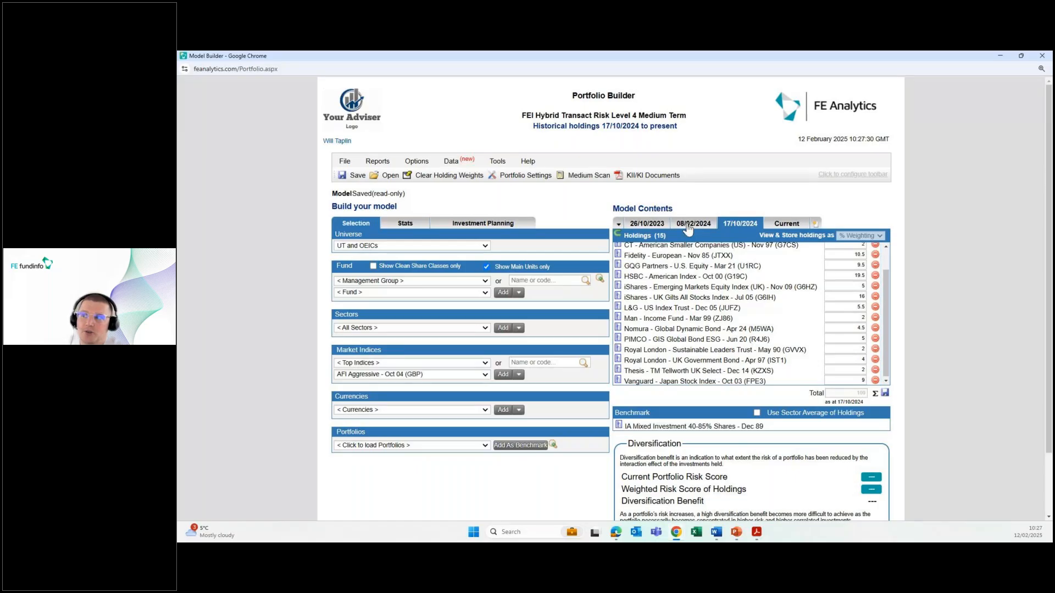
click(643, 225)
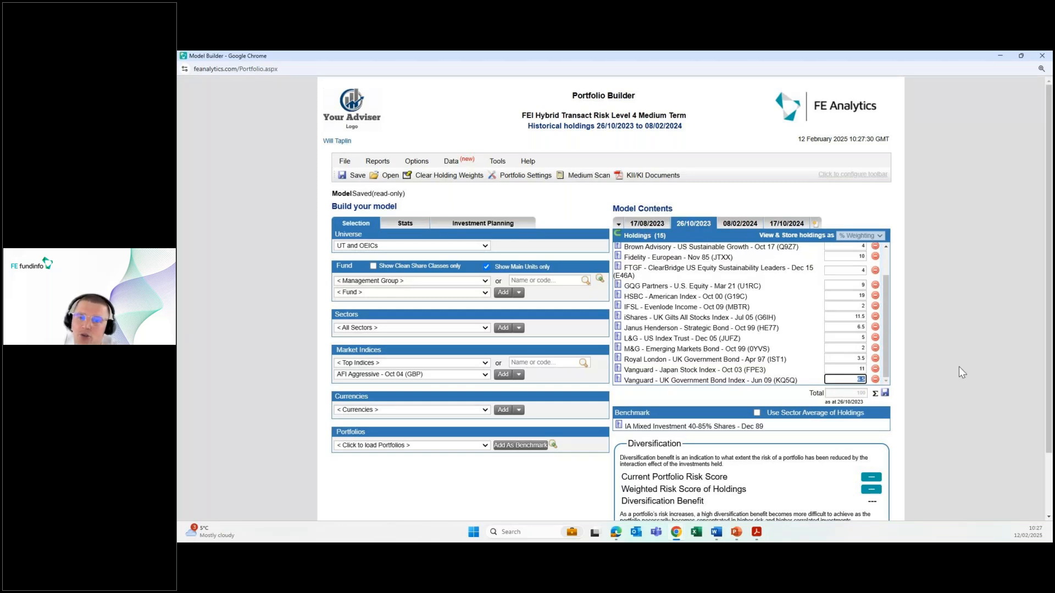
click(1043, 55)
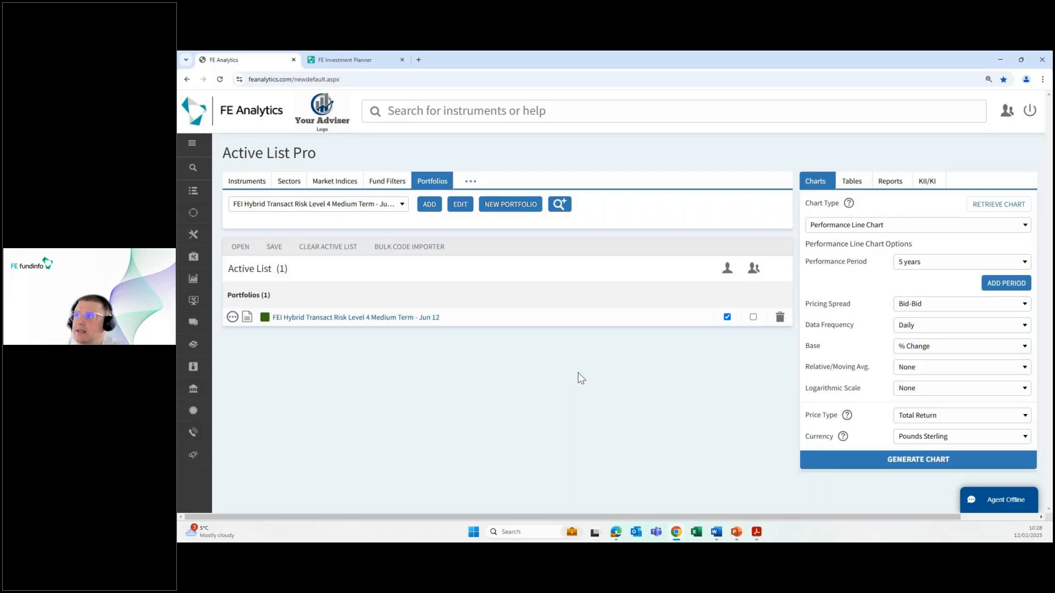
Set the chart type to Scatter Chart and remove the FEI Hybrid Transact portfolio from the active list
click(831, 226)
click(829, 292)
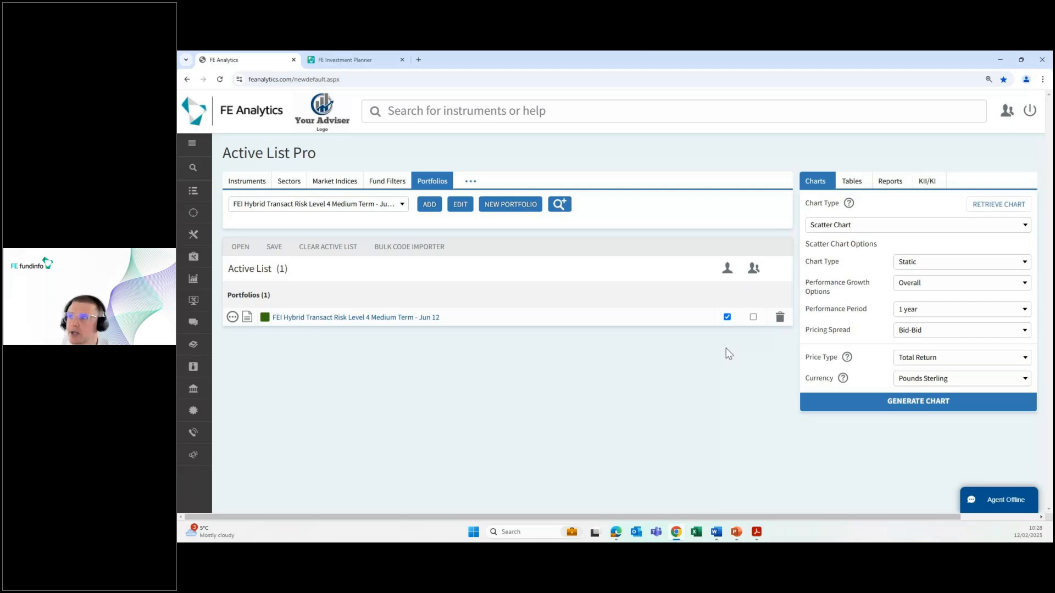
click(780, 317)
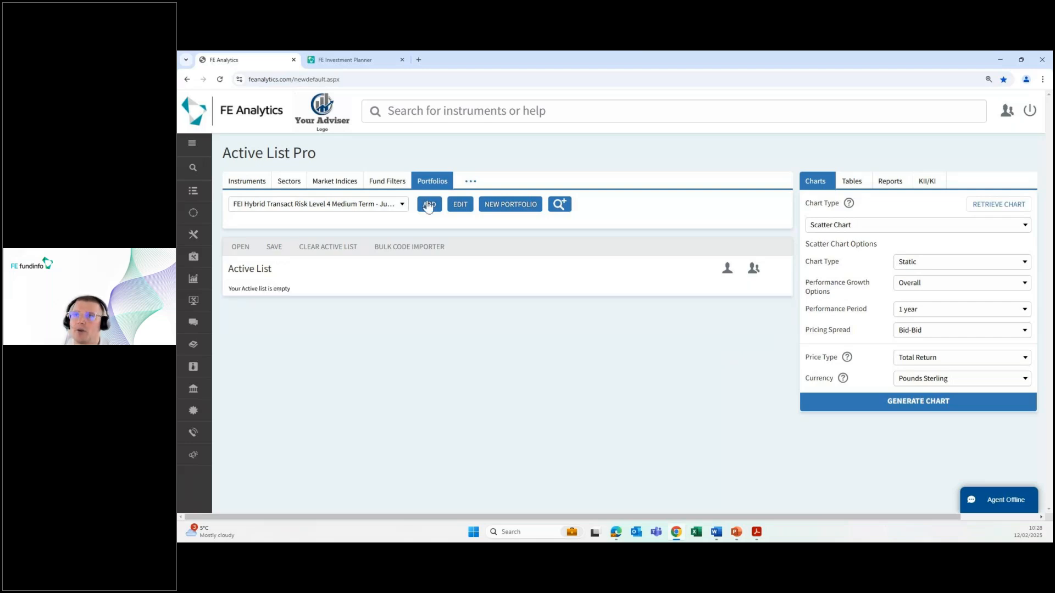
Find the client's saved pension portfolio by first name and add it to the active list
click(364, 202)
text(keith)
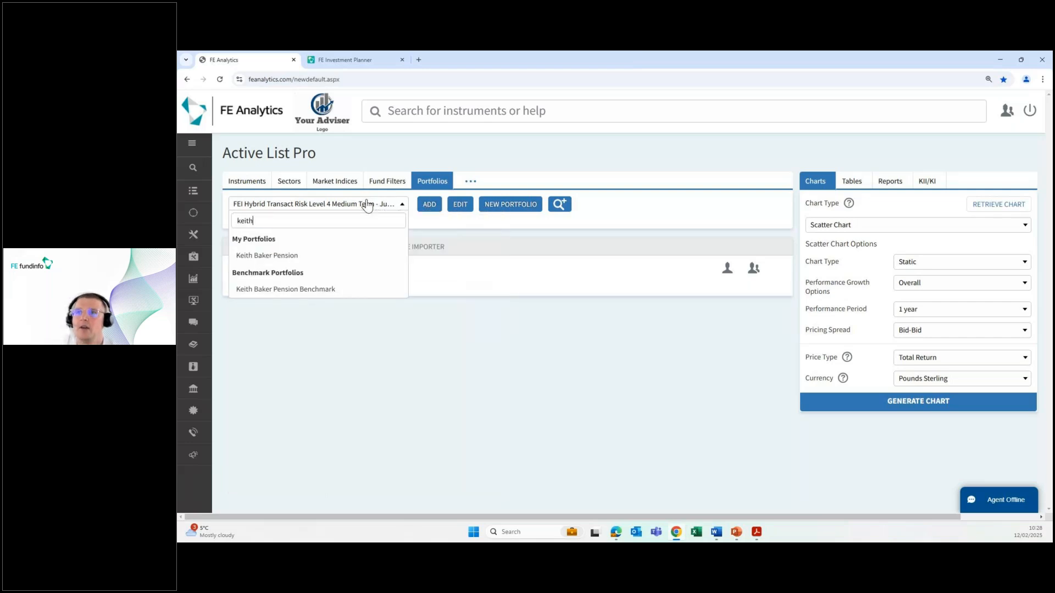
click(300, 256)
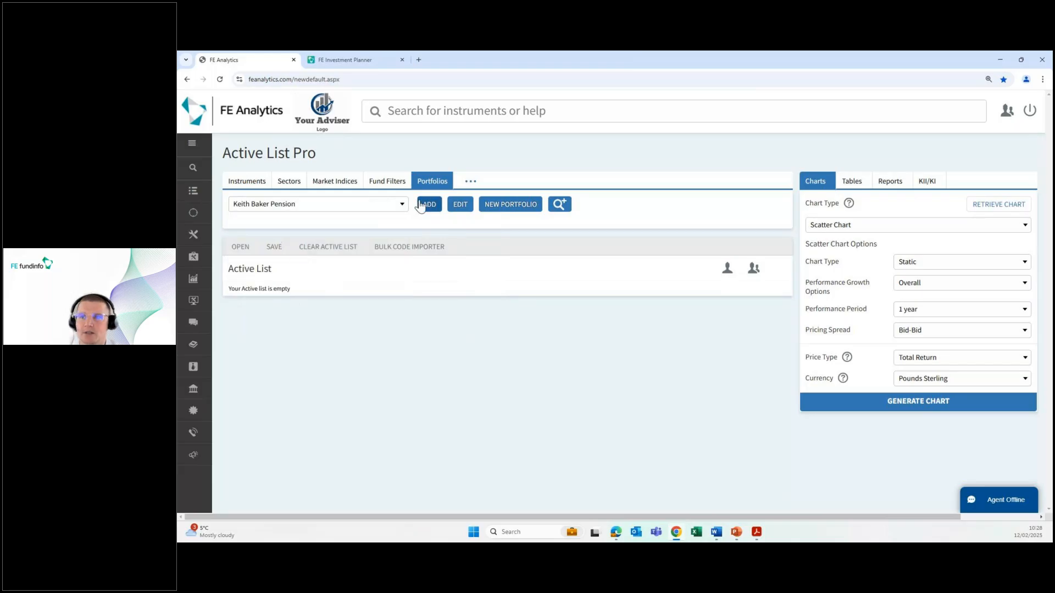
click(422, 204)
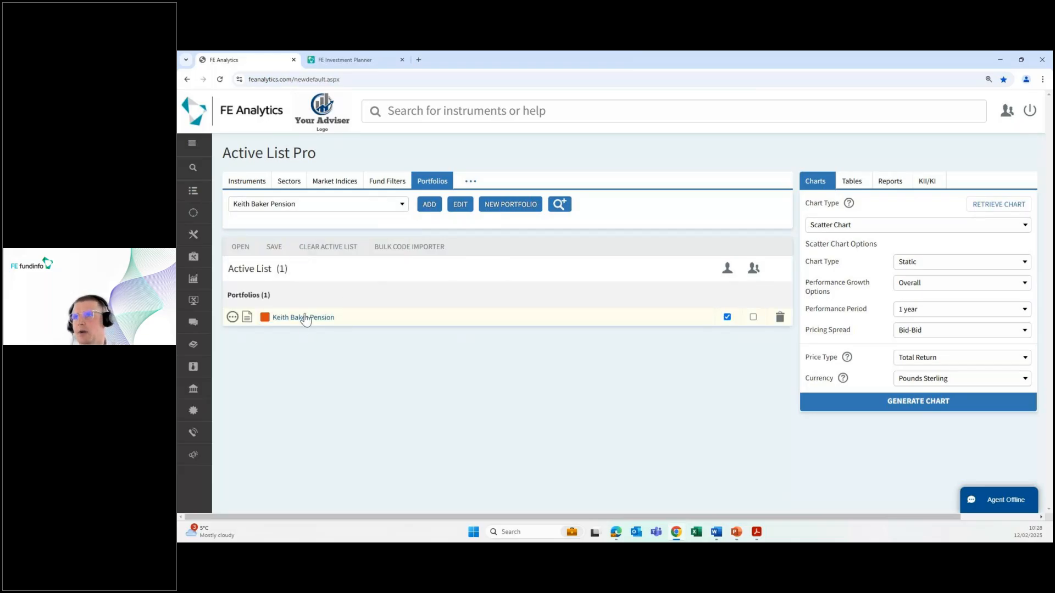
Add the five FEI Hybrid Transact Medium Term portfolios, Risk Levels 1 to 5, to the active list together
click(329, 204)
scroll(329, 253, down, 2)
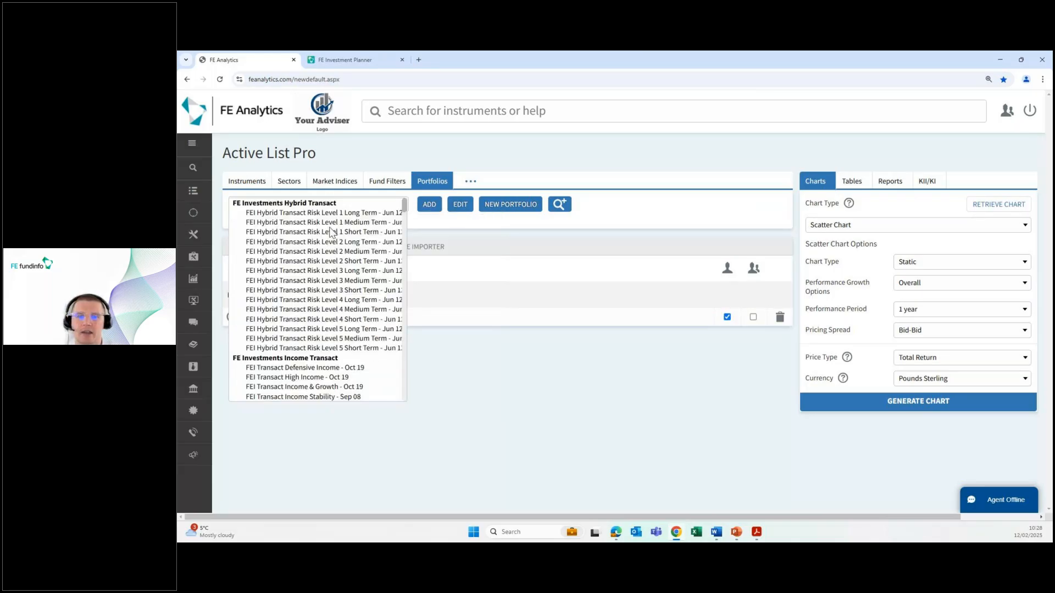
click(329, 222)
ctrl+click(324, 253)
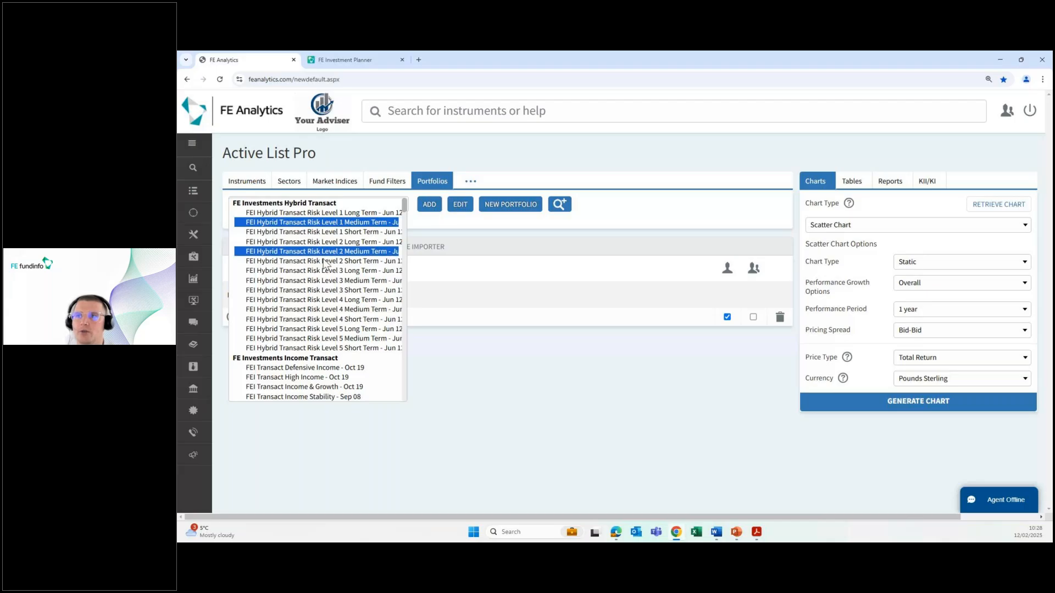
ctrl+click(325, 282)
ctrl+click(322, 310)
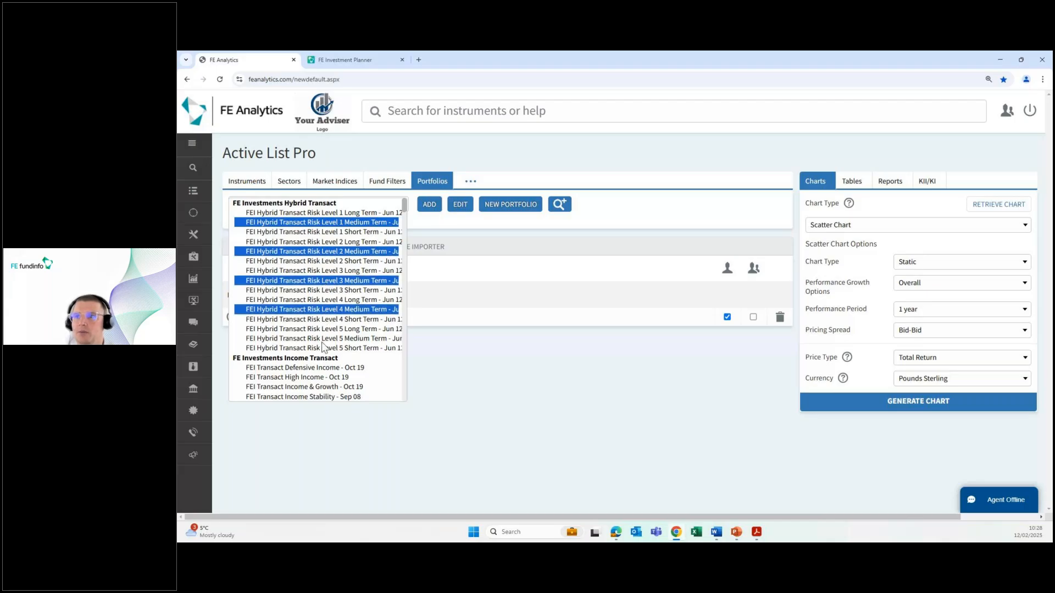
ctrl+click(323, 339)
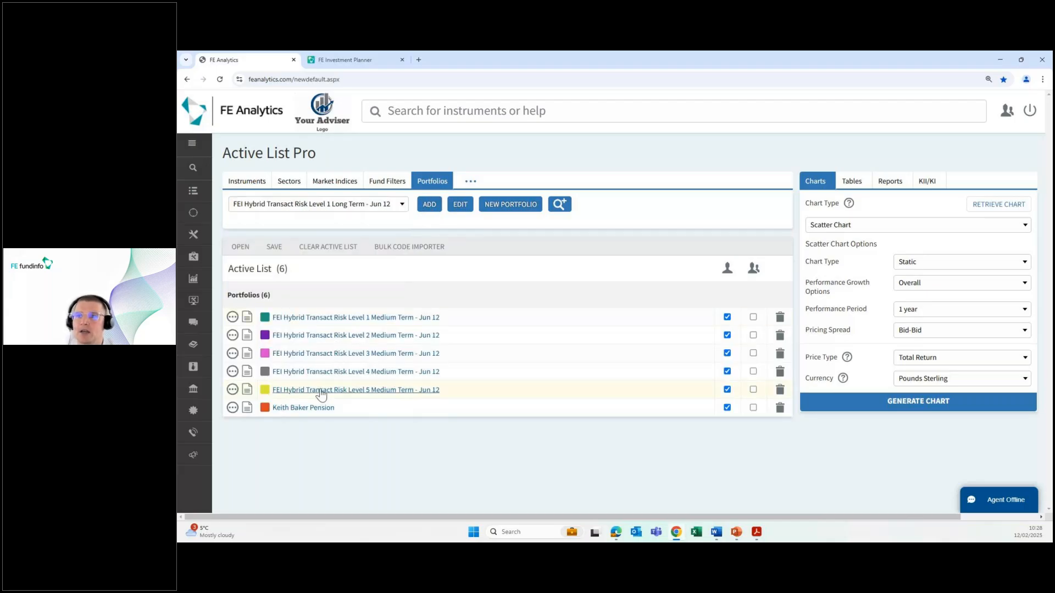
Change the chart colour of all five FEI Hybrid Transact Medium Term portfolios to red
click(265, 318)
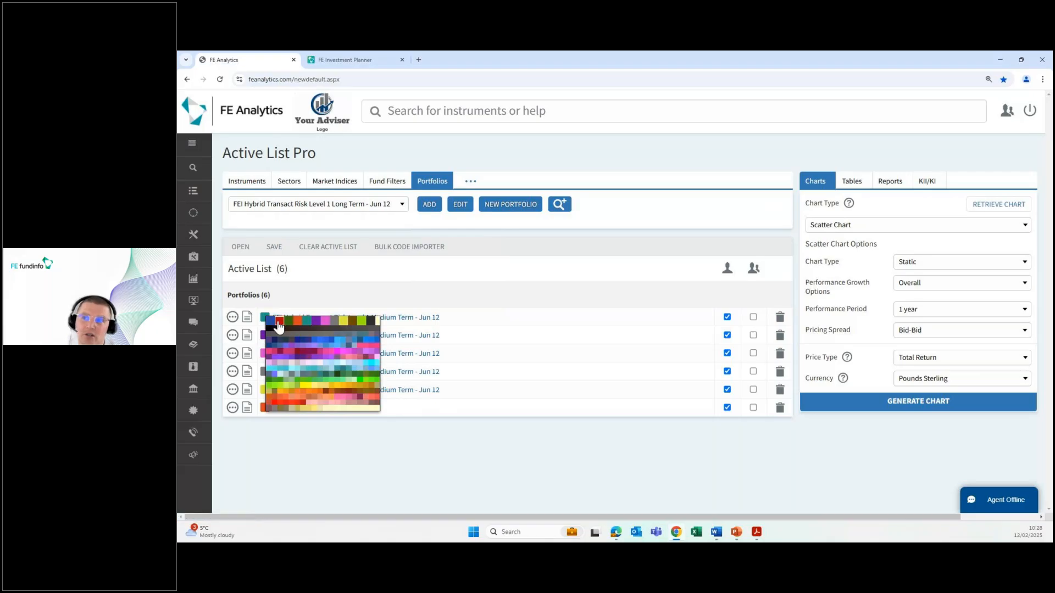
click(277, 325)
click(264, 336)
click(277, 343)
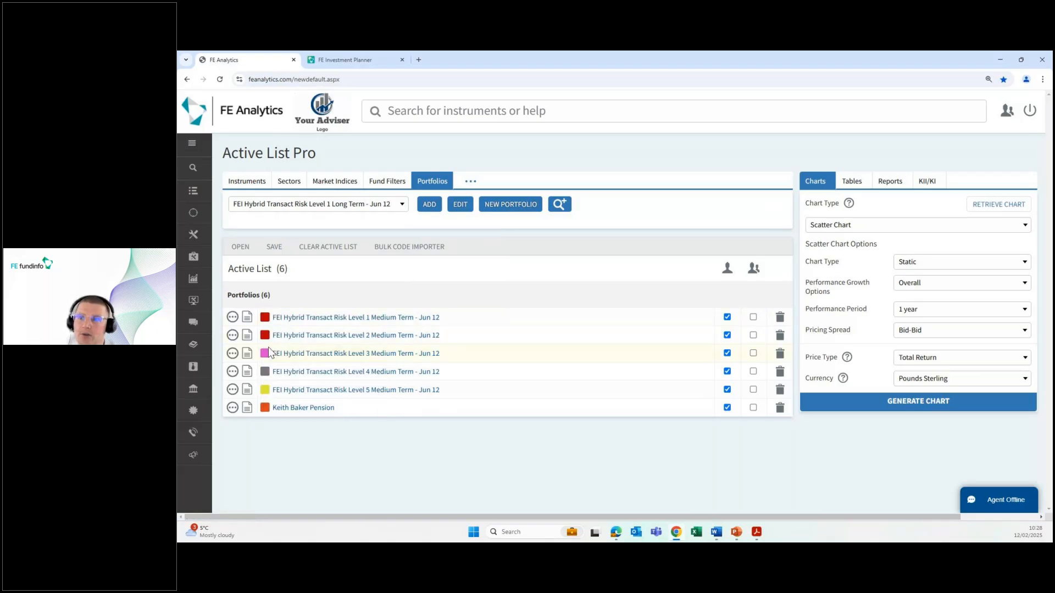
click(278, 354)
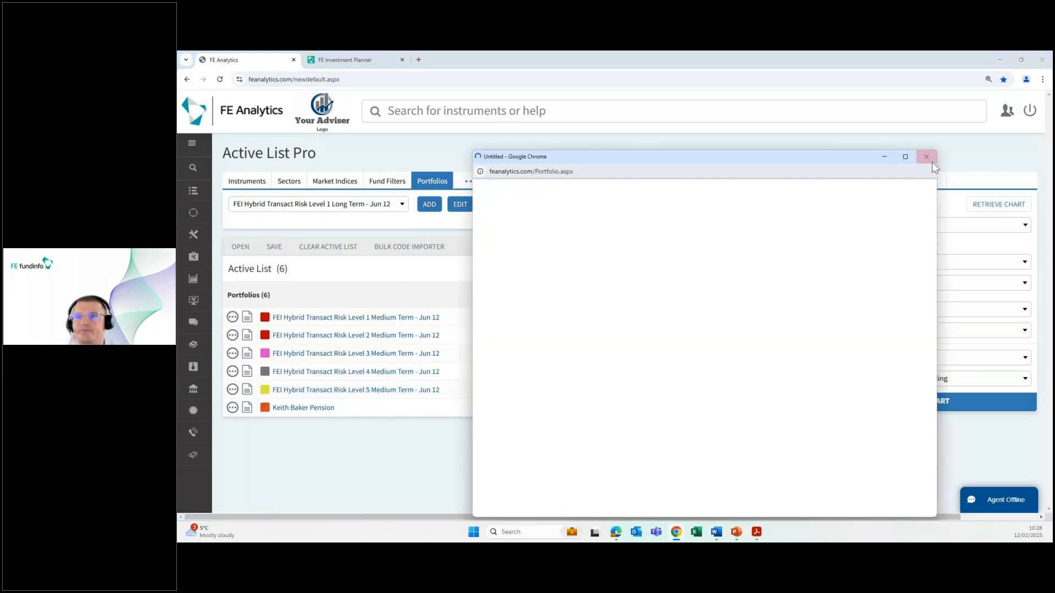
click(926, 157)
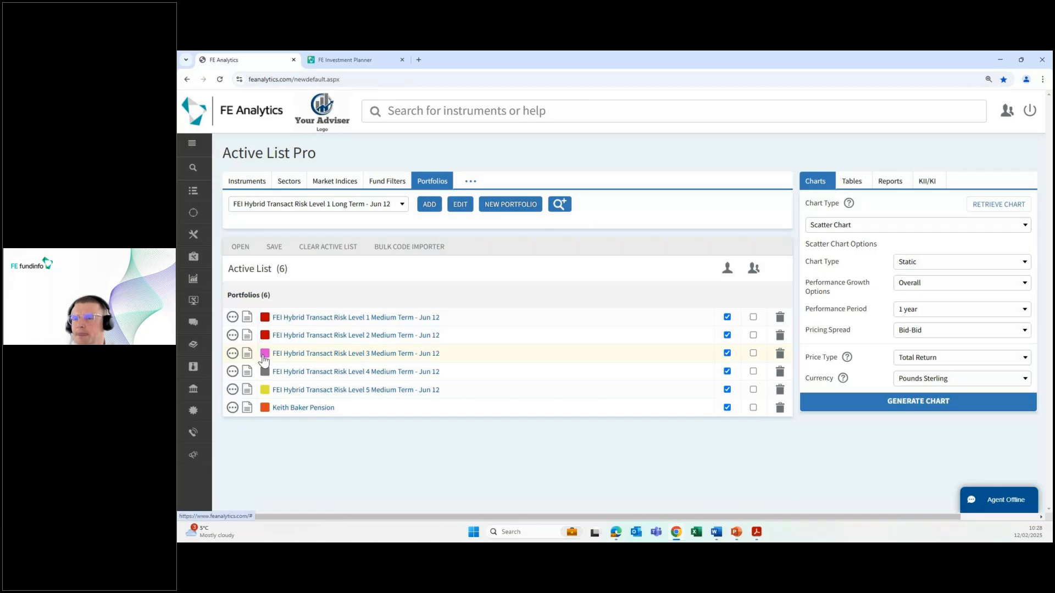
click(264, 354)
click(276, 360)
click(264, 371)
click(274, 379)
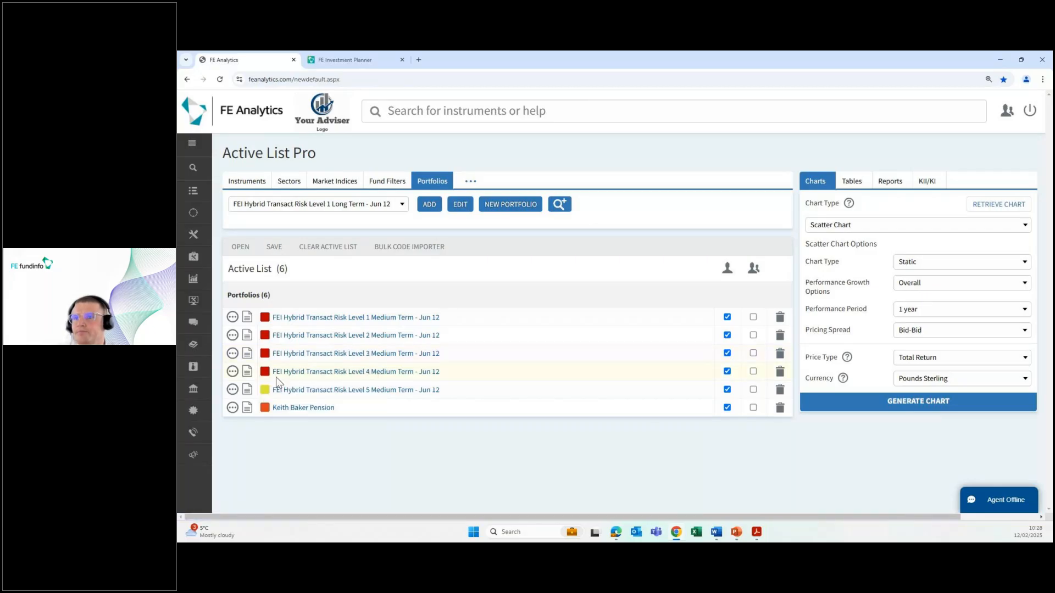
click(264, 389)
click(274, 399)
Change the chart colour of the client's pension portfolio to black
click(264, 408)
click(285, 415)
click(264, 408)
click(268, 414)
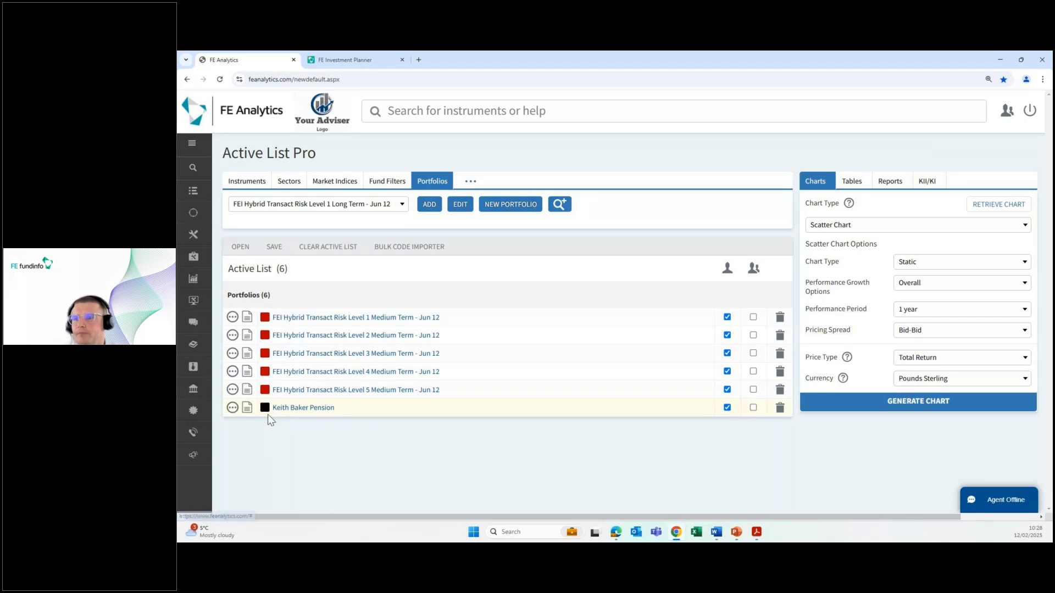
Generate a static scatter chart of the six portfolios over 5 years, examine it at full size, and close it
click(909, 309)
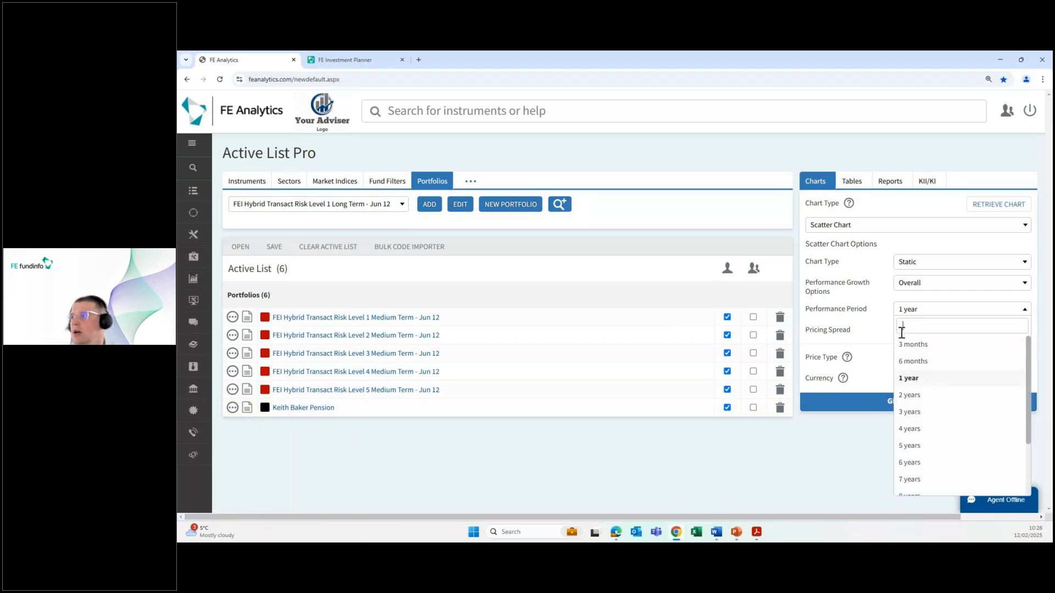
click(913, 446)
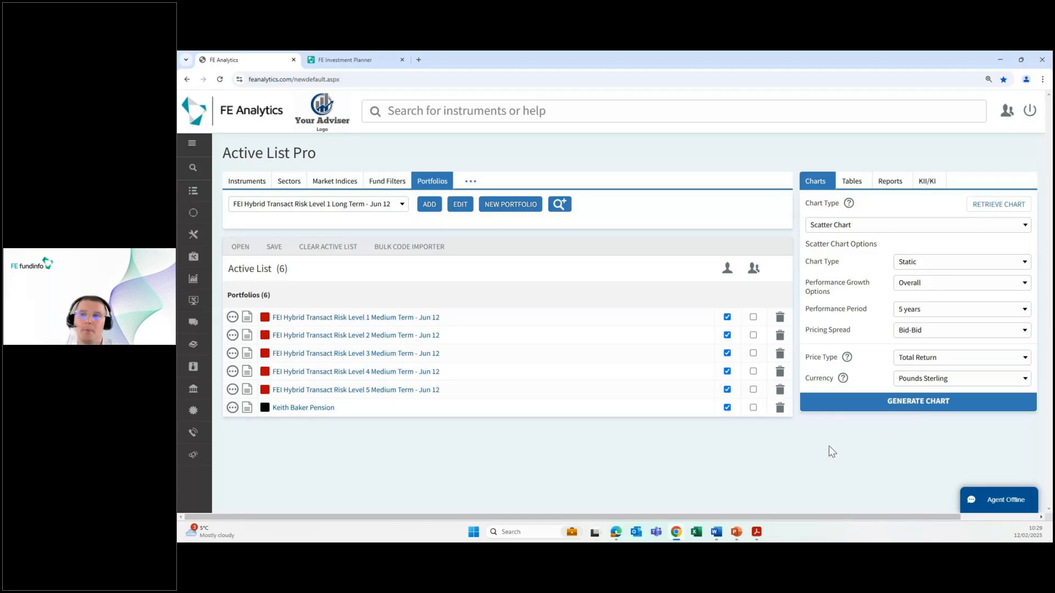
click(869, 406)
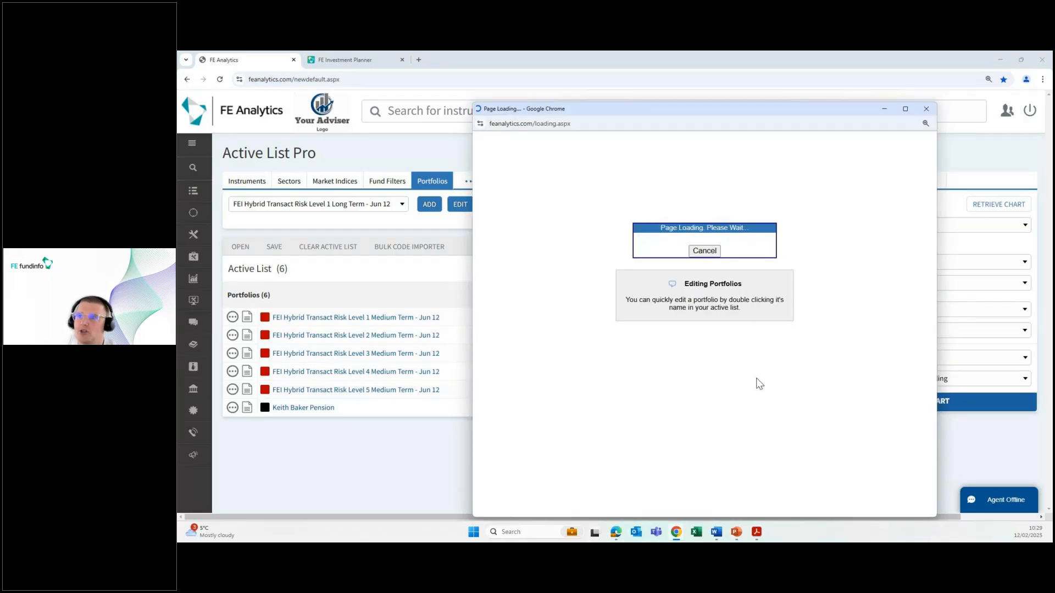
drag(850, 110, 717, 82)
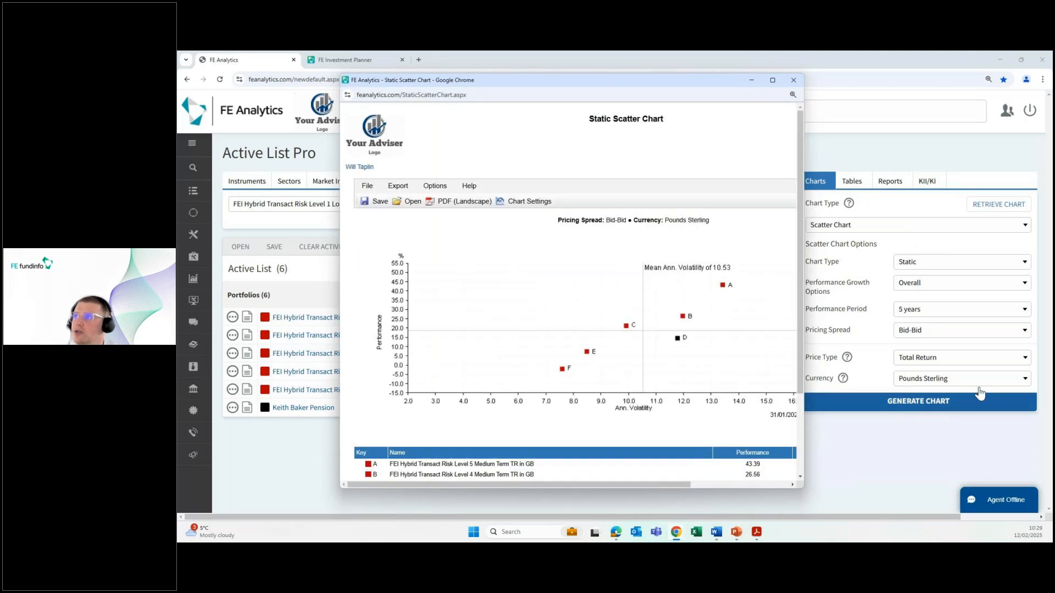
click(773, 80)
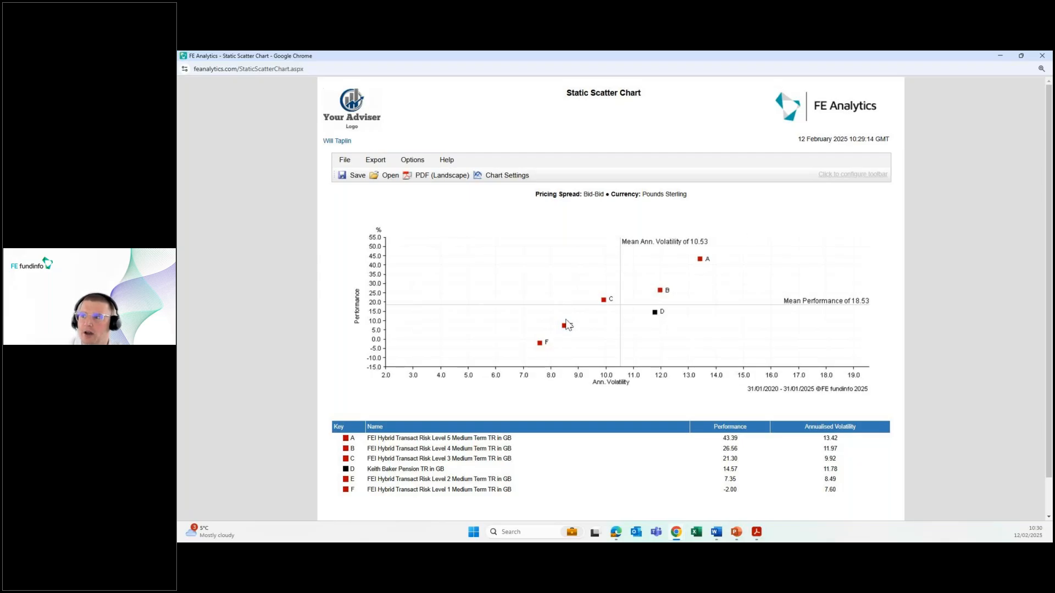
click(1042, 56)
Remove the five FEI Hybrid Transact portfolios from the active list, keeping only the client's pension portfolio
click(780, 317)
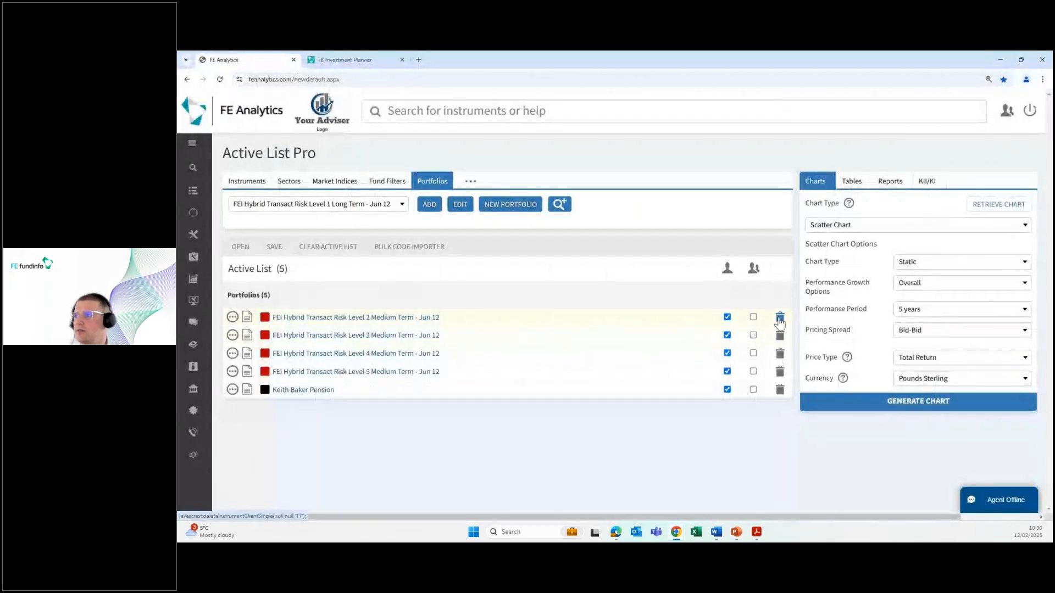
click(779, 317)
click(780, 318)
click(780, 318)
click(780, 318)
Include the pension portfolio's underlying holdings and generate a static scatter chart over 5 years at full size
click(753, 317)
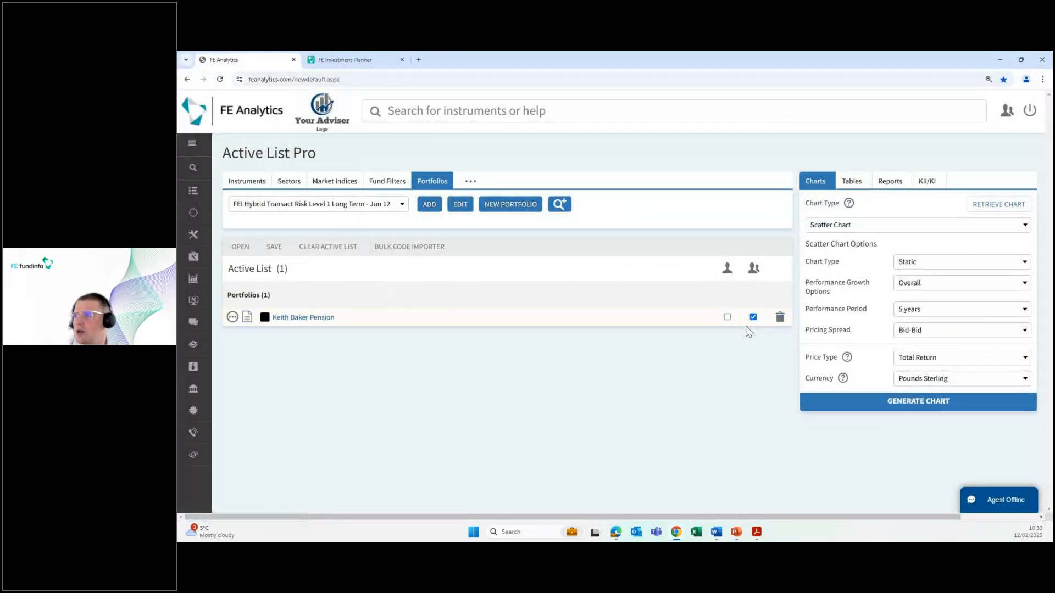
click(868, 402)
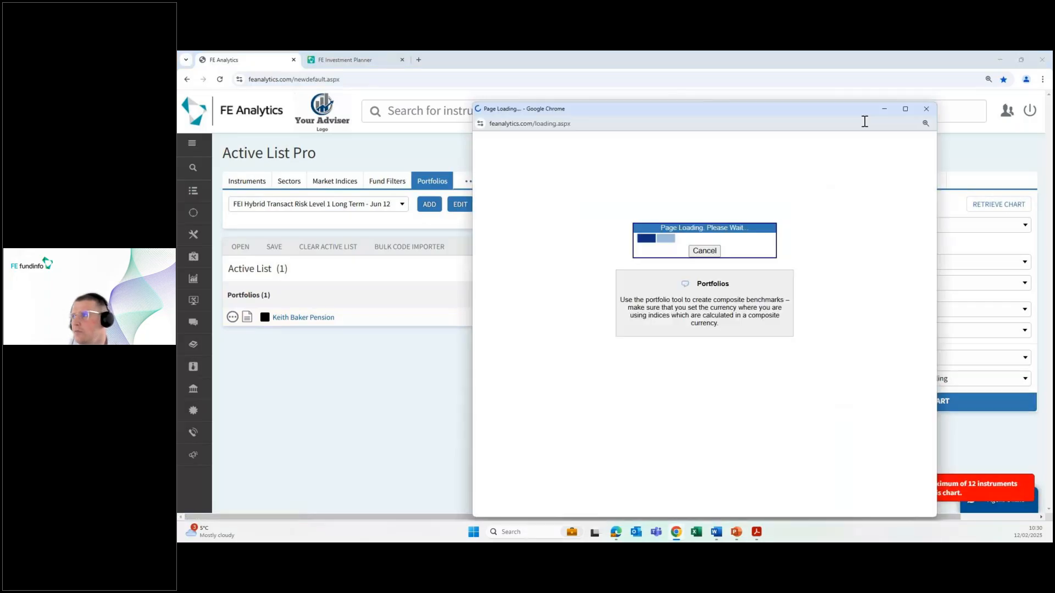
click(903, 109)
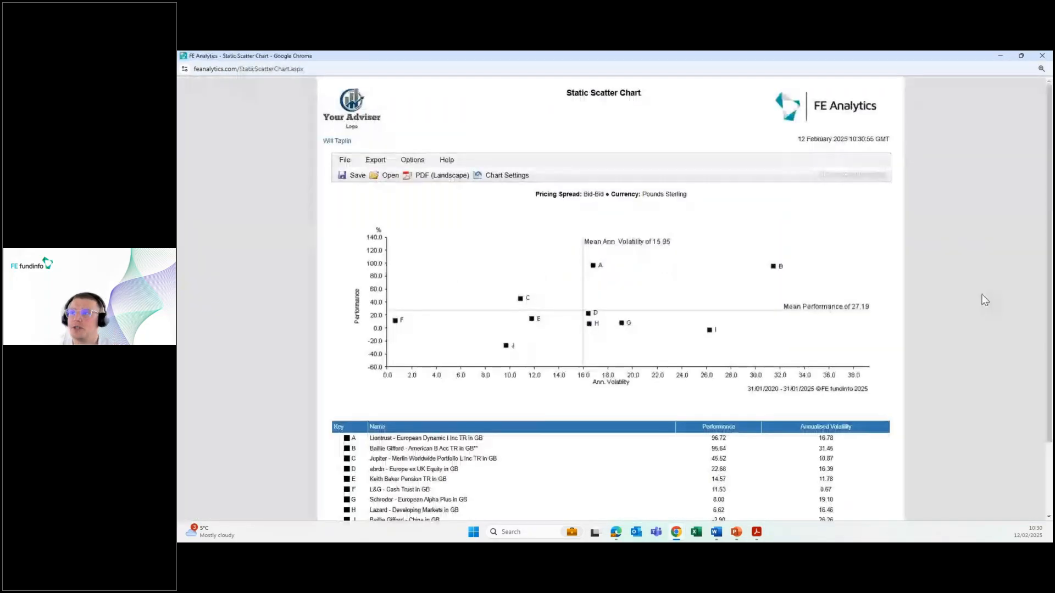
Examine the scatter chart and its key of holdings, close it, and generate the static scatter chart again at full size
scroll(978, 296, down, 2)
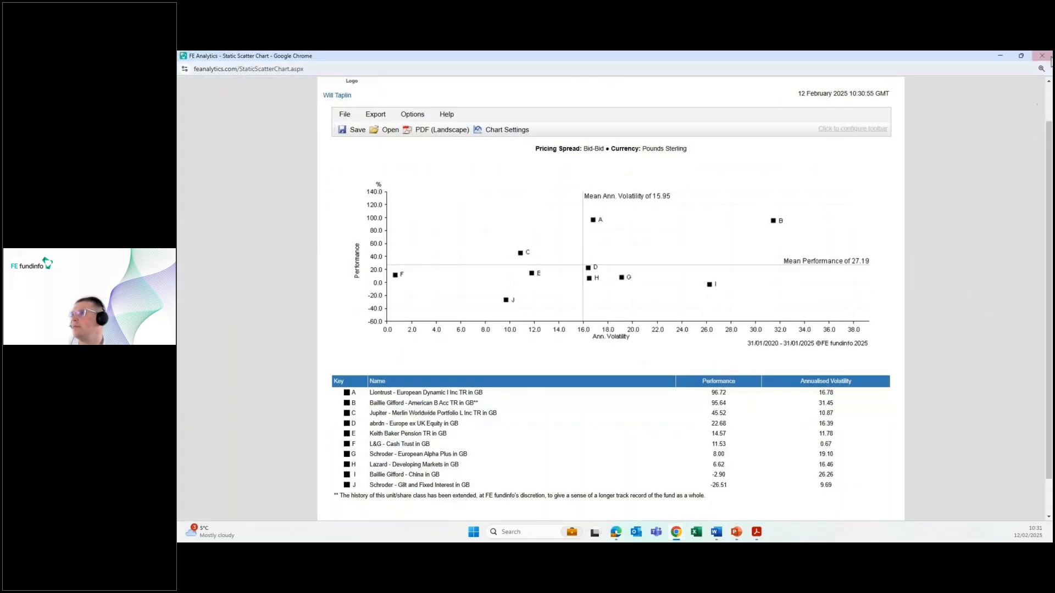
click(1046, 57)
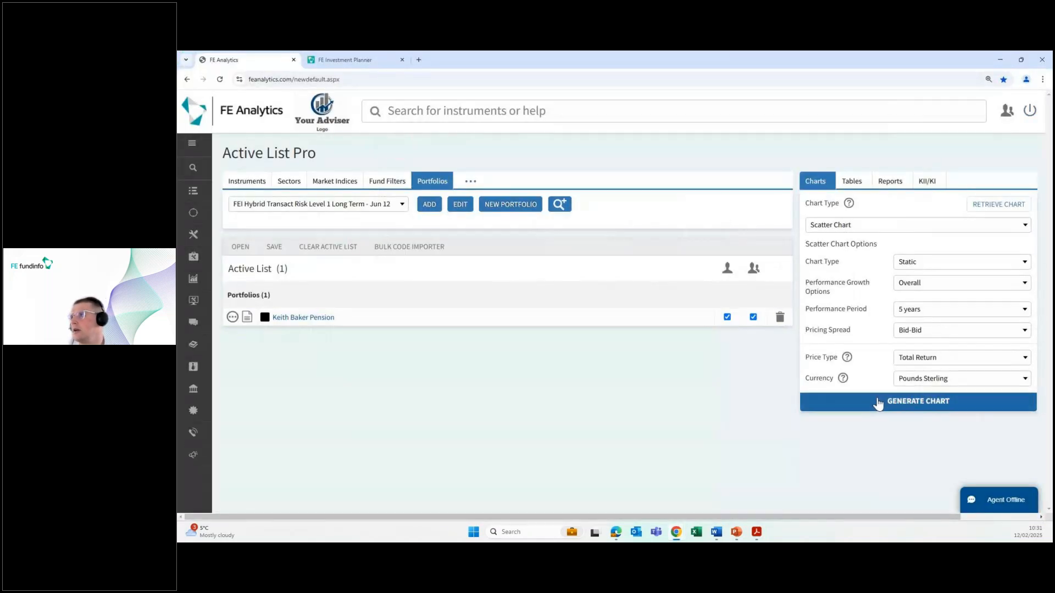
click(878, 404)
click(904, 108)
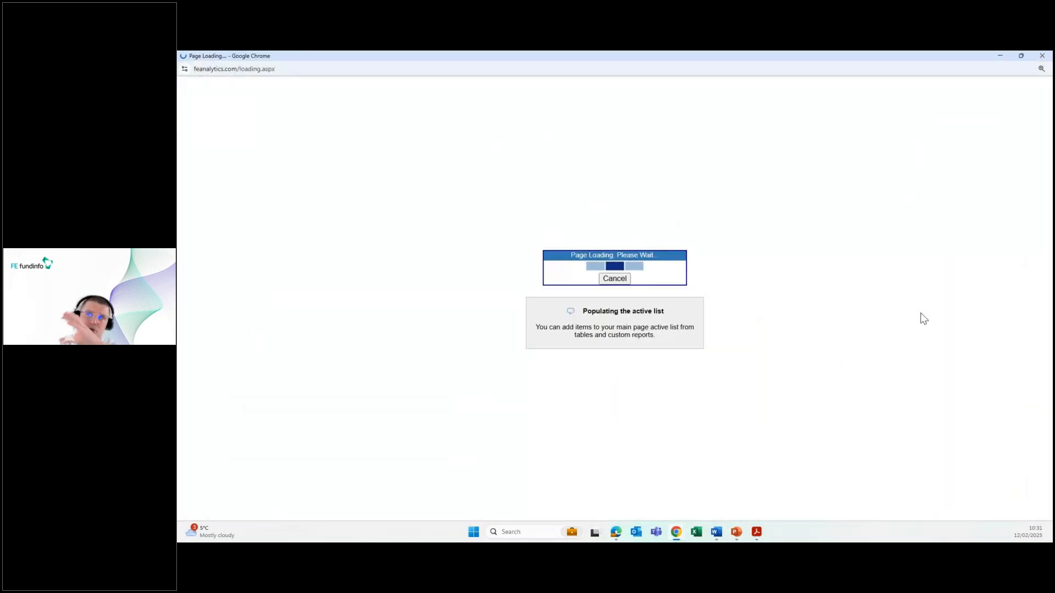
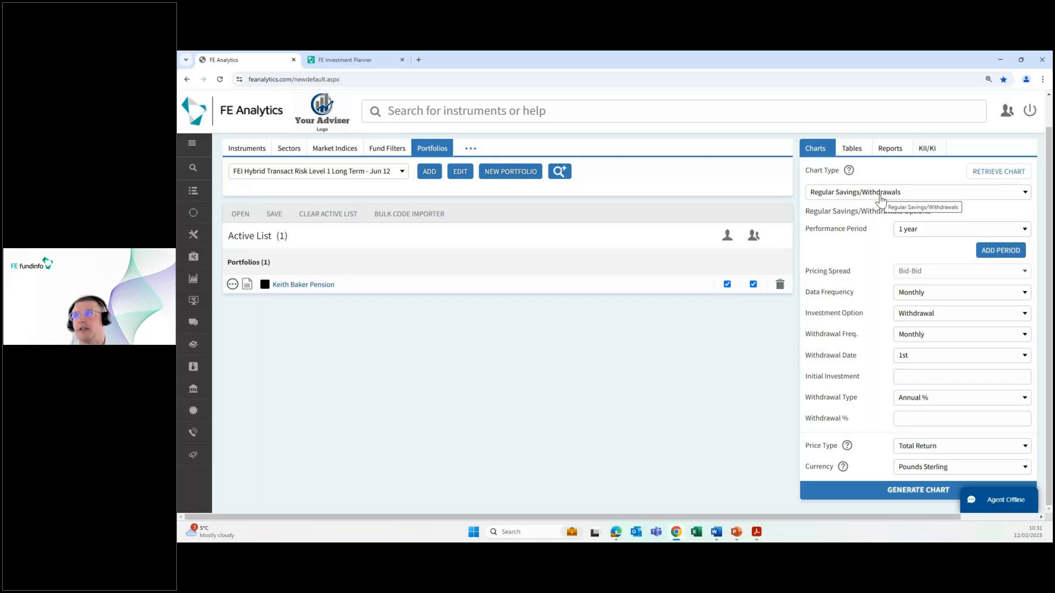
Set the Regular Savings/Withdrawals chart to a 10-year period with the Savings option and a monthly regular investment of 500
click(926, 235)
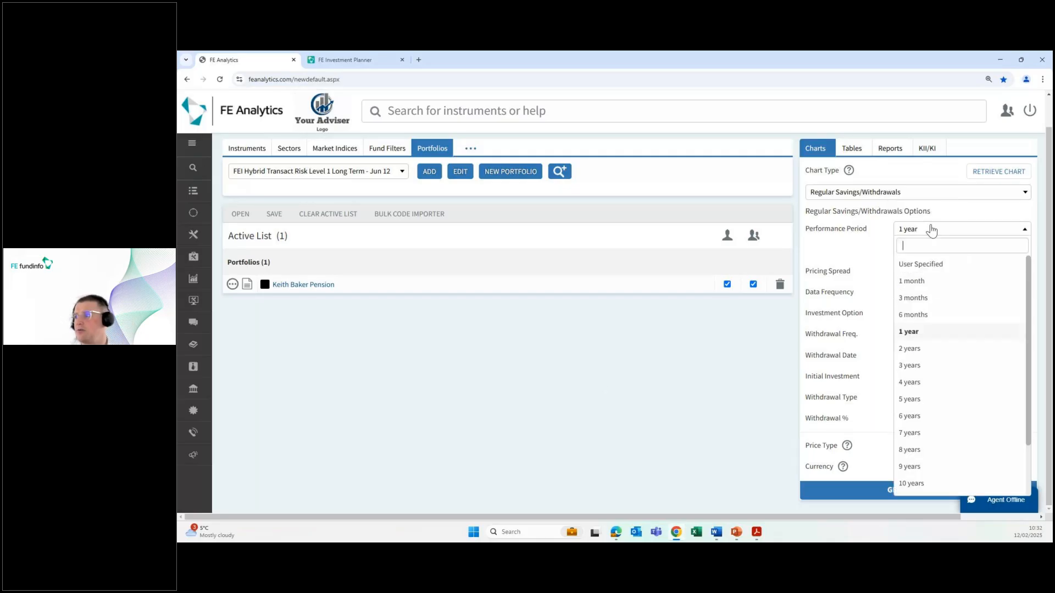
click(911, 483)
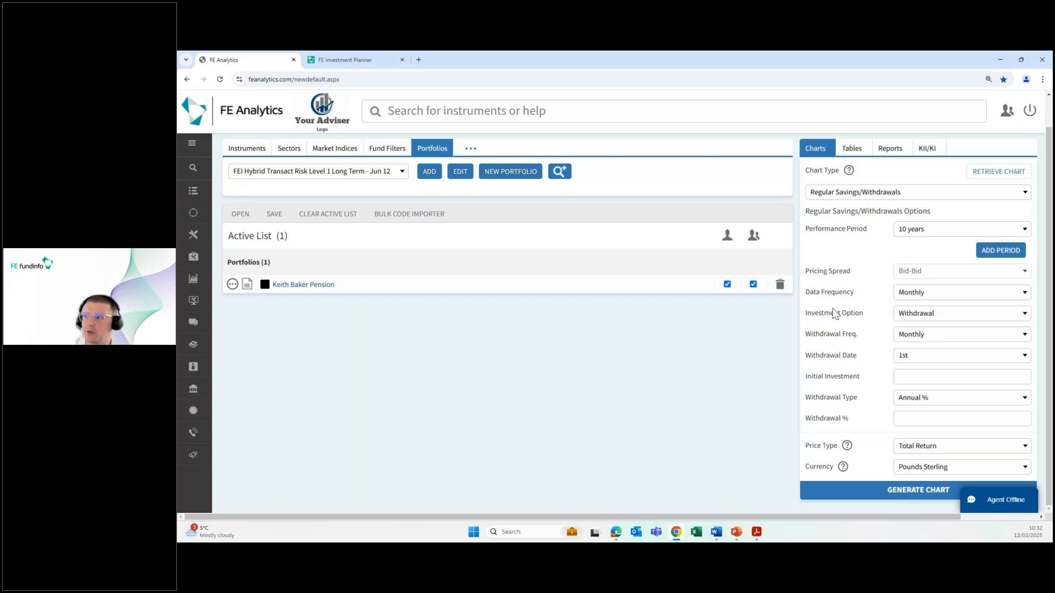
click(914, 318)
click(912, 346)
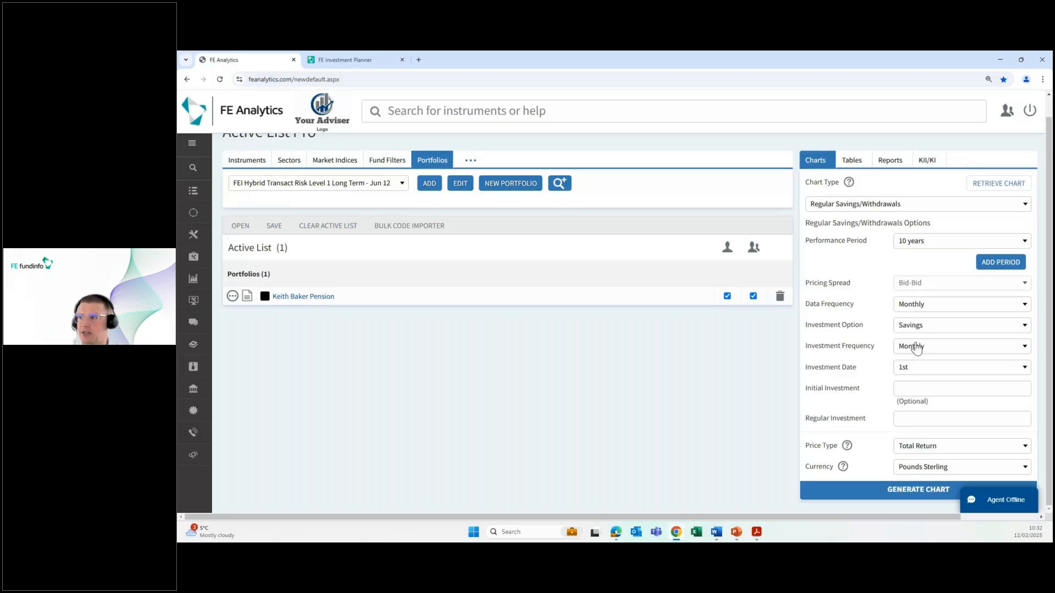
click(913, 419)
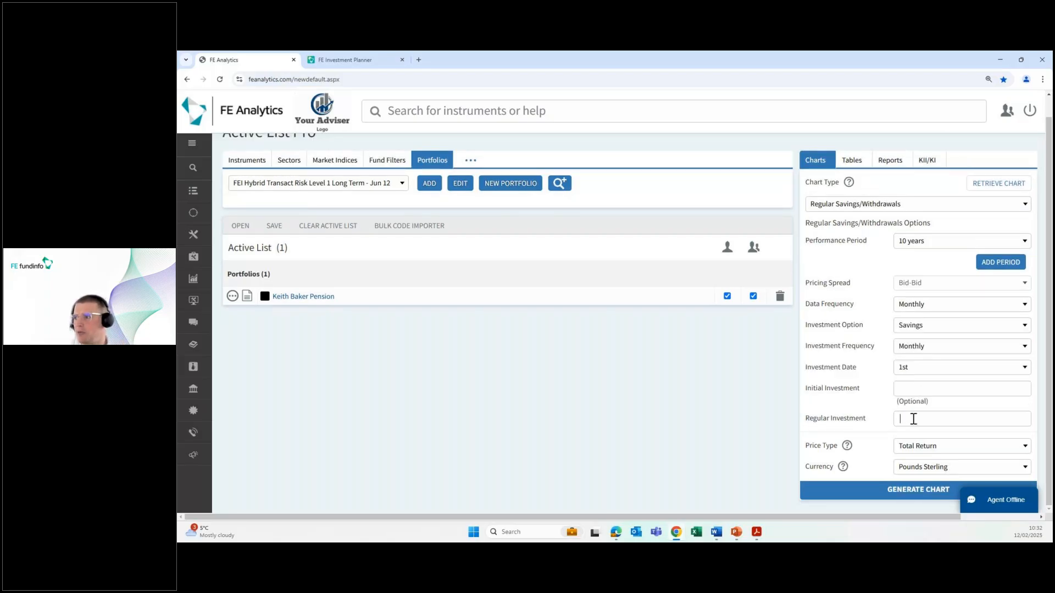
text(500)
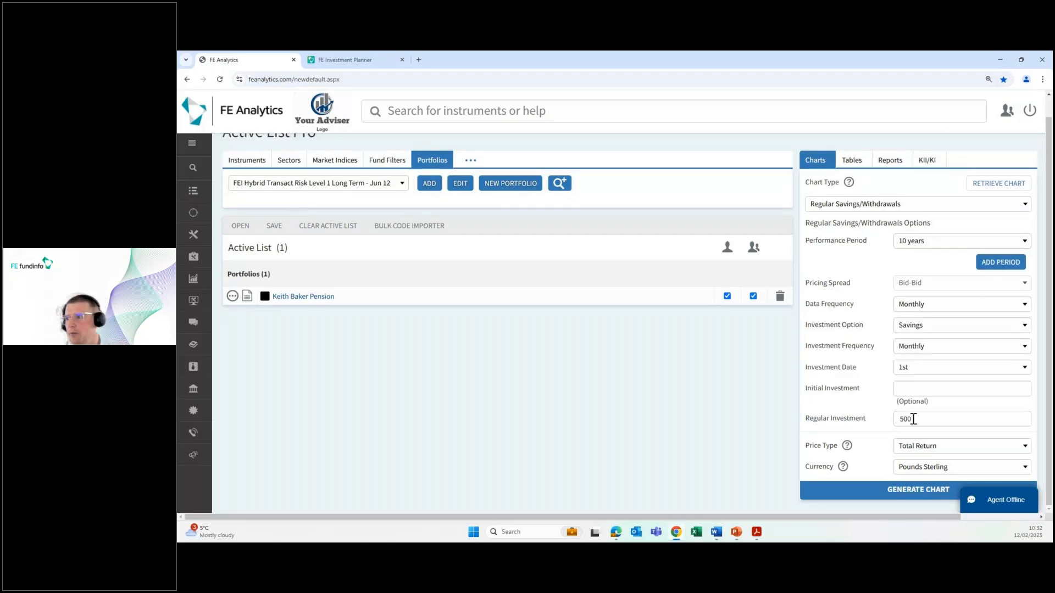
Exclude the pension portfolio's underlying holdings, generate its regular savings chart at full size, and close the chart
click(883, 491)
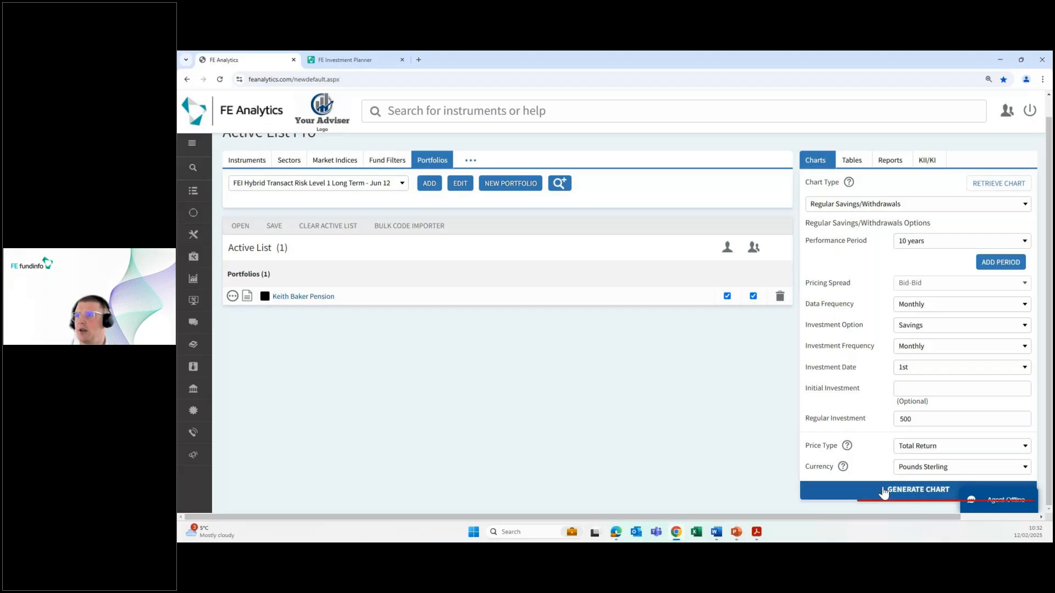
click(752, 296)
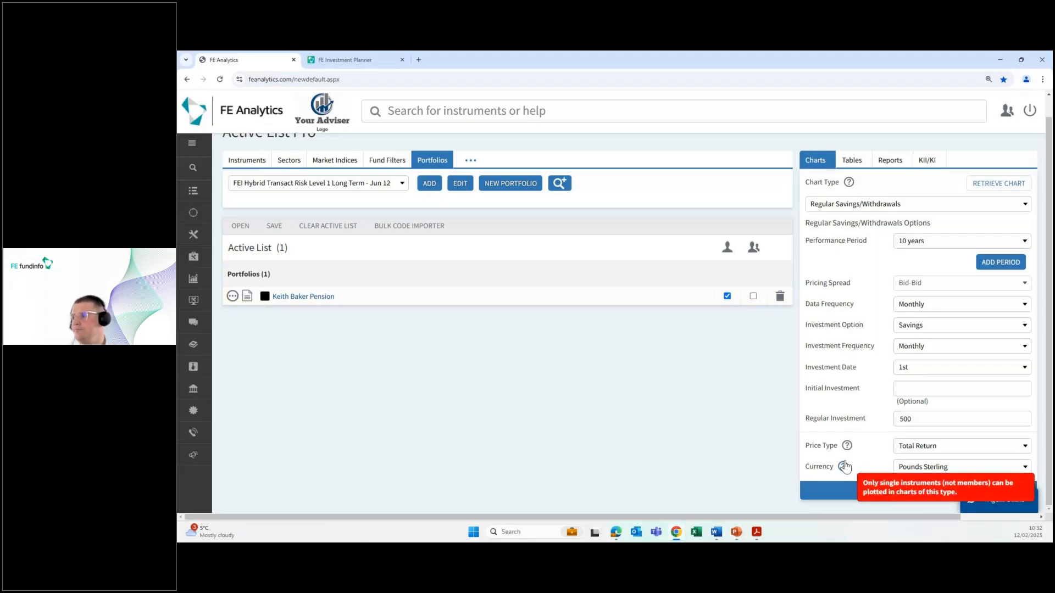
click(843, 488)
click(904, 91)
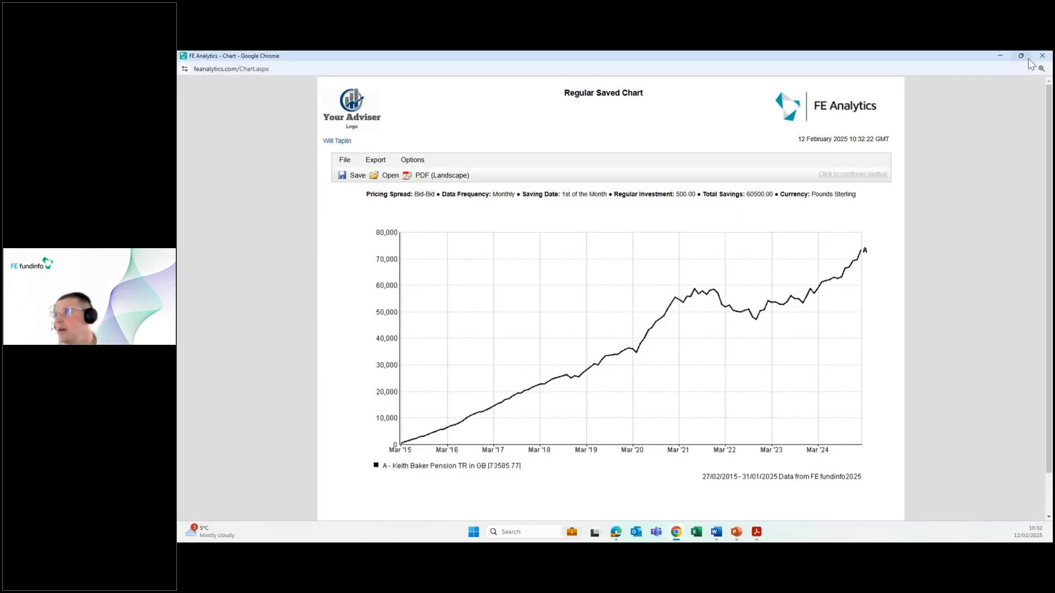
click(1041, 55)
Add FEI Hybrid Transact Risk Level 4 Medium Term - Jun 12 to the active list, generate the savings chart comparing both portfolios, and close it
click(390, 185)
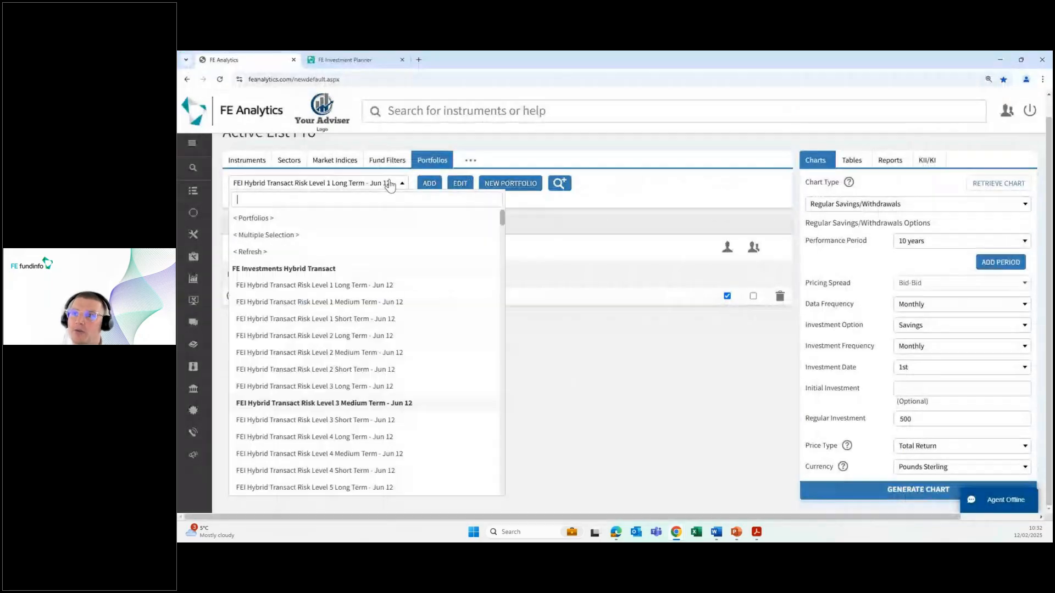
scroll(313, 420, down, 1)
click(313, 404)
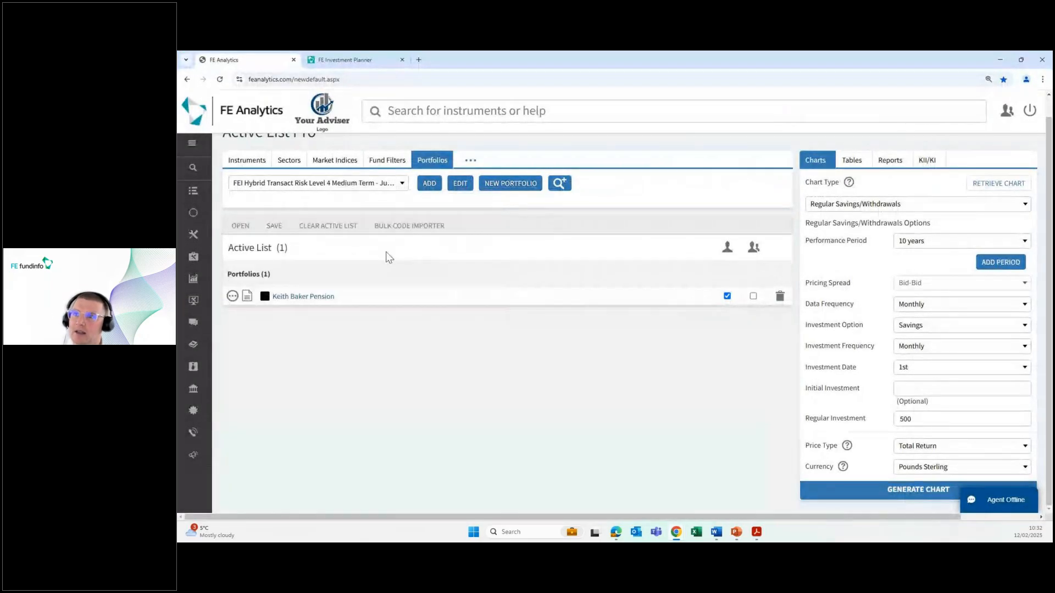
click(429, 183)
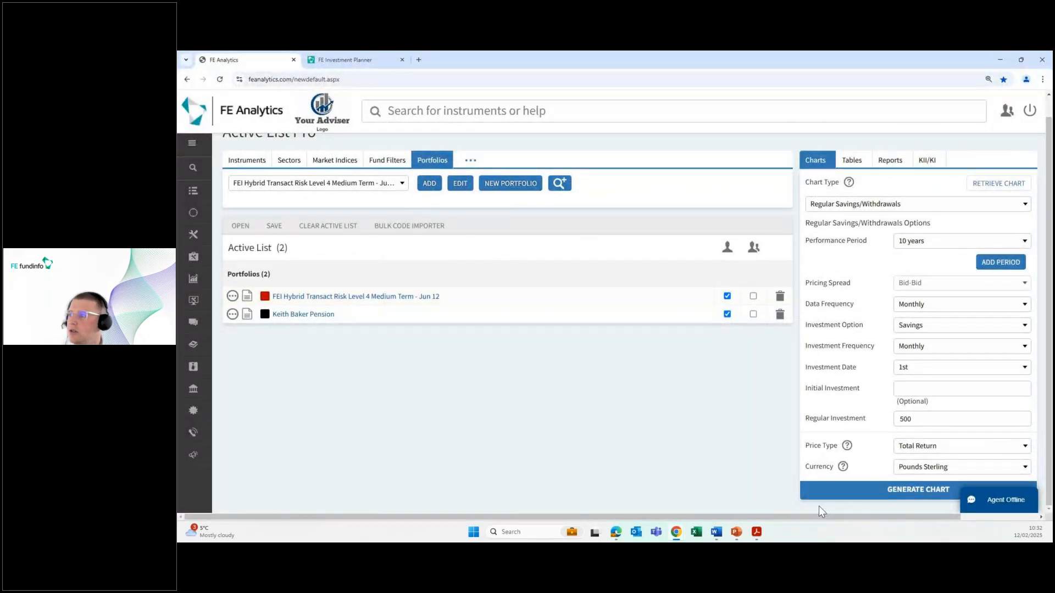
click(818, 494)
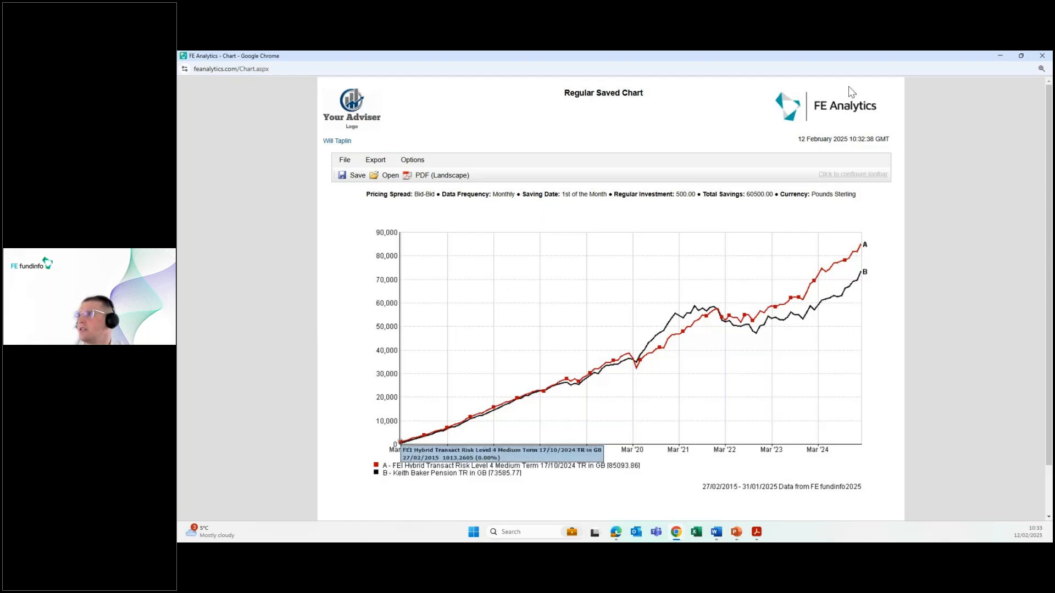
click(1042, 55)
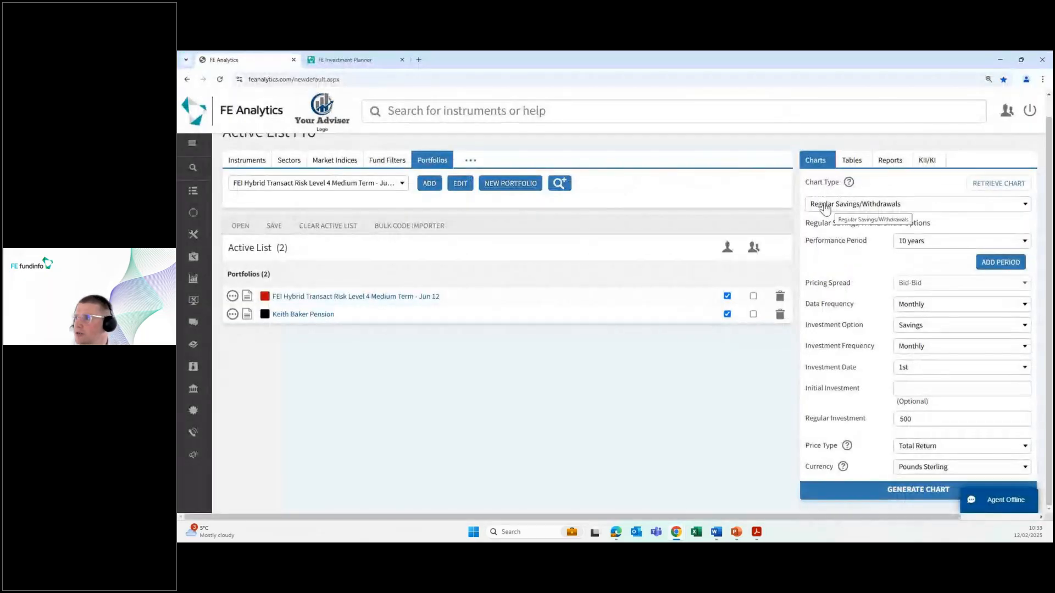
Choose the Portfolio Comparison report type and remove both portfolios from the active list
click(831, 208)
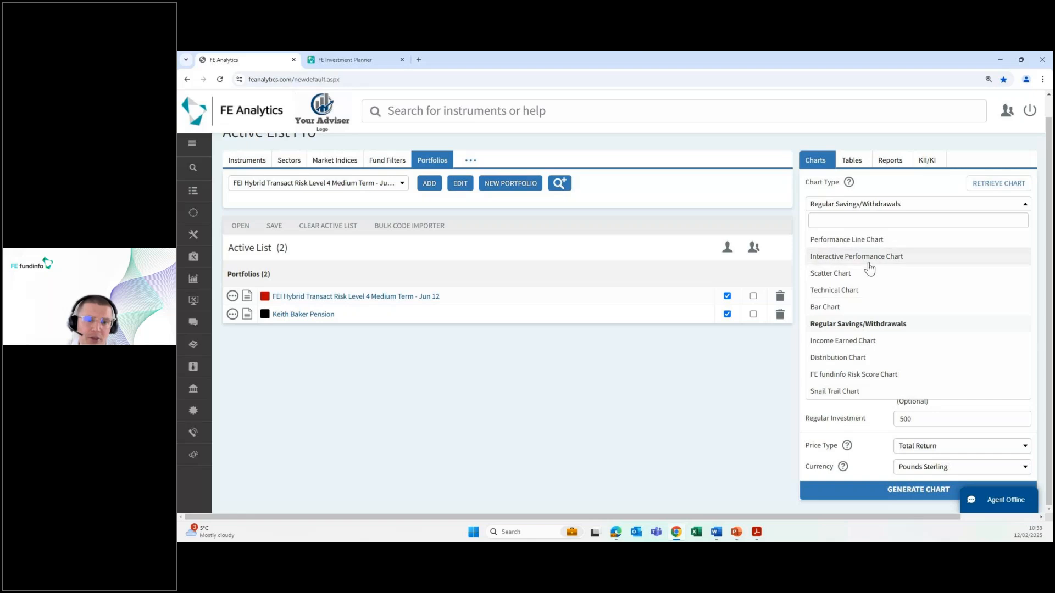
click(890, 167)
click(890, 168)
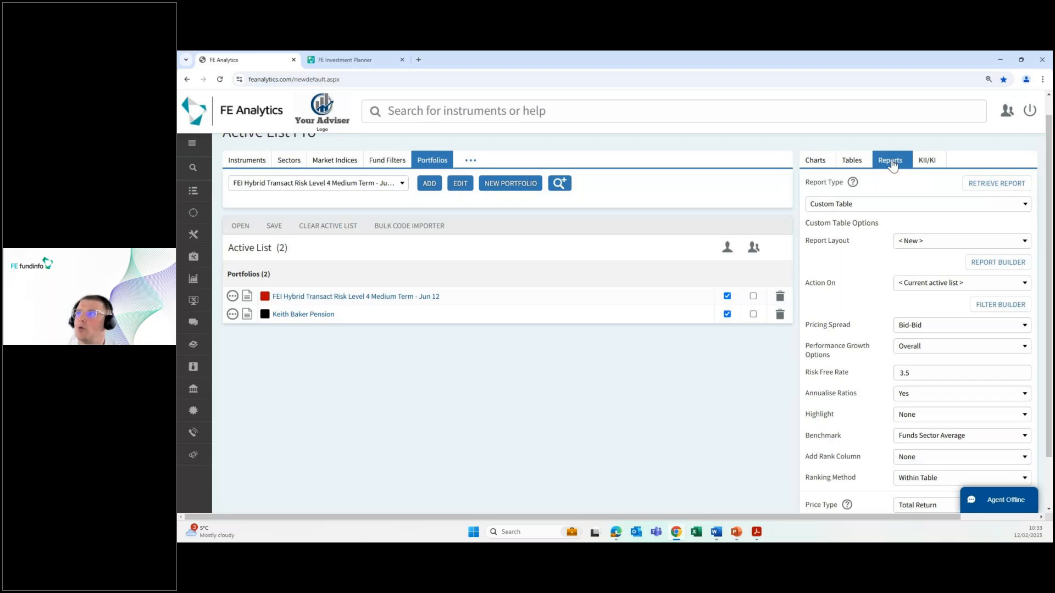
click(879, 205)
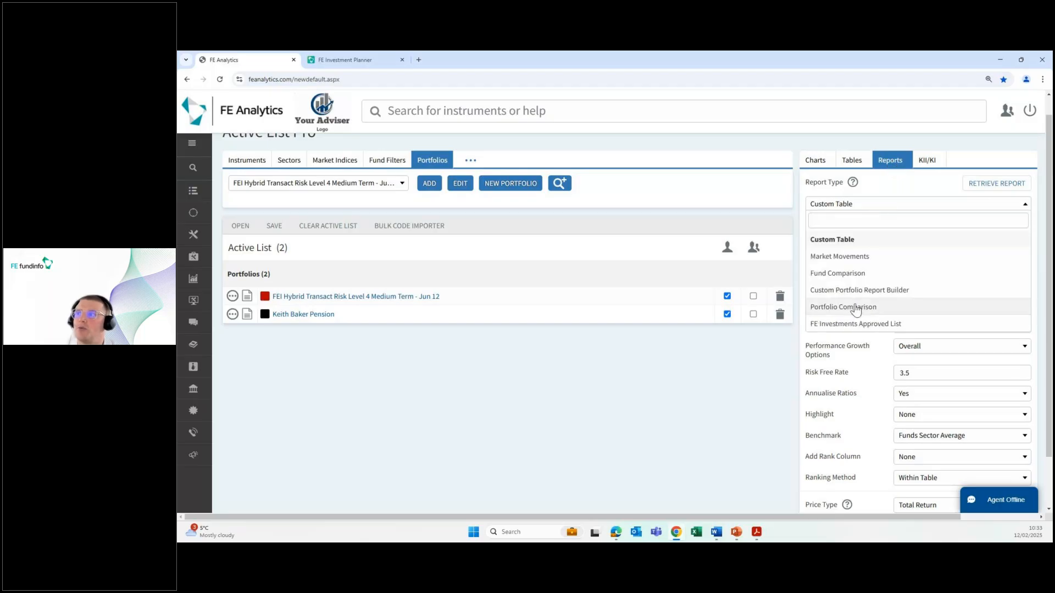
click(856, 309)
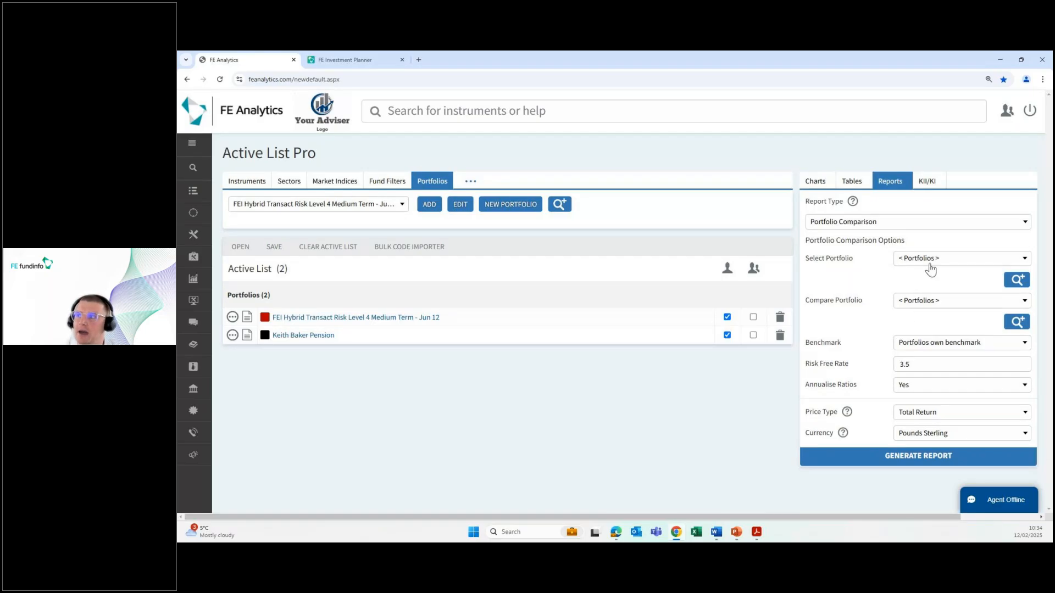
click(780, 318)
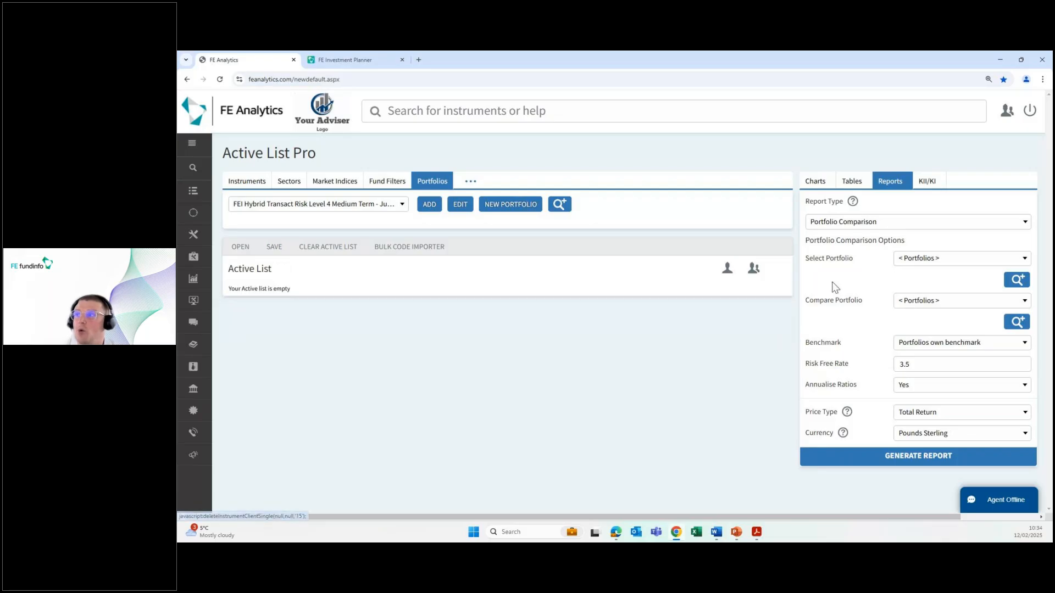
Set the report to compare the client's pension portfolio against FEI Hybrid Transact Risk Level 4 Medium Term
click(915, 262)
text(kei)
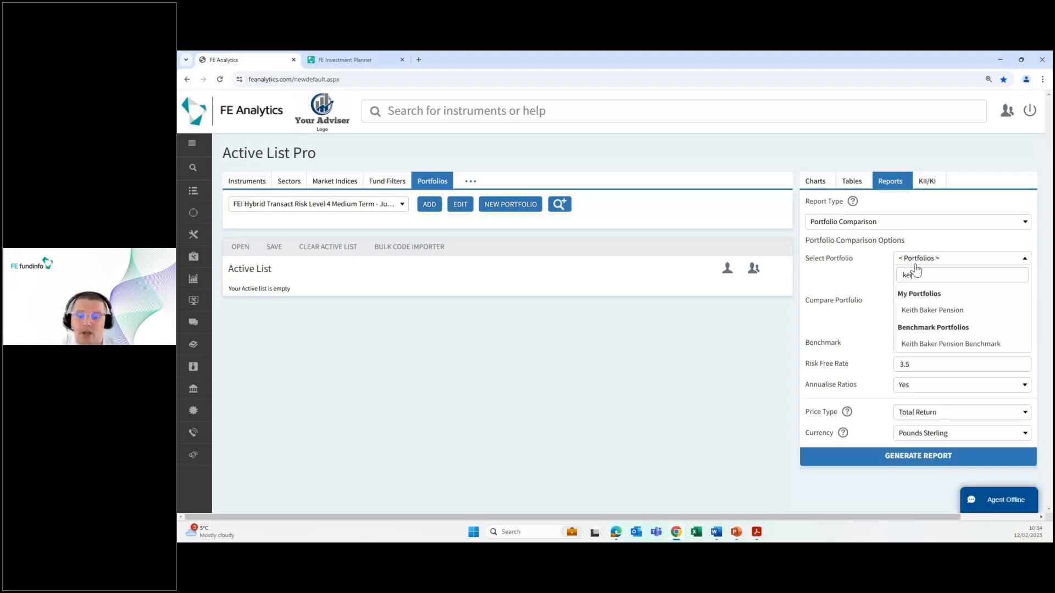
click(926, 310)
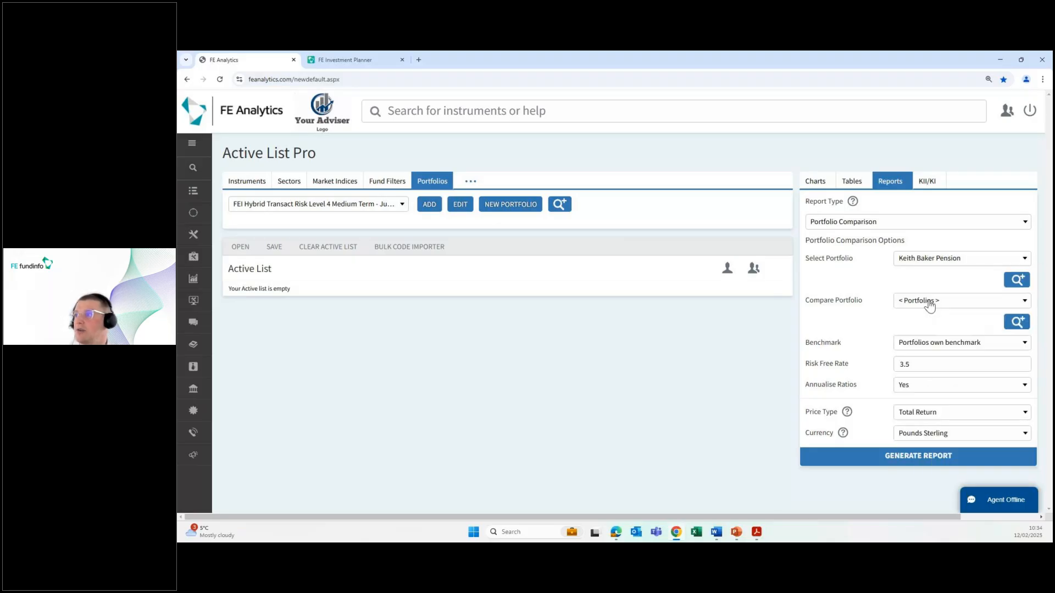
click(929, 302)
scroll(942, 431, down, 3)
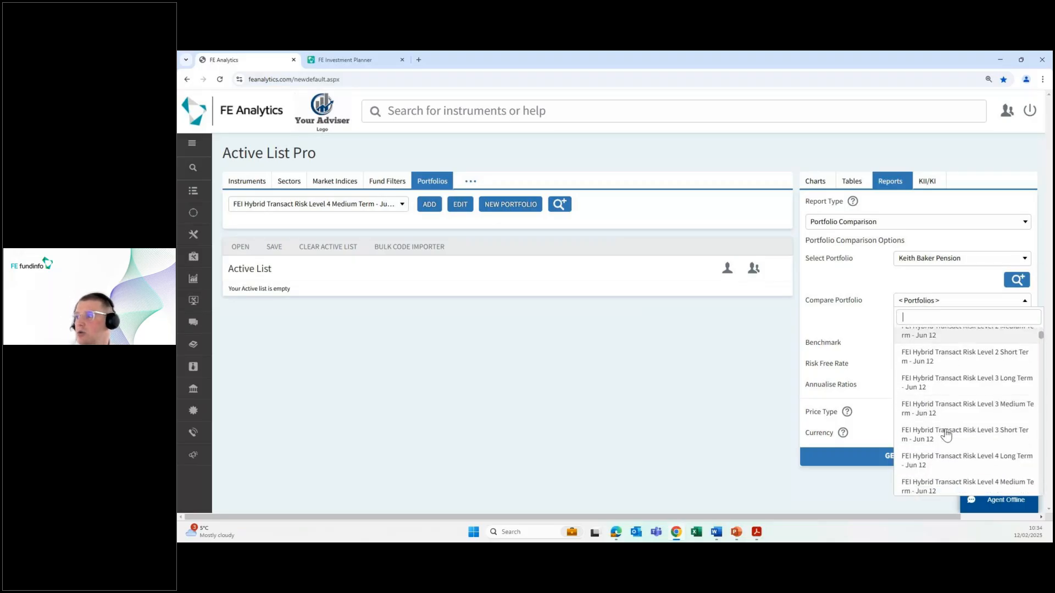
click(943, 461)
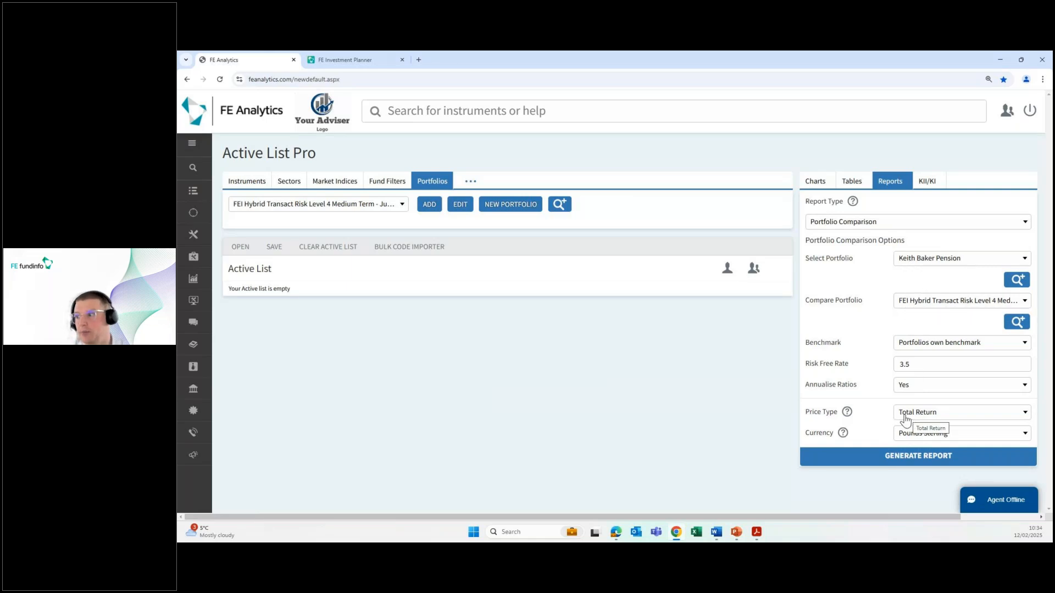
Generate the portfolio comparison report and enlarge its window to full size
click(888, 461)
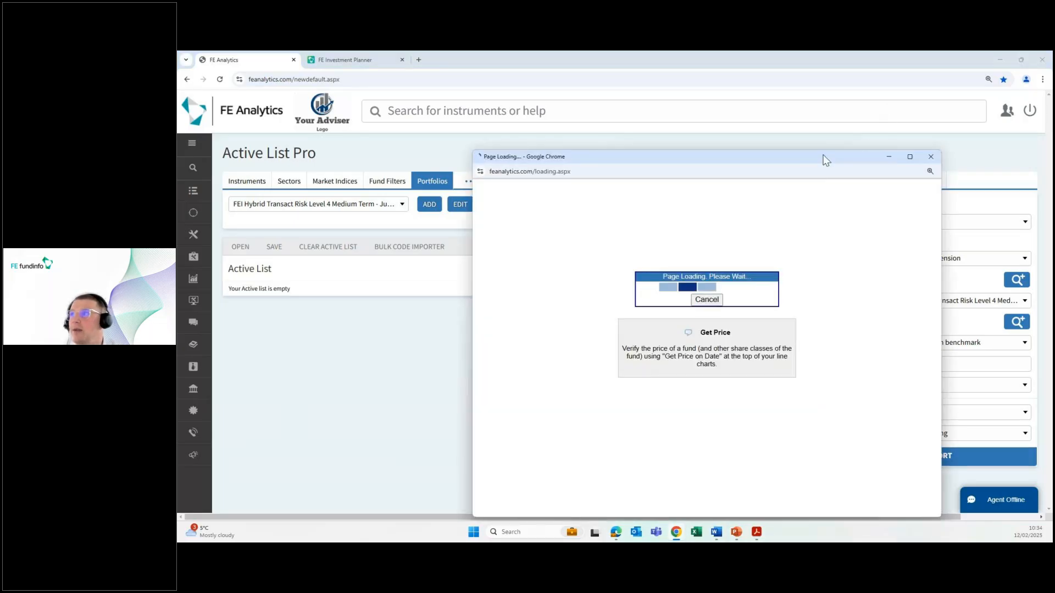
drag(824, 159, 815, 124)
click(875, 117)
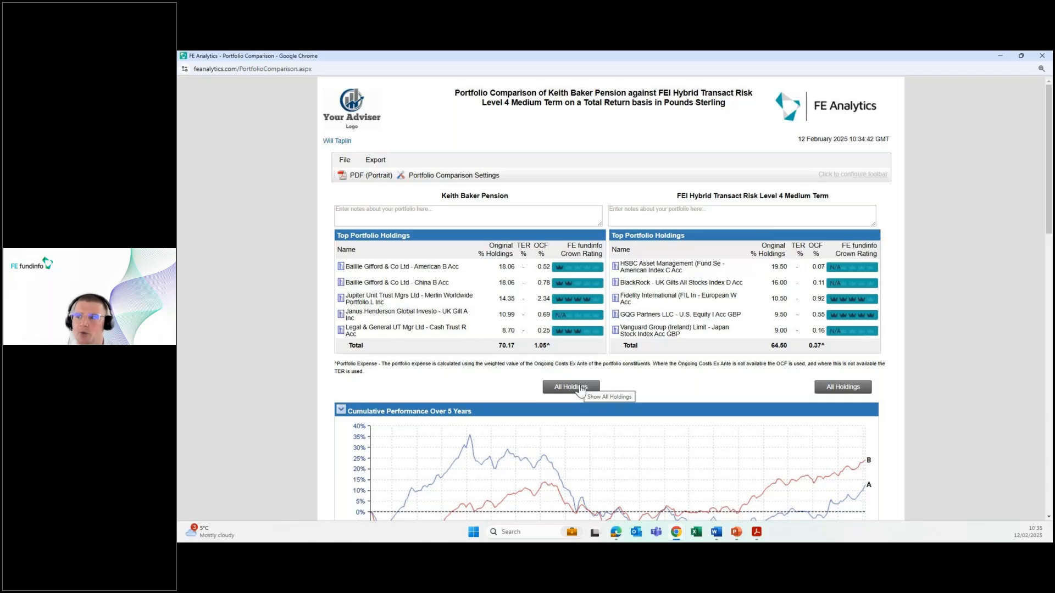
Expand the report to show all holdings of both portfolios and highlight the FEI model portfolio's total OCF
click(578, 388)
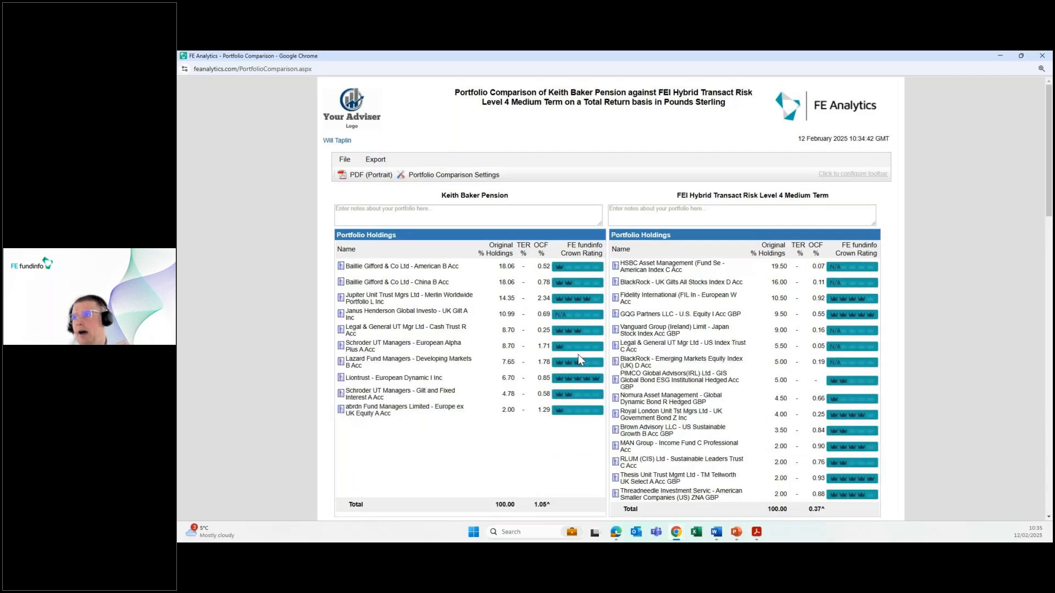
scroll(578, 355, down, 1)
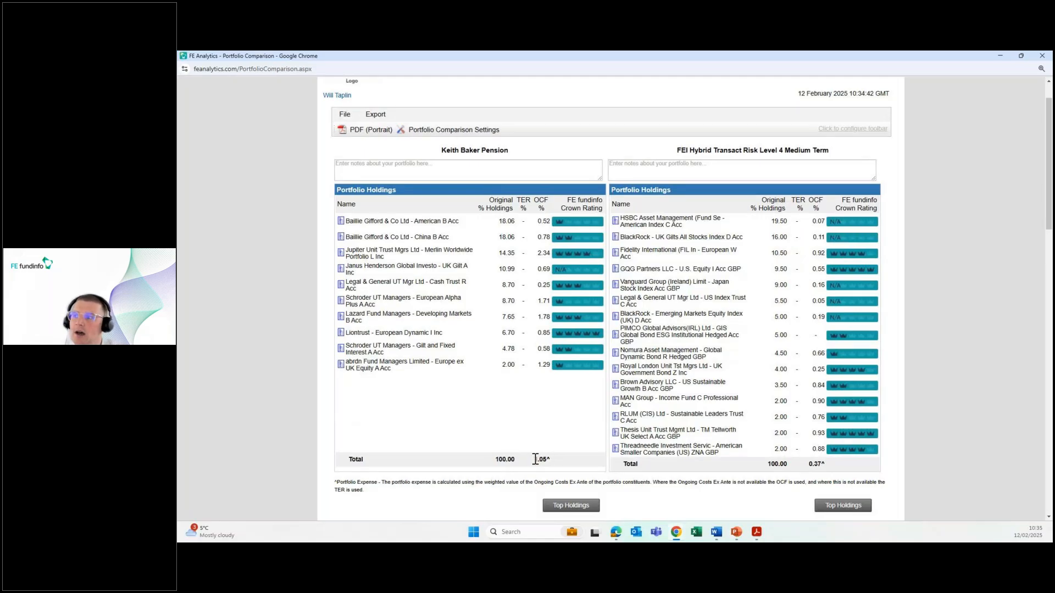
double_click(814, 464)
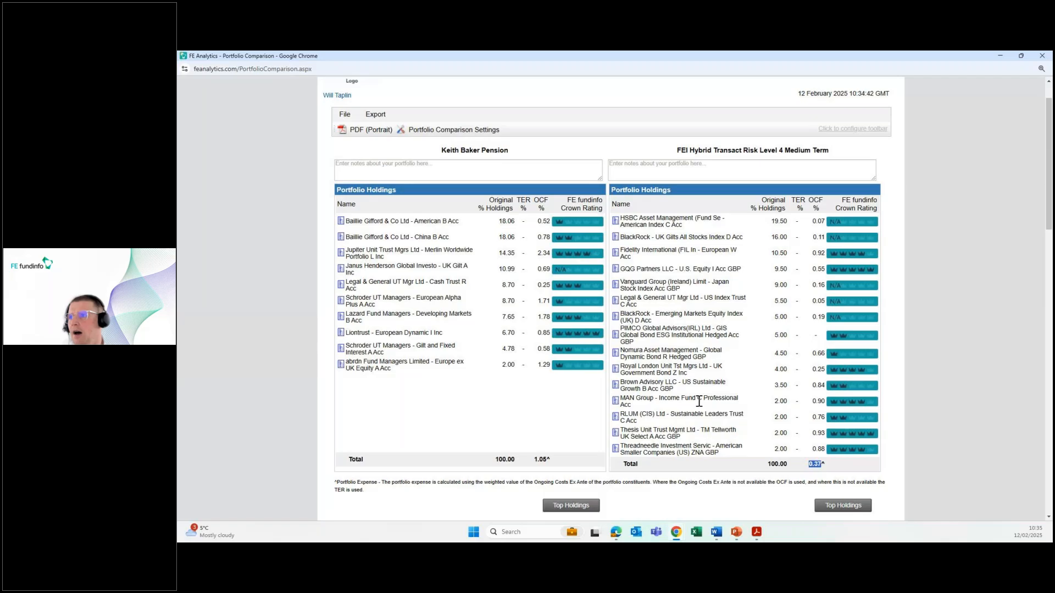
Change the cumulative performance chart's period from 5 years to since the start date of the youngest portfolio
scroll(700, 402, down, 2)
scroll(700, 402, down, 3)
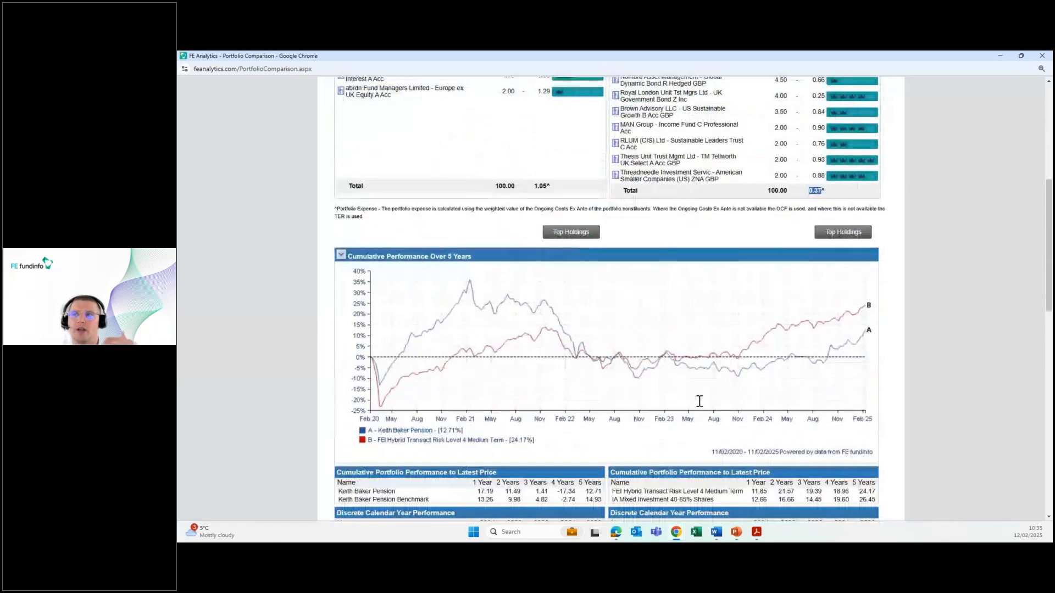
scroll(699, 402, down, 2)
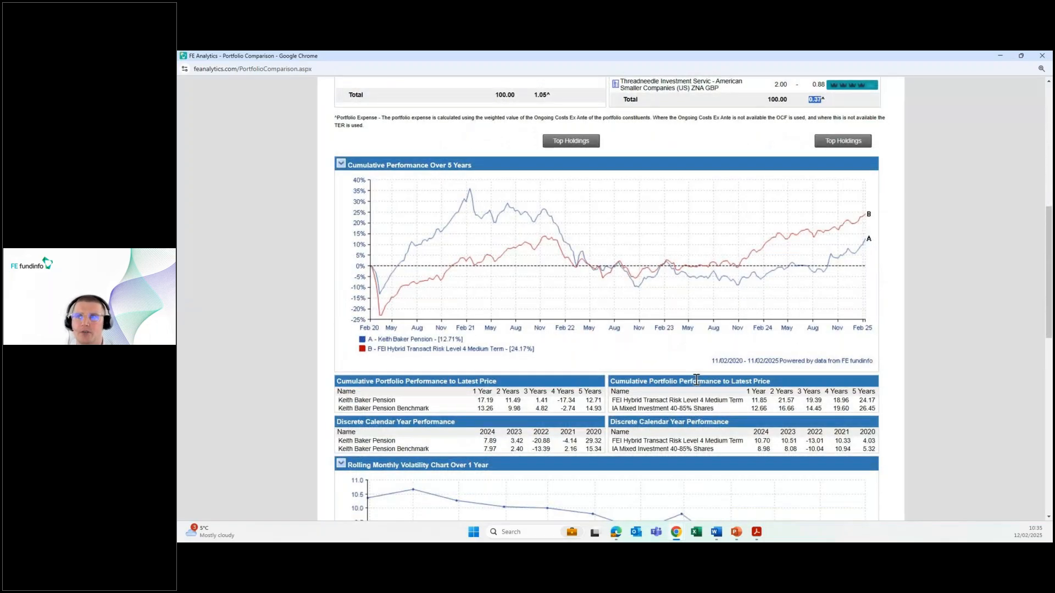
click(340, 164)
click(352, 216)
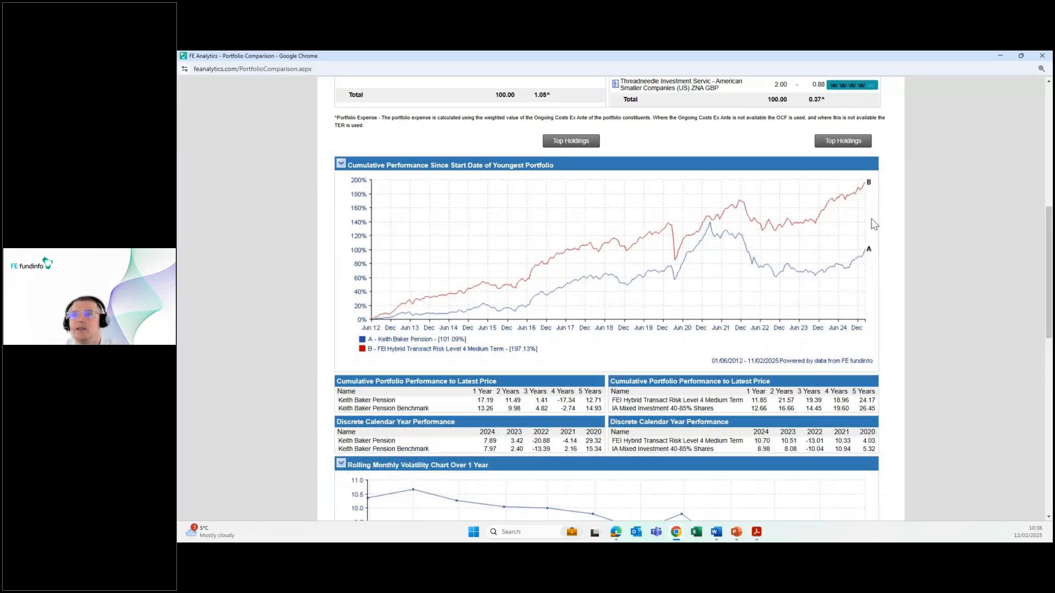
Review the comparison report's performance tables, rolling volatility chart, annualised ratios, and asset, region and sector allocations
scroll(897, 256, down, 2)
scroll(897, 256, down, 2)
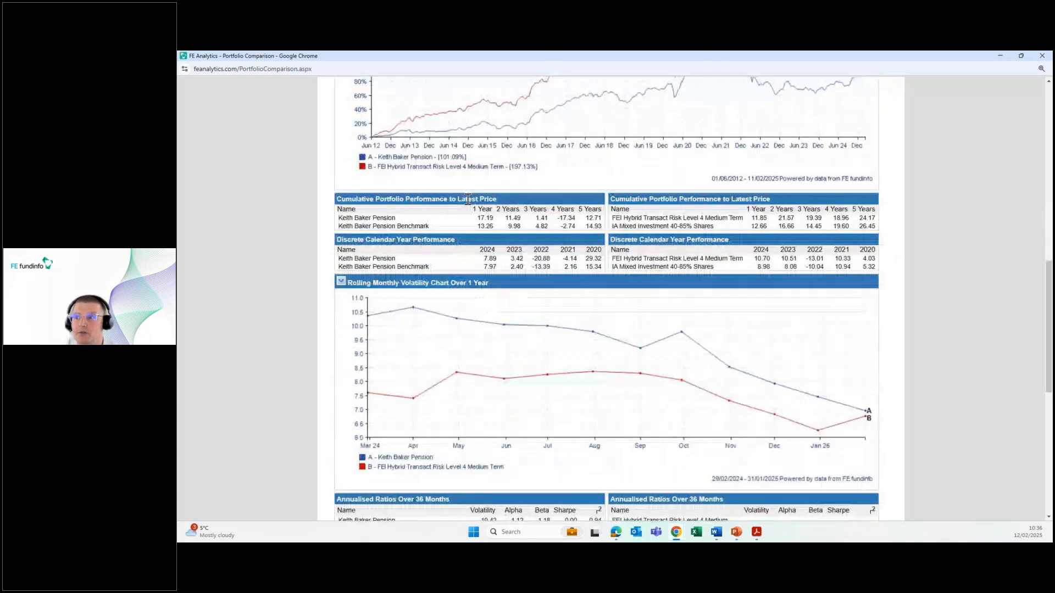
scroll(817, 348, down, 1)
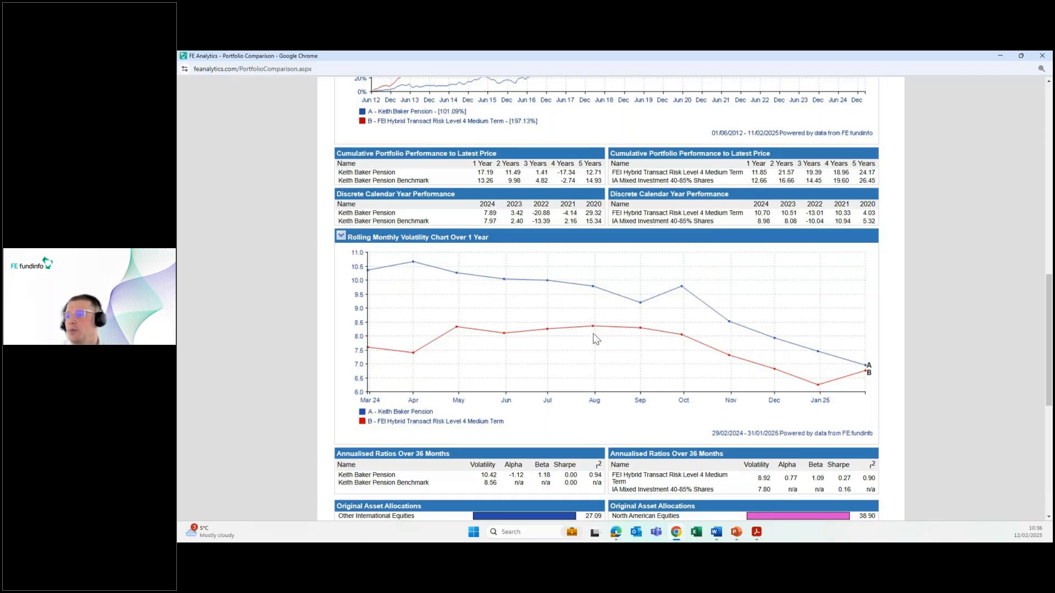
scroll(595, 338, down, 5)
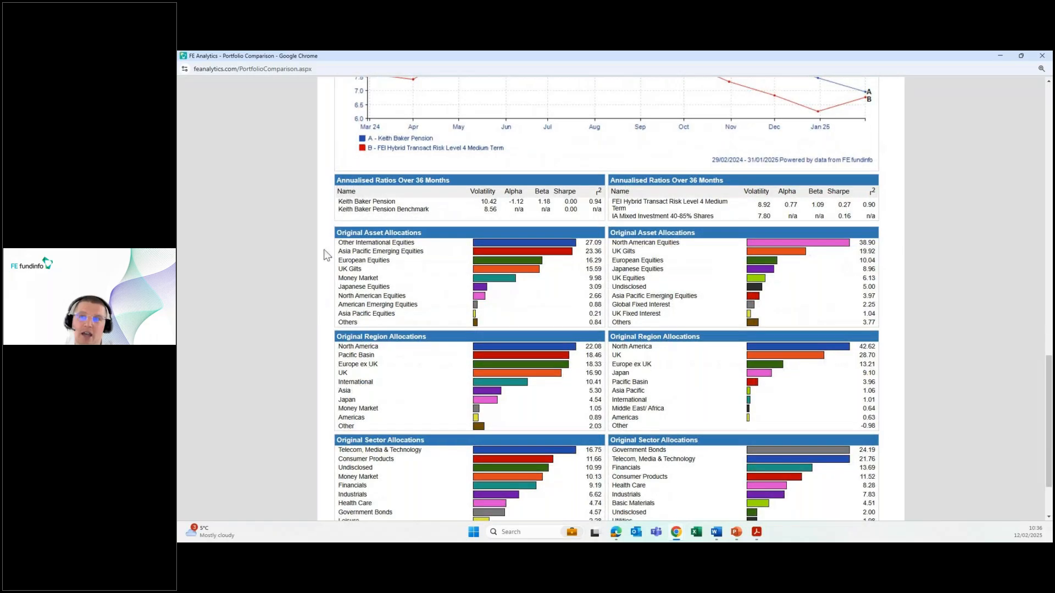
scroll(325, 254, down, 2)
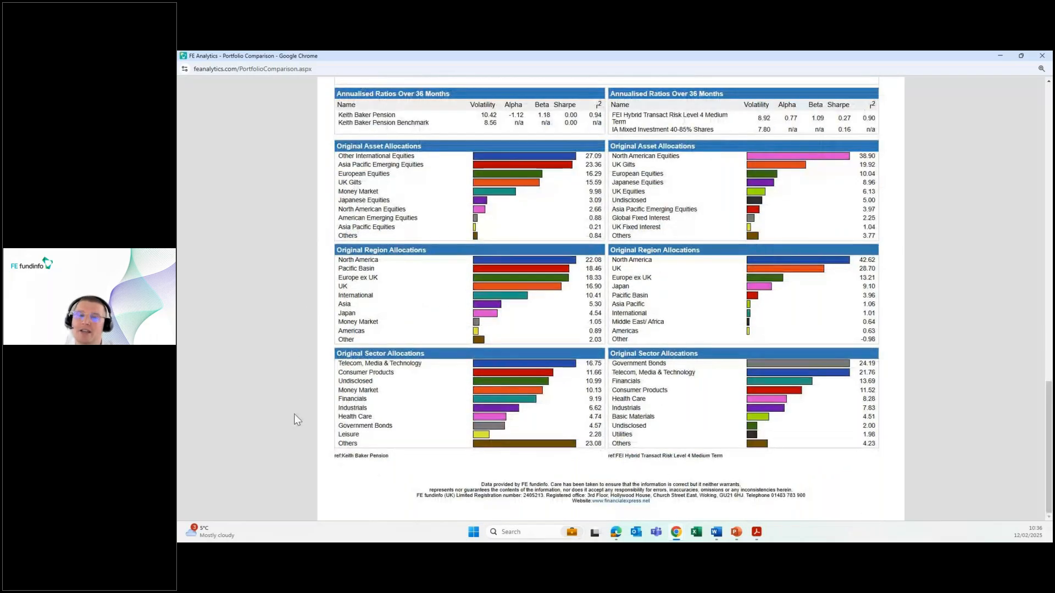
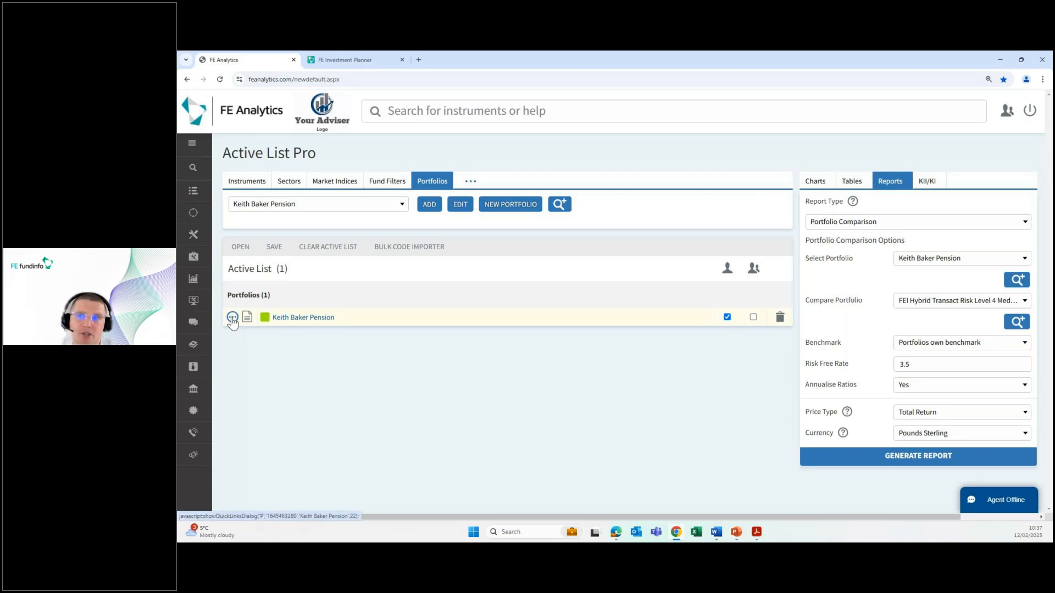
Run the Short Scan report for the client's pension portfolio and enlarge its window to full size
click(233, 318)
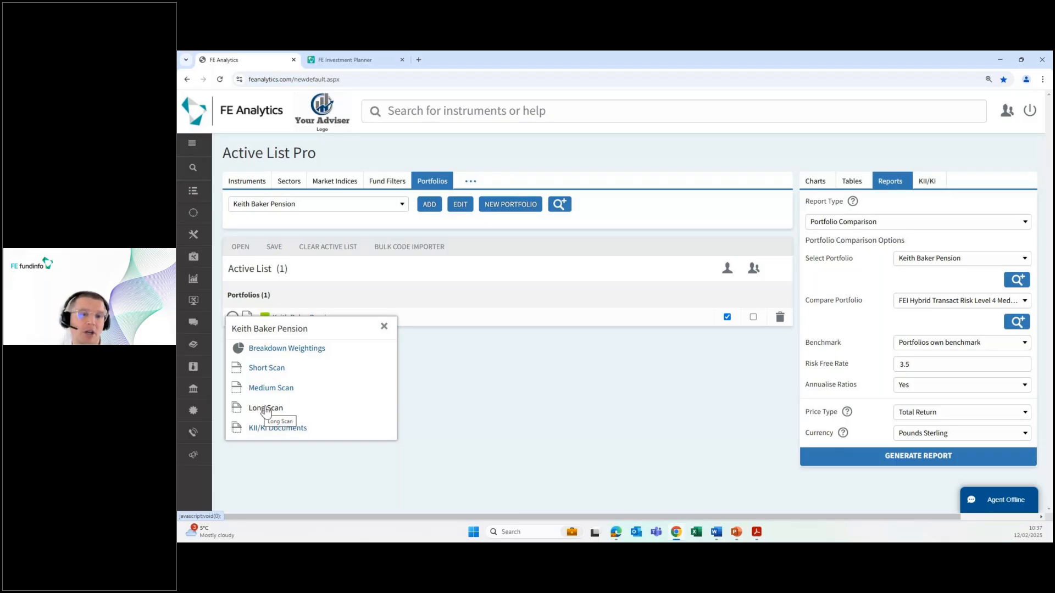
click(266, 371)
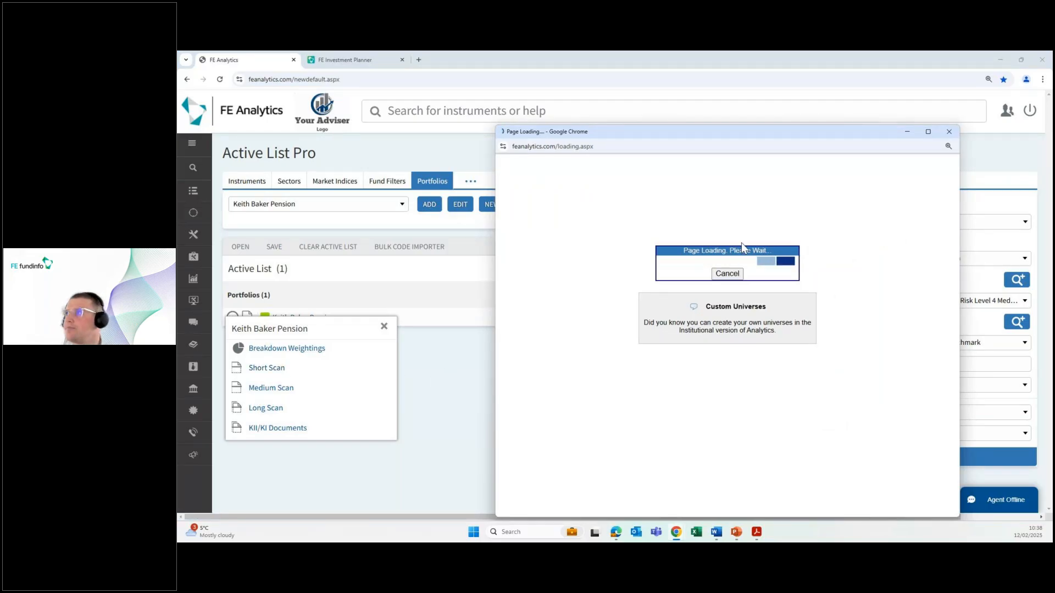
click(927, 132)
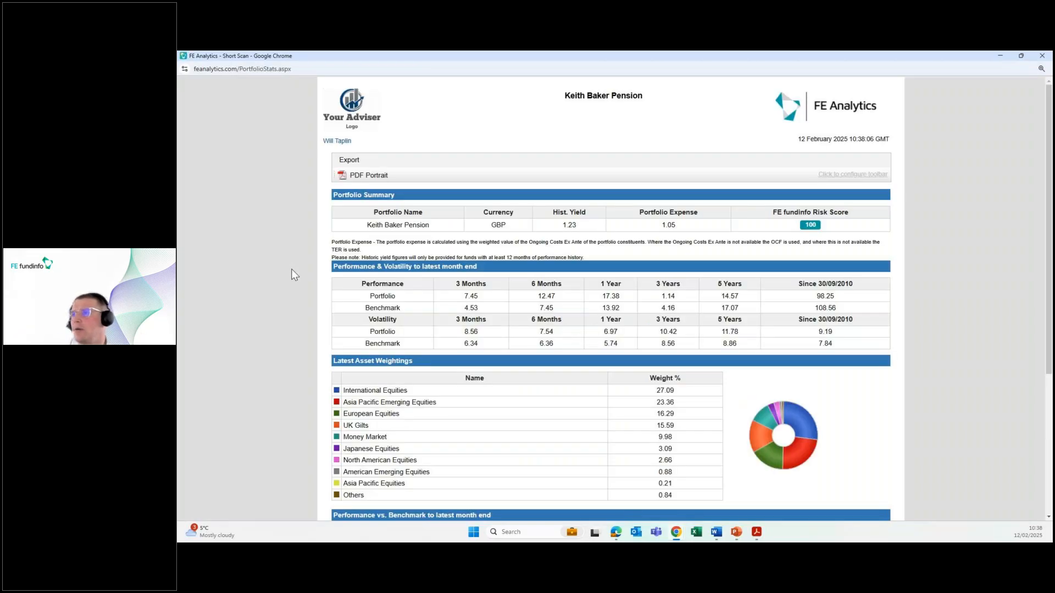
Review the short scan's summary, performance, volatility, asset weightings and benchmark chart, and close the report
scroll(328, 183, down, 1)
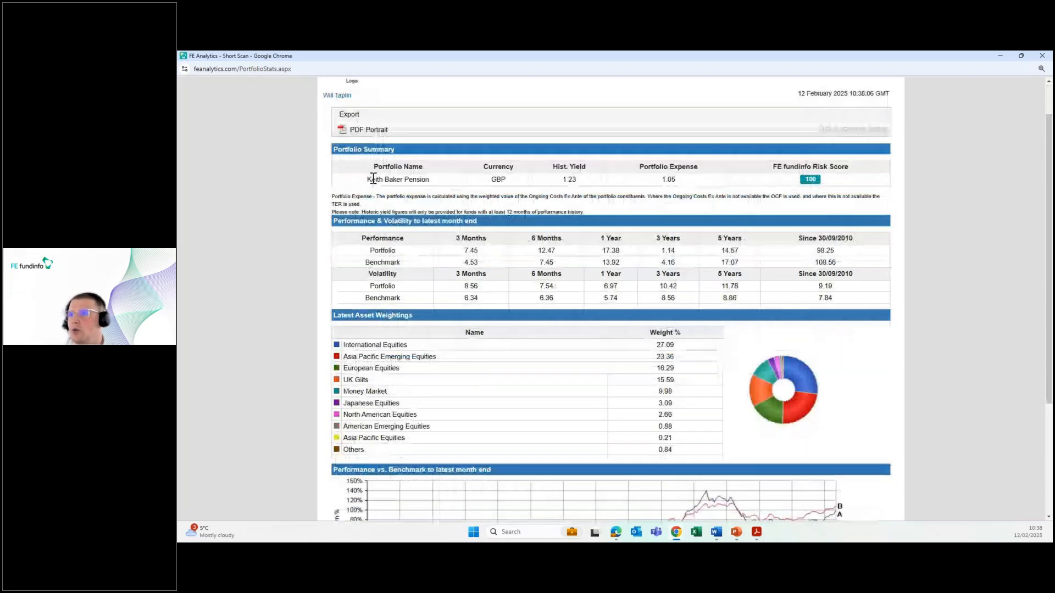
scroll(341, 418, down, 2)
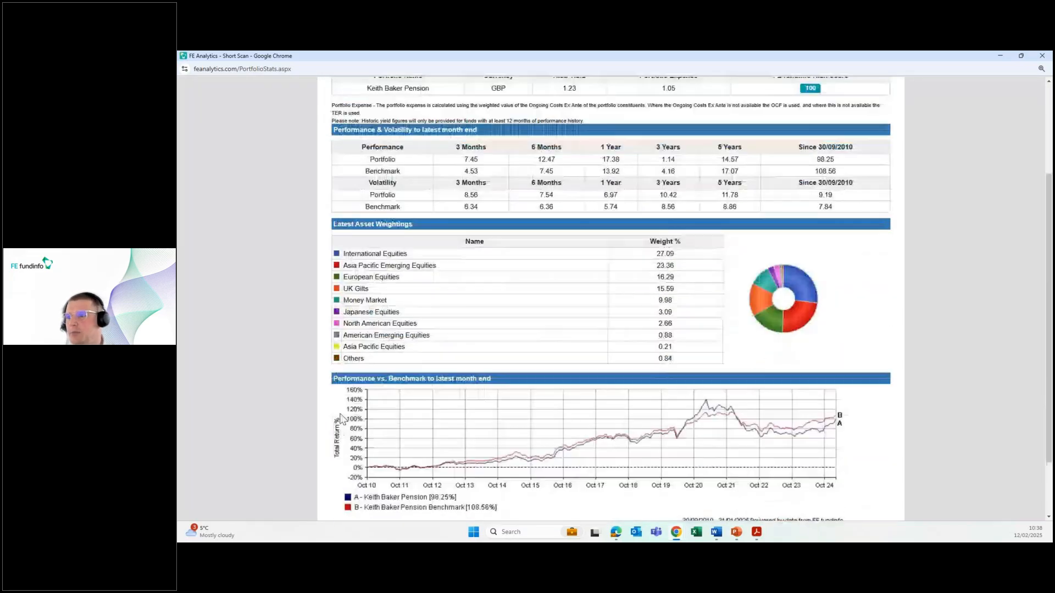
scroll(861, 318, down, 1)
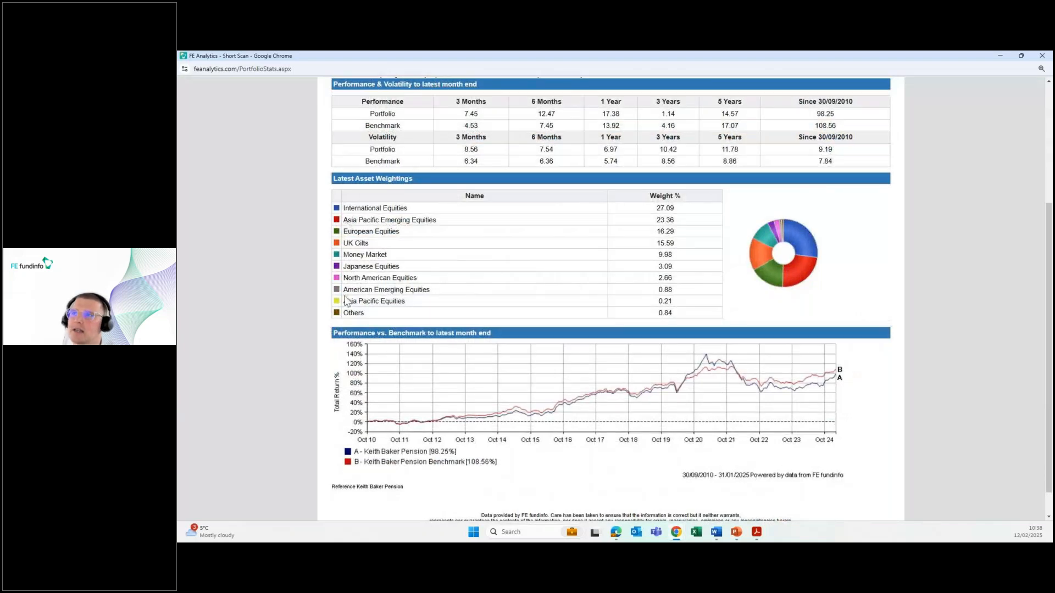
scroll(306, 301, up, 2)
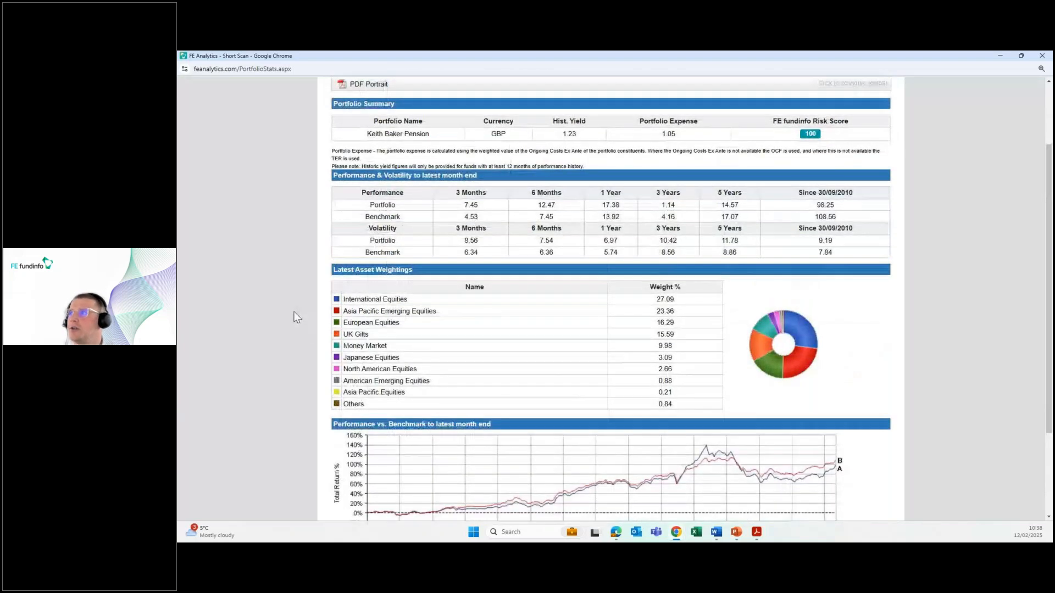
scroll(295, 311, up, 2)
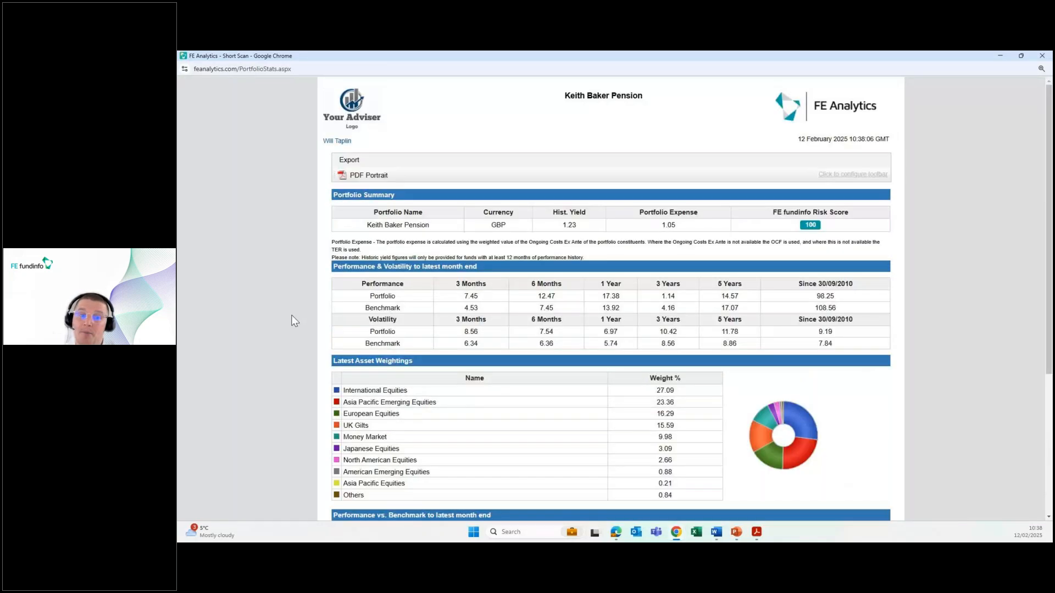
click(1042, 56)
Set the report type to Custom Portfolio Report Builder with a new template and open the report builder
click(876, 222)
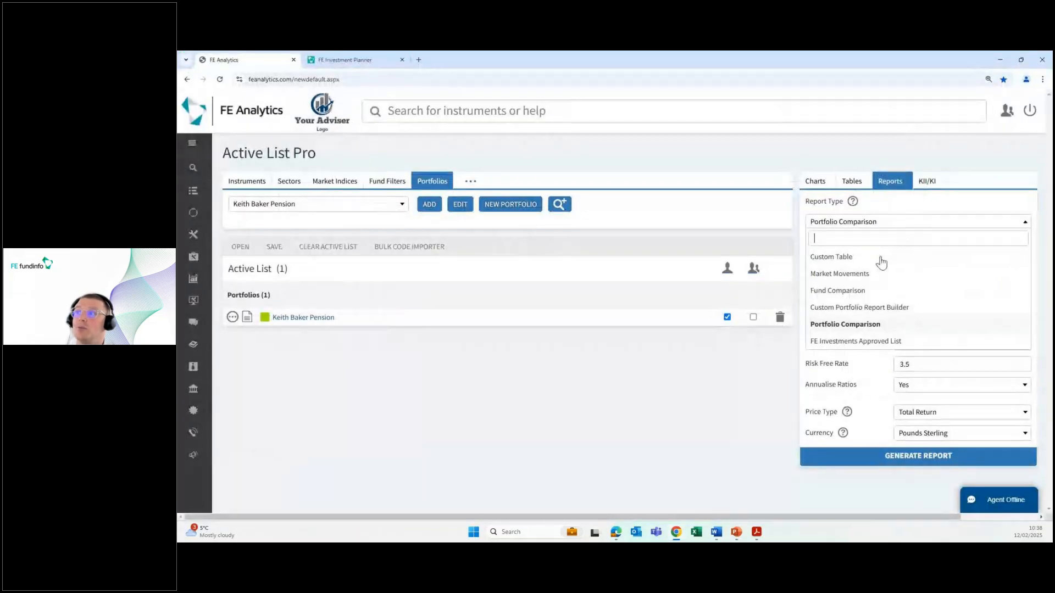
click(864, 309)
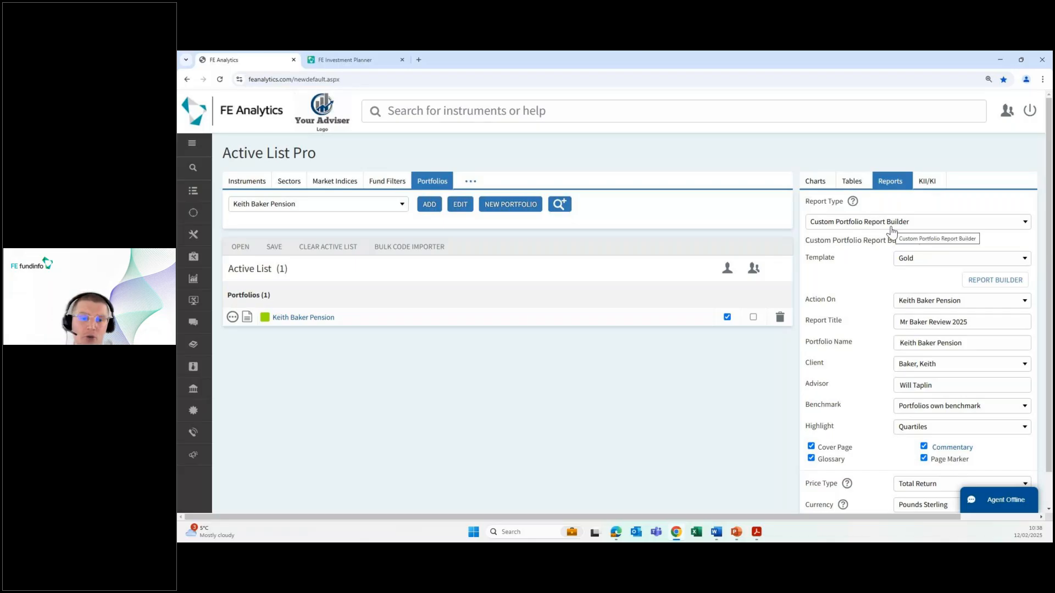
click(909, 271)
click(914, 291)
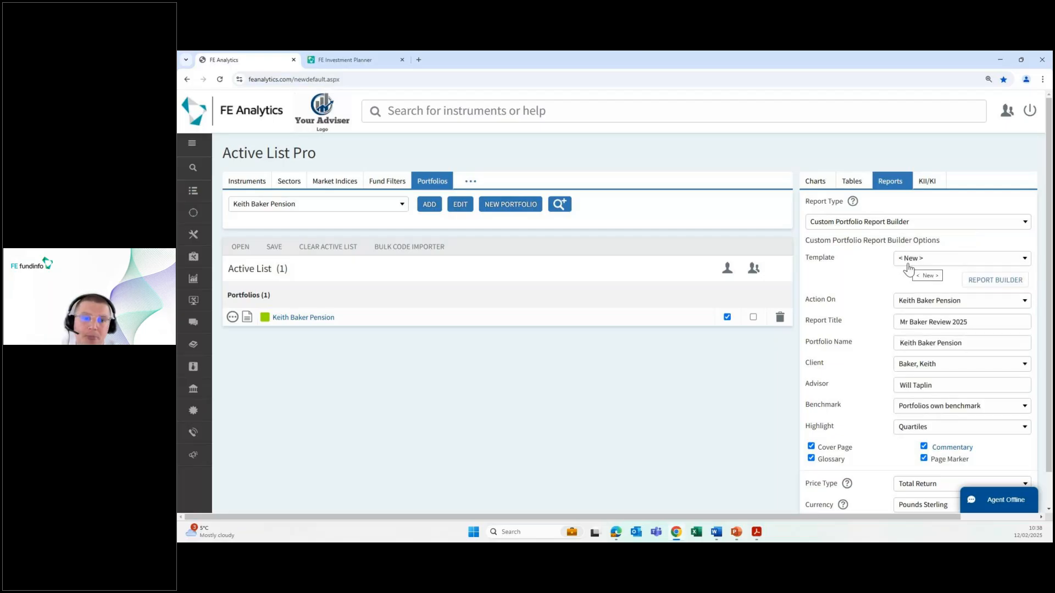
click(986, 291)
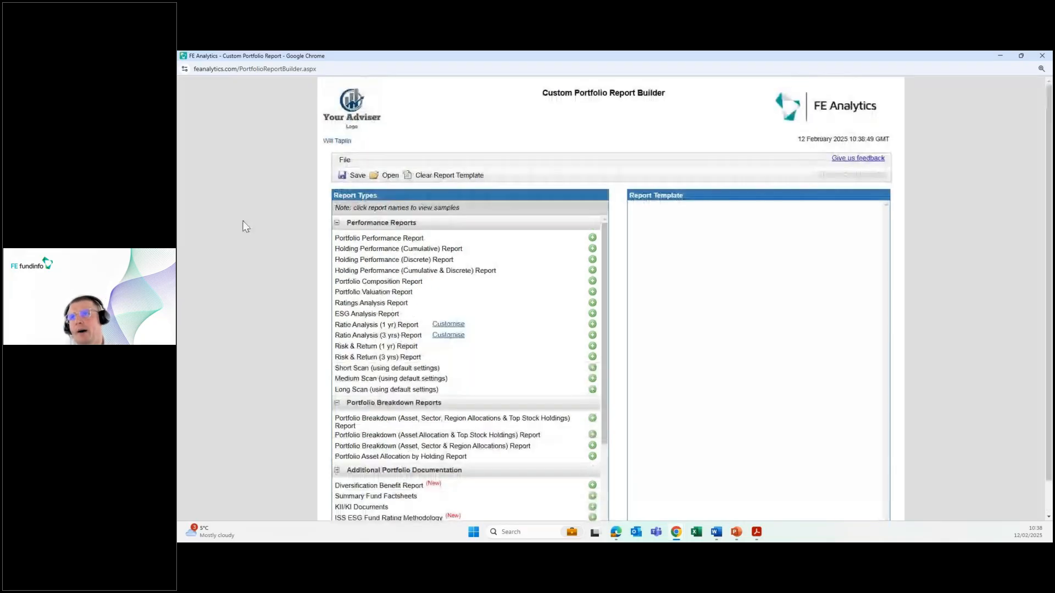
View the sample of the Portfolio Performance Report and close the preview
scroll(245, 223, down, 1)
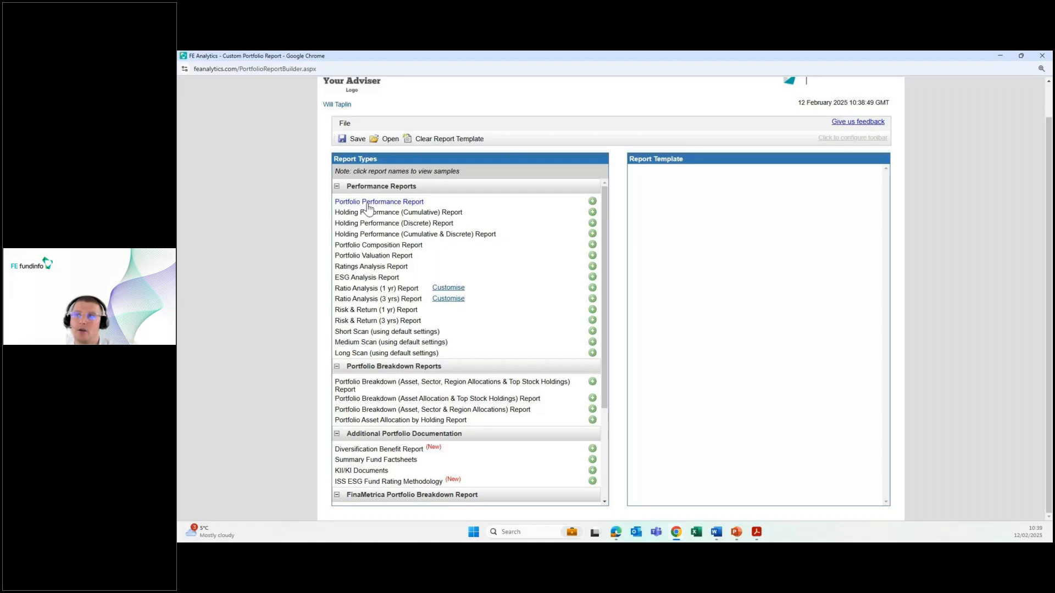
click(367, 205)
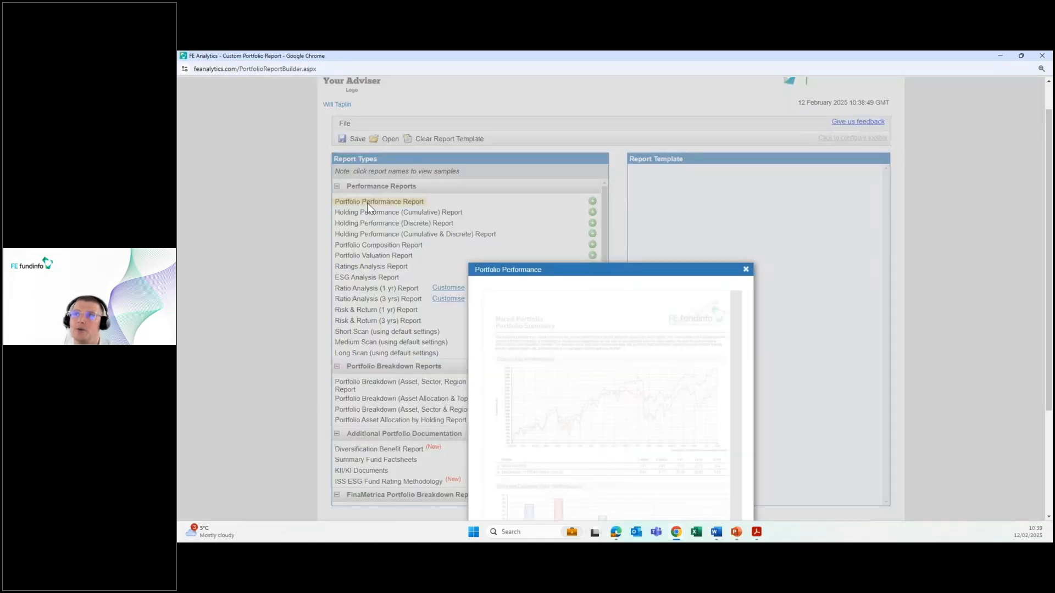
scroll(545, 272, down, 3)
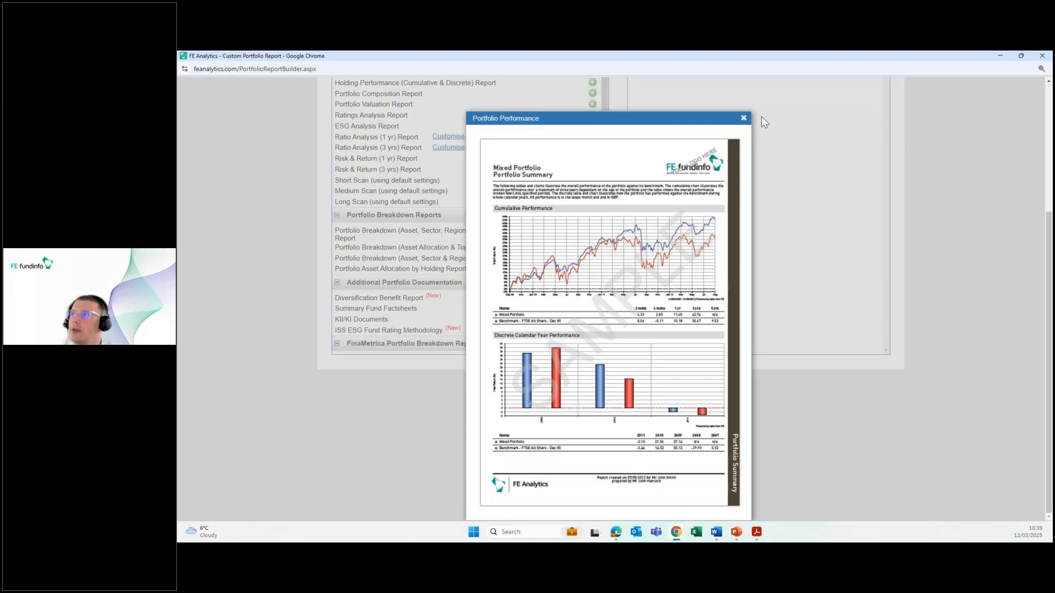
click(744, 119)
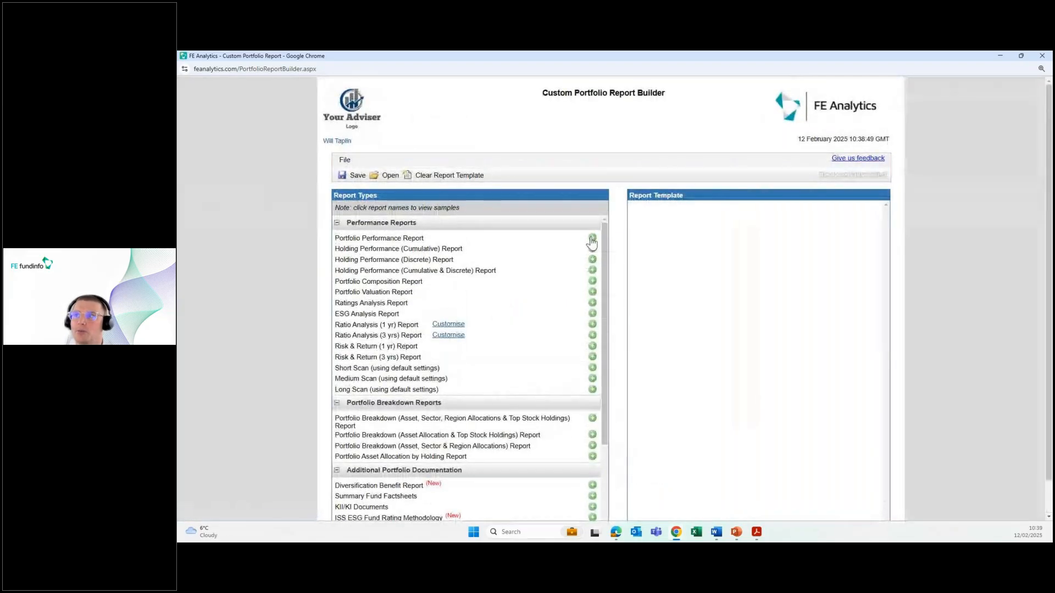
Fill the template with portfolio performance, cumulative and discrete holding performance, valuation, 3-year risk and return, and full breakdown reports, and close the builder unsaved
click(592, 238)
click(592, 248)
click(593, 260)
click(593, 292)
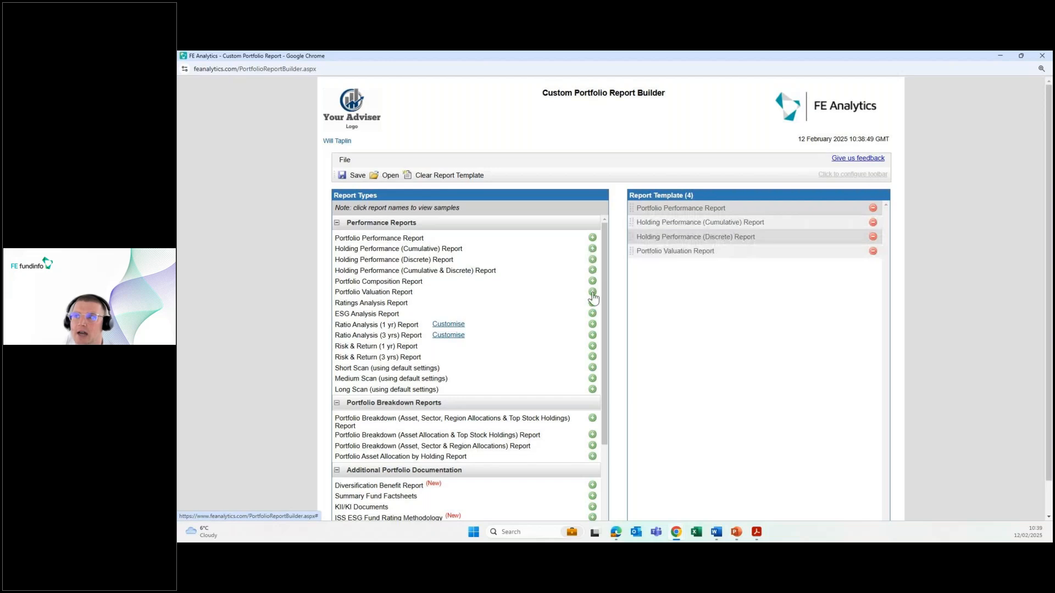
click(592, 357)
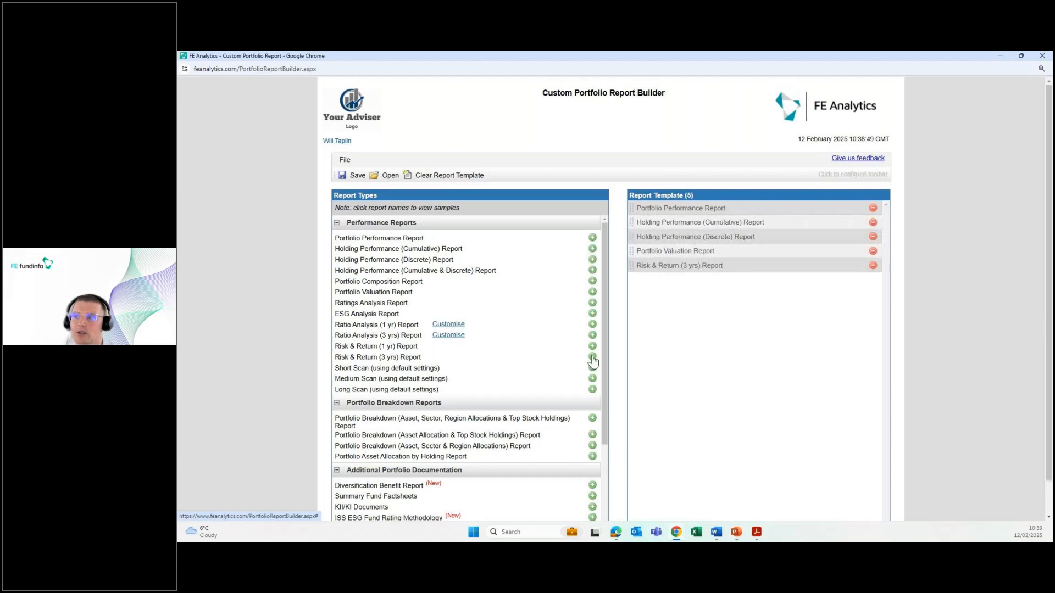
click(592, 418)
scroll(574, 432, down, 1)
scroll(574, 431, up, 1)
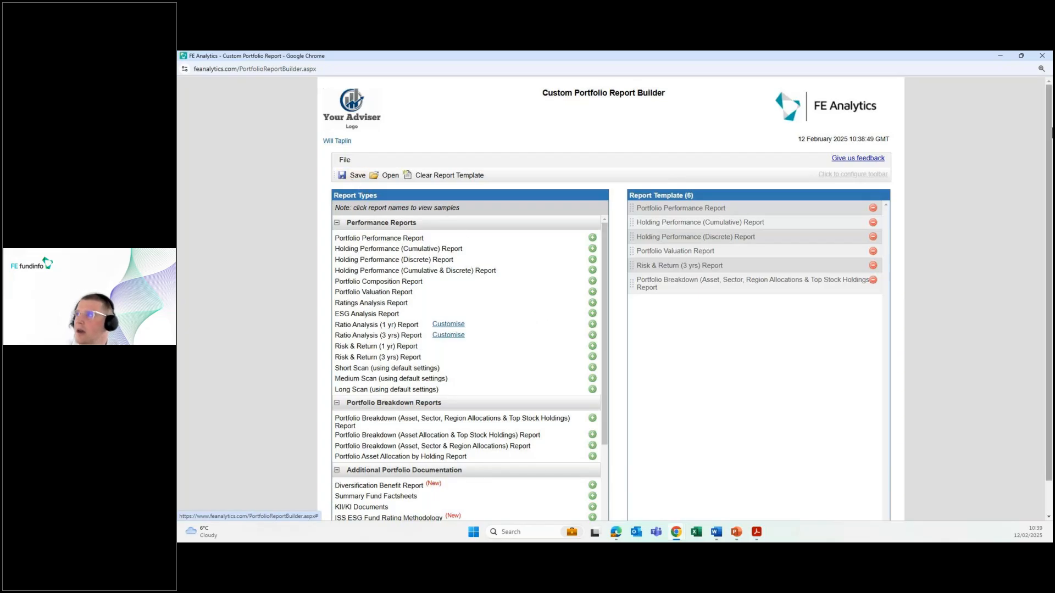
click(1043, 56)
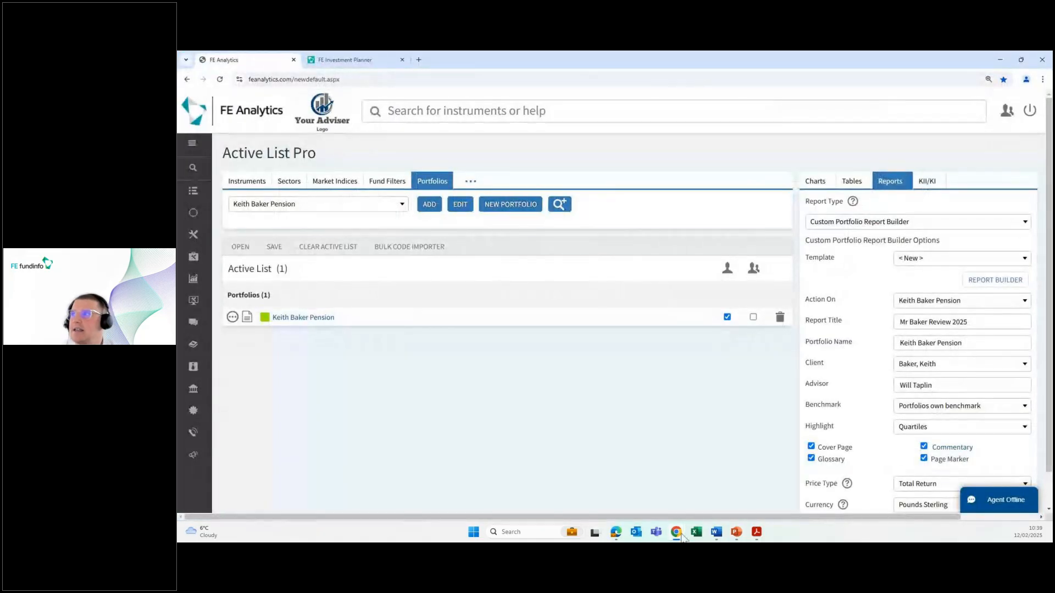
Select the Gold template for the custom portfolio report and generate the report
scroll(714, 499, down, 1)
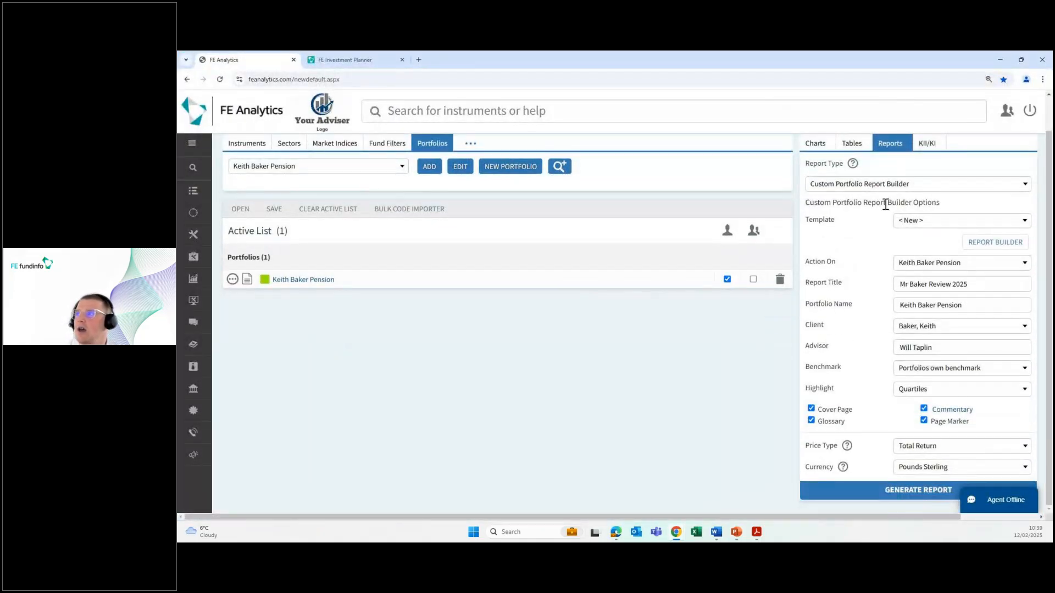
click(909, 228)
click(910, 356)
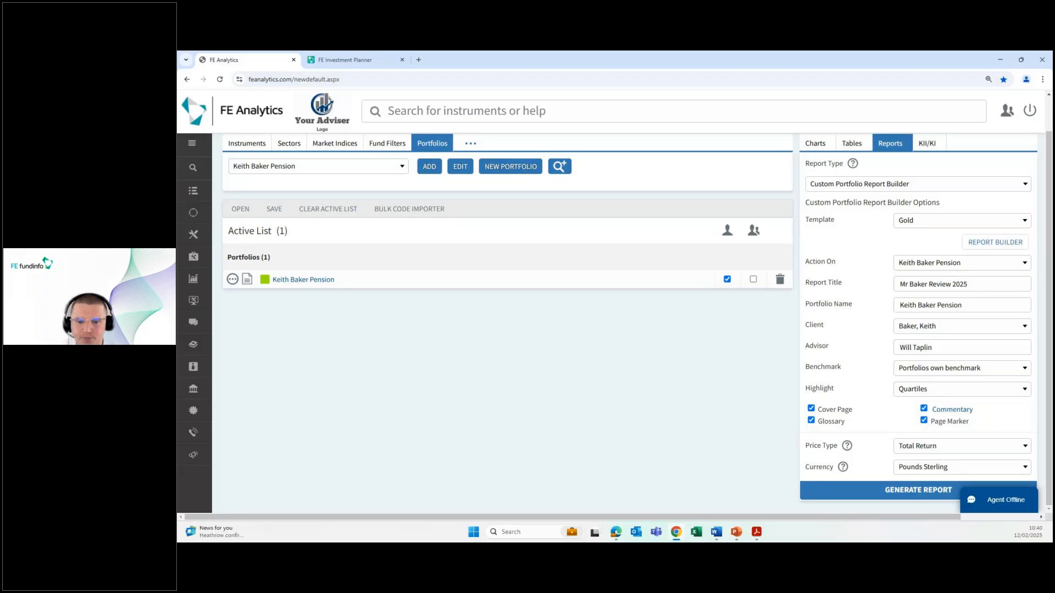
click(926, 494)
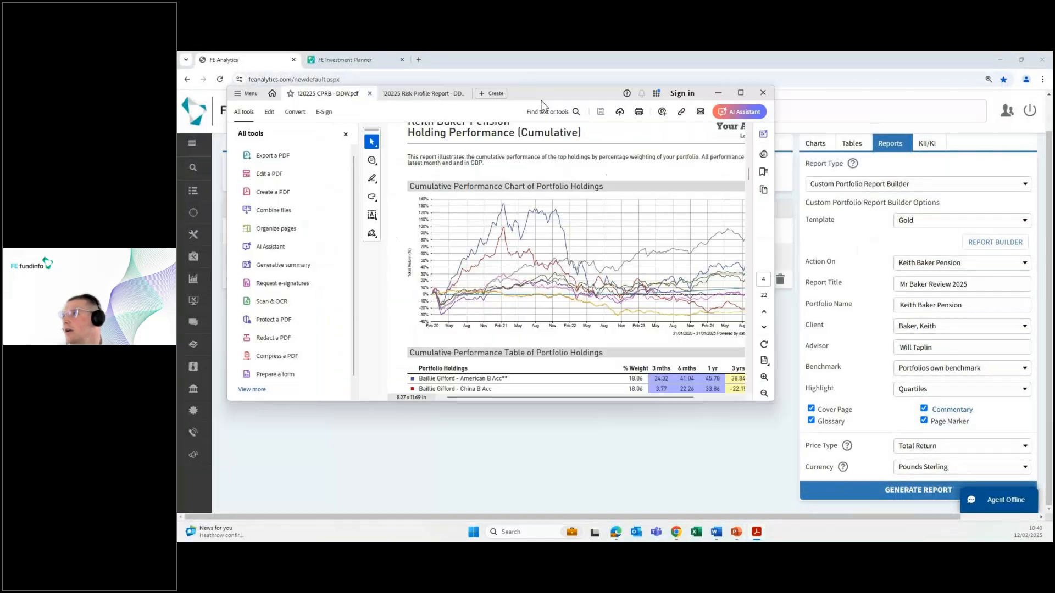
Enlarge the generated PDF report and review its cover page and client commentary letter
double_click(542, 100)
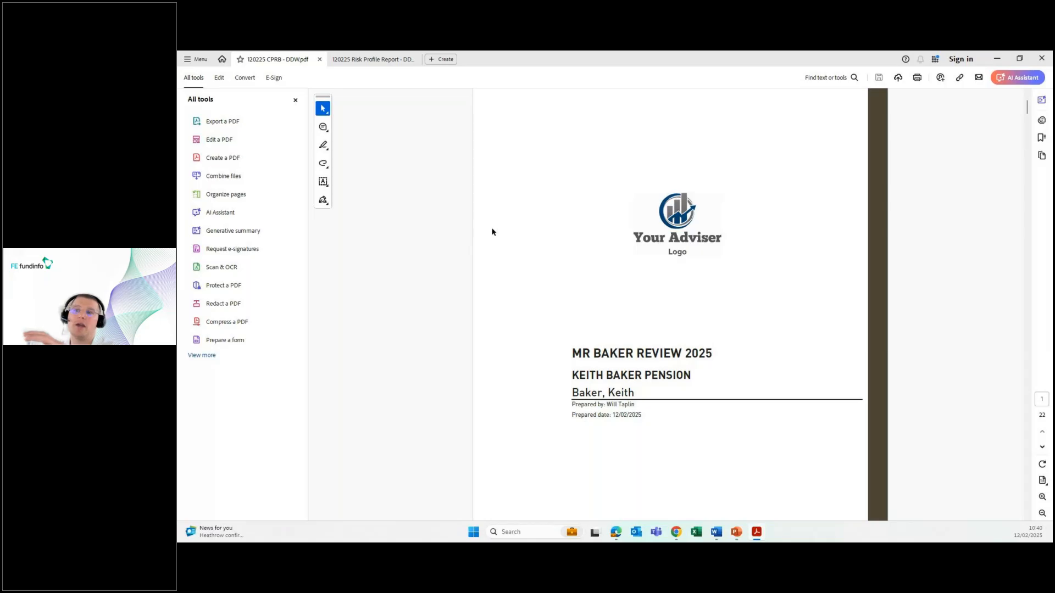
scroll(625, 354, down, 2)
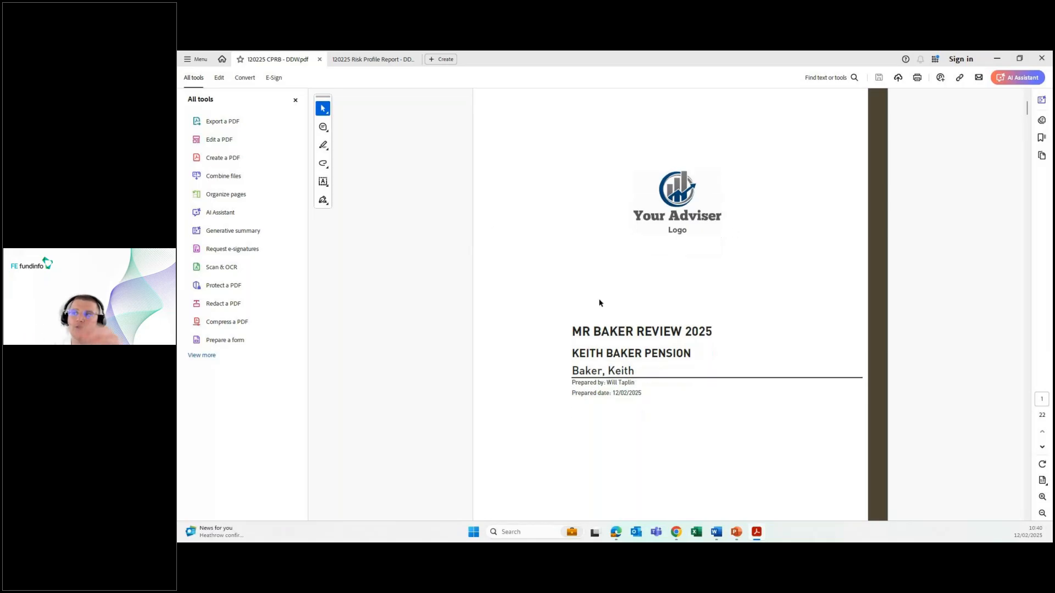
scroll(562, 329, down, 10)
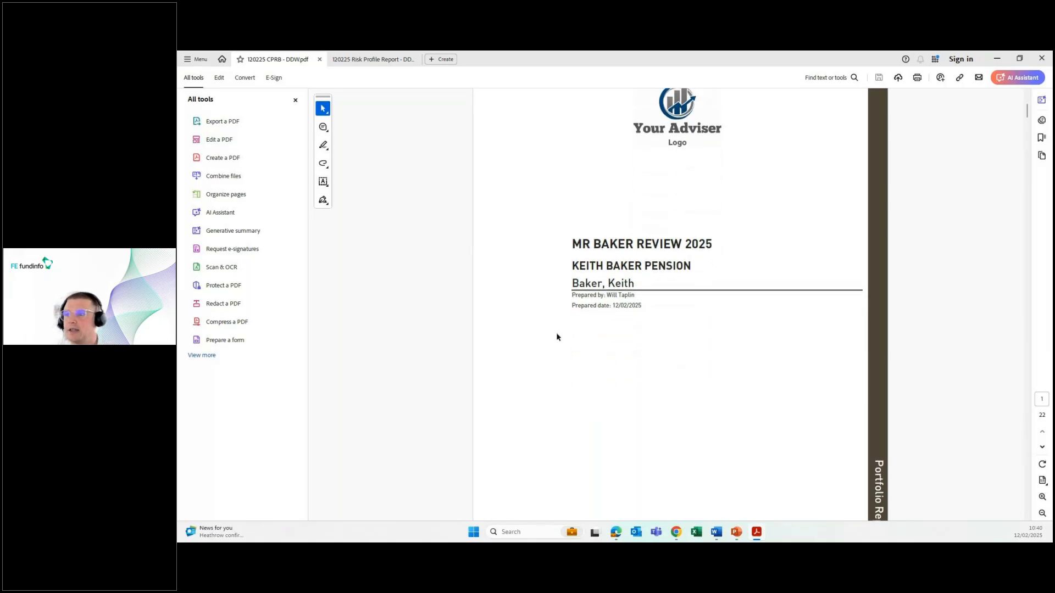
scroll(471, 354, down, 3)
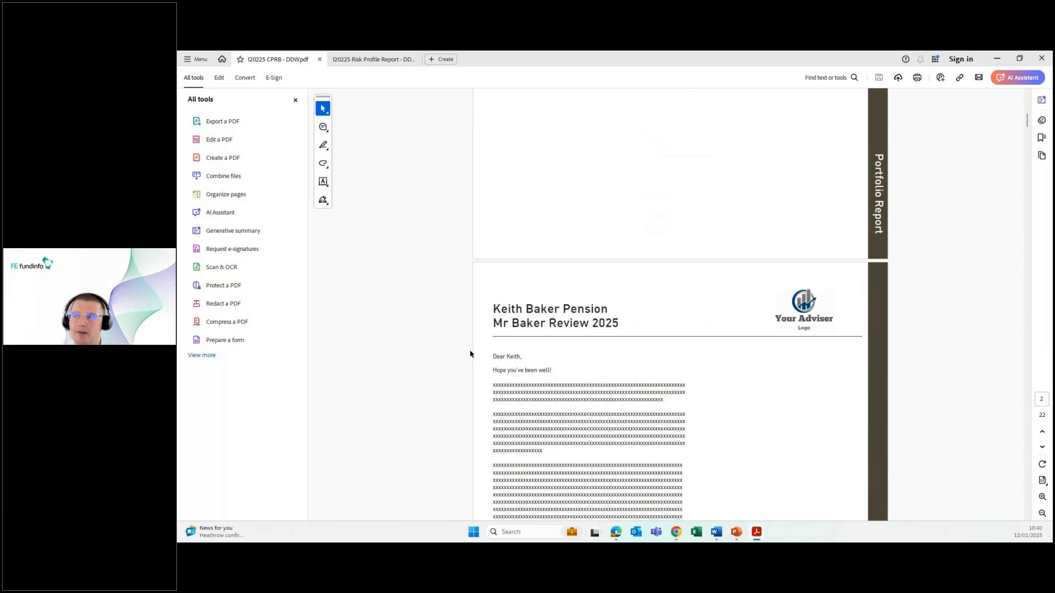
scroll(470, 354, down, 5)
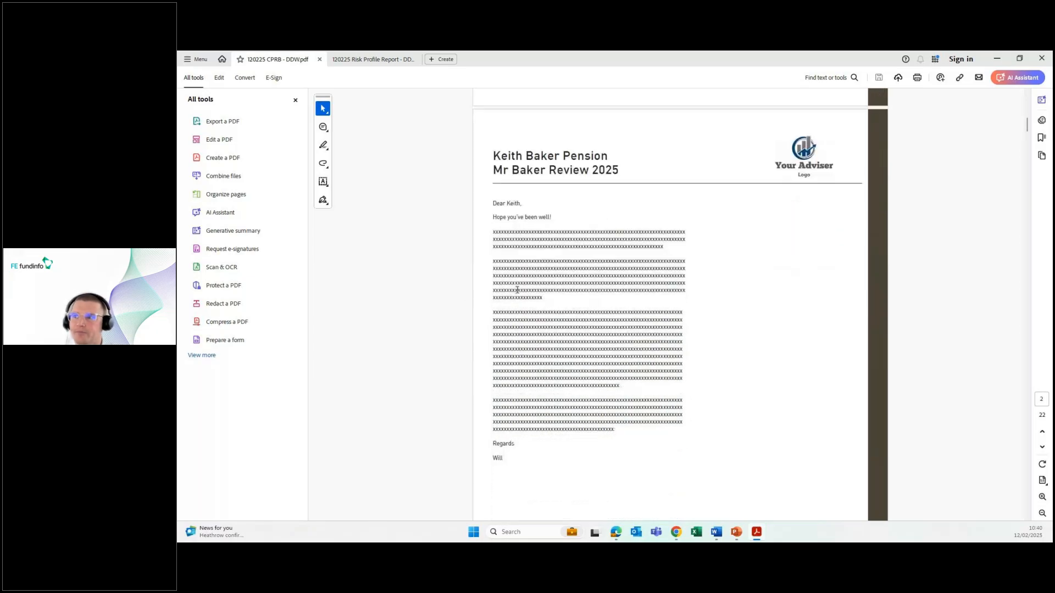
Examine the Portfolio Summary page, comparing cumulative and discrete calendar year performance of the portfolio against its benchmark
scroll(522, 288, down, 10)
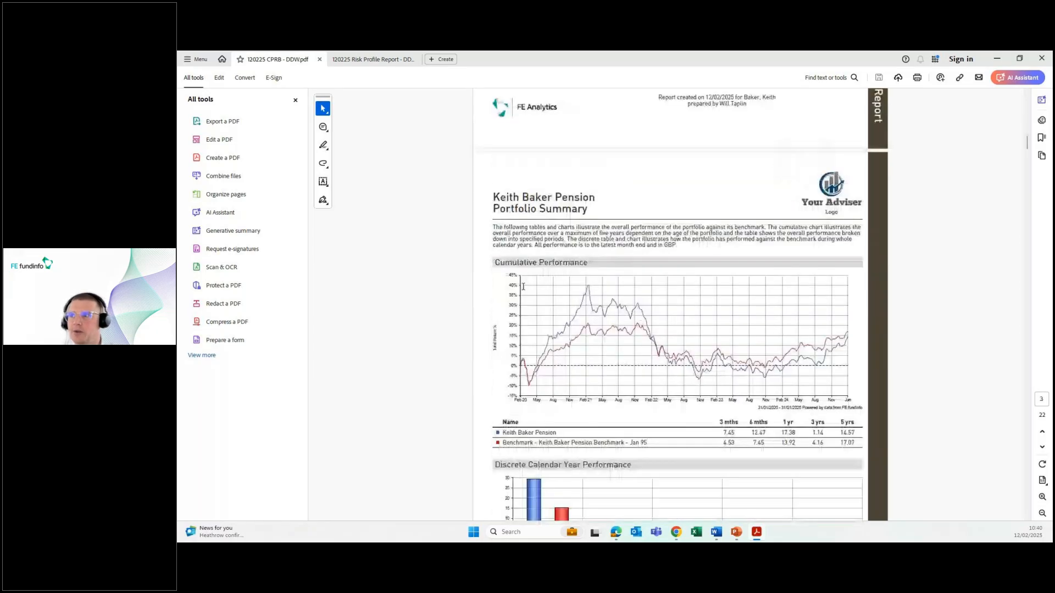
scroll(523, 283, down, 1)
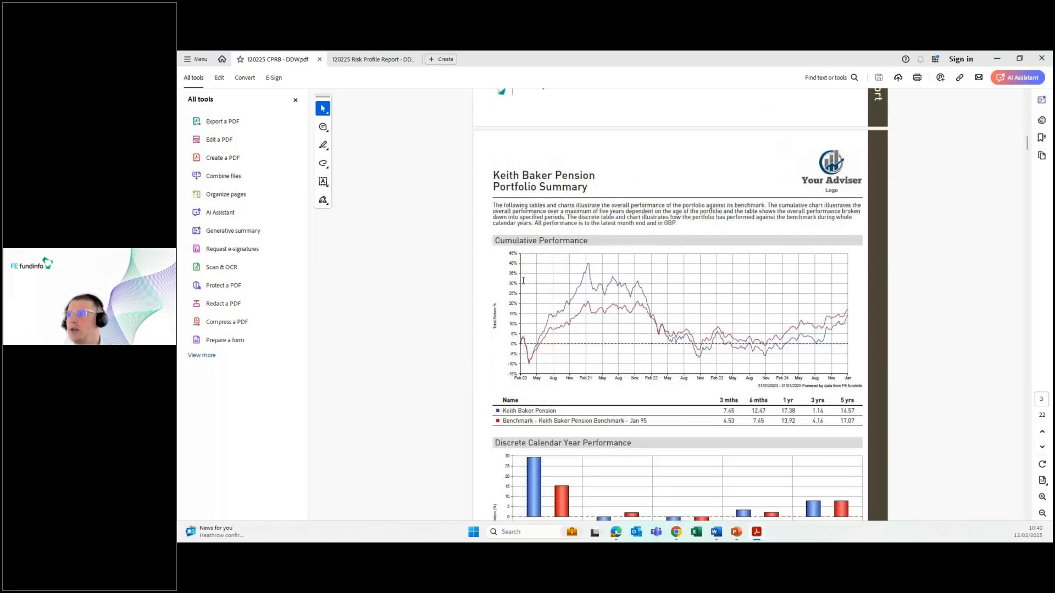
scroll(511, 307, up, 3)
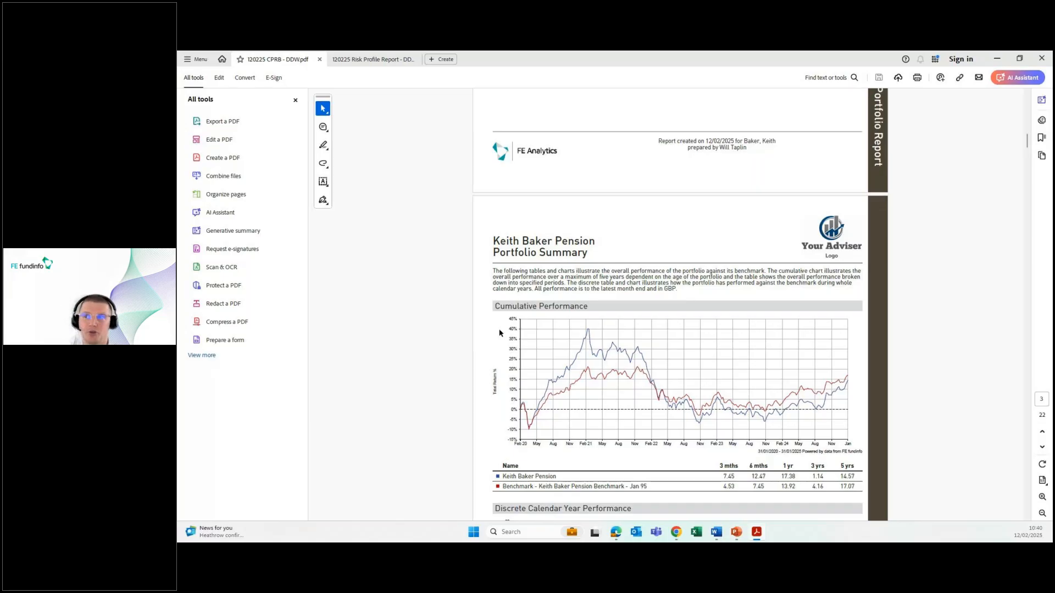
scroll(500, 333, down, 7)
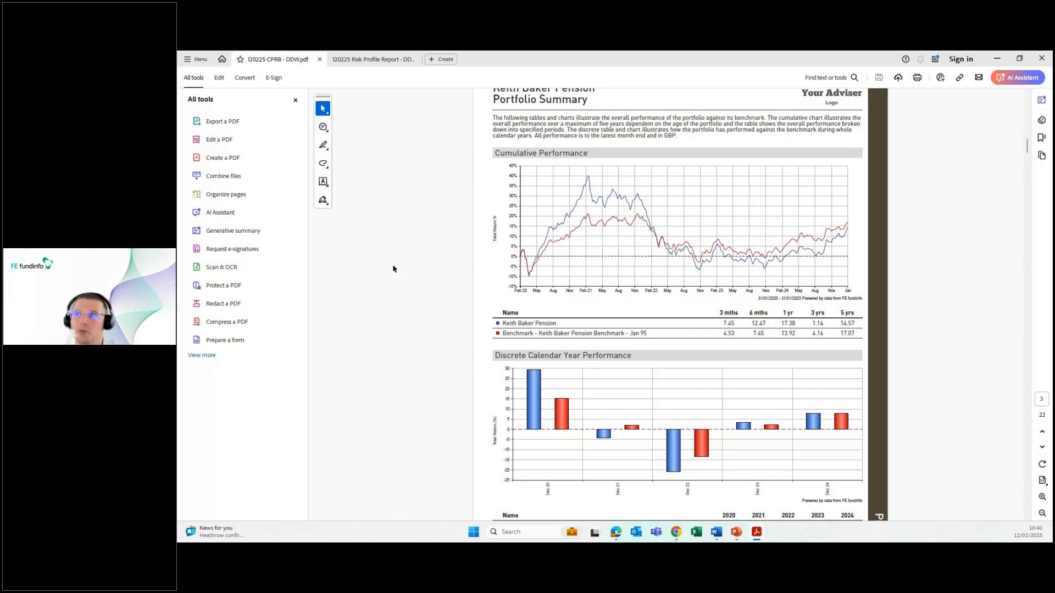
scroll(392, 269, down, 1)
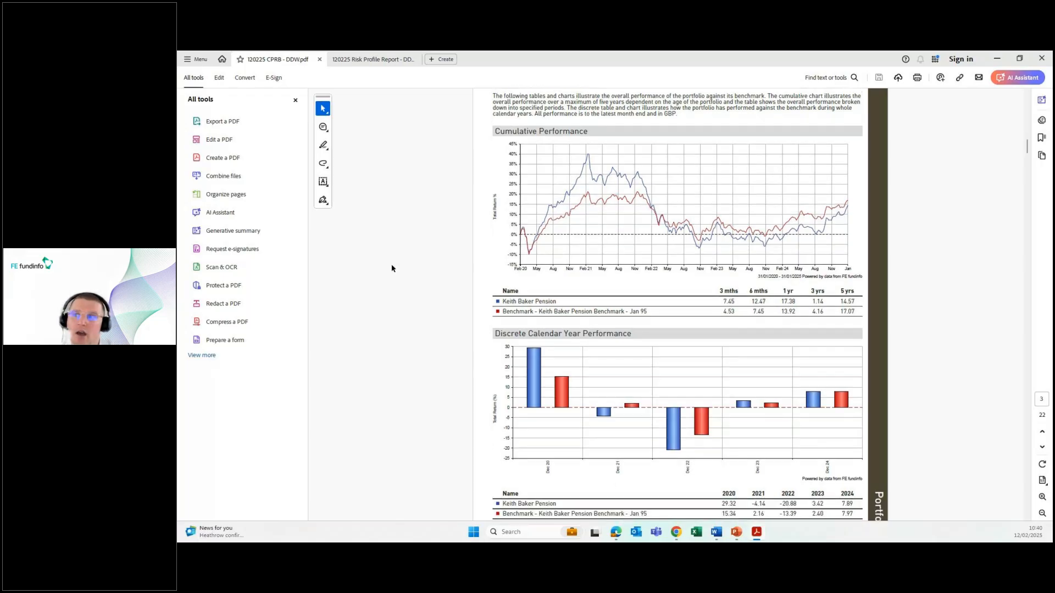
scroll(391, 269, down, 3)
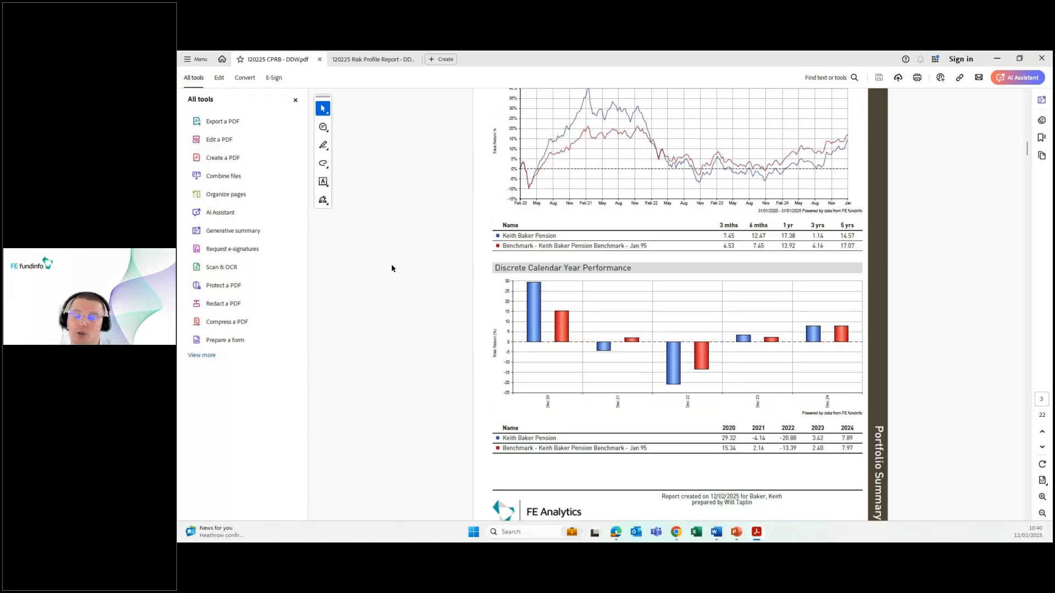
scroll(392, 268, down, 3)
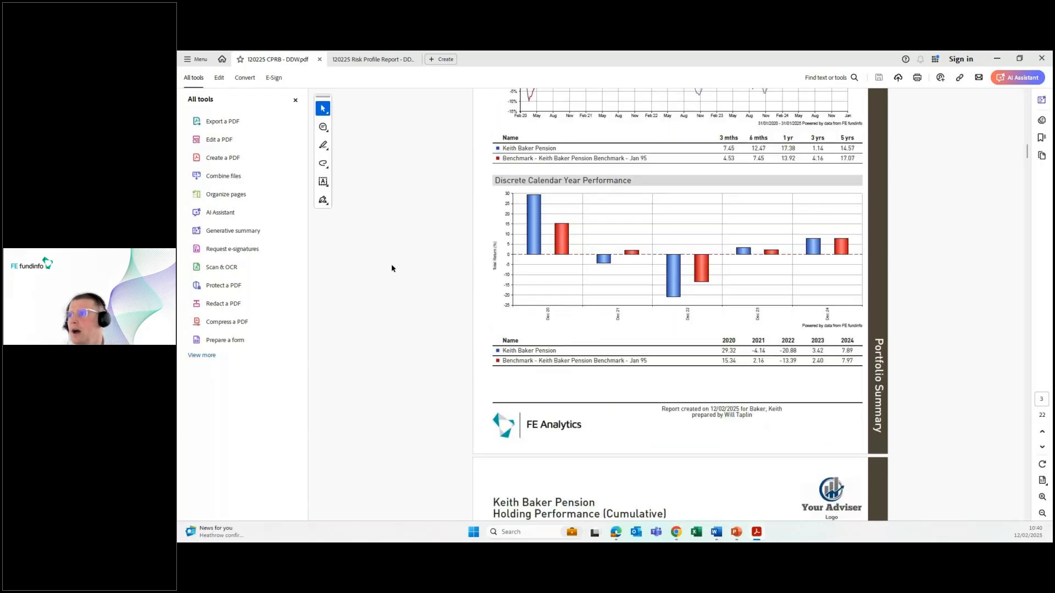
scroll(391, 268, up, 4)
scroll(392, 268, up, 5)
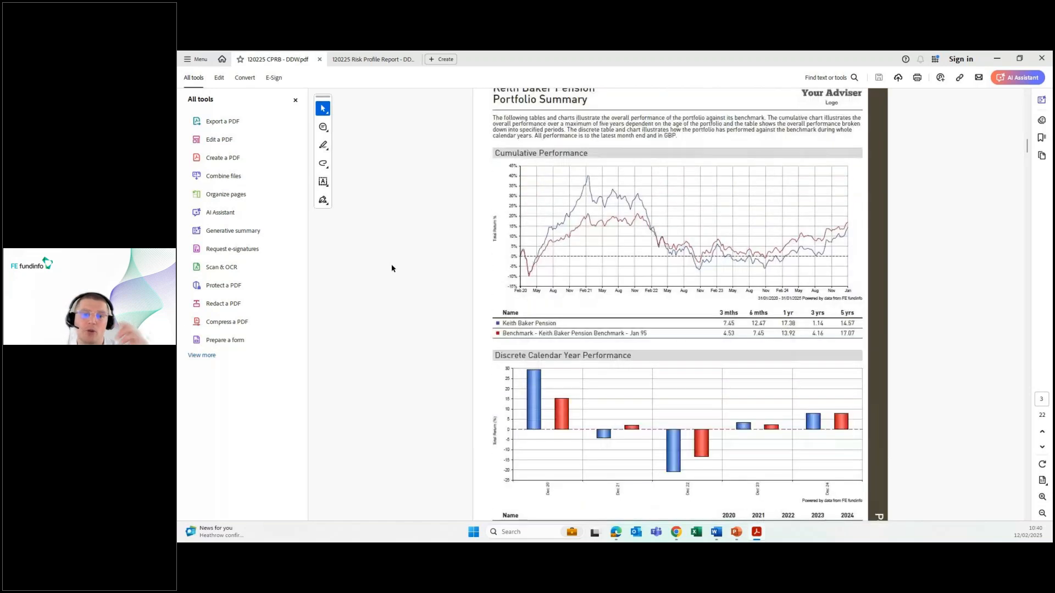
scroll(392, 268, up, 2)
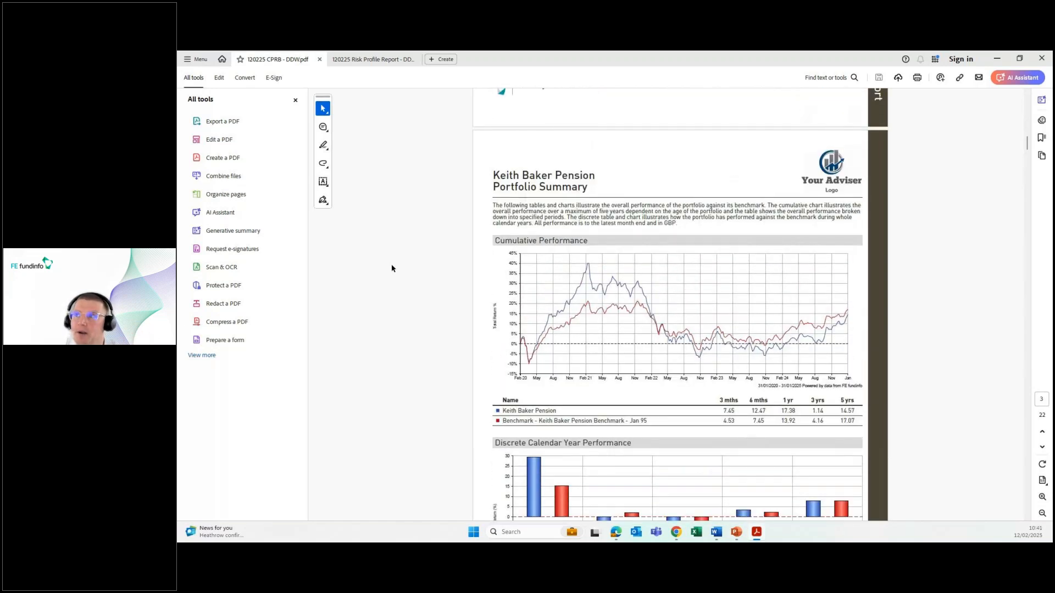
scroll(392, 268, down, 1)
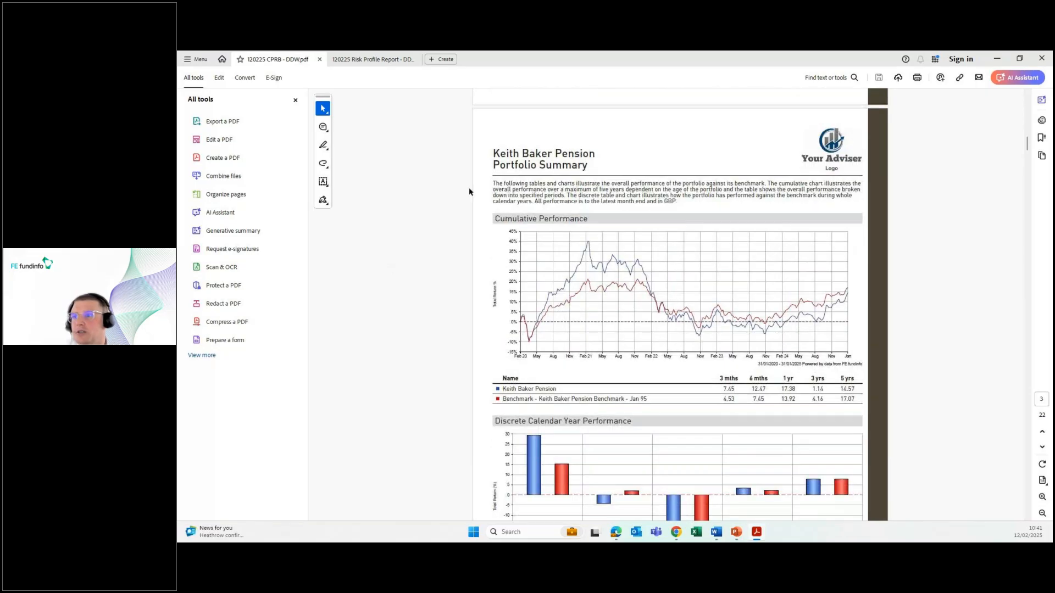
scroll(500, 330, down, 1)
scroll(541, 257, down, 5)
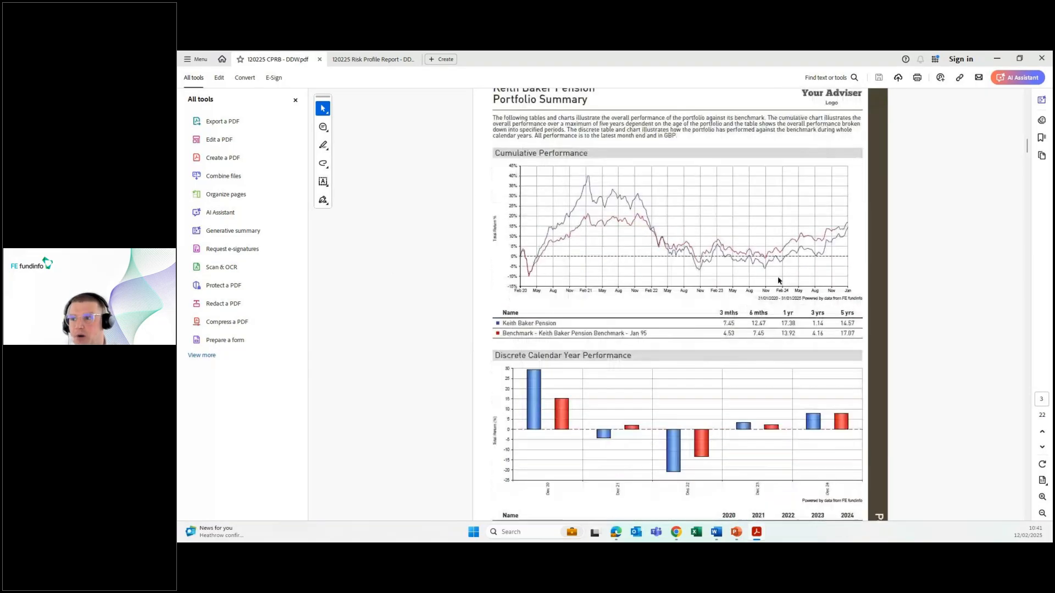
Review the holding performance pages with the cumulative chart and the quartile-highlighted cumulative and discrete tables
scroll(415, 335, down, 5)
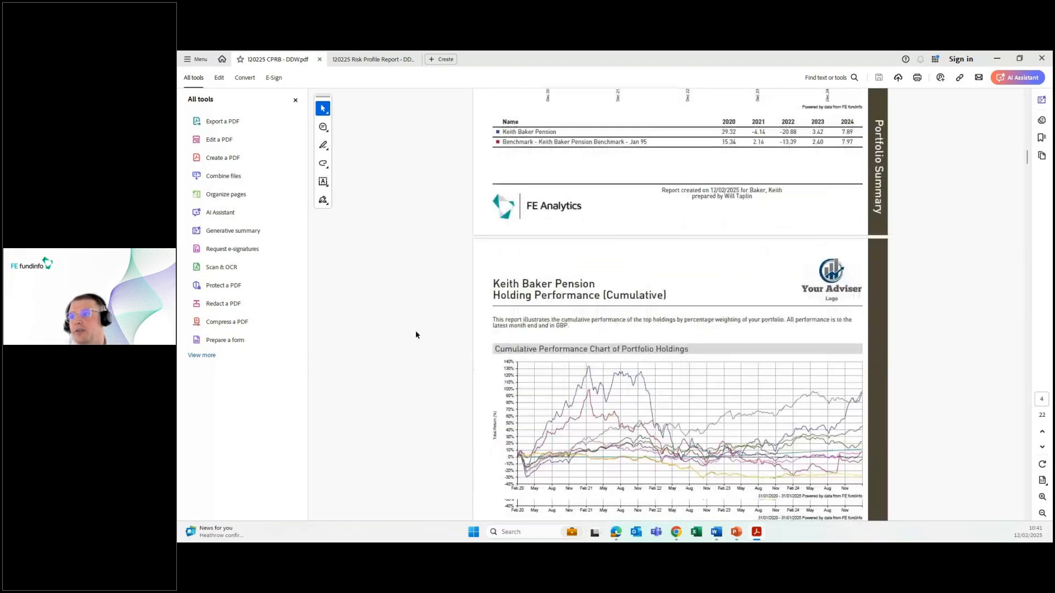
scroll(426, 269, down, 1)
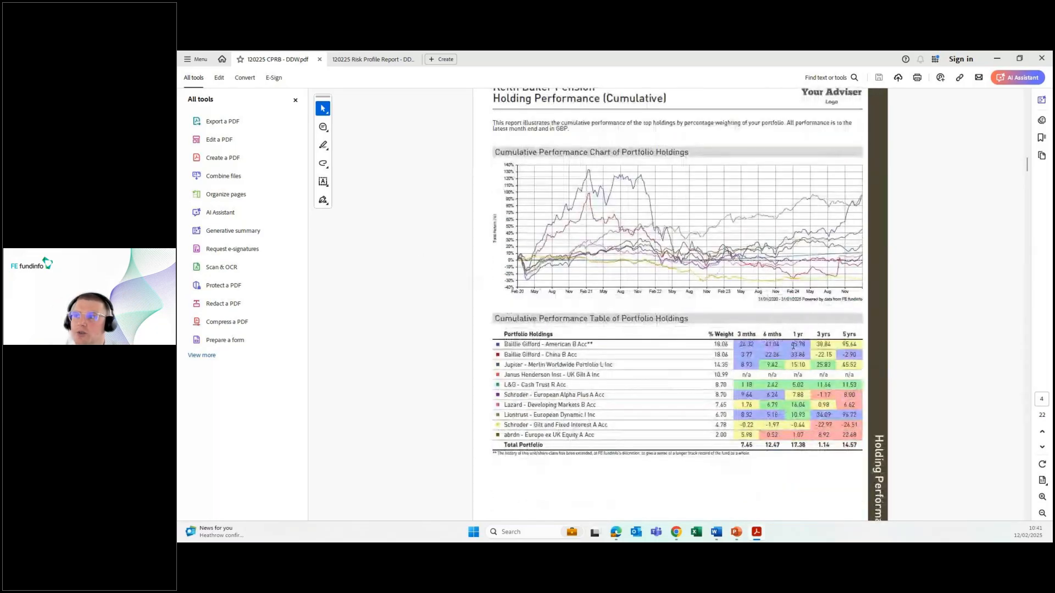
scroll(679, 331, down, 1)
scroll(678, 327, down, 8)
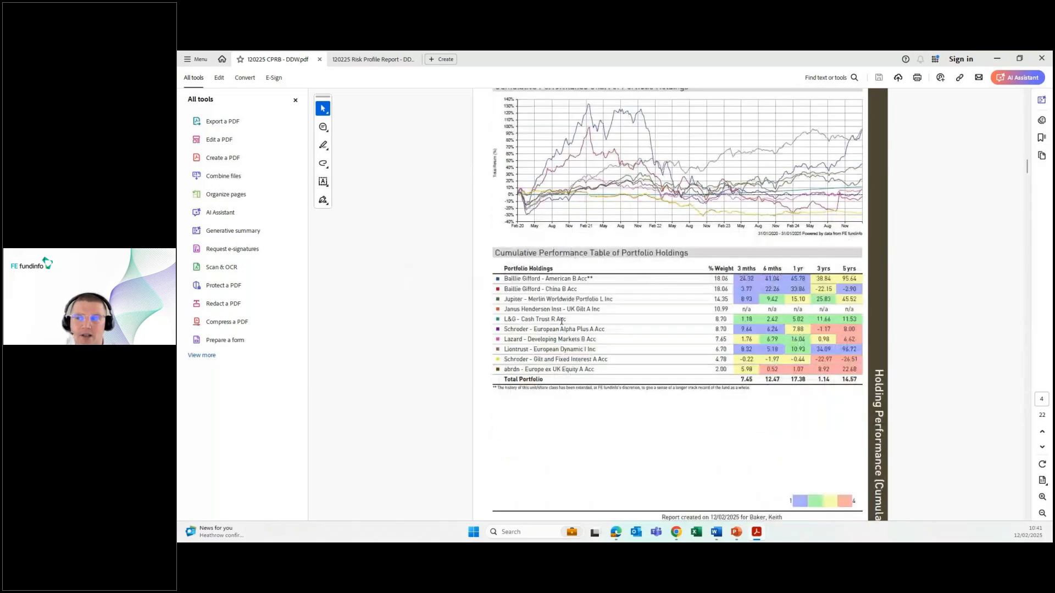
scroll(387, 363, down, 2)
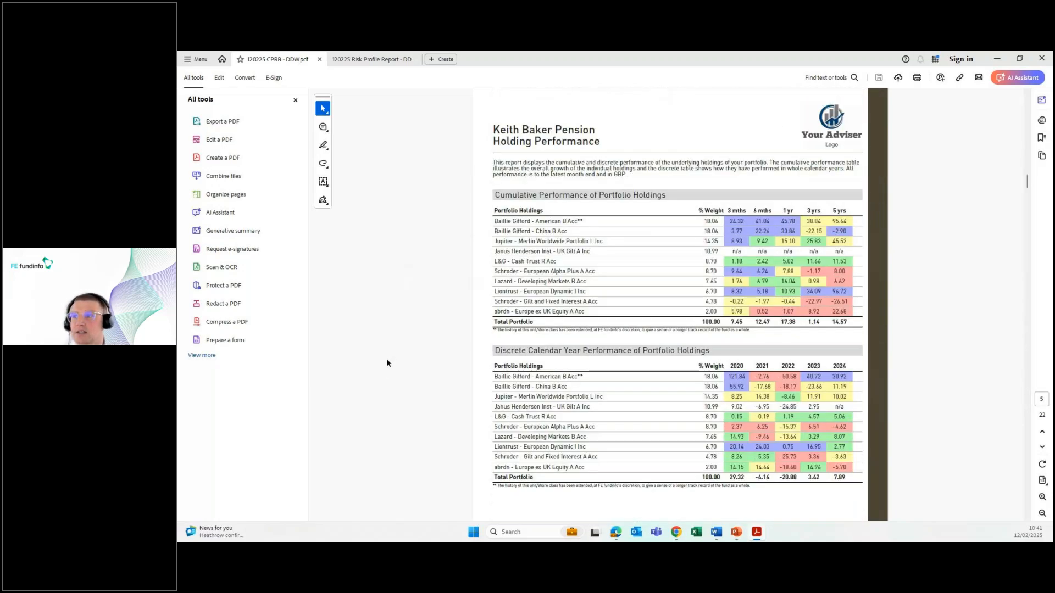
Look through the valuation, 3-year ratio analysis, portfolio breakdown, asset allocation by holding and fund factsheet pages
scroll(388, 363, down, 20)
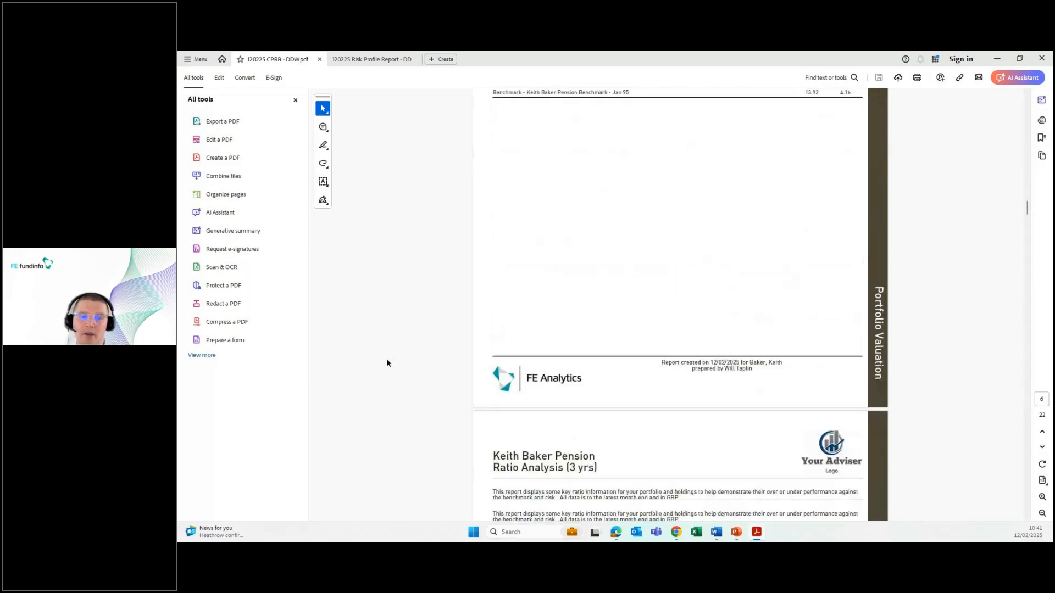
scroll(387, 363, down, 1)
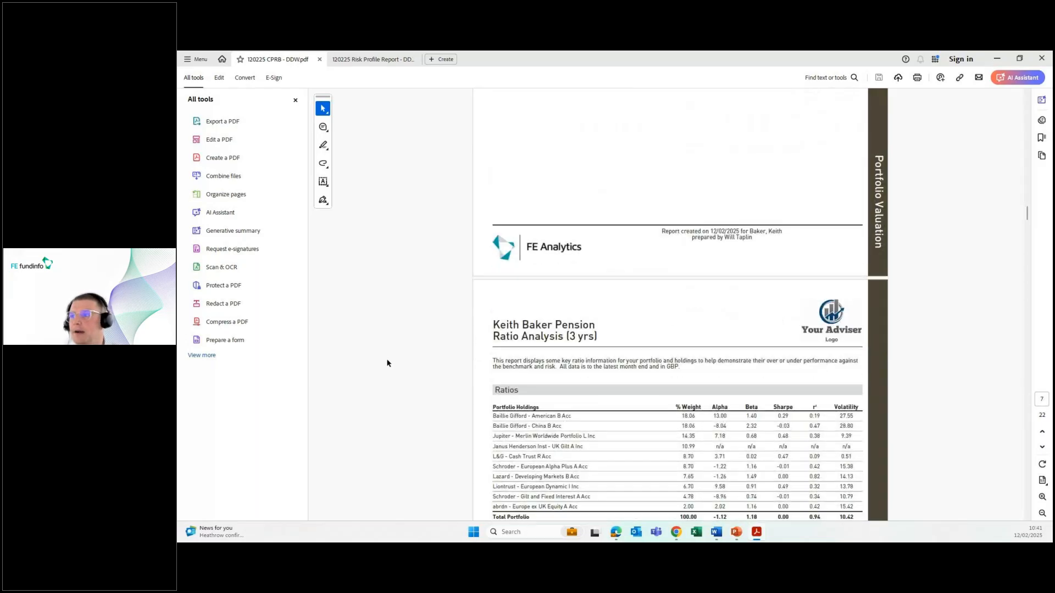
scroll(388, 362, down, 12)
scroll(389, 365, down, 5)
scroll(389, 367, down, 1)
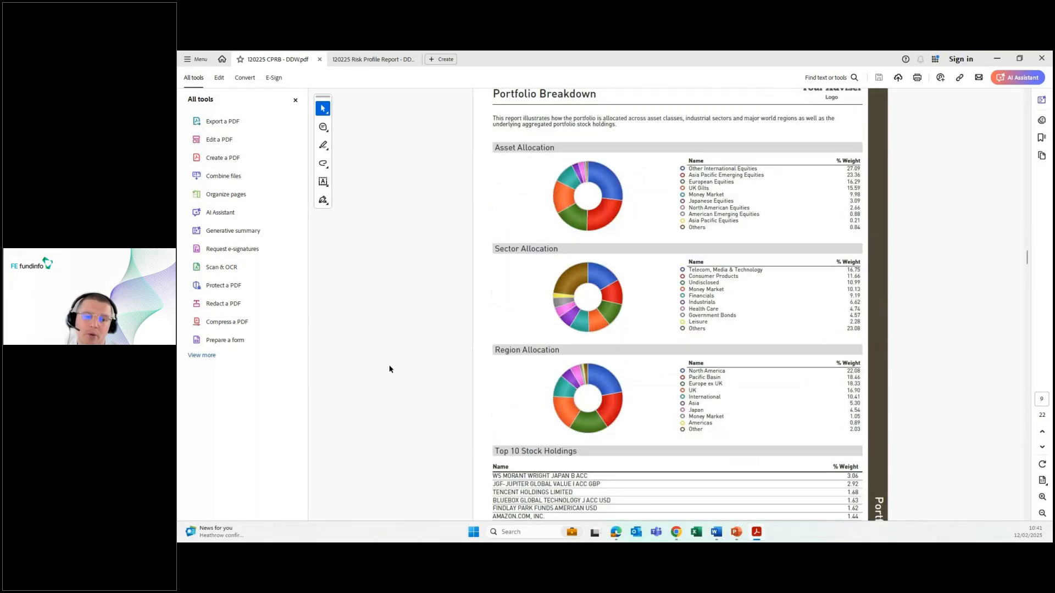
scroll(389, 369, down, 10)
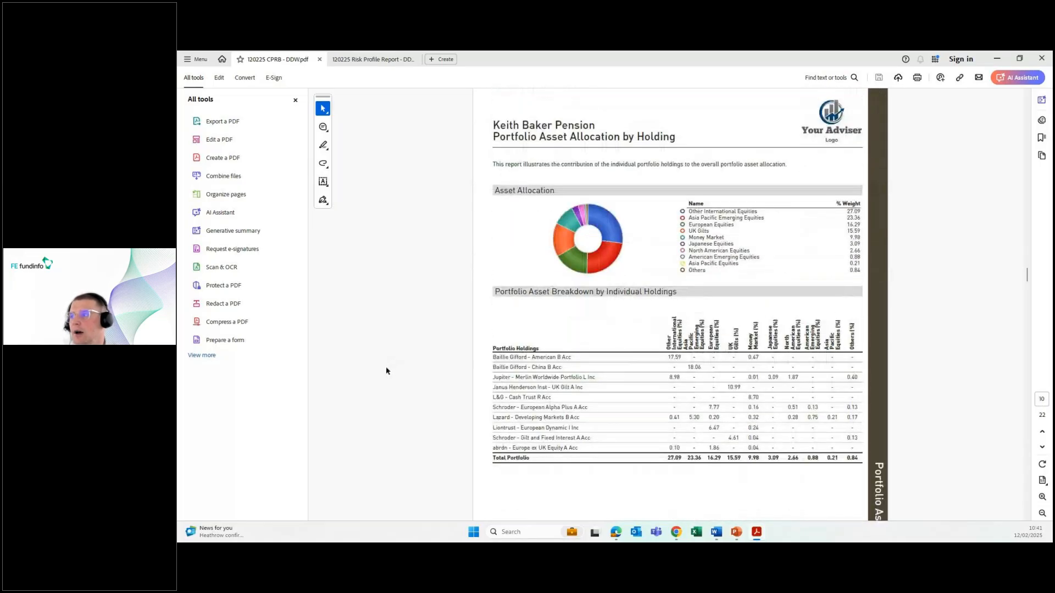
scroll(386, 371, down, 9)
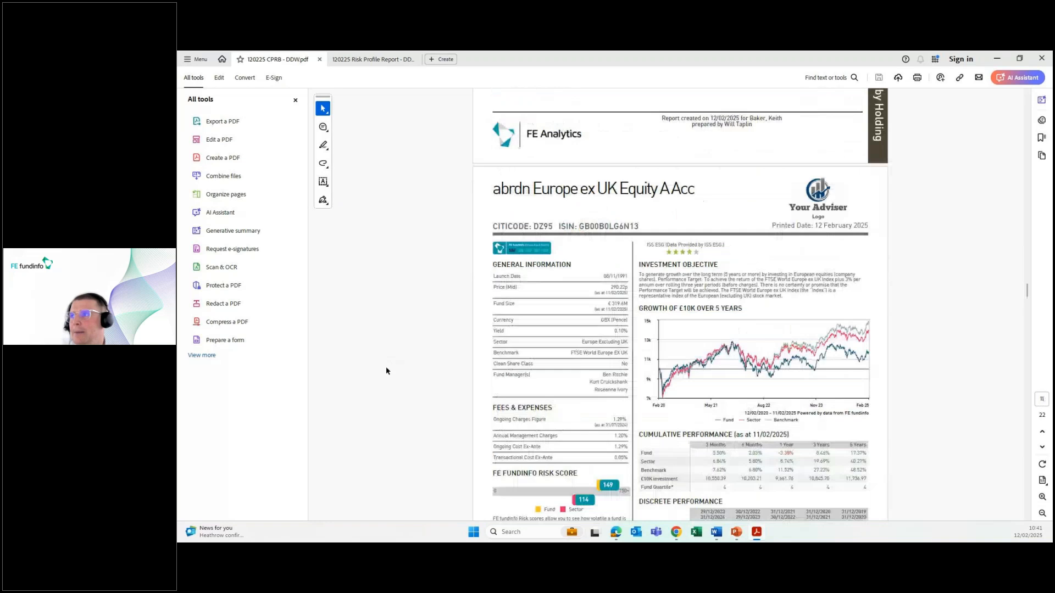
scroll(385, 365, down, 1)
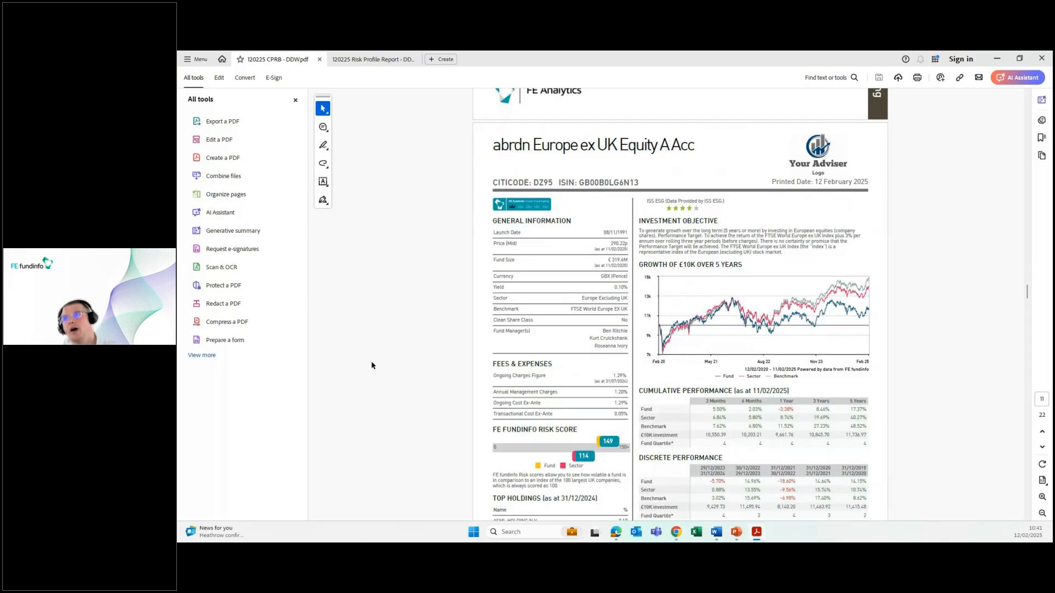
scroll(372, 365, up, 6)
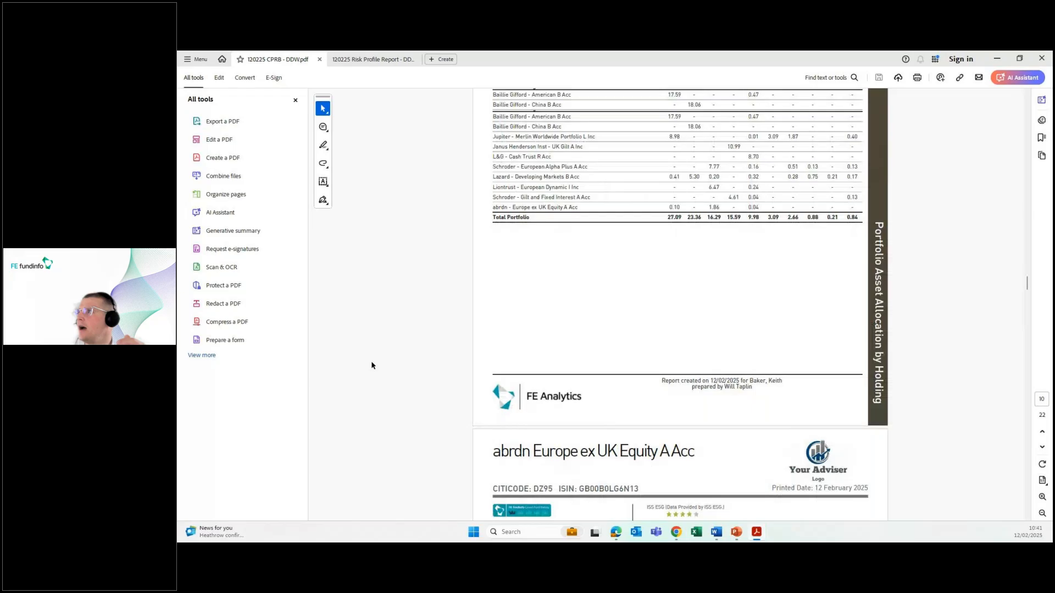
Switch back to FE Analytics in the browser and open the Investment Planner portfolio tool
key(alt+Tab)
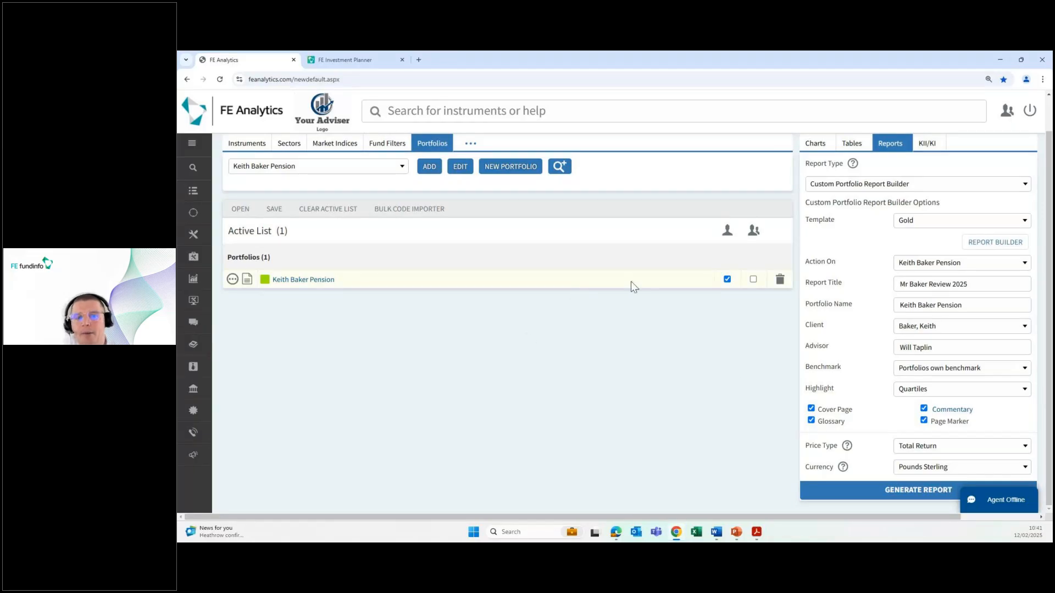
mouse_move(192, 231)
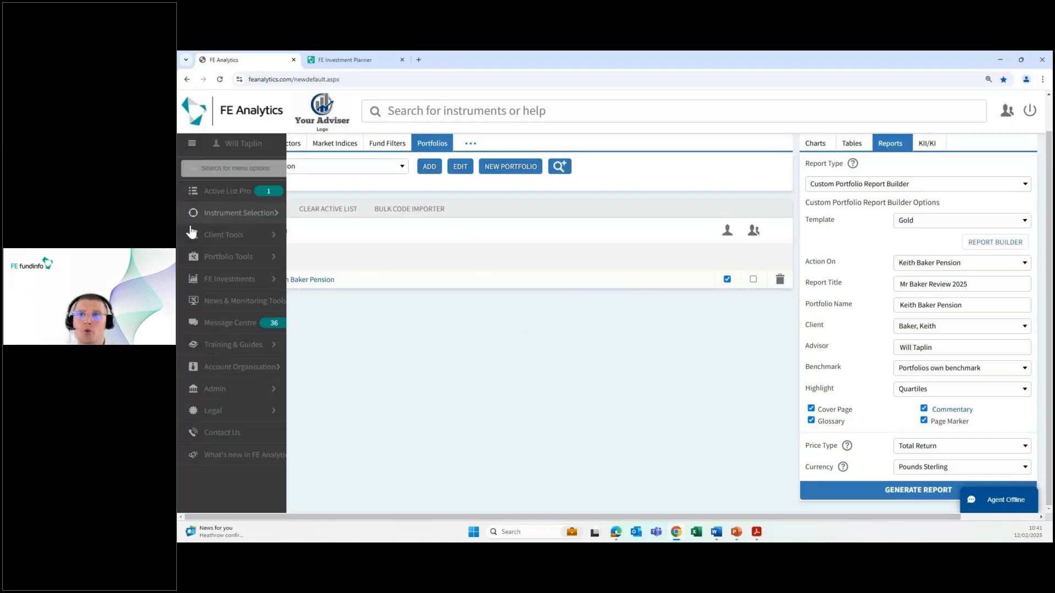
click(215, 257)
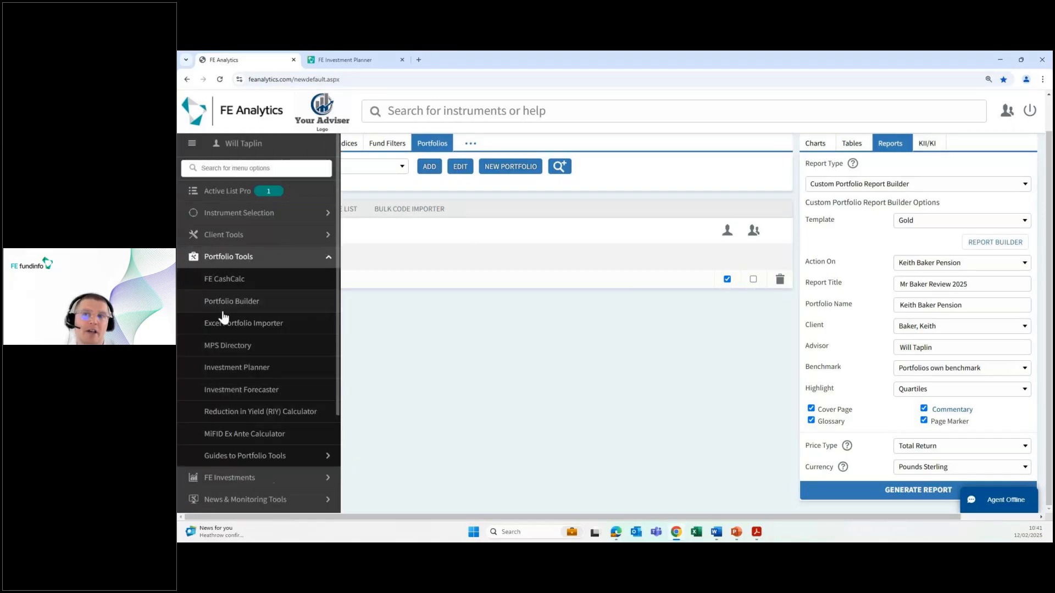
click(229, 371)
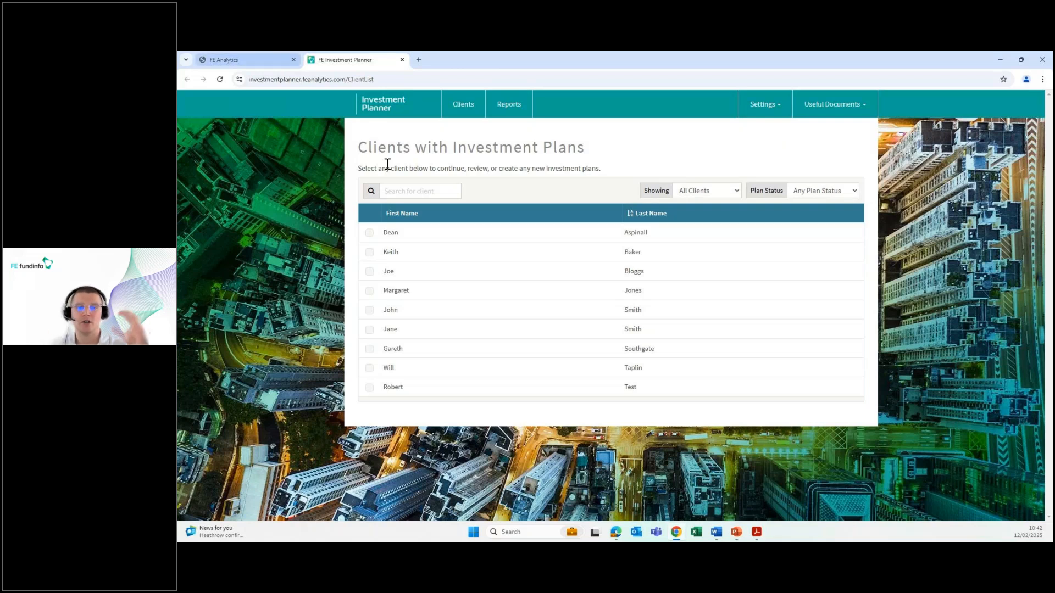
Start a new investment plan for the pension portfolio's client and enter 12/02/05 as the plan name
click(443, 364)
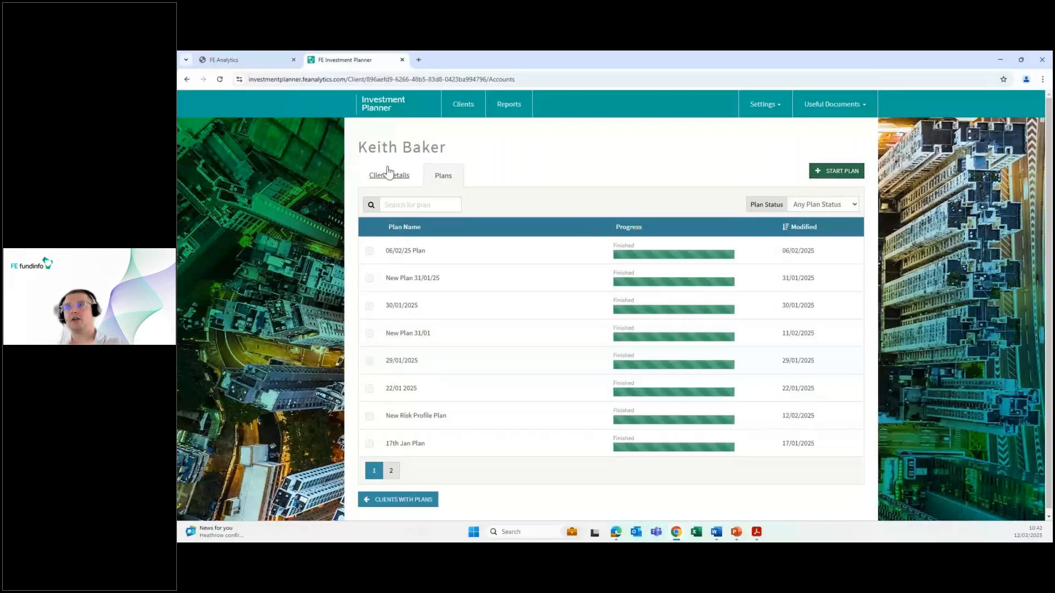
click(478, 251)
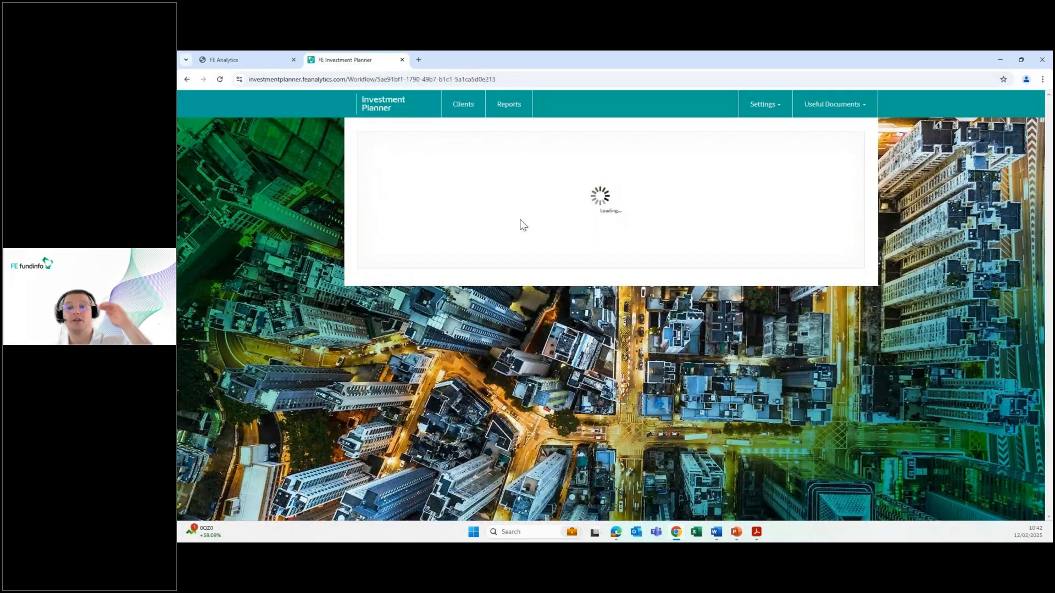
text(1)
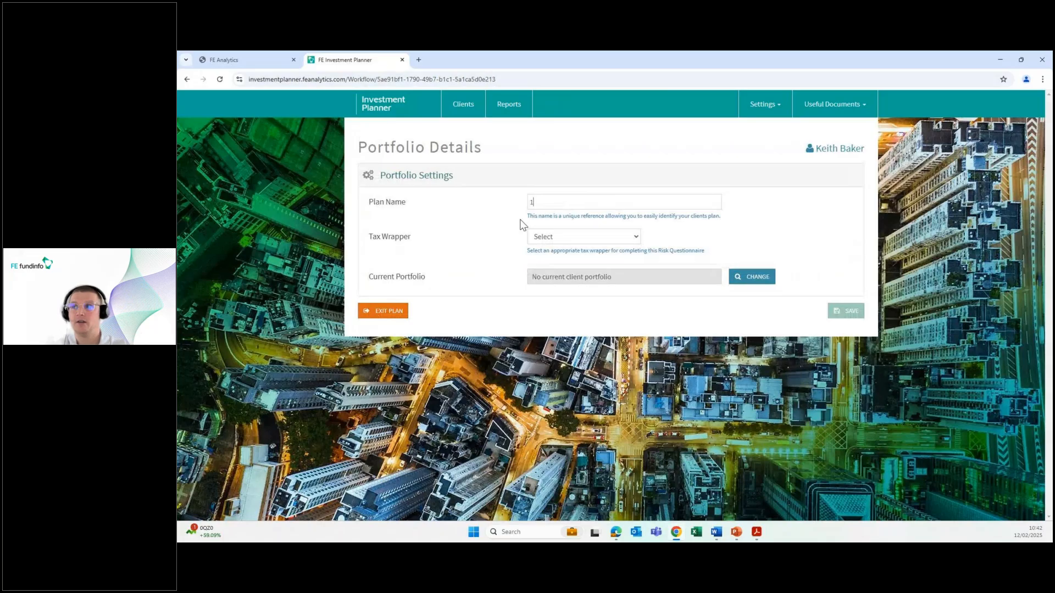
text(2/02/05)
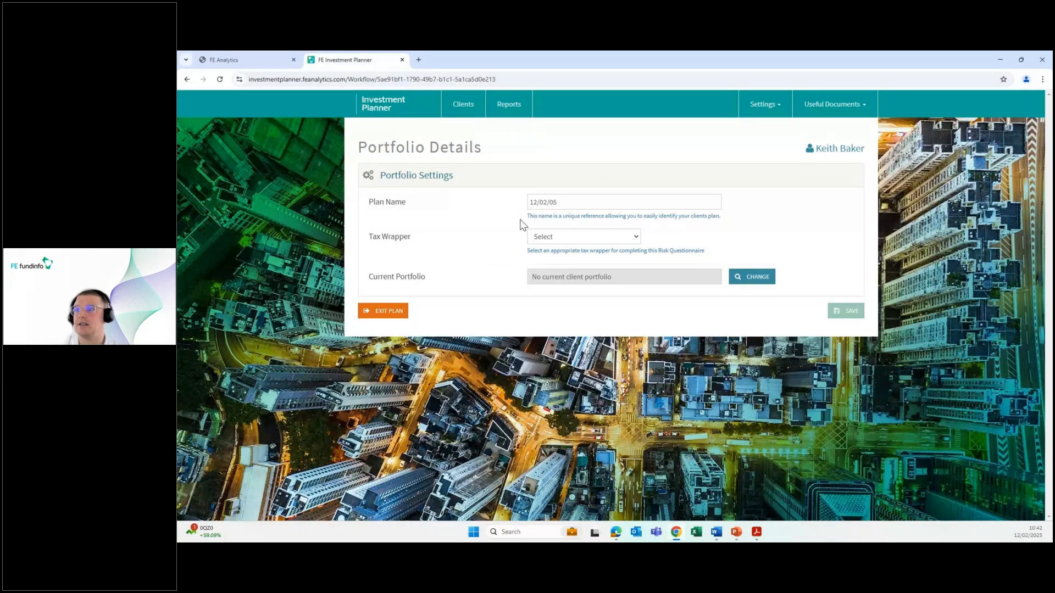
Correct the plan name to 12/02/25, set the tax wrapper to Personal Pension and choose the client's pension as the current portfolio
key(BackSpace)
text(25)
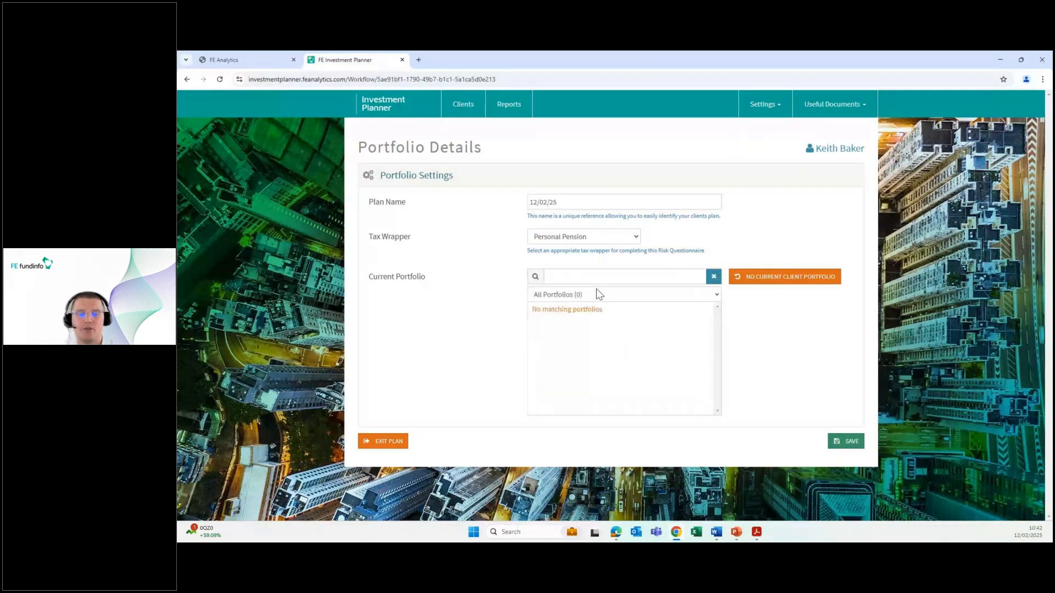
click(602, 277)
text(keith ba)
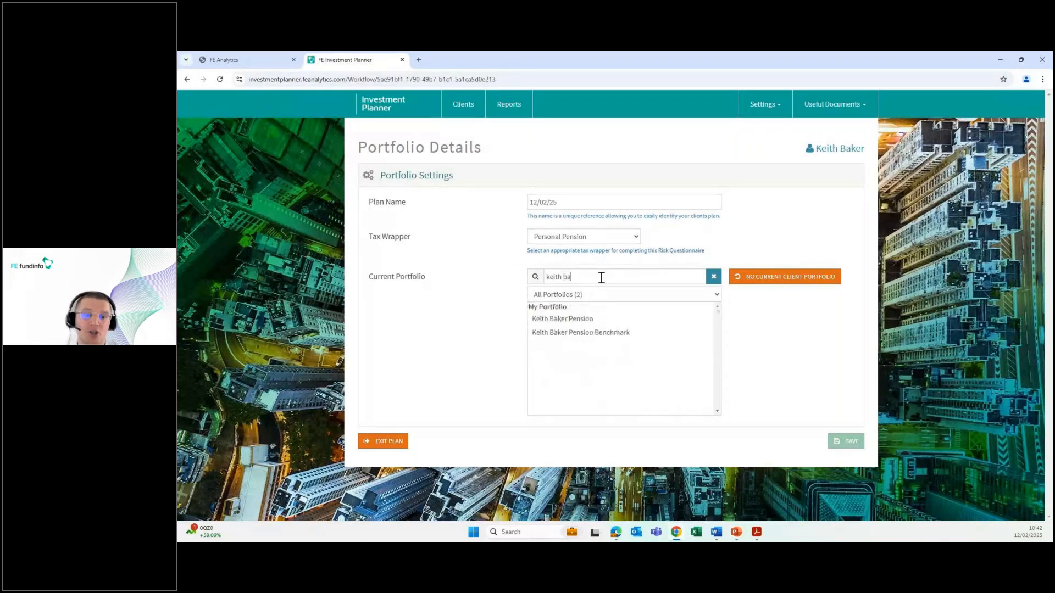
click(632, 319)
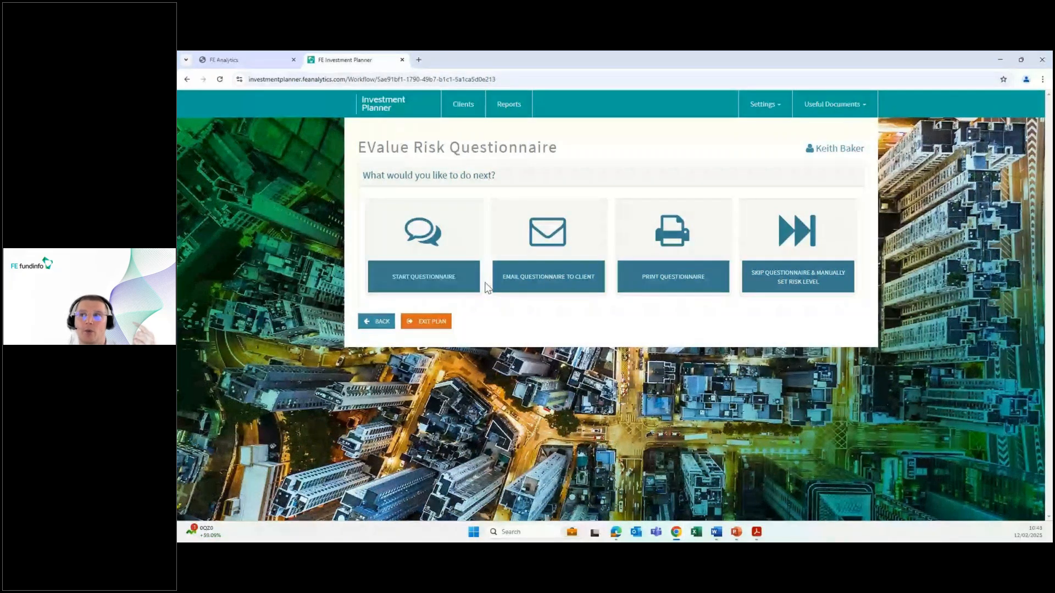
Start the EValue risk questionnaire and answer questions 1 to 4 with In between, Sometimes, Average and Medium
click(417, 274)
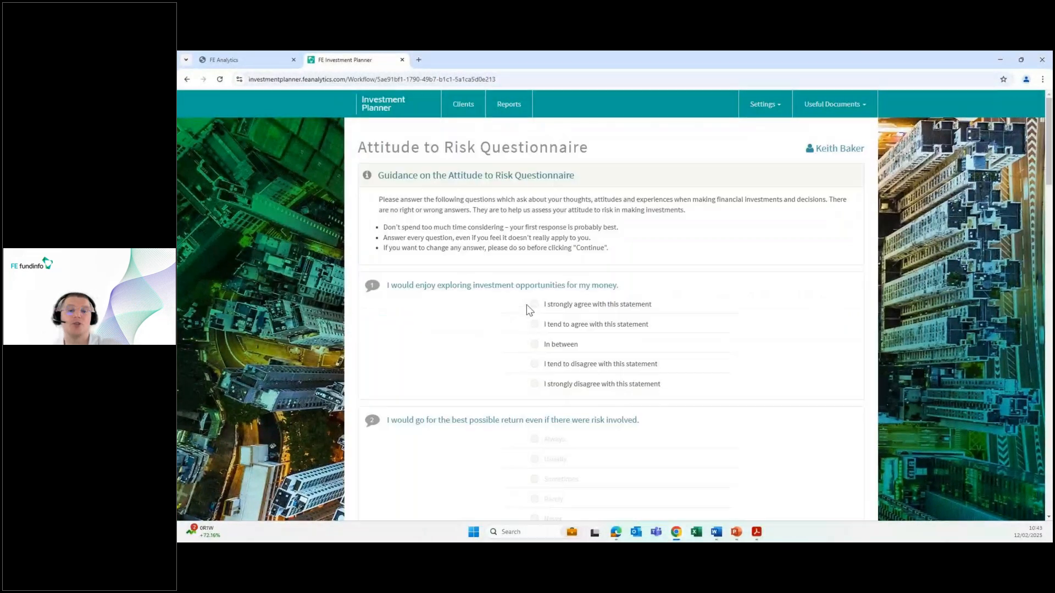
click(559, 345)
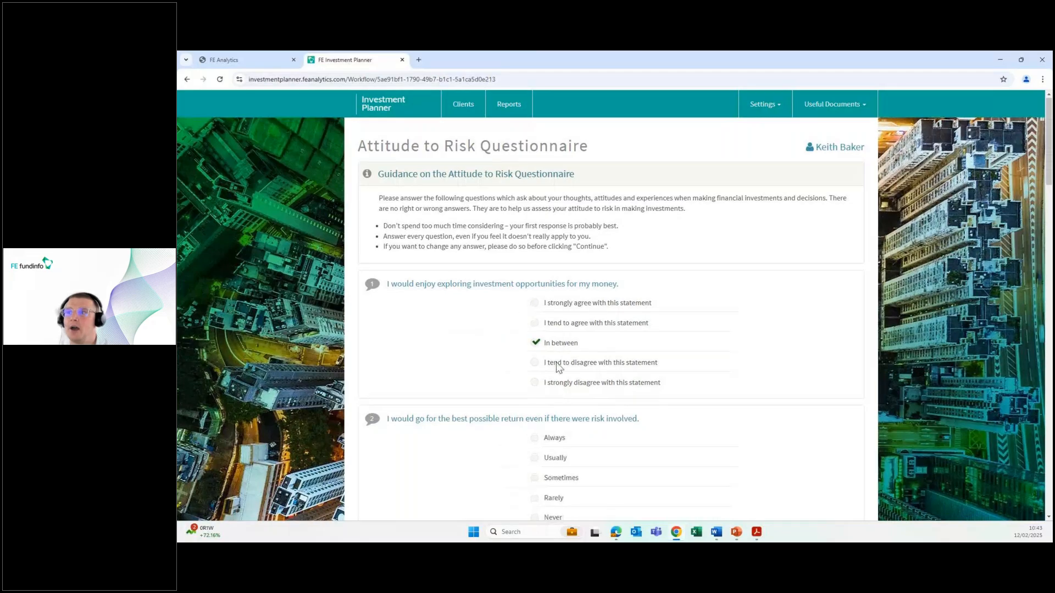
scroll(556, 361, down, 4)
click(563, 278)
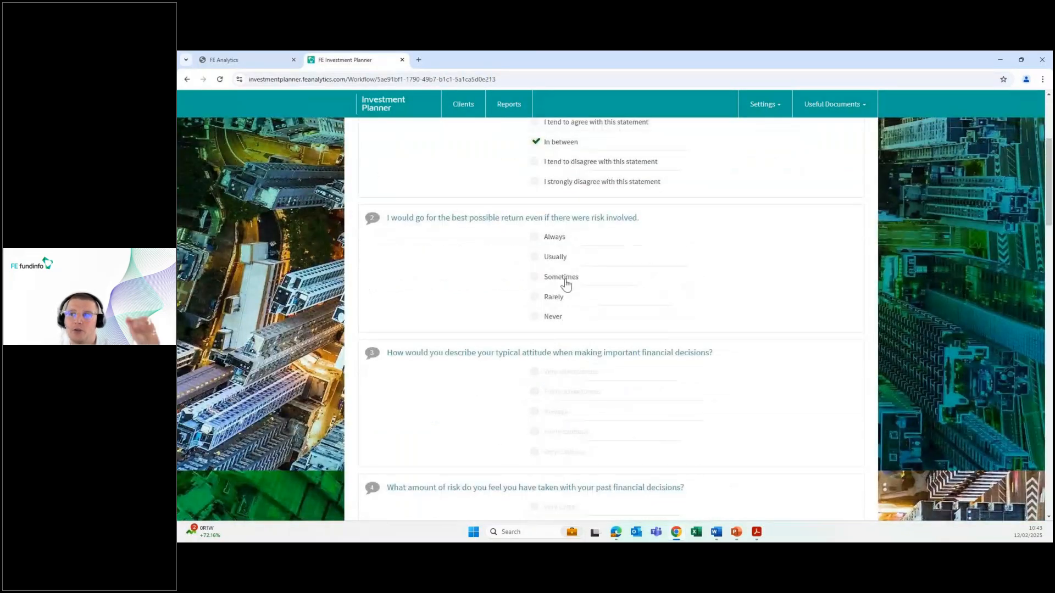
scroll(563, 278, down, 3)
click(555, 282)
scroll(554, 279, down, 3)
click(552, 277)
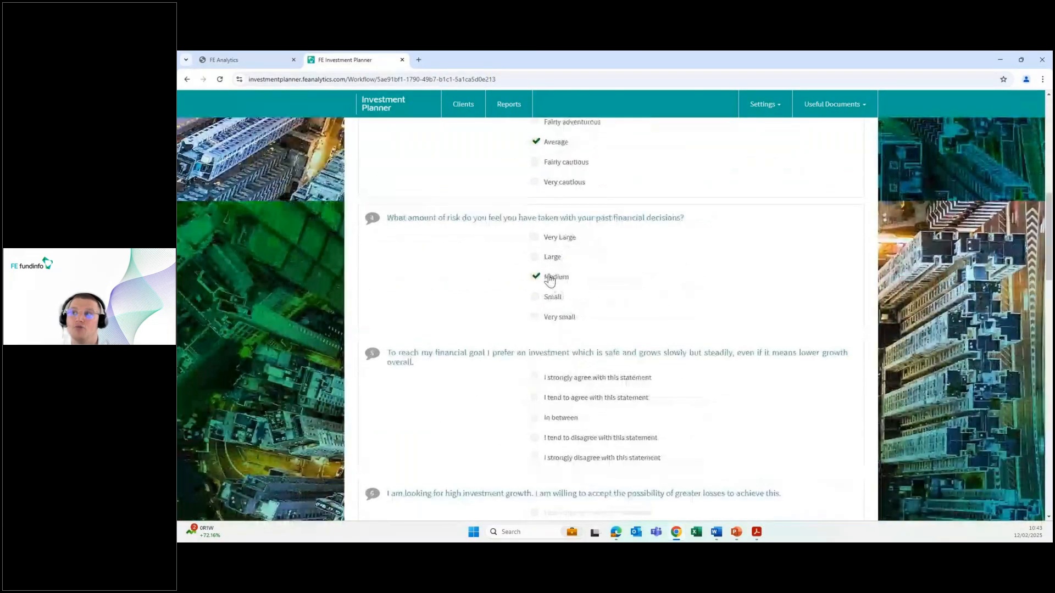
Answer questions 5 to 9 with In between, In between, Half, A thoughtful risk taker and A little concerned
scroll(549, 280, down, 2)
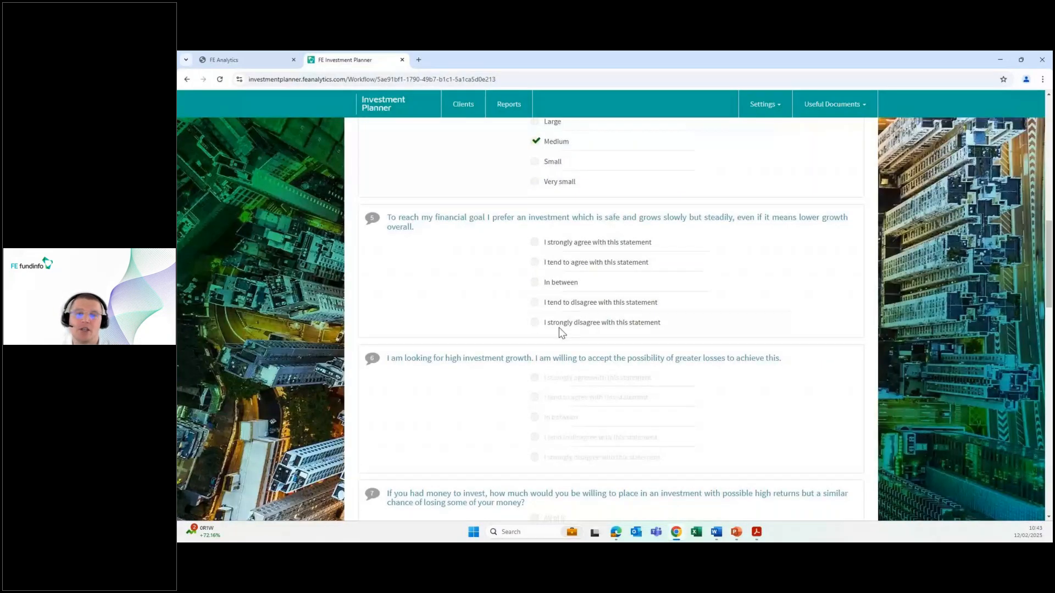
click(559, 282)
scroll(558, 286, down, 3)
click(549, 284)
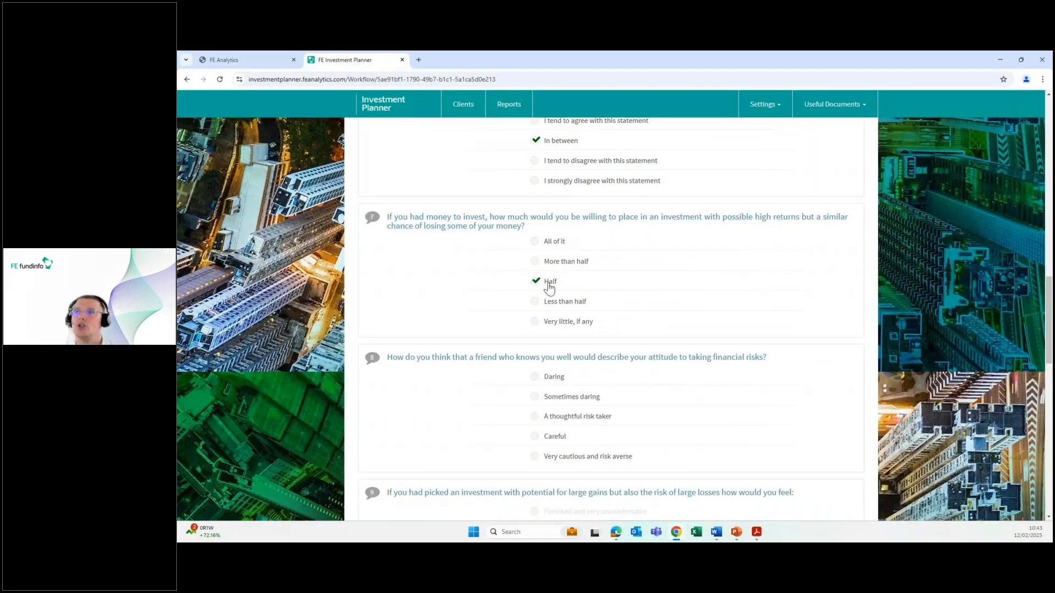
scroll(549, 286, down, 2)
click(549, 283)
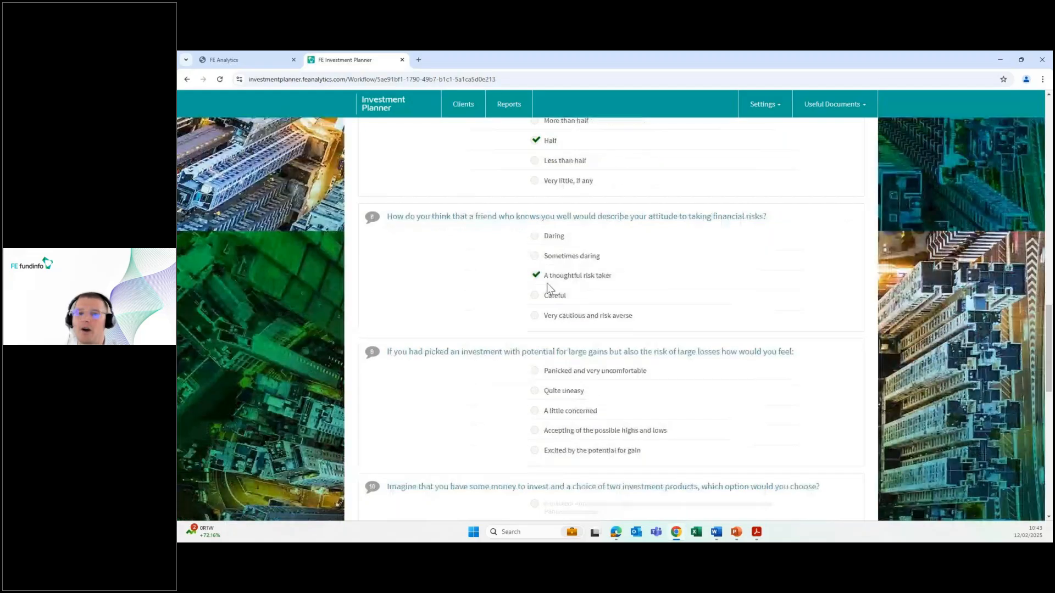
scroll(546, 283, down, 2)
click(541, 279)
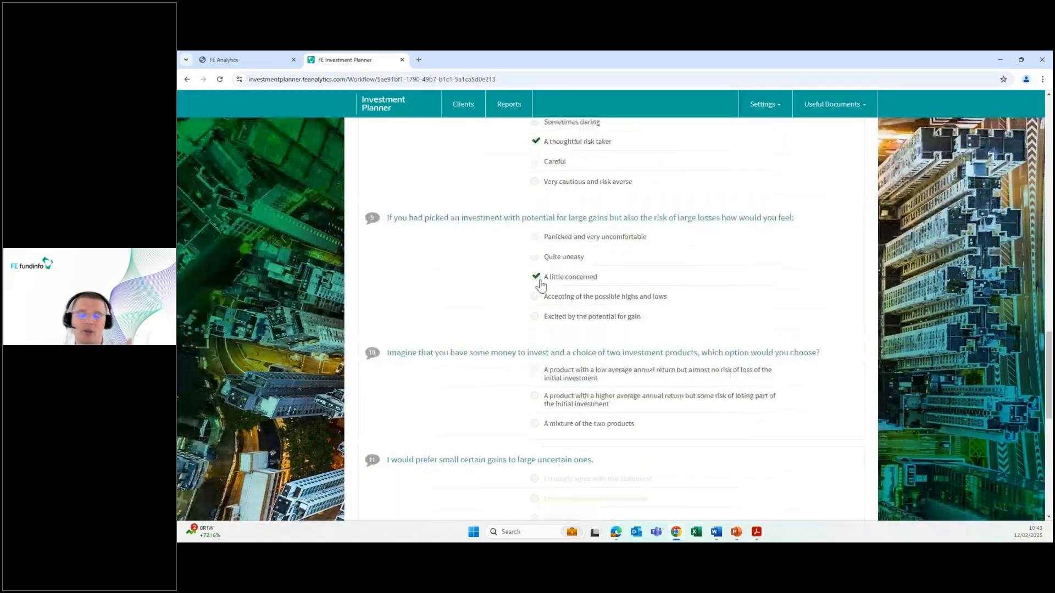
Answer questions 10 to 14 with a mixture of both products, In between, both gains and losses, In between and Medium Term, and submit the questionnaire
scroll(541, 286, down, 1)
scroll(540, 299, down, 1)
click(548, 291)
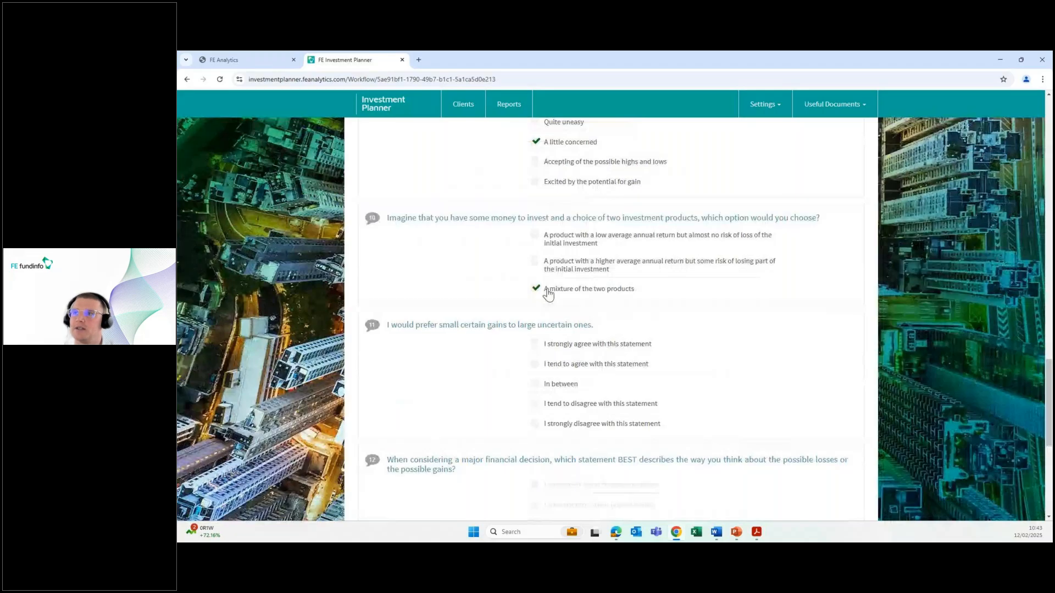
scroll(547, 294, down, 2)
click(552, 282)
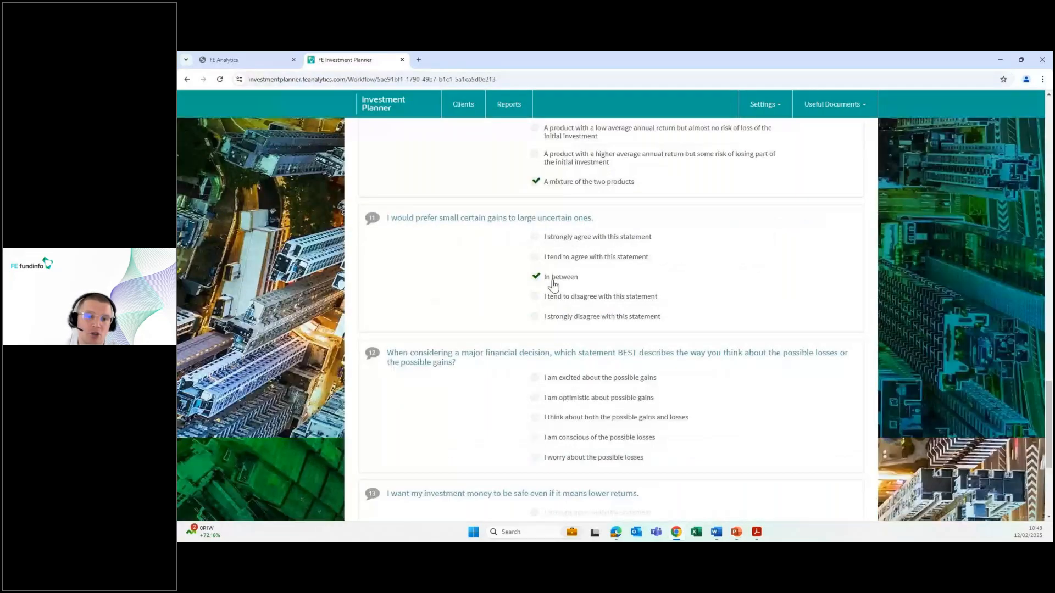
scroll(552, 281, down, 2)
click(551, 282)
scroll(551, 285, down, 2)
click(551, 330)
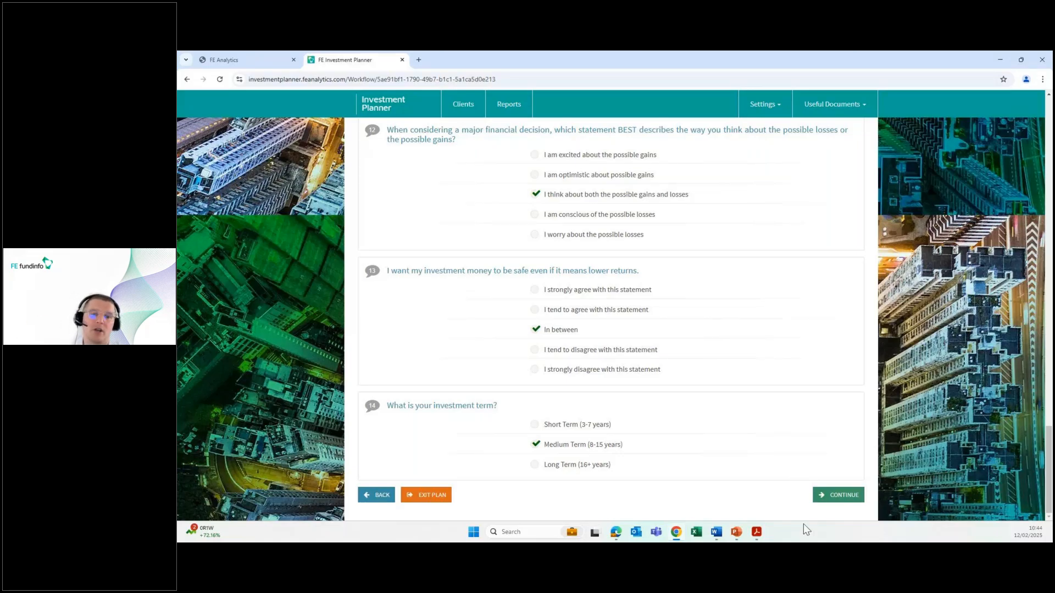
click(838, 495)
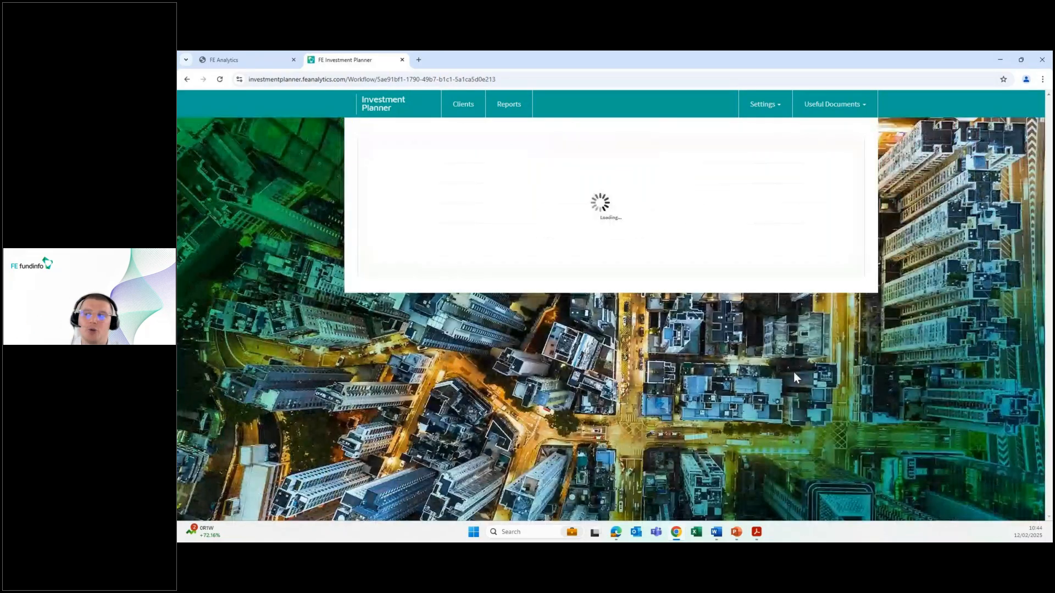
Review the risk result and typical asset allocation, and read through the possibility of losses report
scroll(796, 377, down, 2)
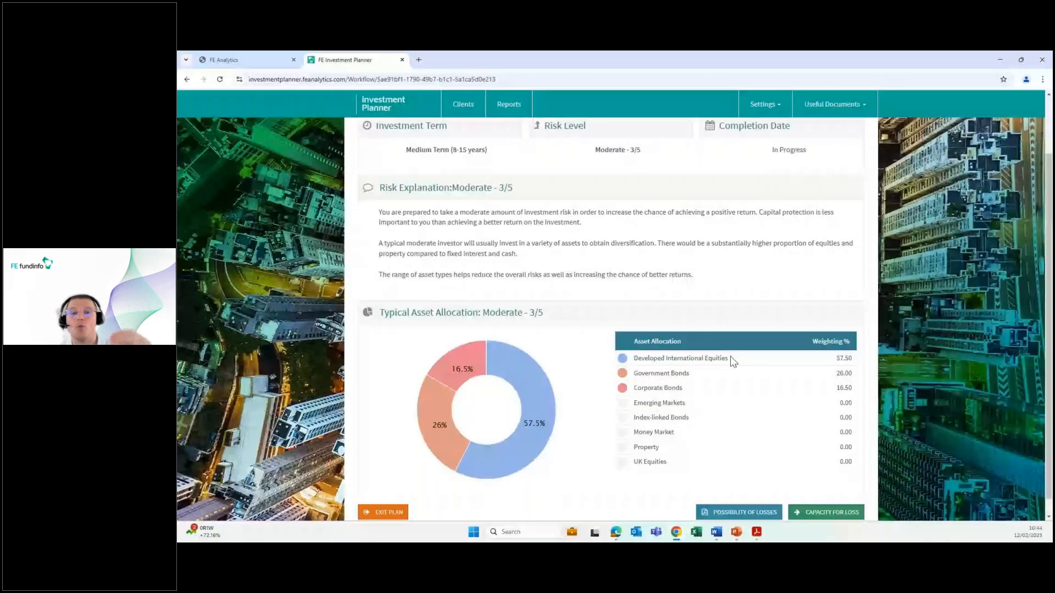
scroll(735, 494, down, 1)
click(736, 496)
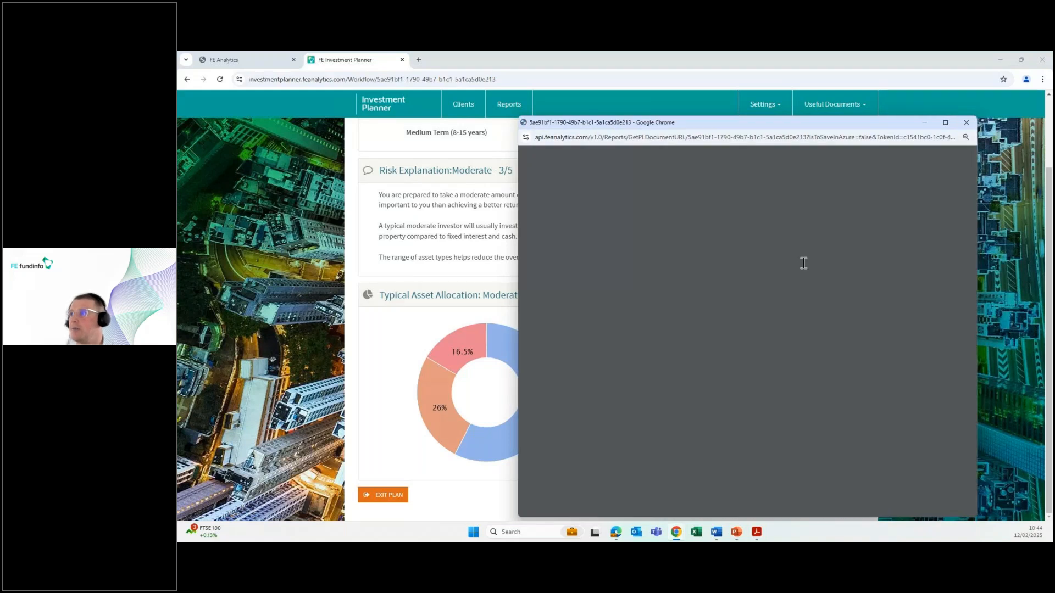
click(946, 123)
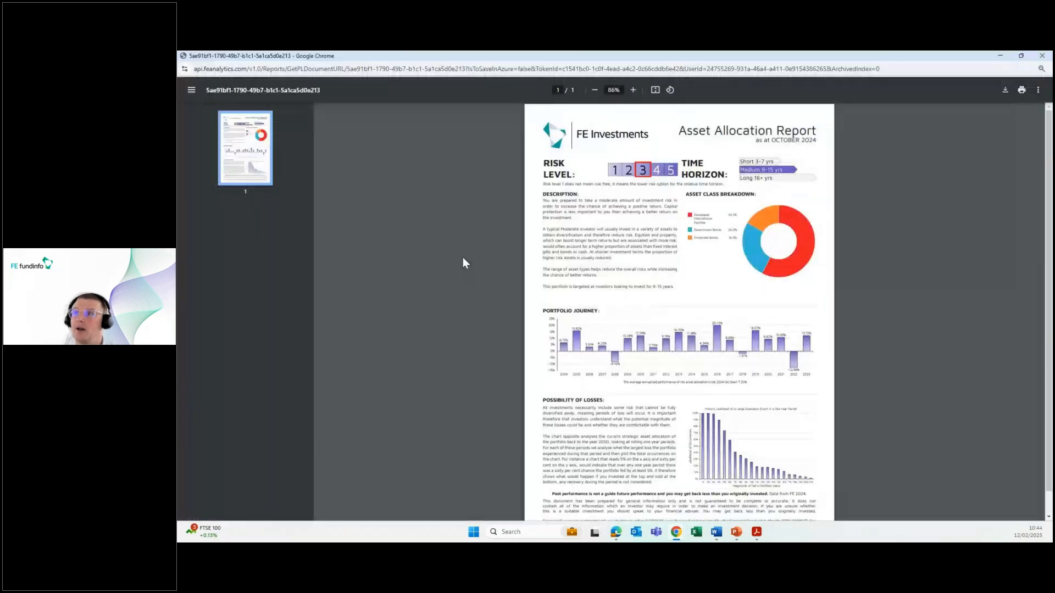
scroll(463, 278, up, 1)
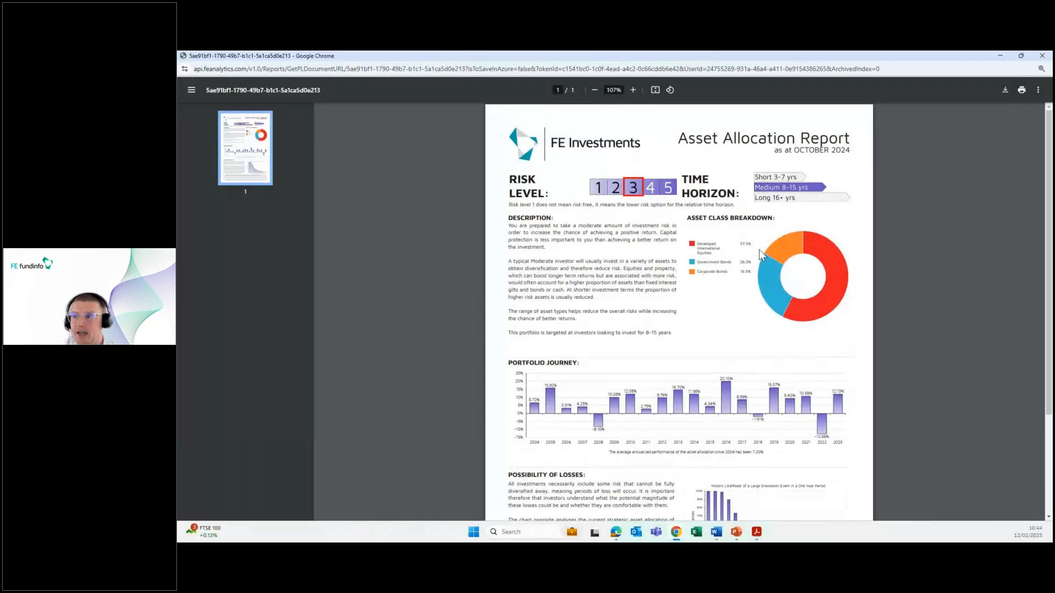
scroll(569, 423, down, 1)
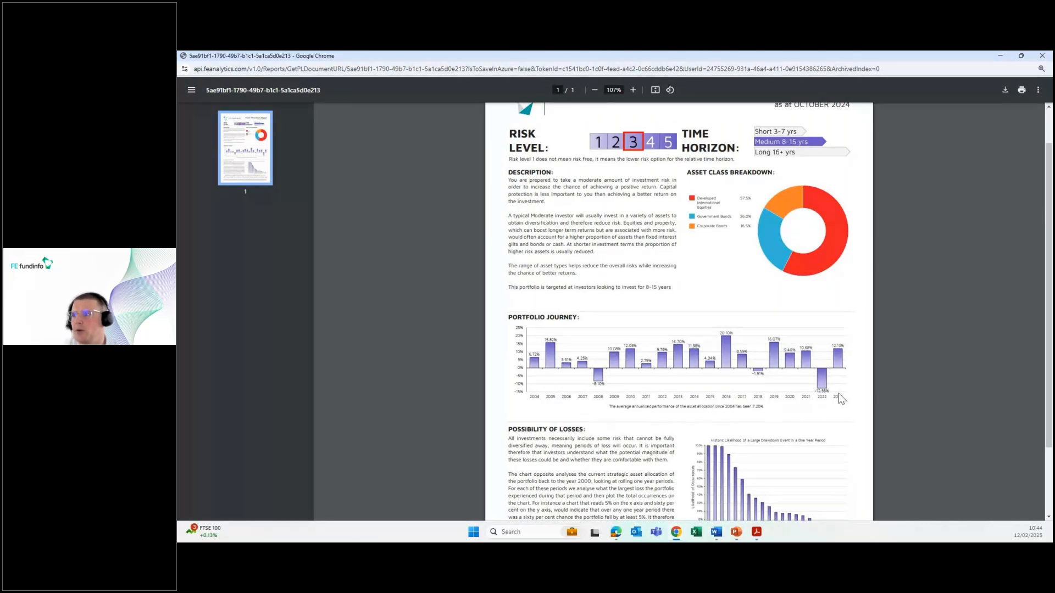
scroll(841, 399, down, 3)
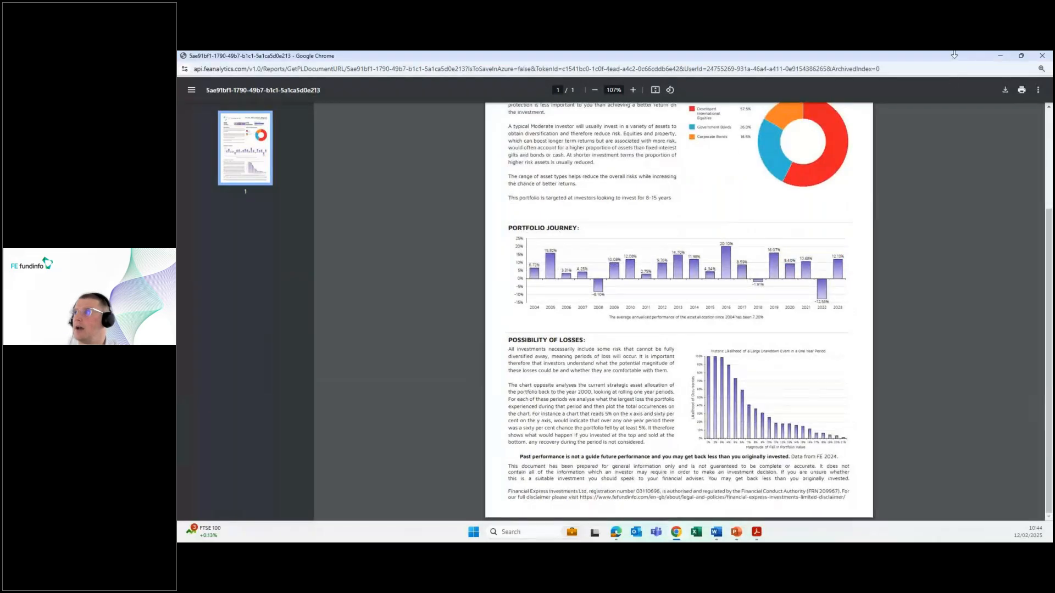
click(997, 57)
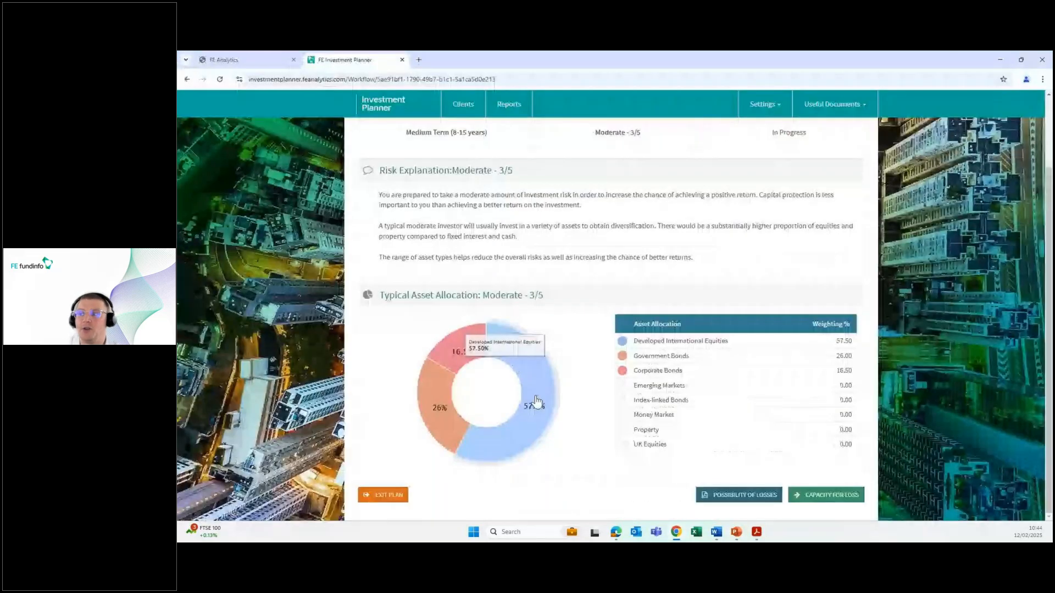
In the Capacity For Loss questions, answer No for emergency expenses, significant proportion of total wealth and financial dependants
click(813, 501)
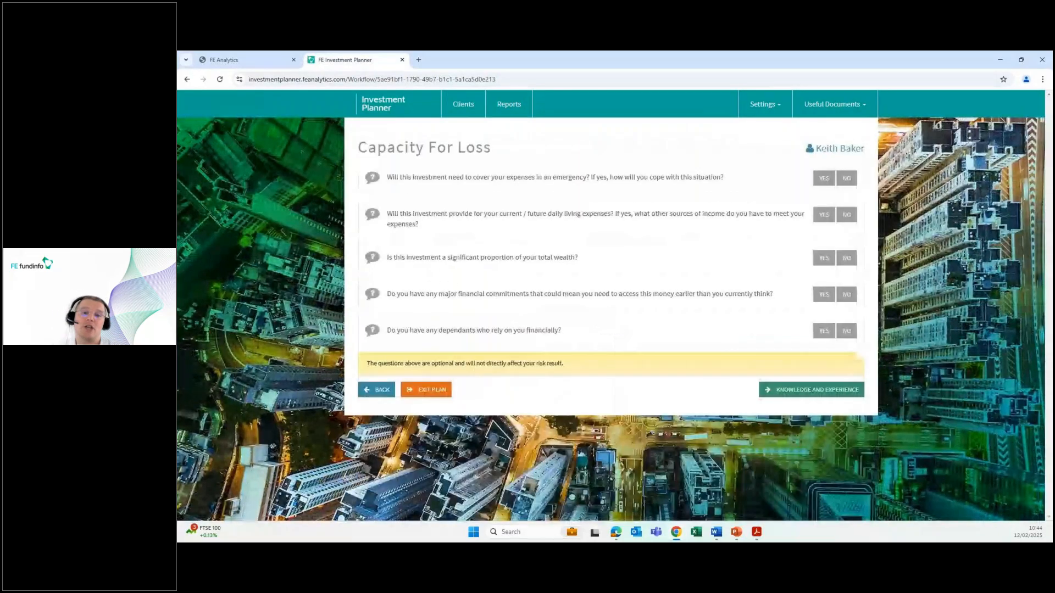
click(846, 178)
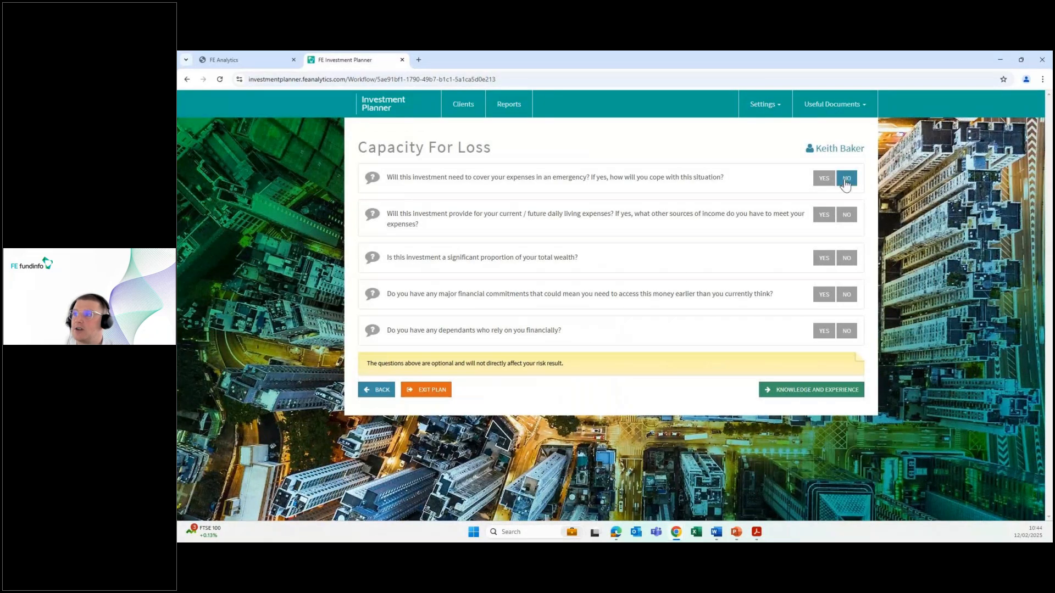
click(844, 292)
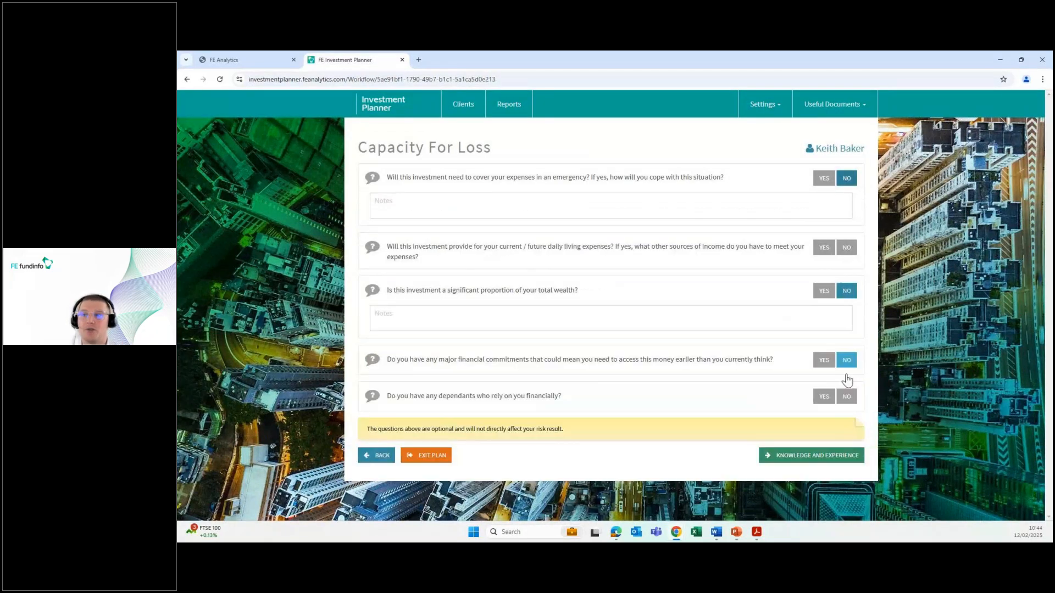
click(847, 399)
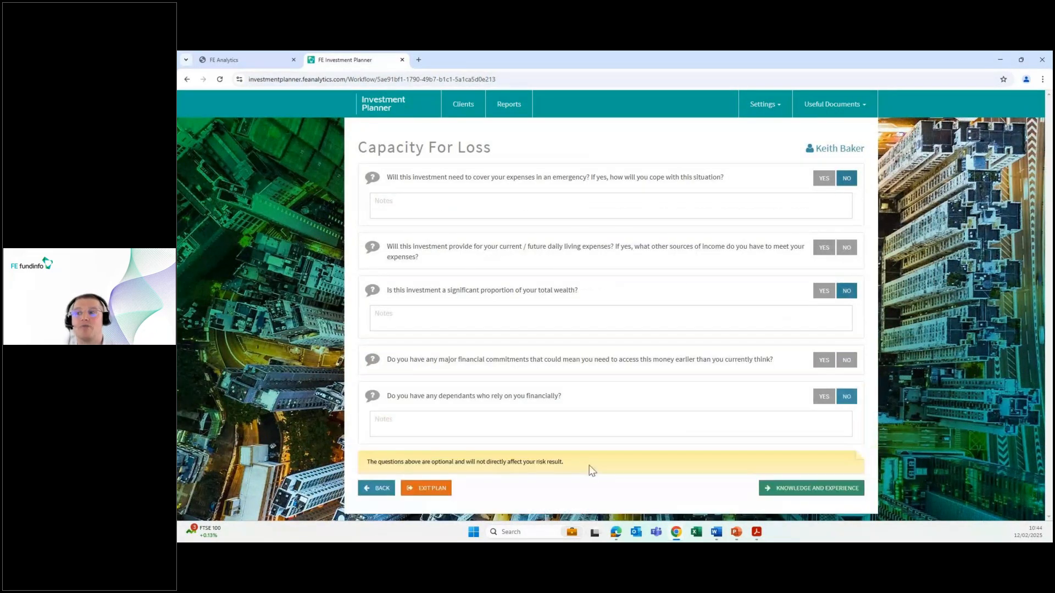
Answer Yes to both Knowledge and Experience questions, adding the notes "Former trader" for profession and "Stocks" for past investments
click(783, 487)
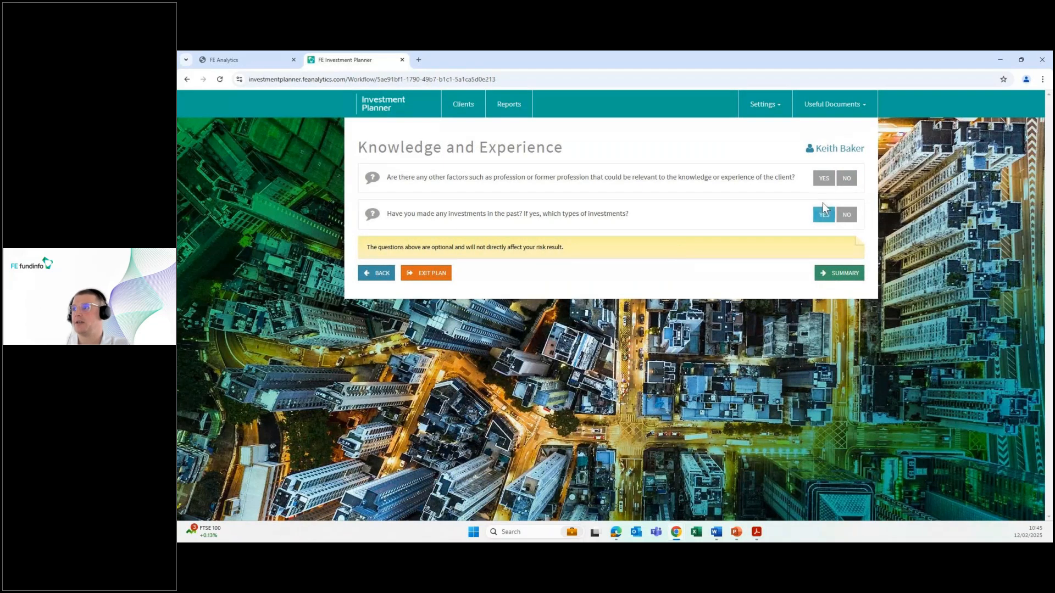
click(847, 178)
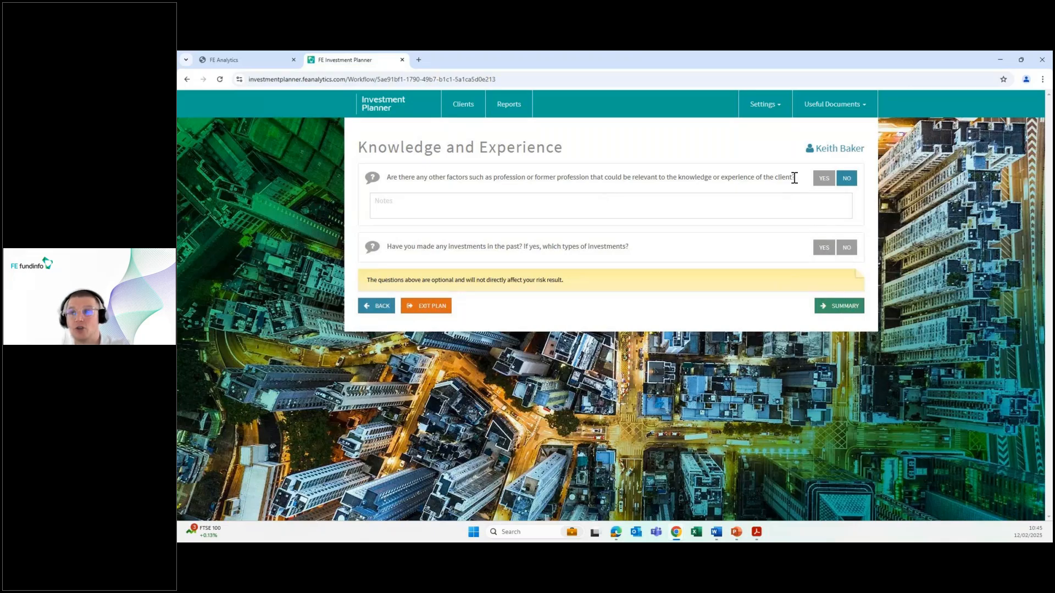
click(824, 178)
click(769, 198)
text(Former tr)
text(ade)
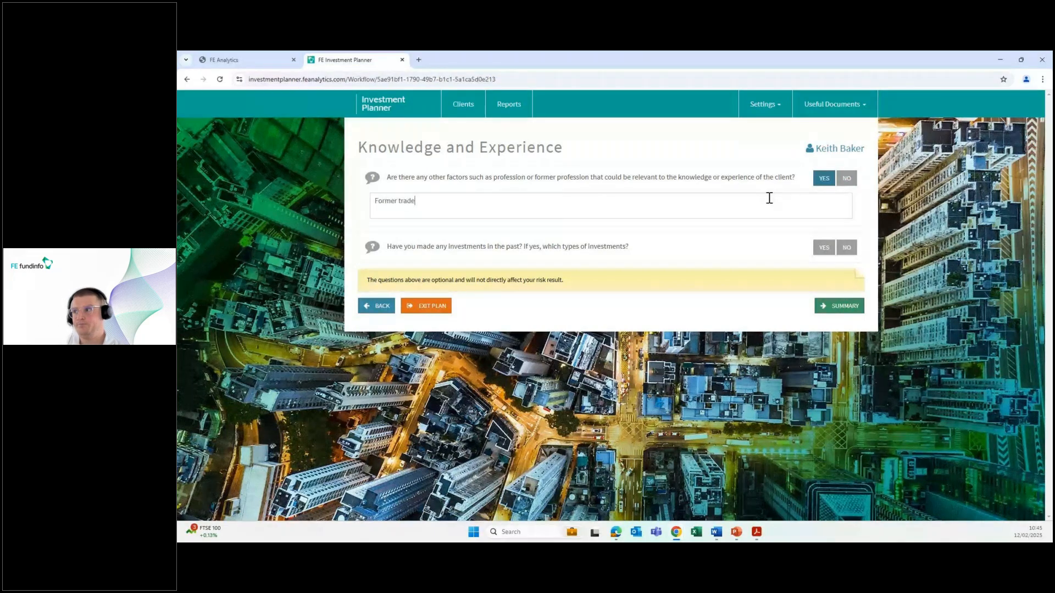
text(r)
click(824, 247)
click(734, 271)
text(Stocks)
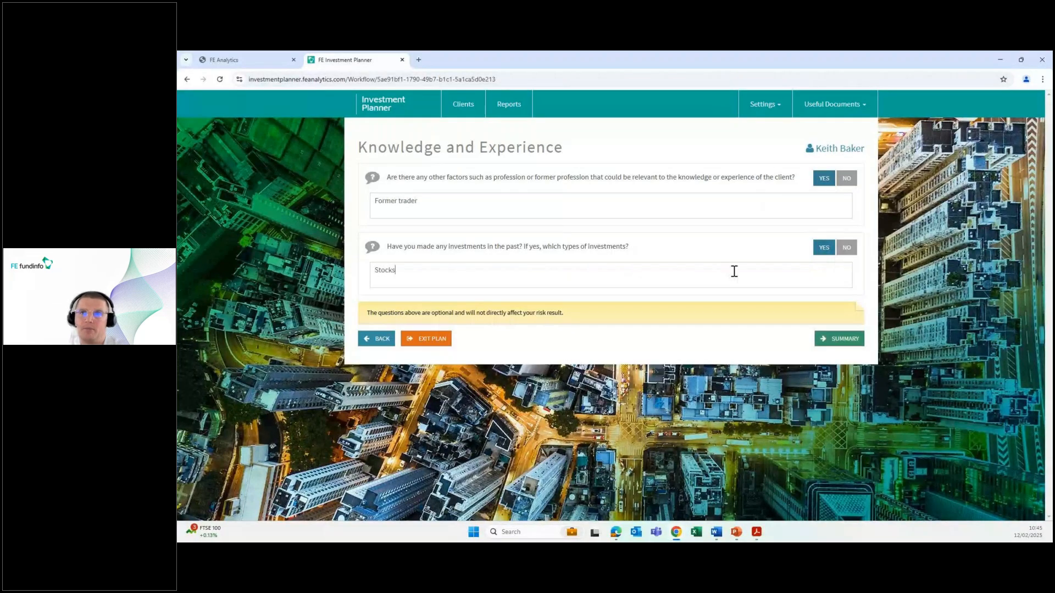
Go through the plan summary, agree with the risk result and continue to the suitable portfolios
click(843, 342)
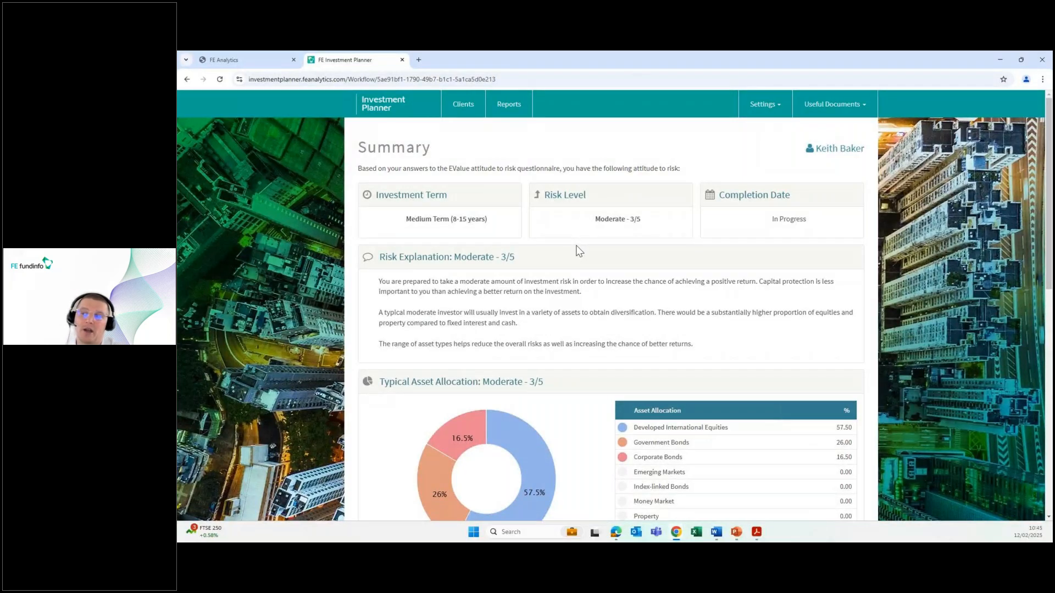
scroll(579, 252, down, 15)
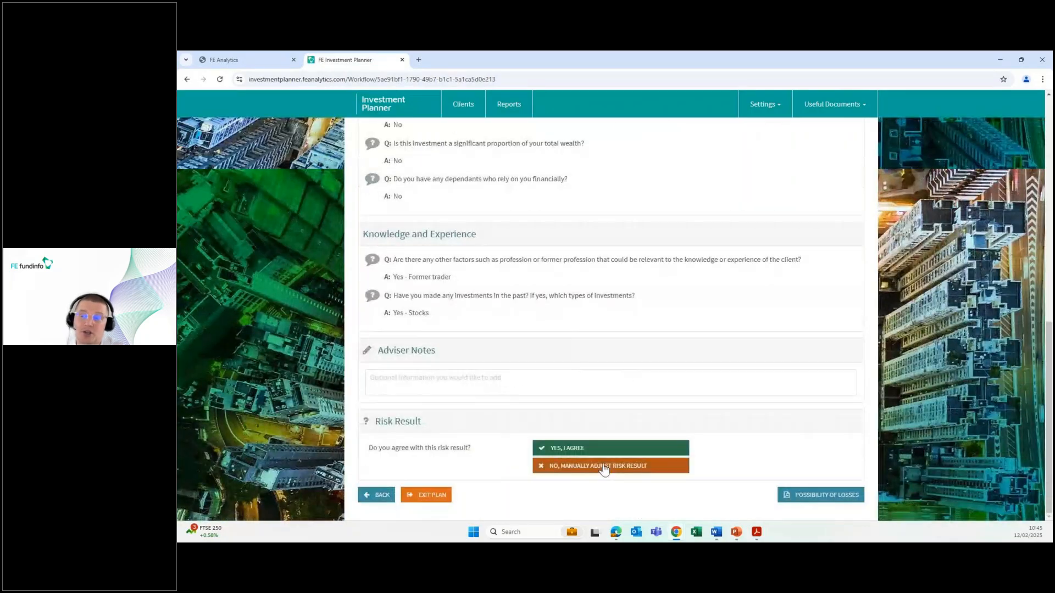
click(568, 448)
click(795, 491)
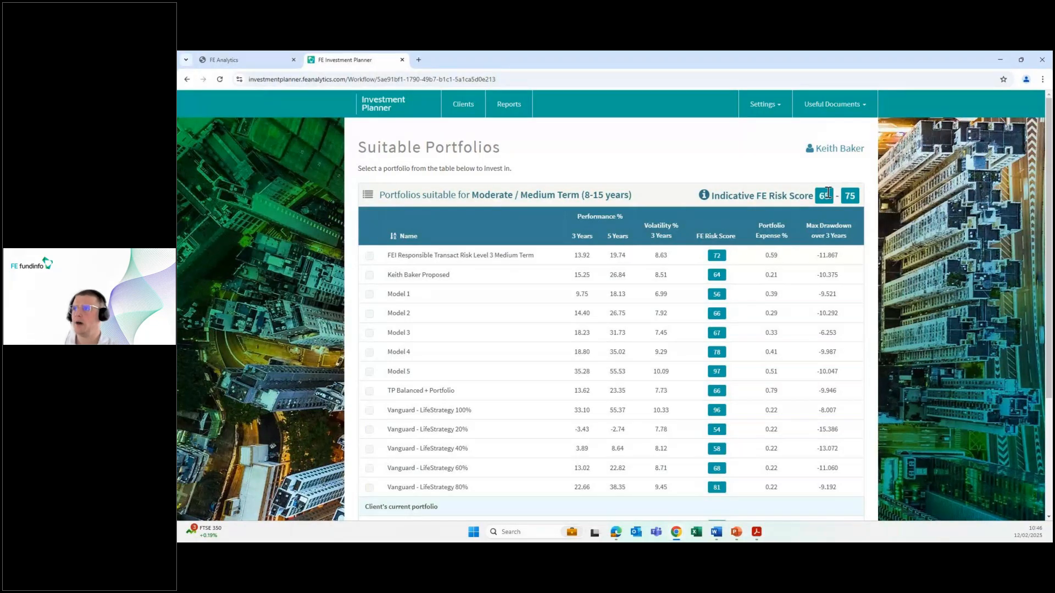
Compare the suitable portfolios' performance, volatility, FE Risk Scores and expenses with those of the client's current portfolio
scroll(478, 435, down, 2)
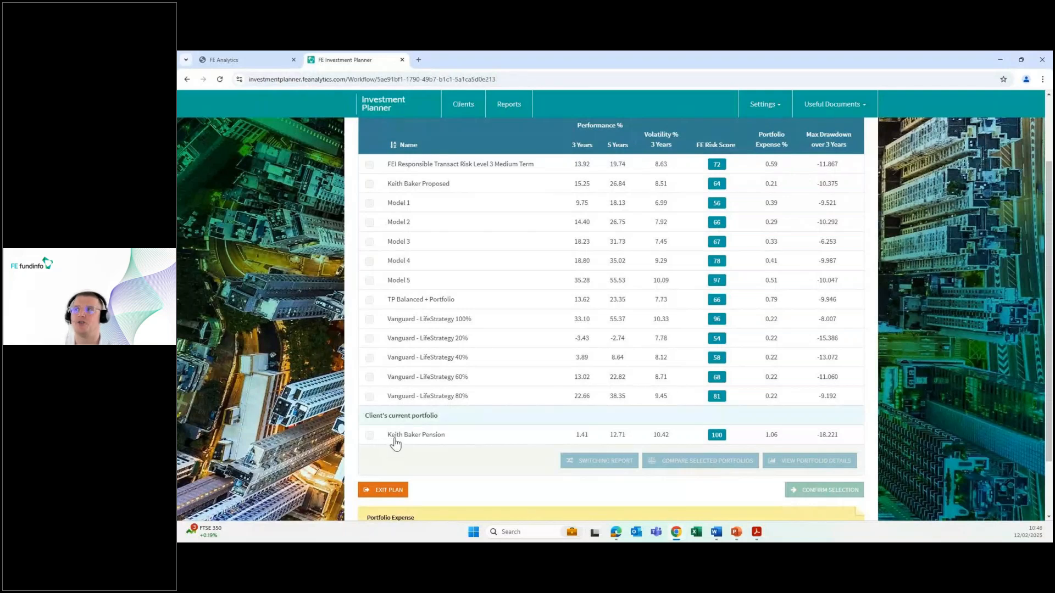
scroll(396, 444, up, 1)
scroll(396, 444, up, 1)
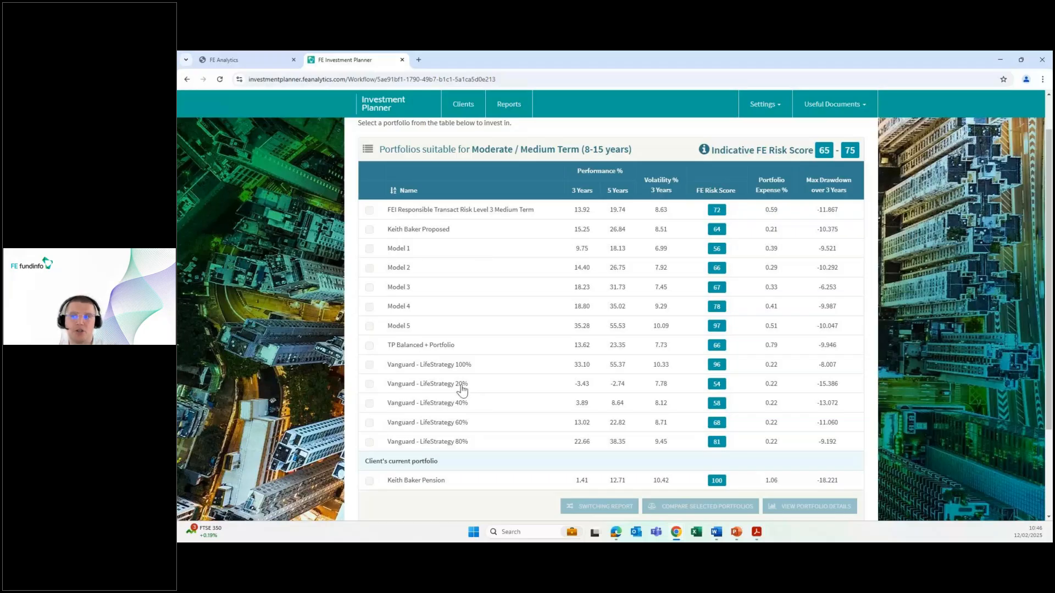
Select the FEI Responsible Transact Risk Level 3 Medium Term portfolio in place of Vanguard - LifeStrategy 60%
click(461, 430)
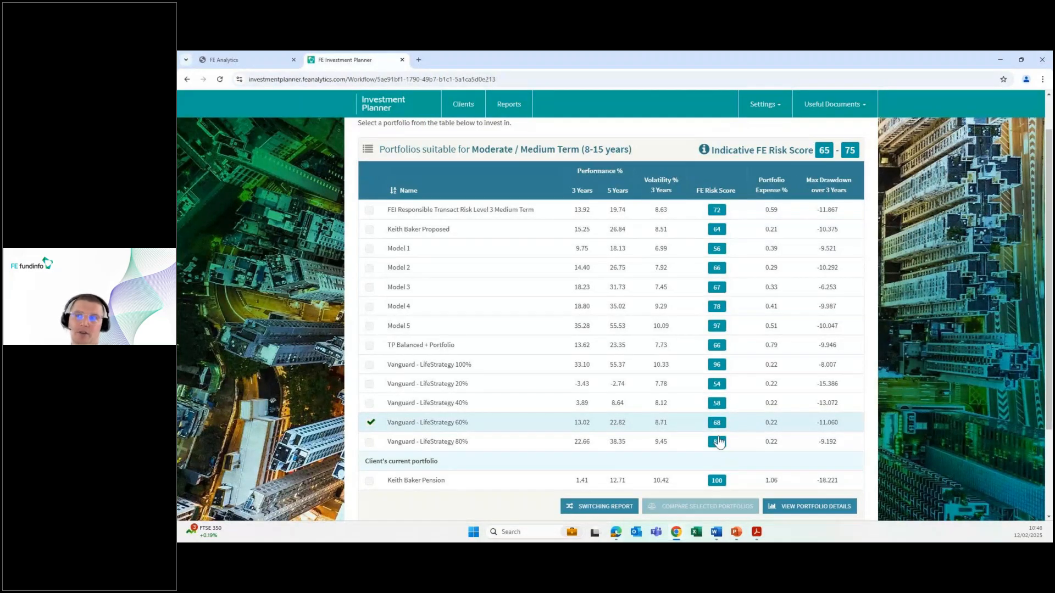
click(369, 209)
click(369, 426)
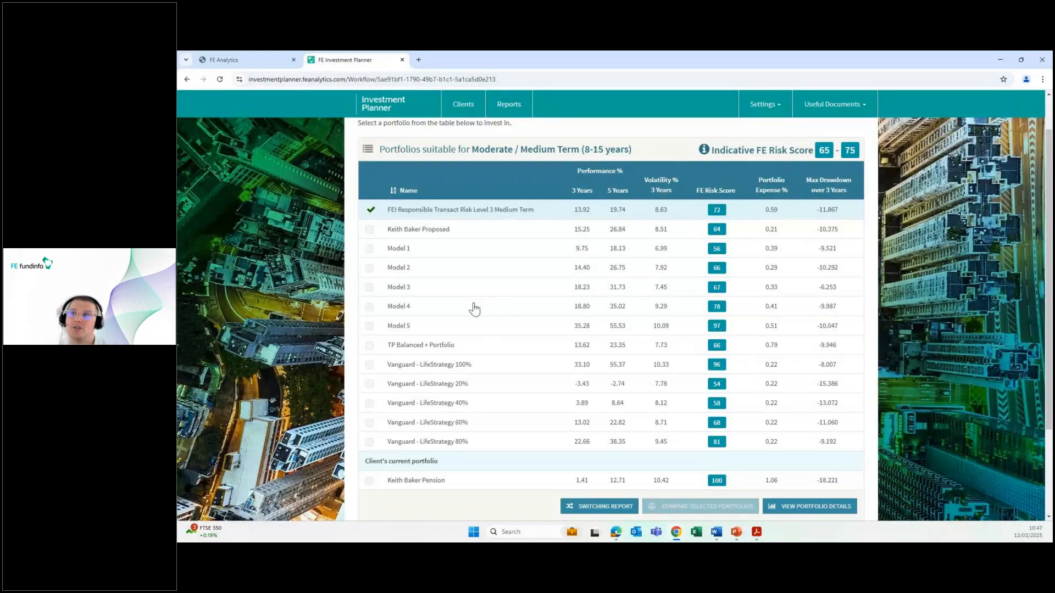
click(251, 57)
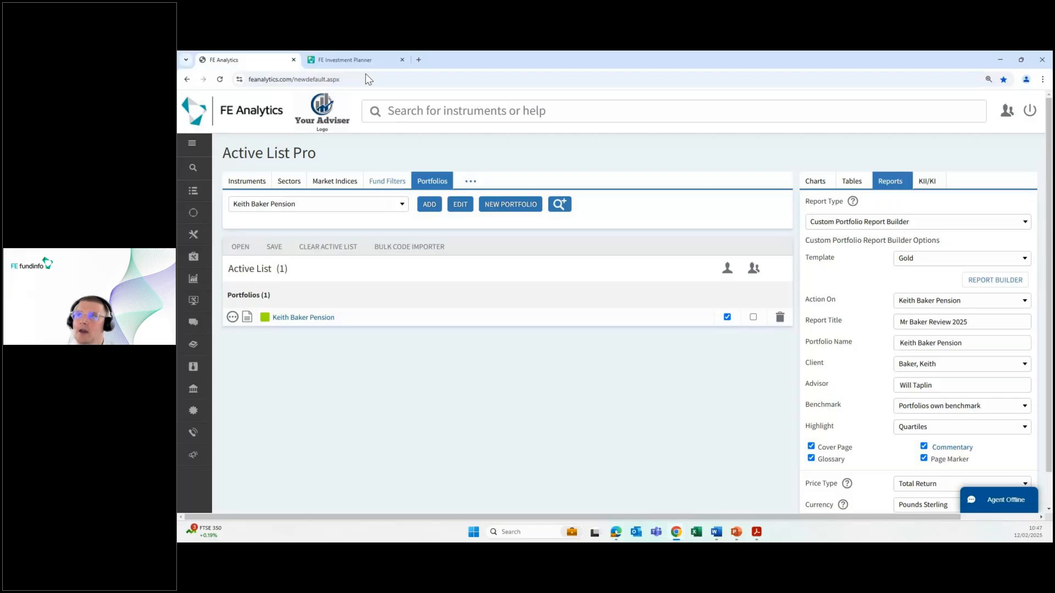
click(345, 57)
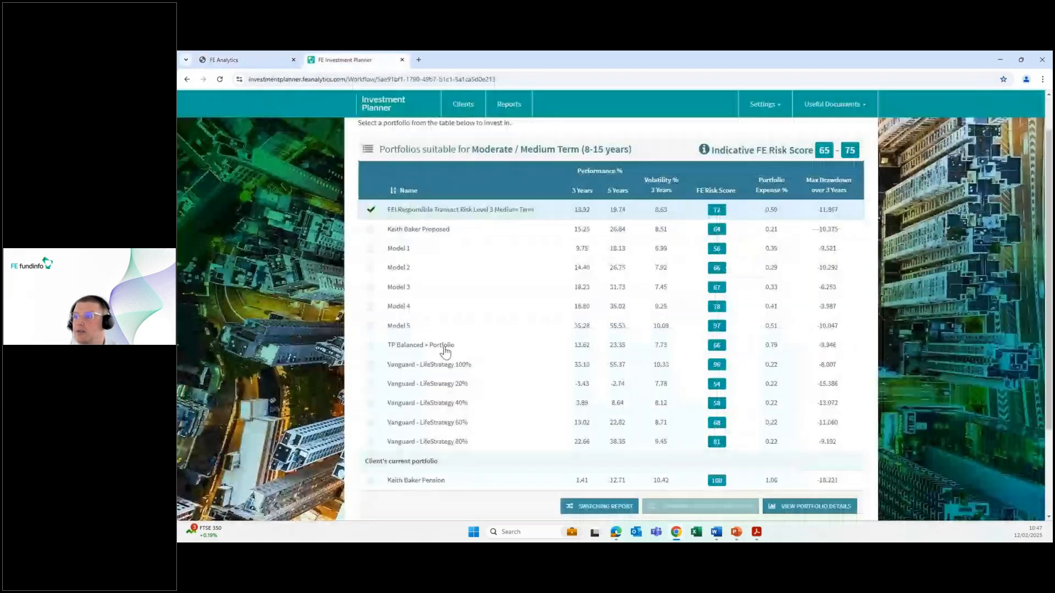
Confirm the portfolio selection and complete the client's plan with the existing report settings
scroll(768, 472, down, 3)
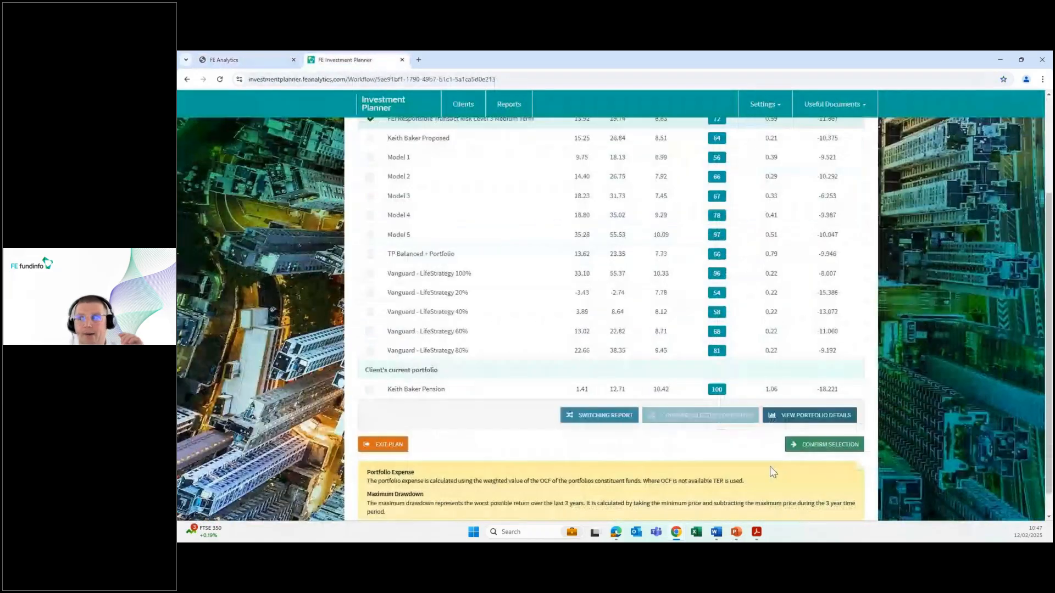
scroll(770, 467, down, 1)
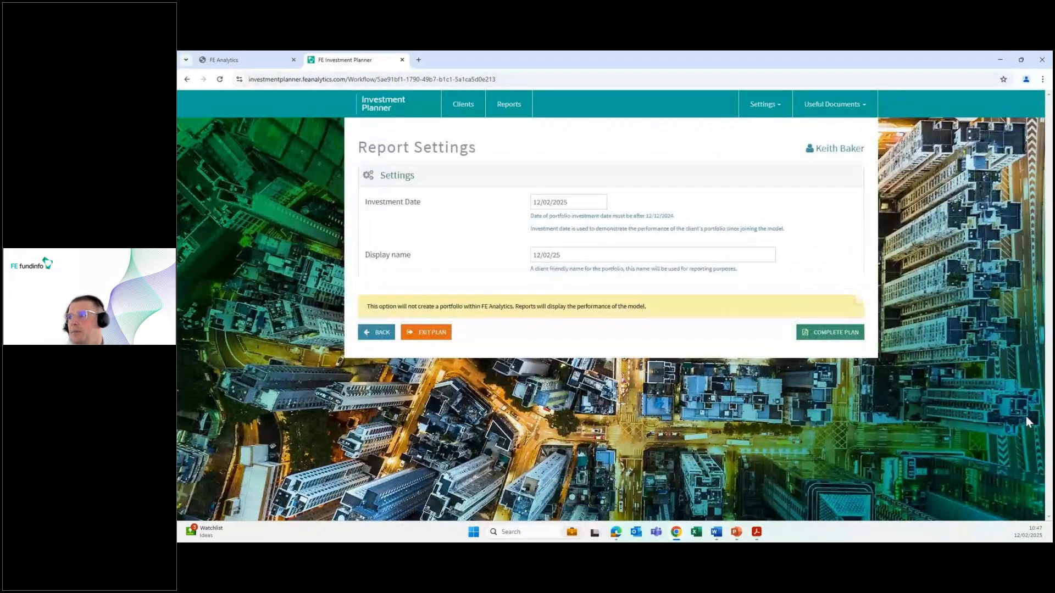
click(834, 335)
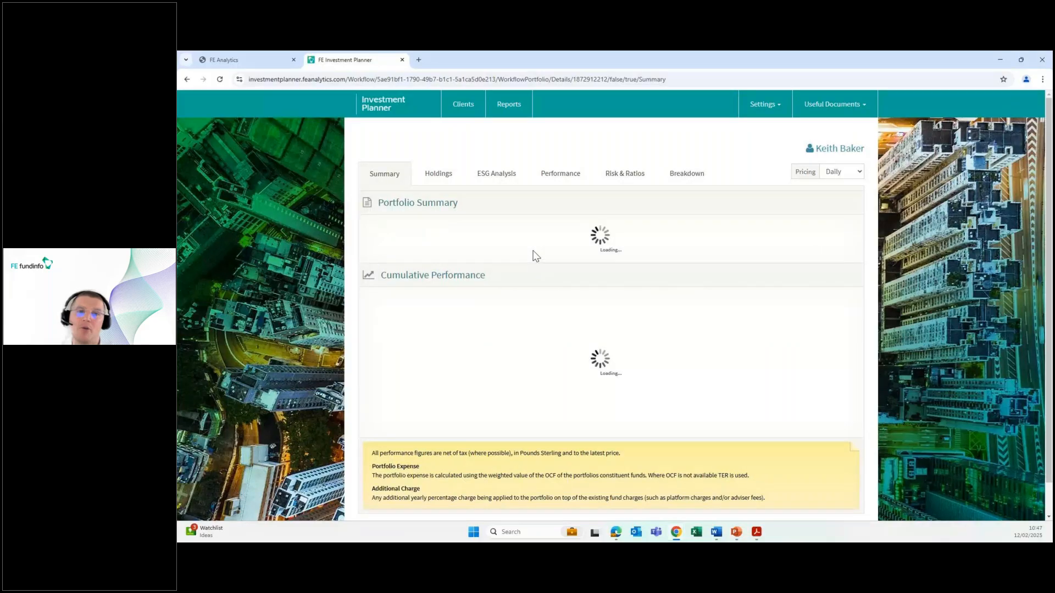
Review the chosen portfolio's summary and cumulative performance, and look over the reports available in the Report Centre
scroll(536, 253, down, 1)
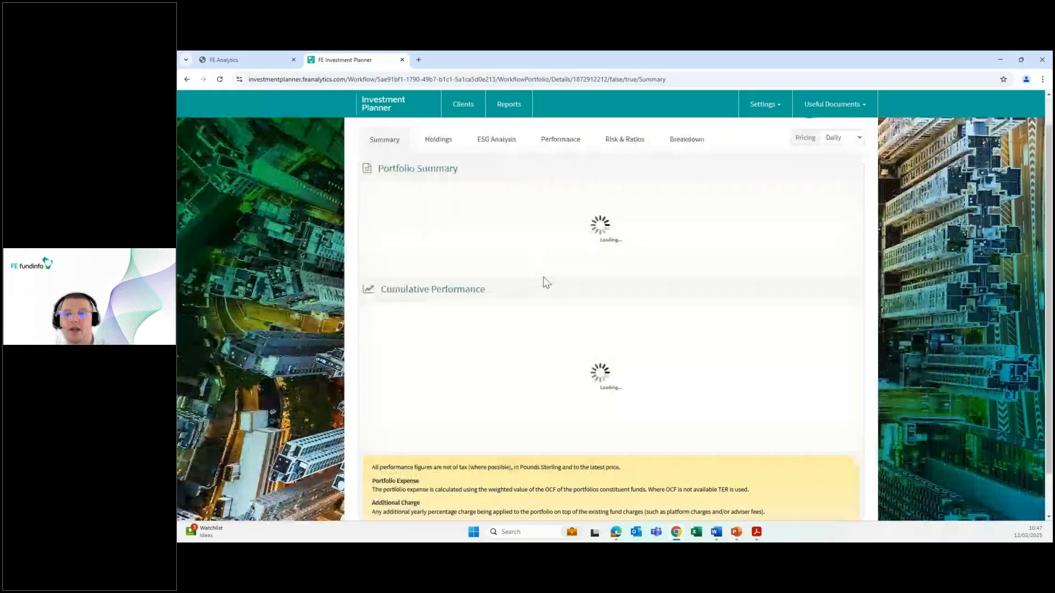
scroll(544, 281, down, 1)
scroll(555, 294, down, 1)
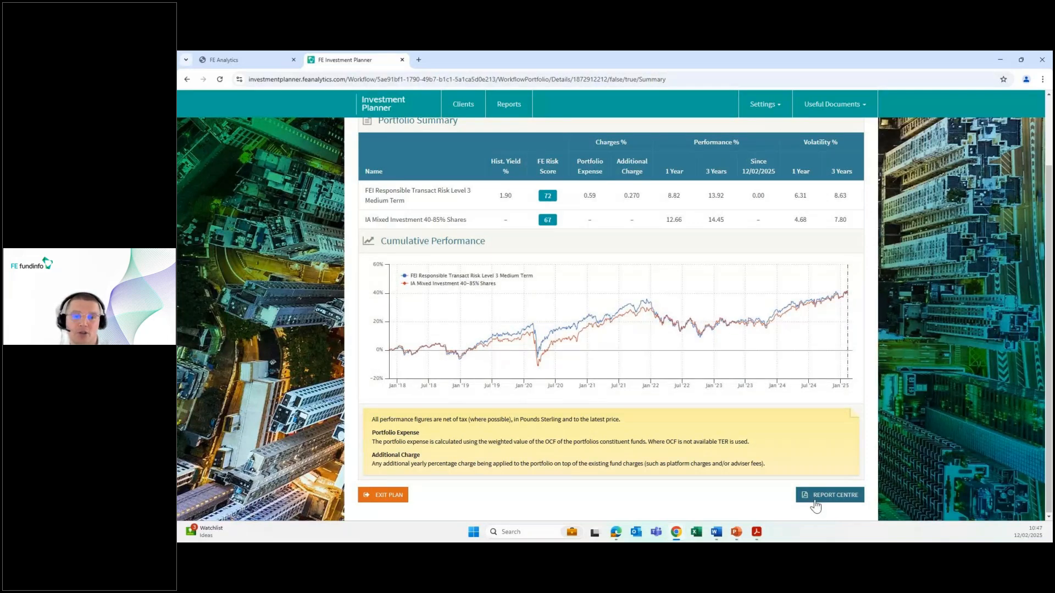
click(829, 496)
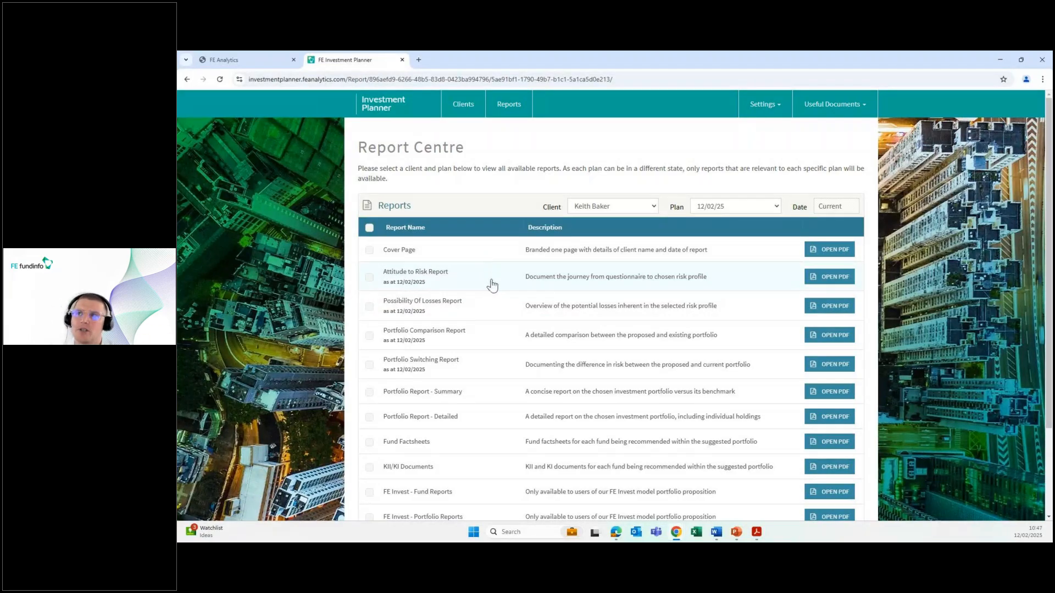
scroll(473, 377, down, 1)
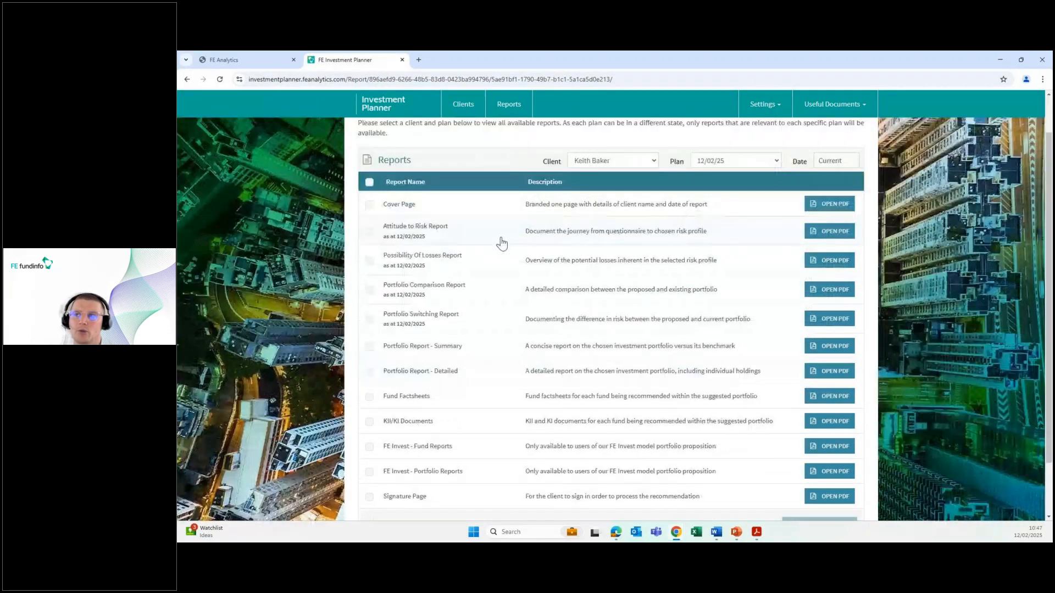
scroll(495, 285, down, 1)
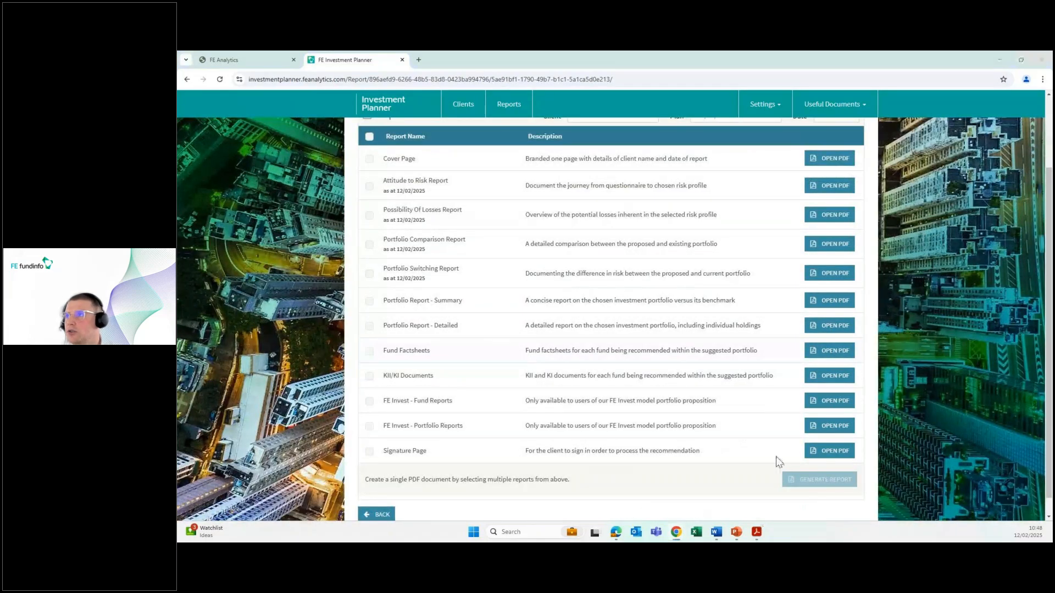
Switch to the risk profile report PDF in Adobe Acrobat and read its Attitude To Risk answers, result, additional questions and client declaration
click(757, 531)
scroll(645, 282, up, 10)
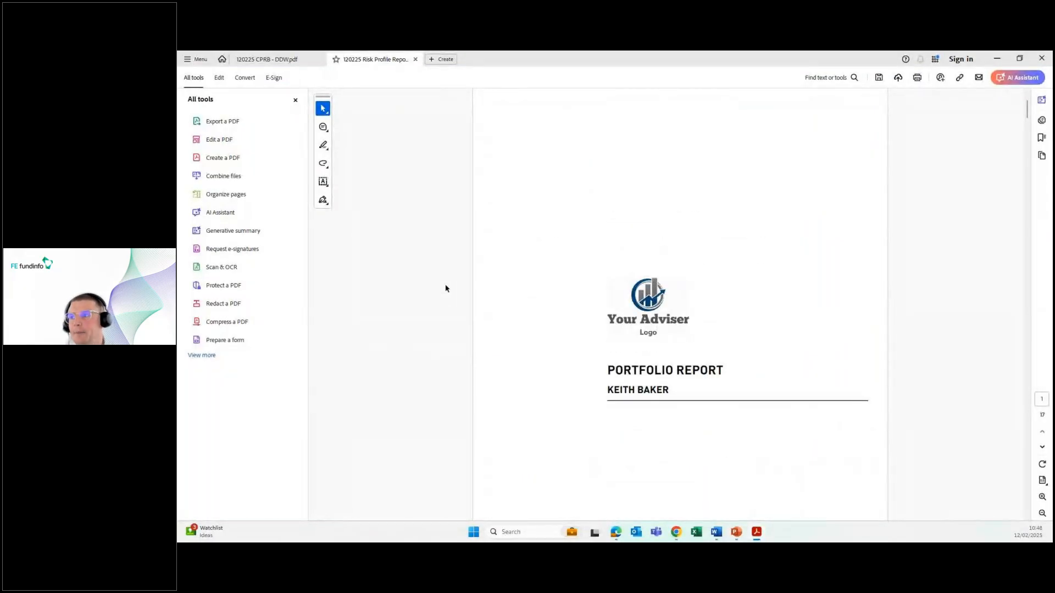
scroll(439, 292, down, 8)
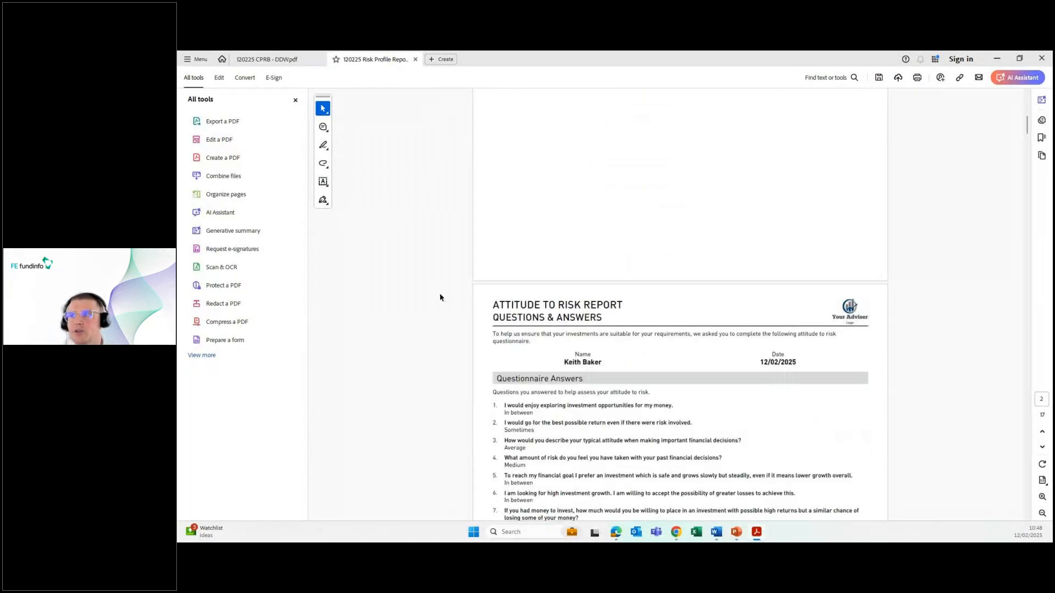
scroll(440, 300, down, 2)
scroll(456, 236, down, 1)
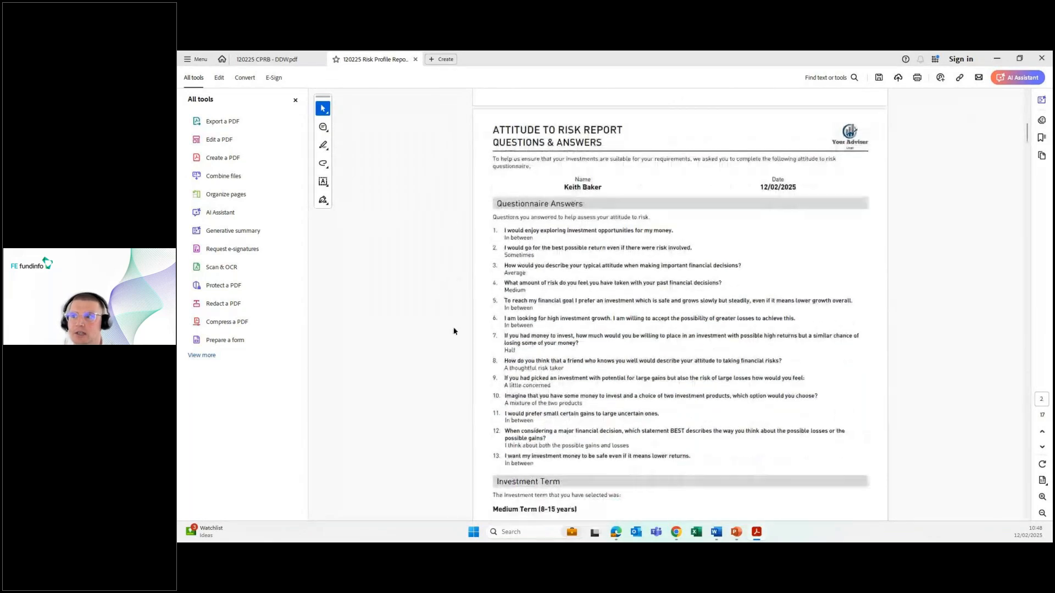
scroll(474, 379, down, 10)
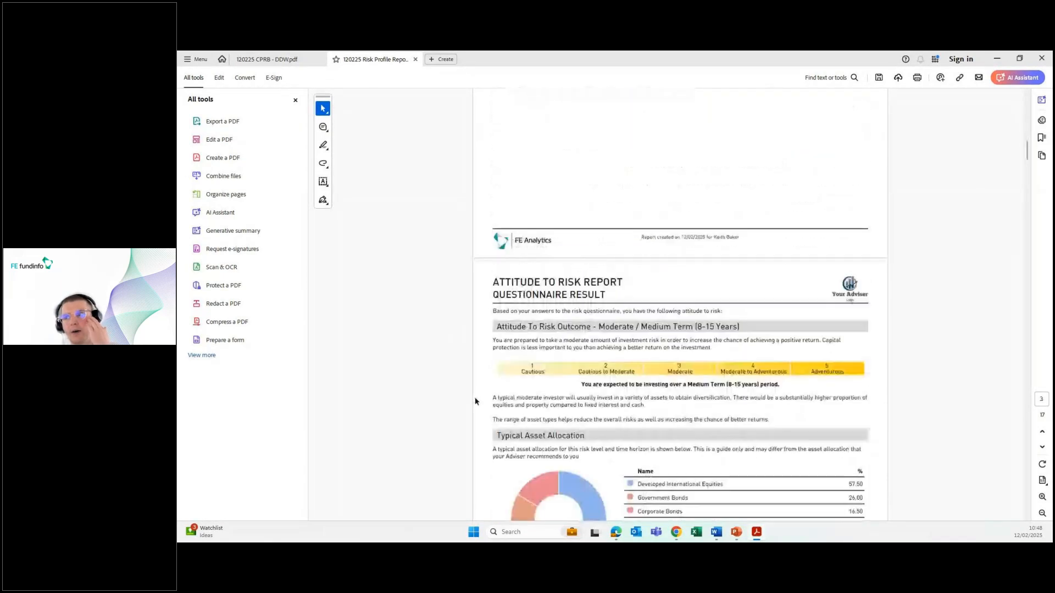
scroll(476, 402, down, 4)
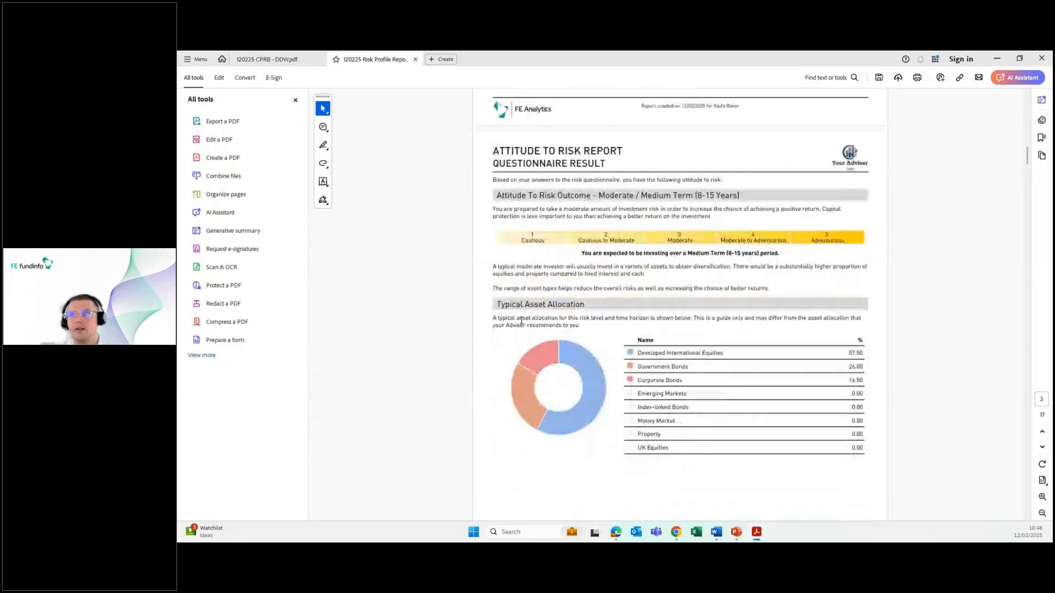
scroll(630, 202, down, 2)
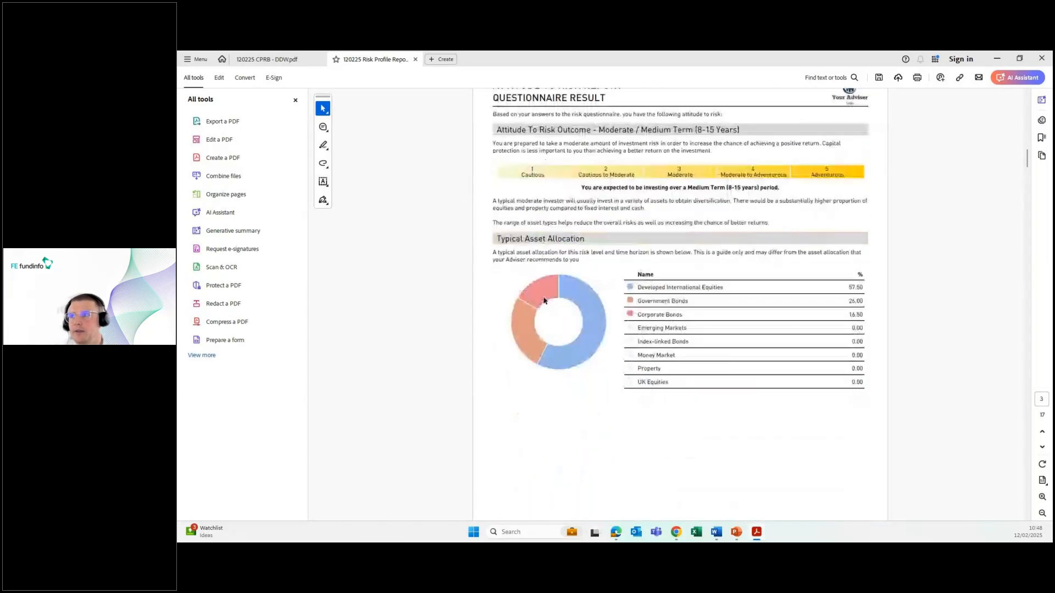
scroll(406, 375, down, 15)
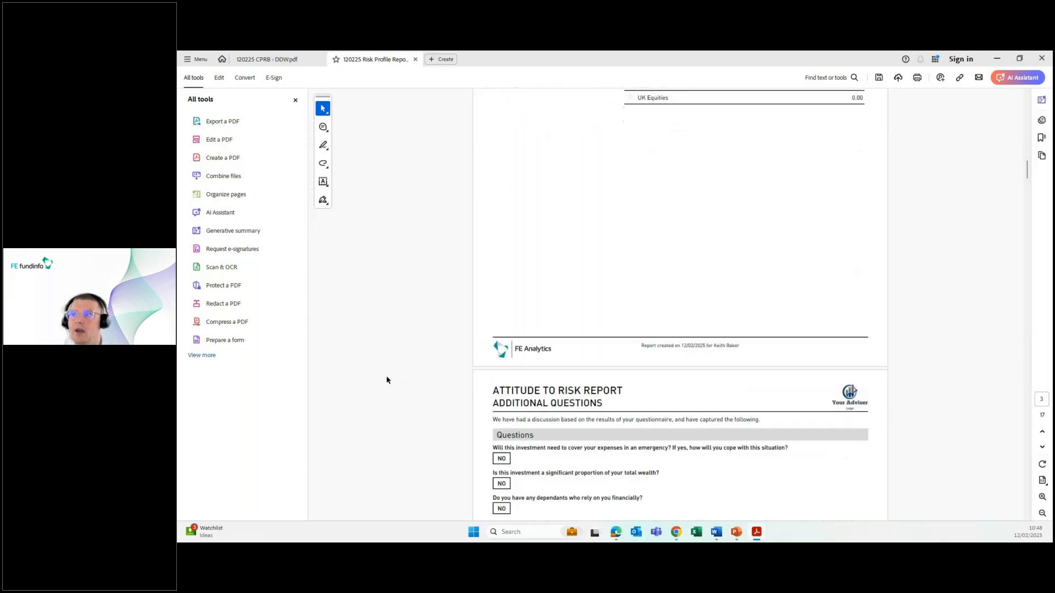
scroll(400, 379, down, 10)
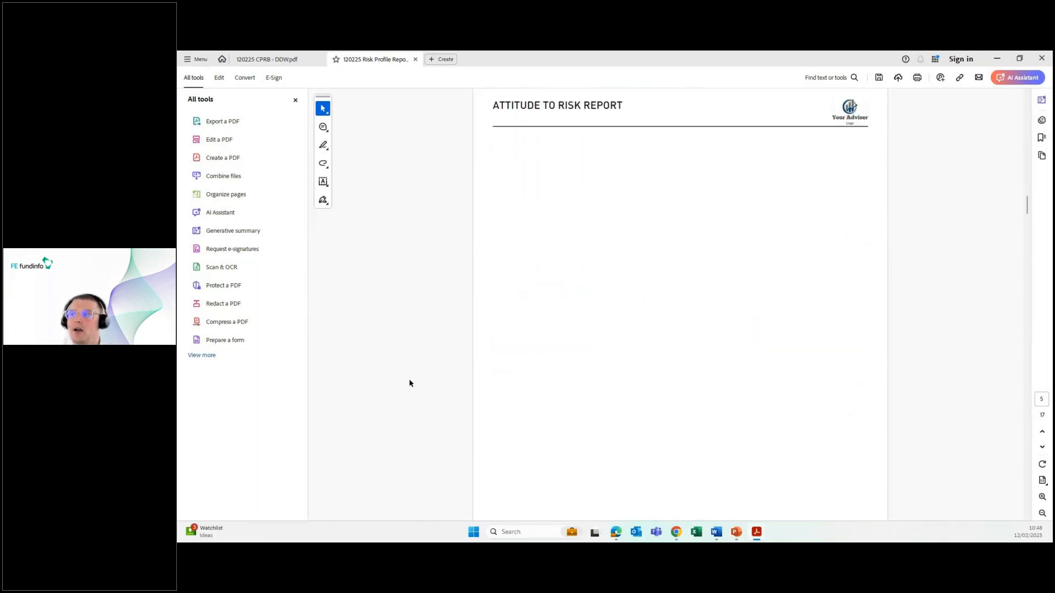
scroll(410, 379, down, 1)
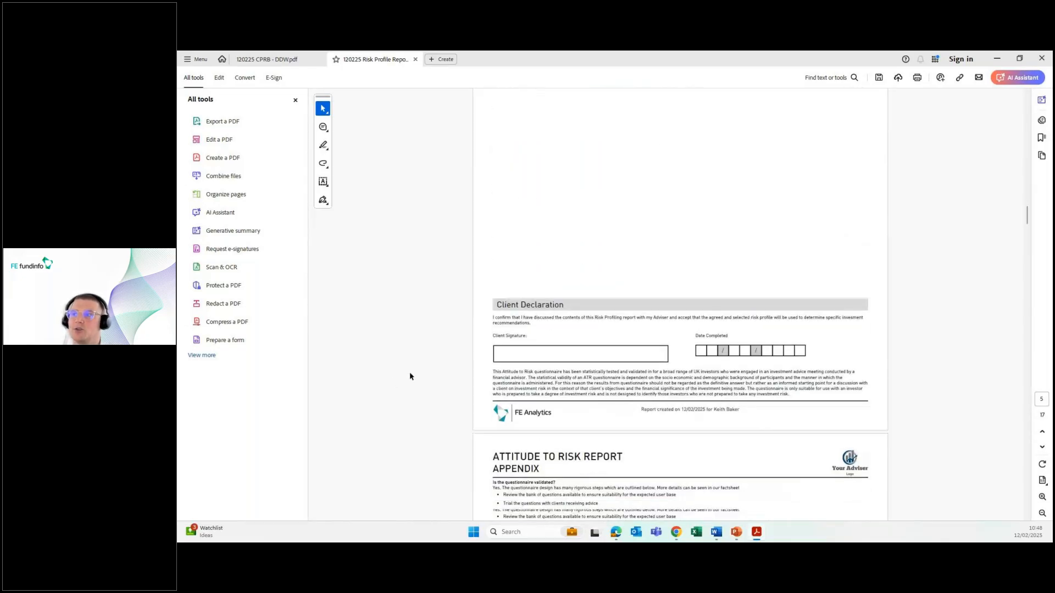
scroll(410, 377, down, 4)
scroll(410, 377, down, 20)
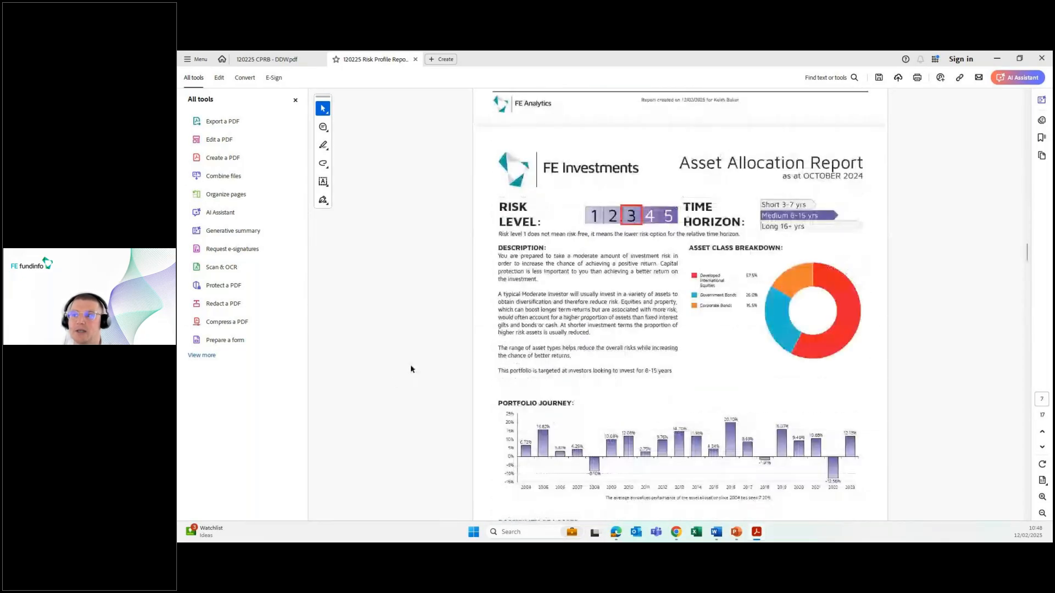
Examine the asset allocation report and the Portfolio Comparison Report's holdings, ESG analysis, performance and breakdowns
scroll(411, 369, down, 11)
scroll(413, 364, down, 20)
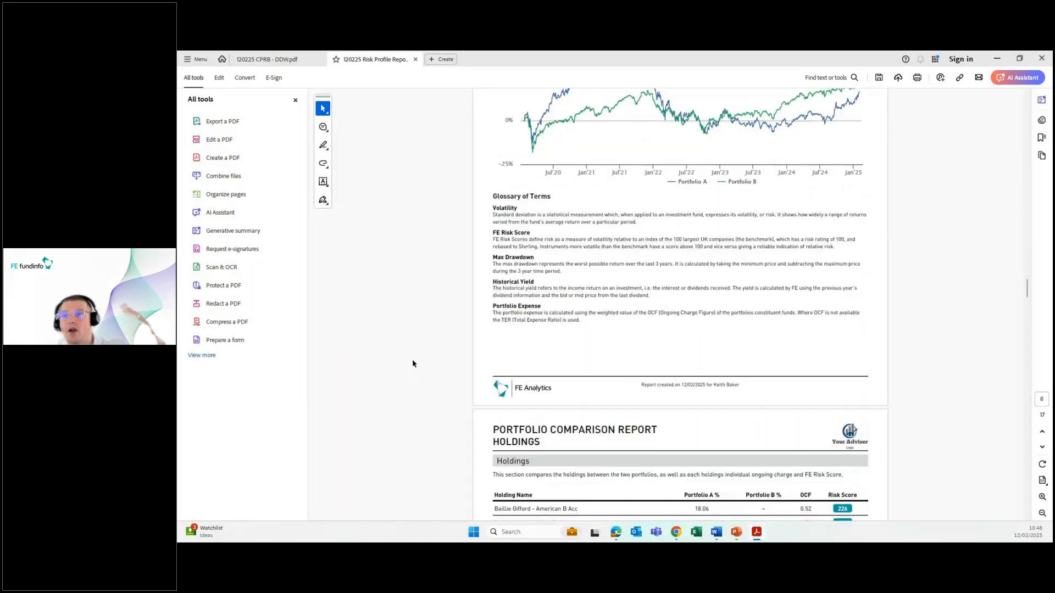
scroll(412, 366, down, 14)
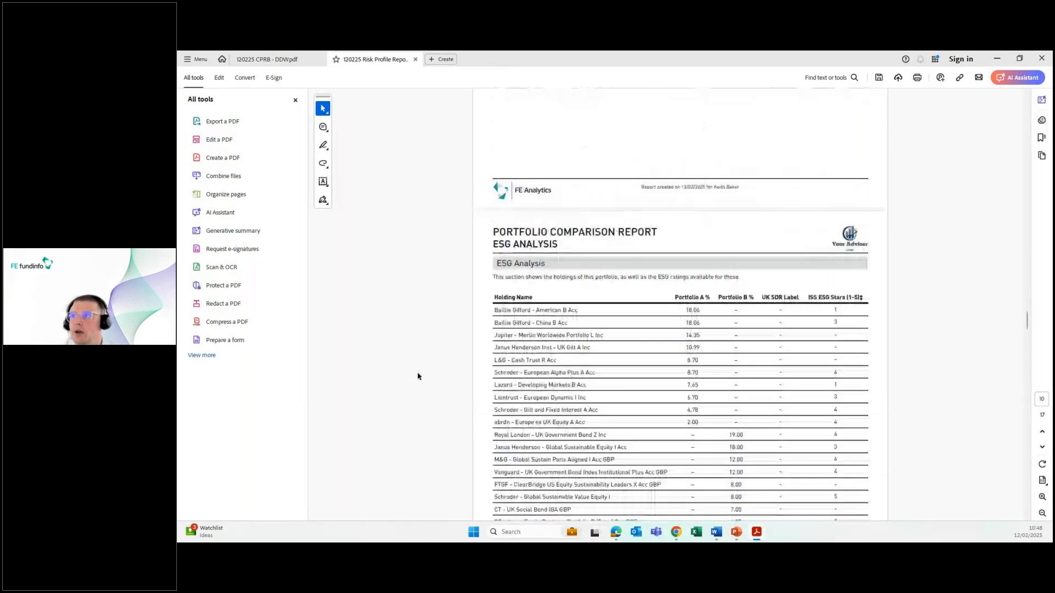
scroll(419, 375, down, 20)
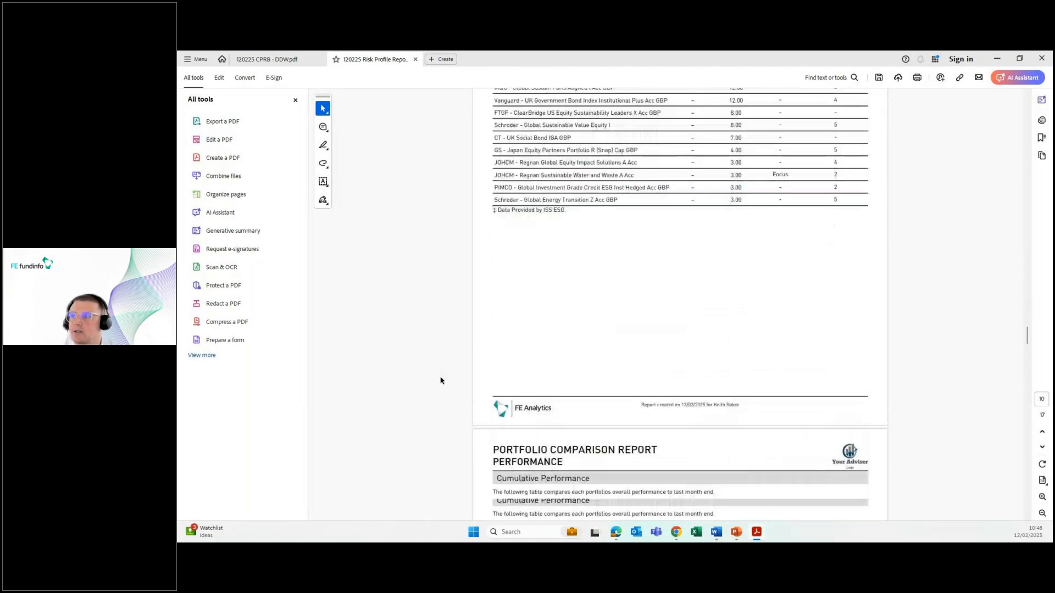
scroll(433, 373, down, 20)
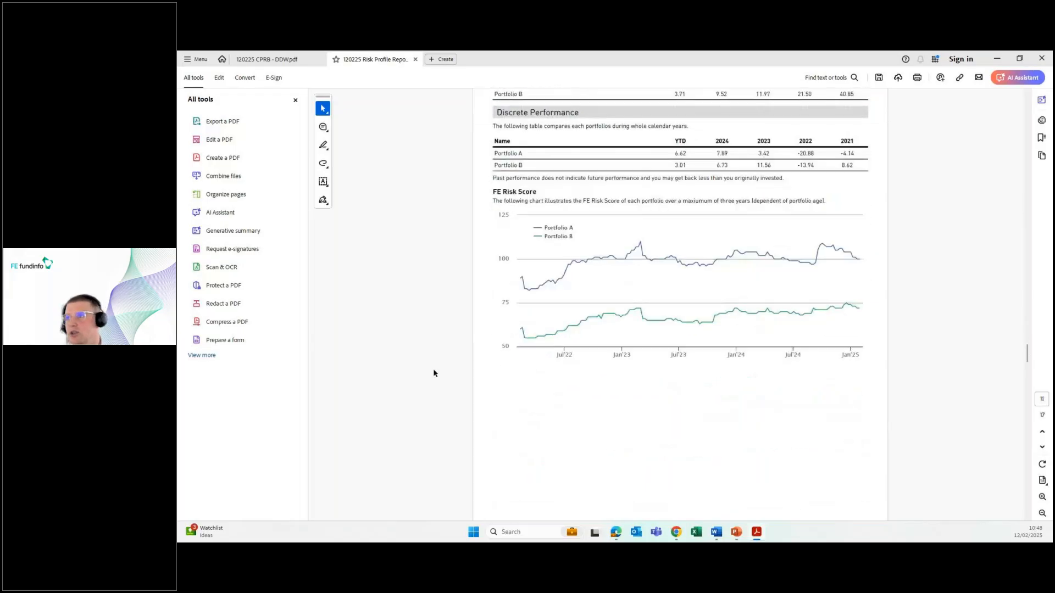
scroll(433, 394, up, 1)
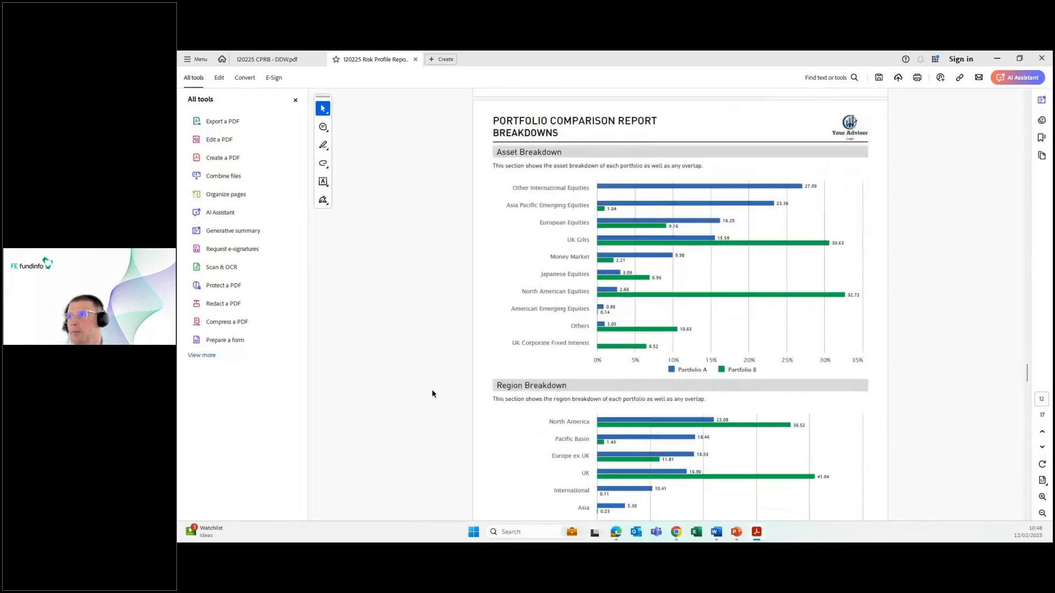
scroll(432, 394, down, 20)
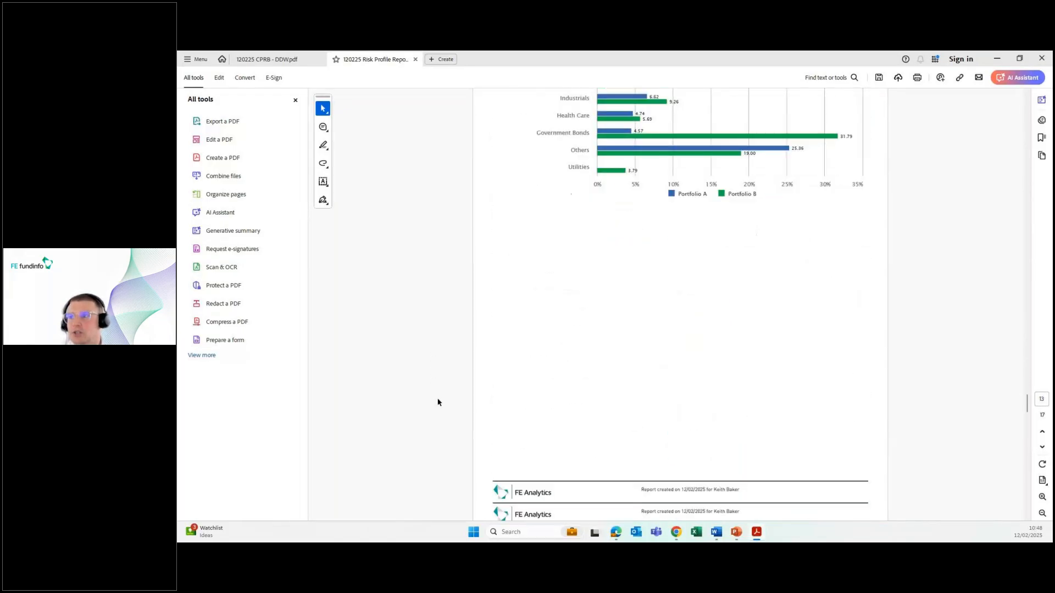
Compare the existing and proposed portfolios' risk, performance, asset allocation and holdings in the Portfolio Switch Report
scroll(438, 403, down, 7)
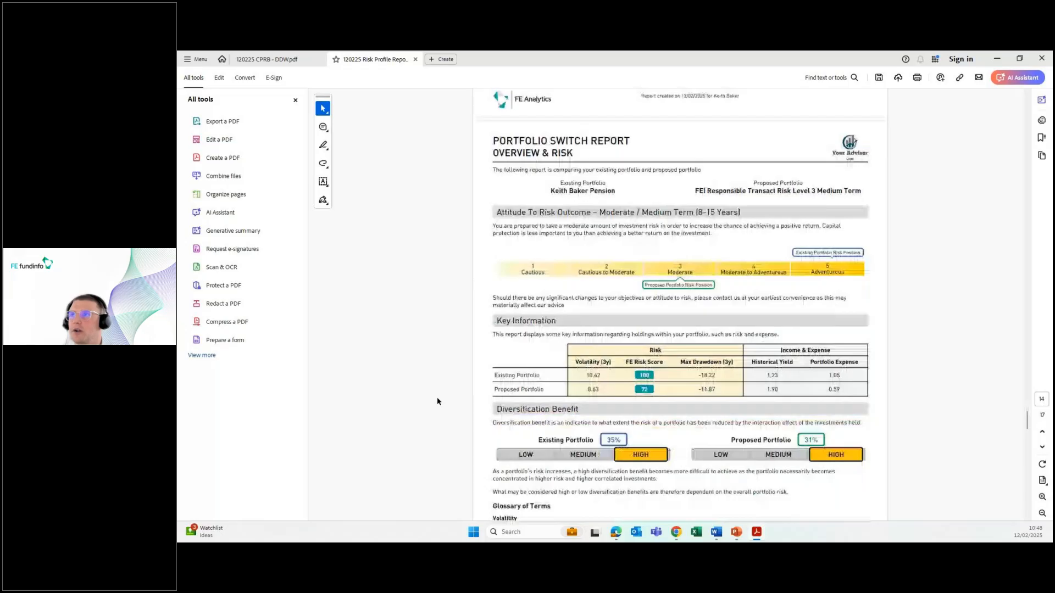
scroll(437, 401, down, 1)
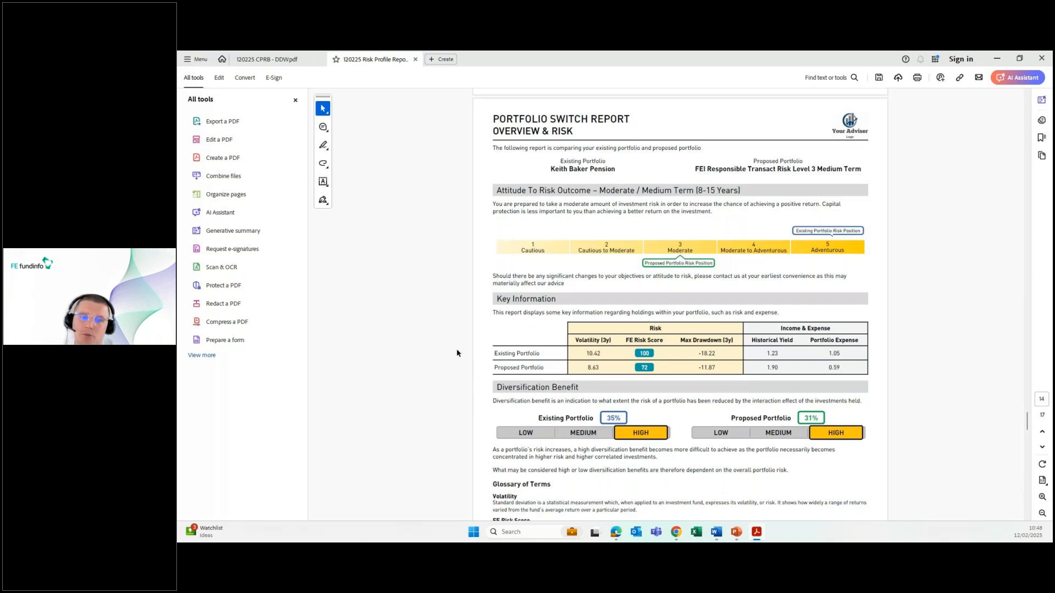
scroll(464, 347, down, 10)
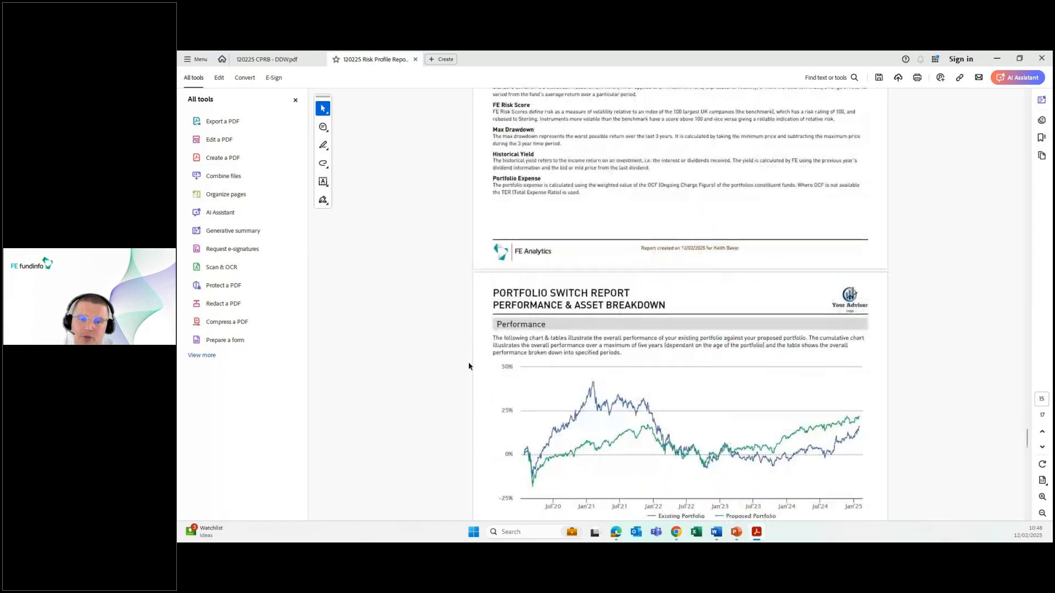
scroll(435, 371, down, 5)
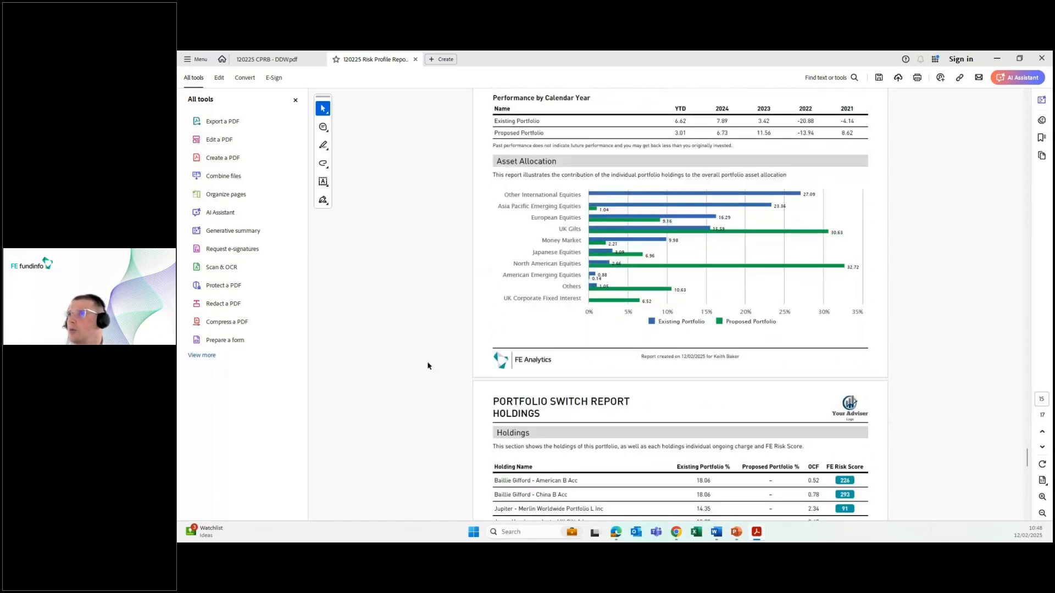
Switch to the PowerPoint slide show, present the "Your questions" slide and exit the show
key(alt+Tab)
click(243, 59)
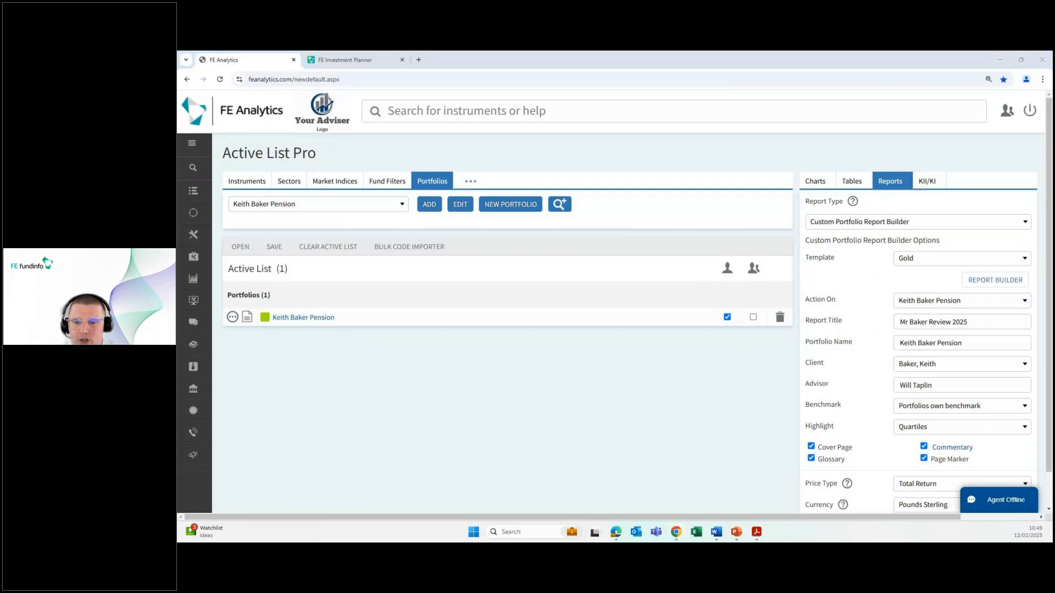
key(alt+Tab)
click(512, 250)
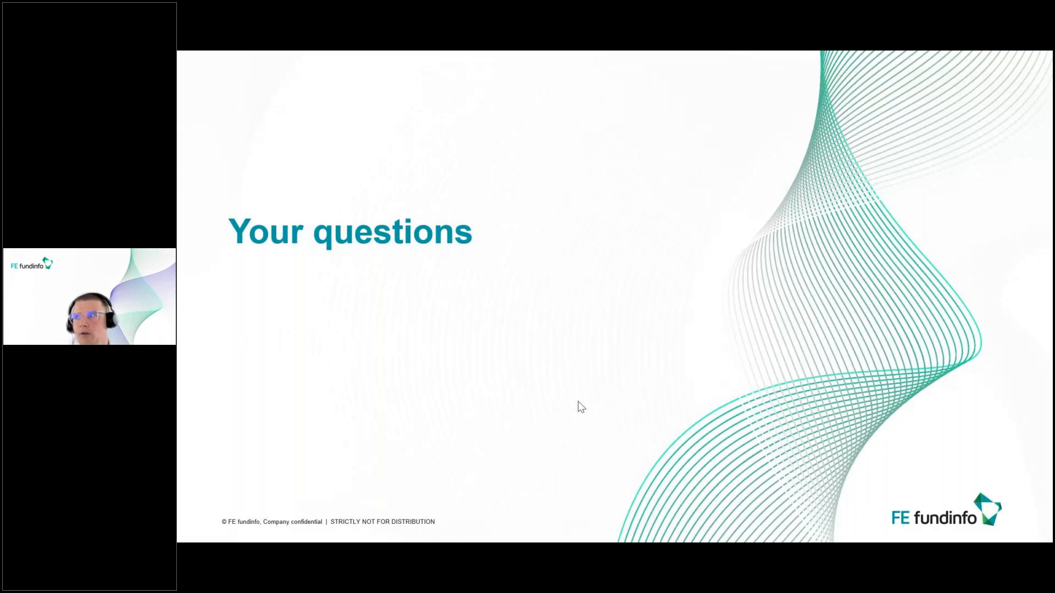
key(Escape)
mouse_move(716, 532)
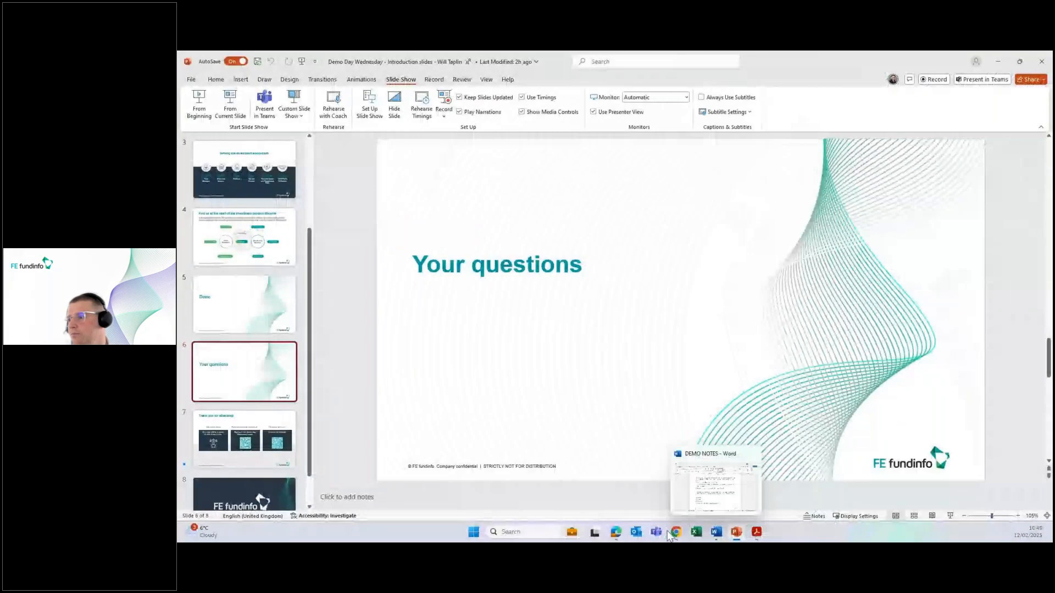
Switch to FE Analytics in Chrome and review the currency options available for the portfolio's Performance Line Chart
click(676, 532)
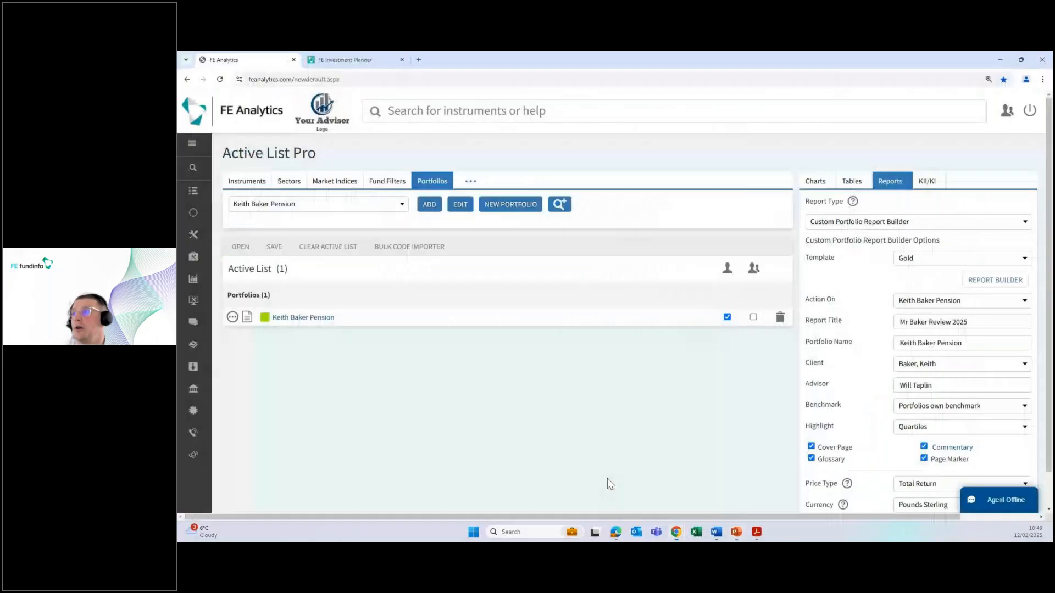
click(816, 187)
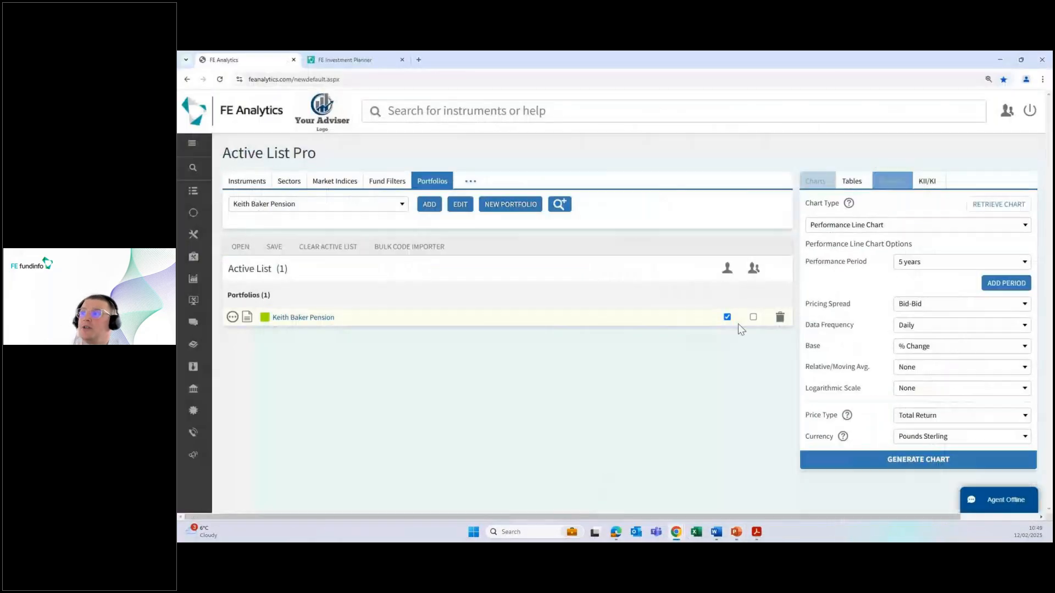
click(939, 437)
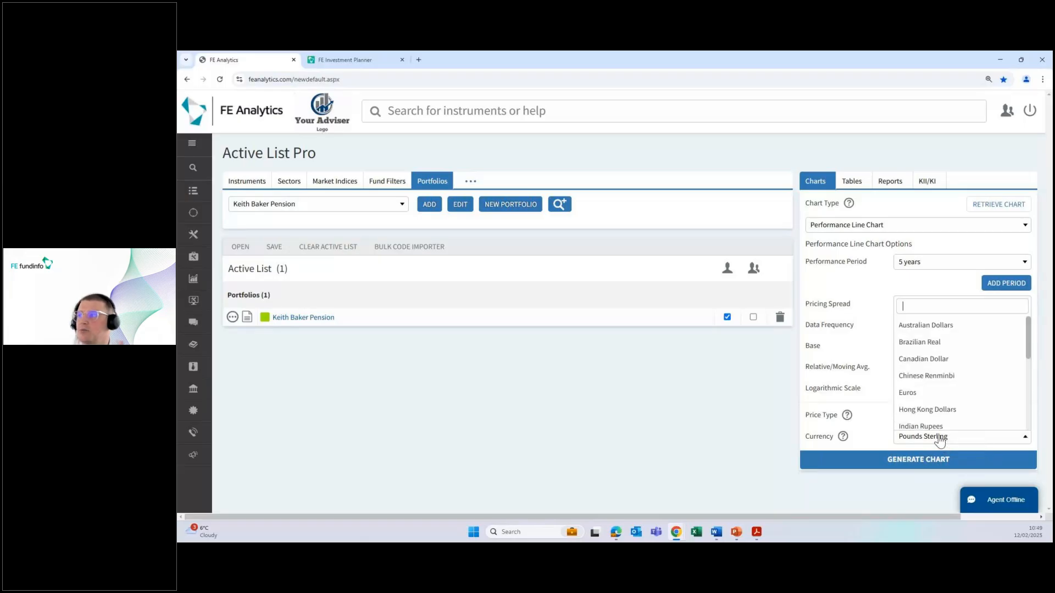
scroll(944, 370, down, 1)
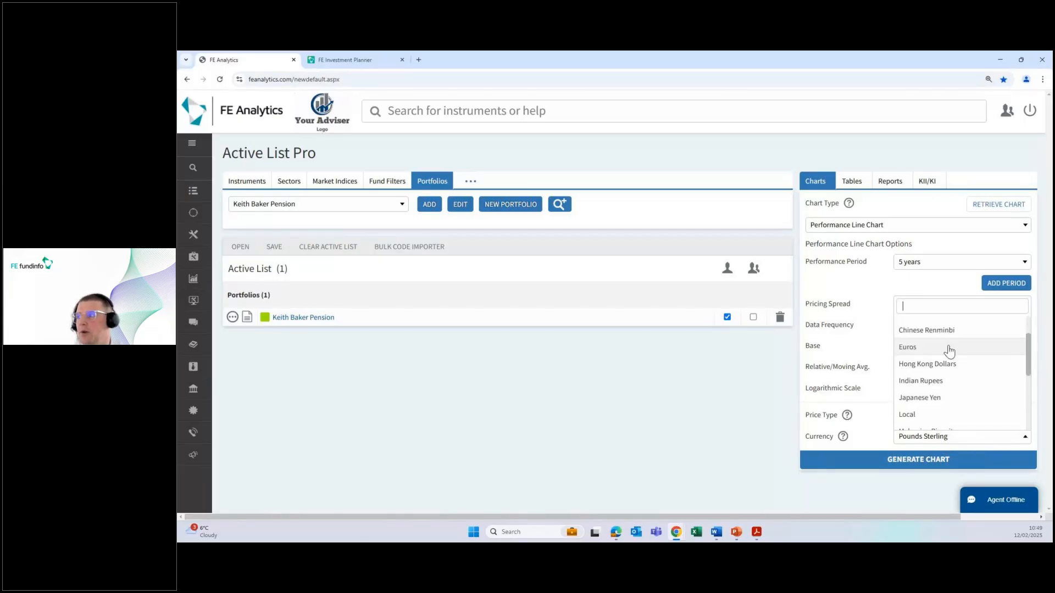
scroll(950, 353, up, 3)
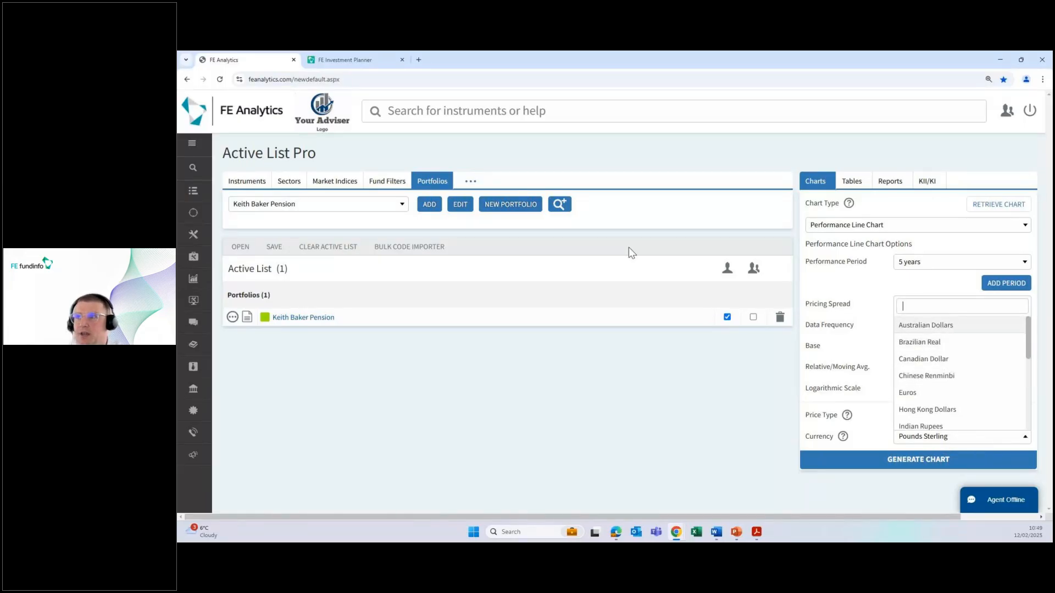
click(470, 182)
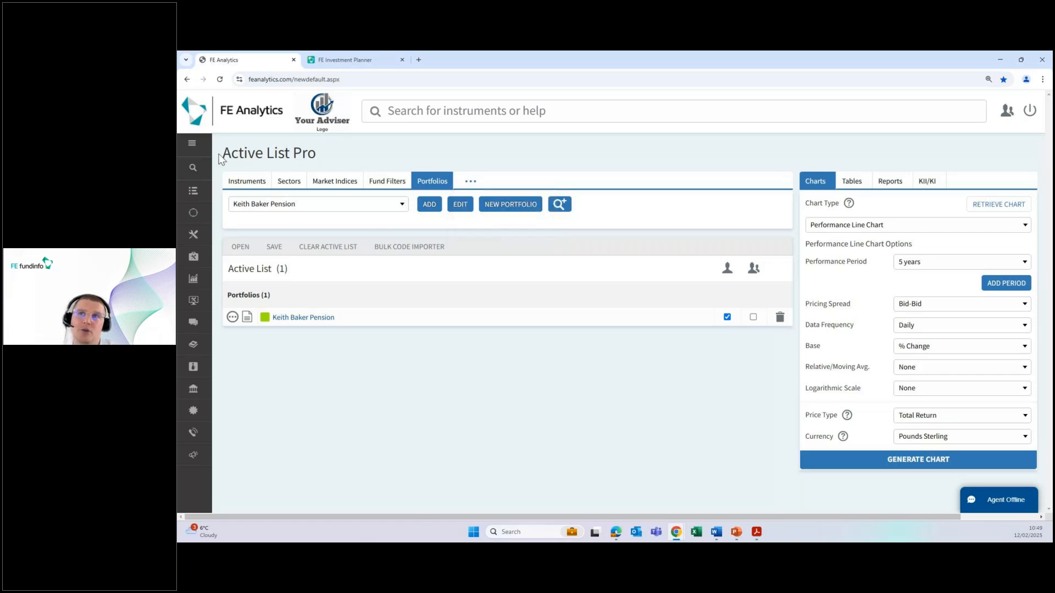
Look over the FE Analytics main navigation options and return to Active List Pro
click(192, 144)
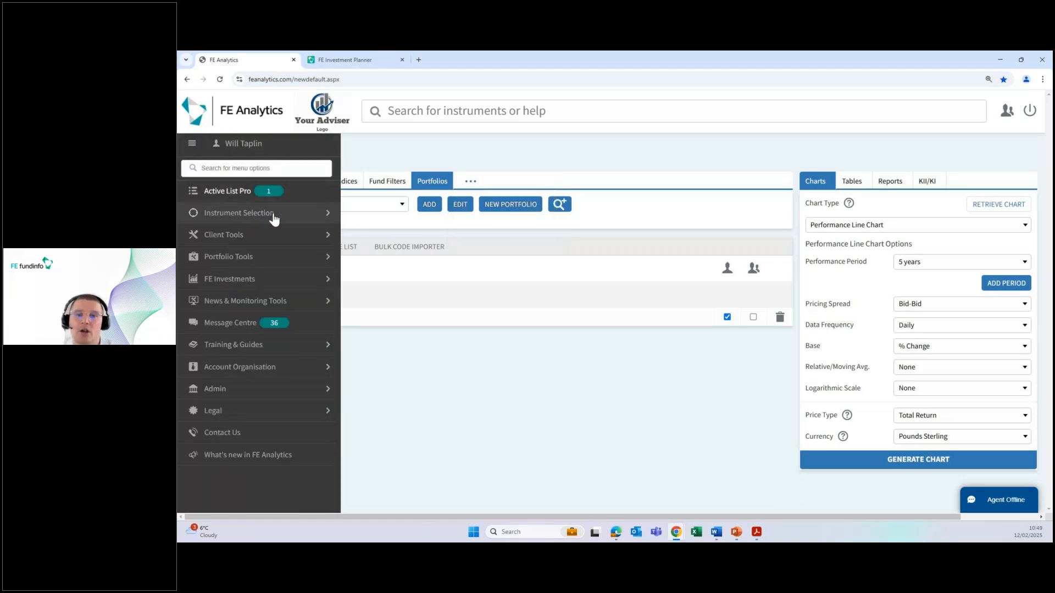
click(233, 191)
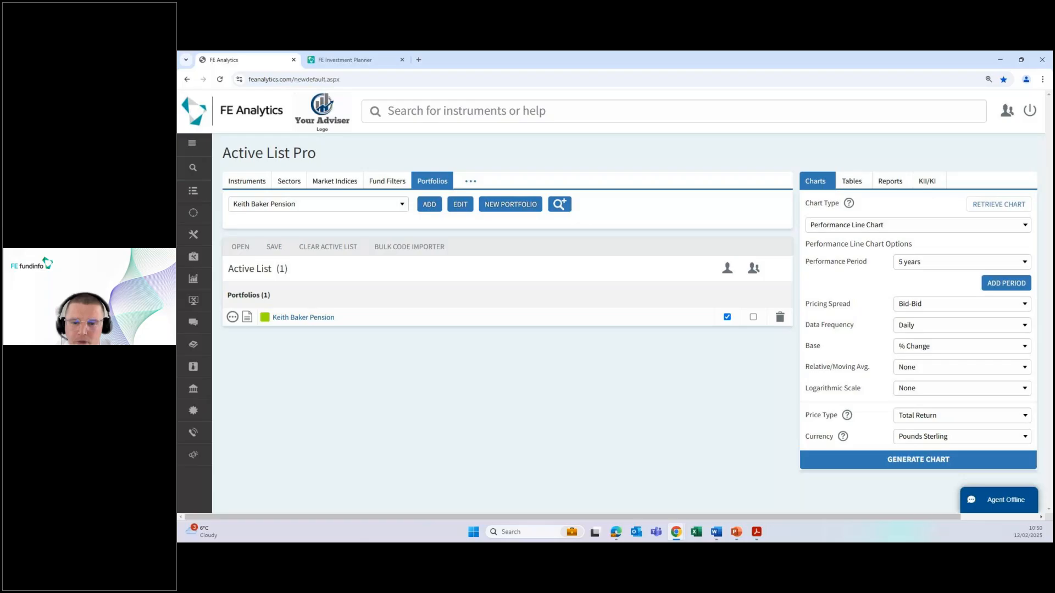
Switch to PowerPoint and present the slide show from the "Thank you for attending!" slide
key(alt+Tab)
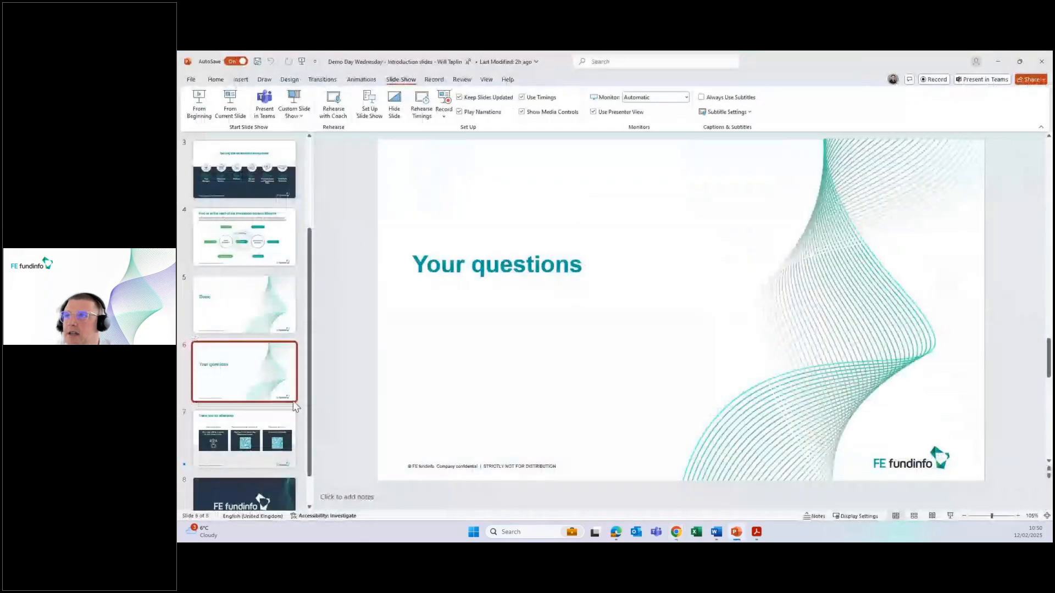
key(Down)
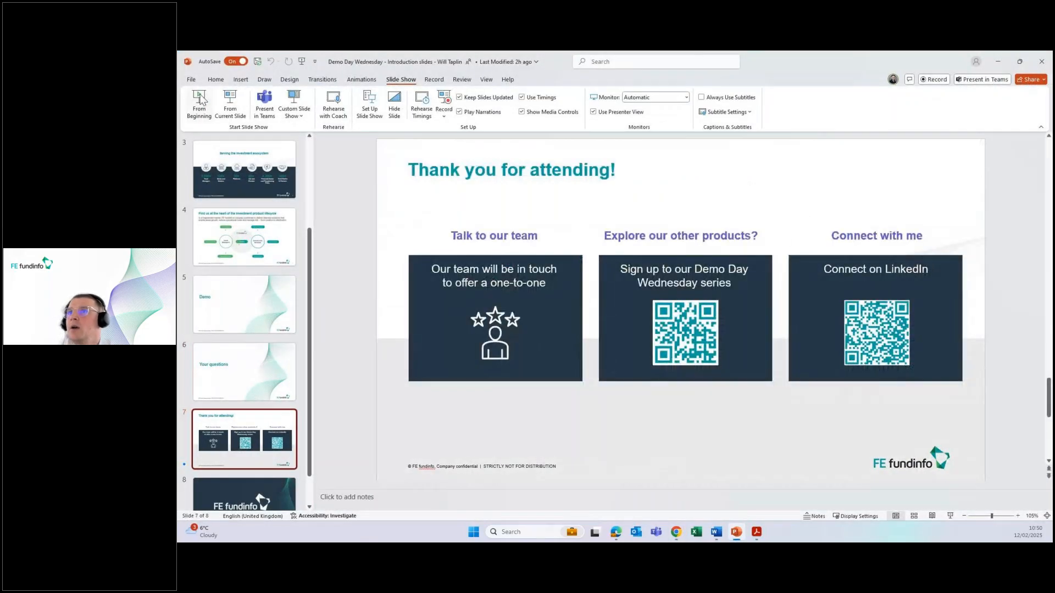
click(227, 102)
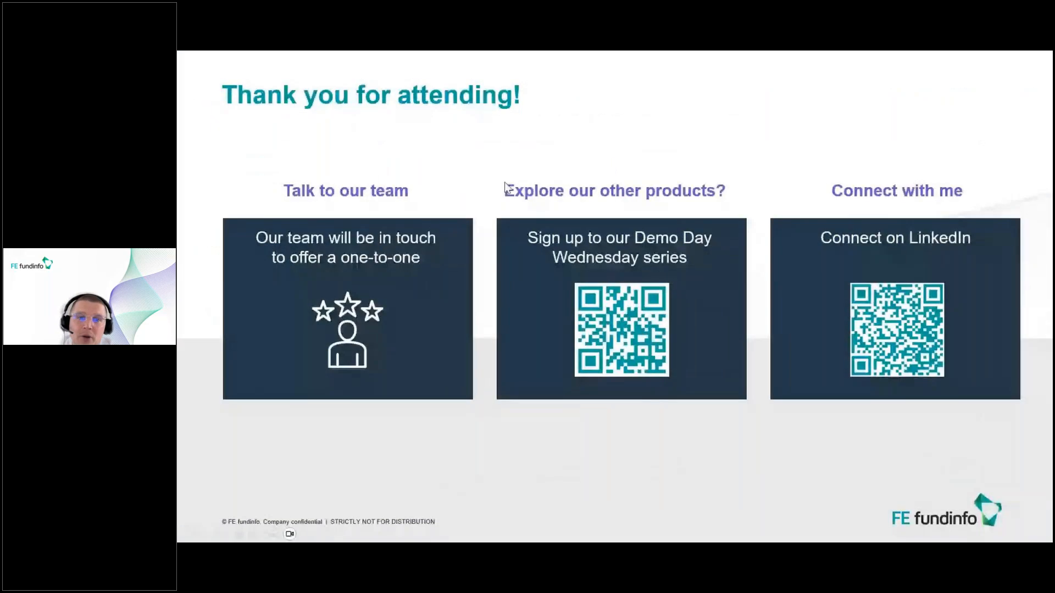